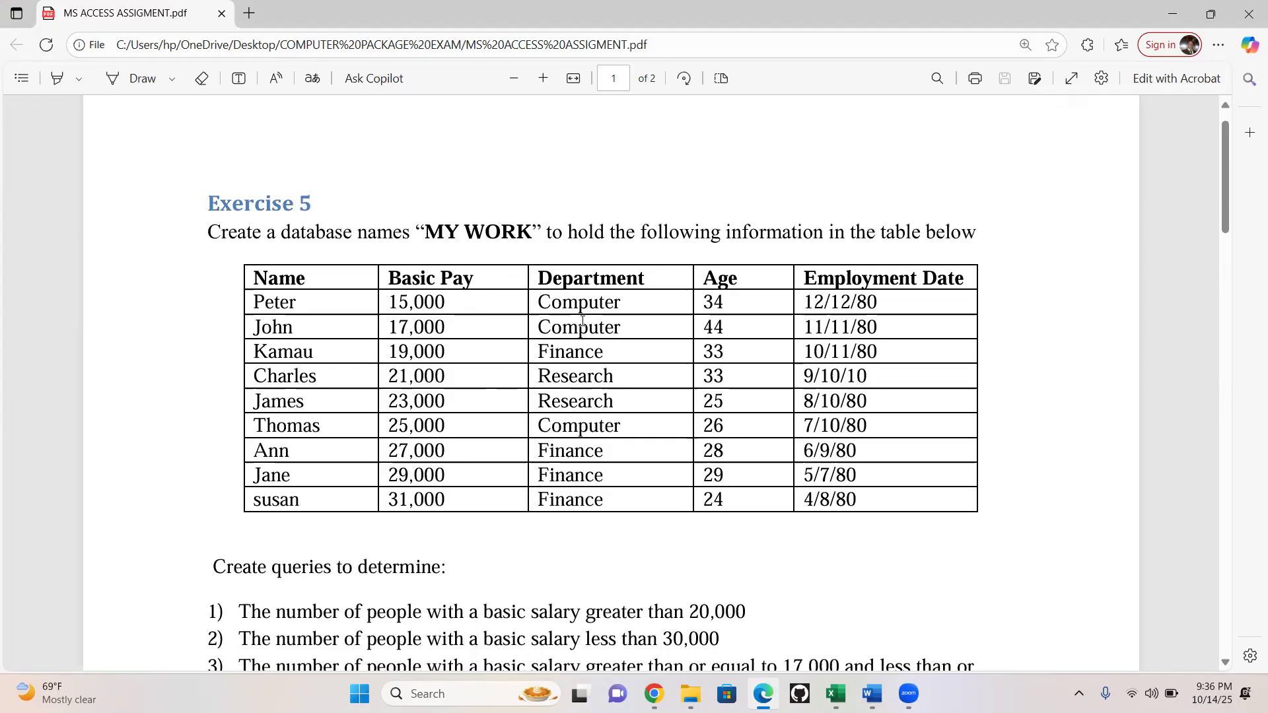
Review the Exercise 5 employee table and the ten query tasks in the assignment PDF
{"action": "scroll", "coordinate": [527, 383], "scroll_direction": "down", "scroll_amount": 5}
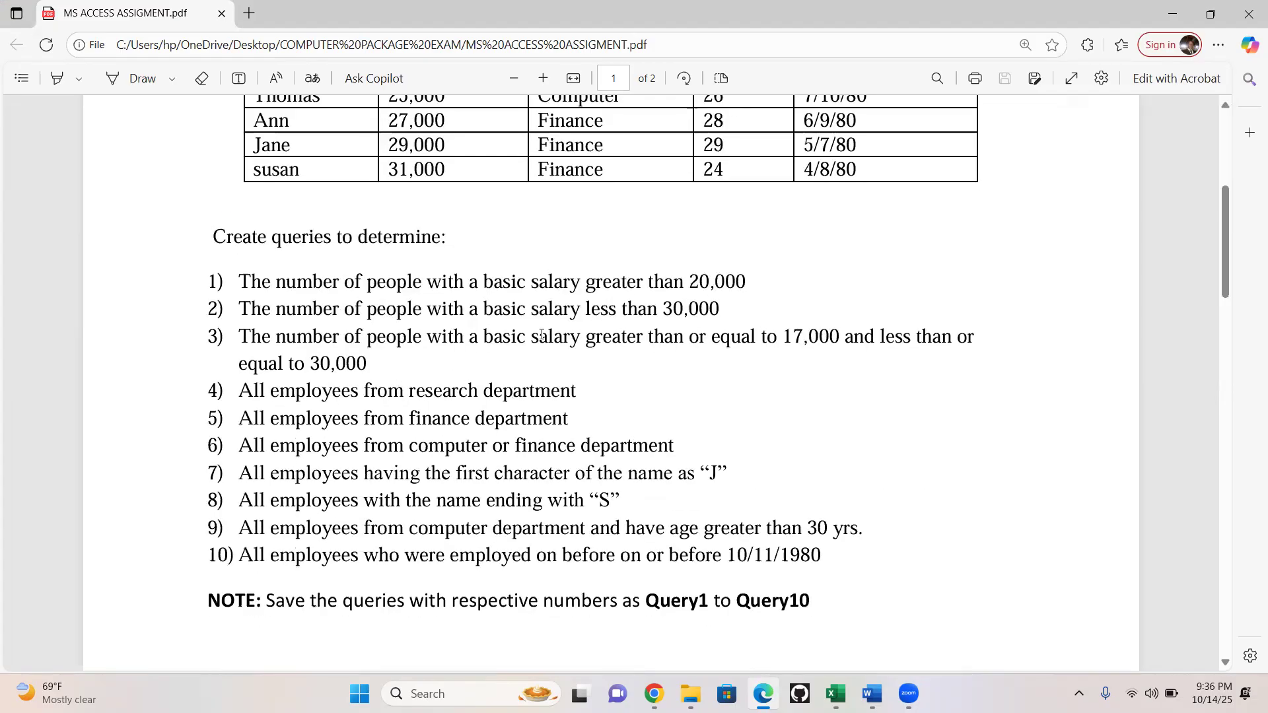
{"action": "scroll", "coordinate": [549, 360], "scroll_direction": "up", "scroll_amount": 5}
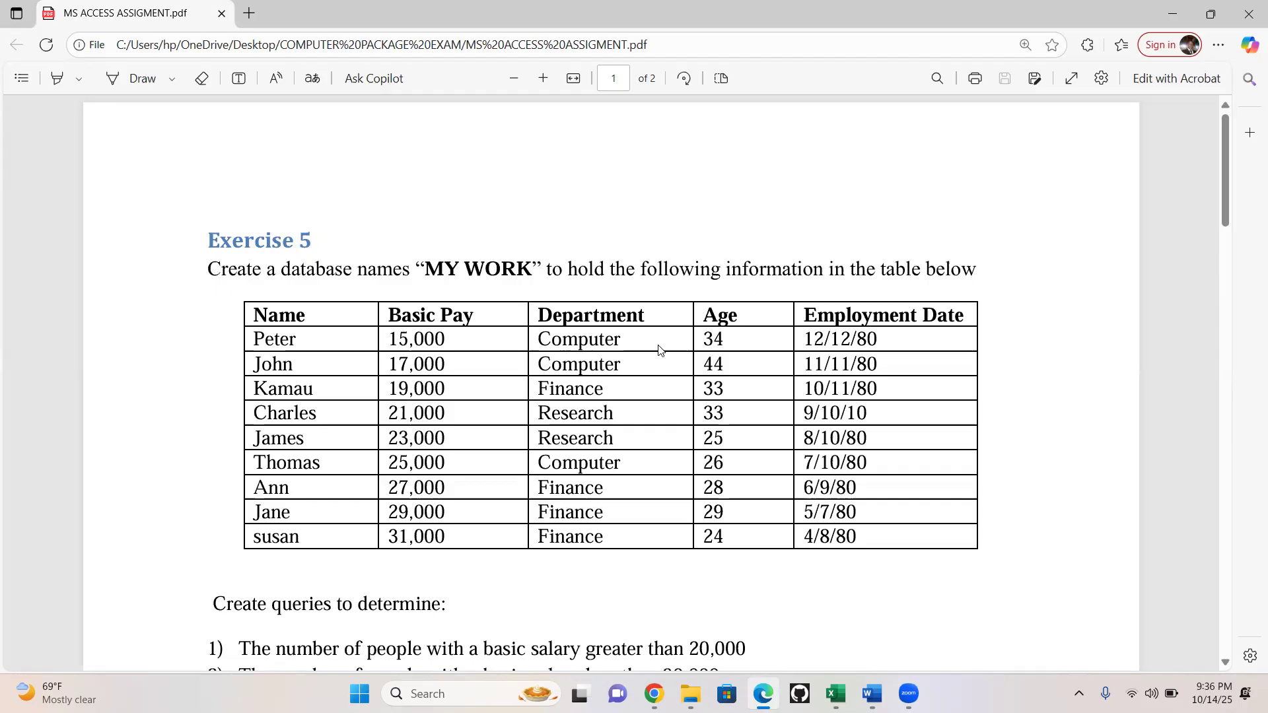
{"action": "scroll", "coordinate": [646, 377], "scroll_direction": "down", "scroll_amount": 4}
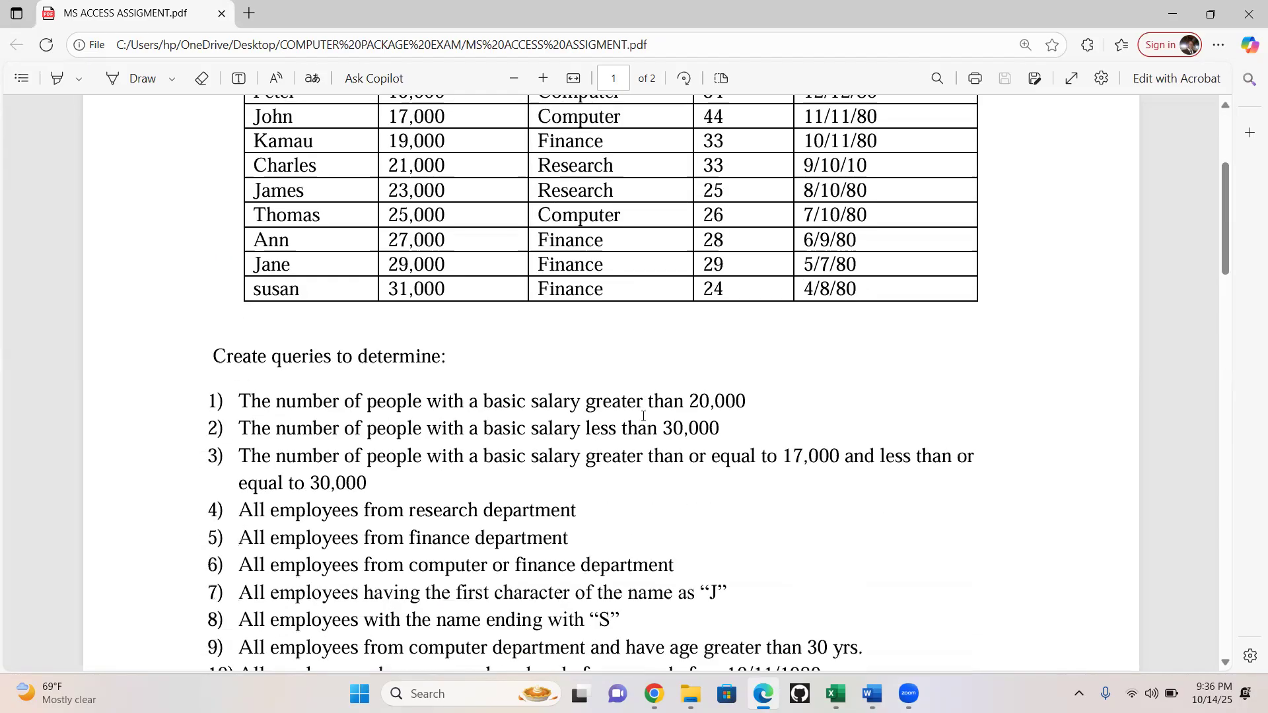
{"action": "scroll", "coordinate": [645, 400], "scroll_direction": "down", "scroll_amount": 3}
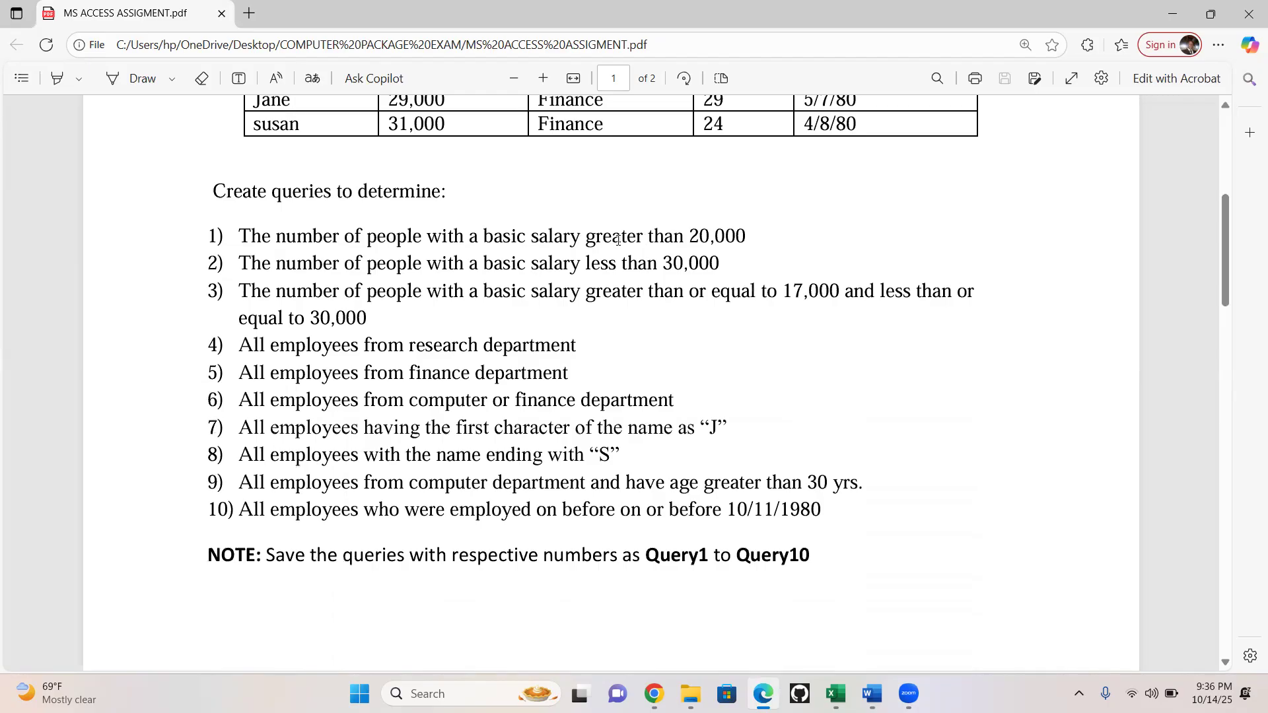
{"action": "scroll", "coordinate": [577, 288], "scroll_direction": "up", "scroll_amount": 4}
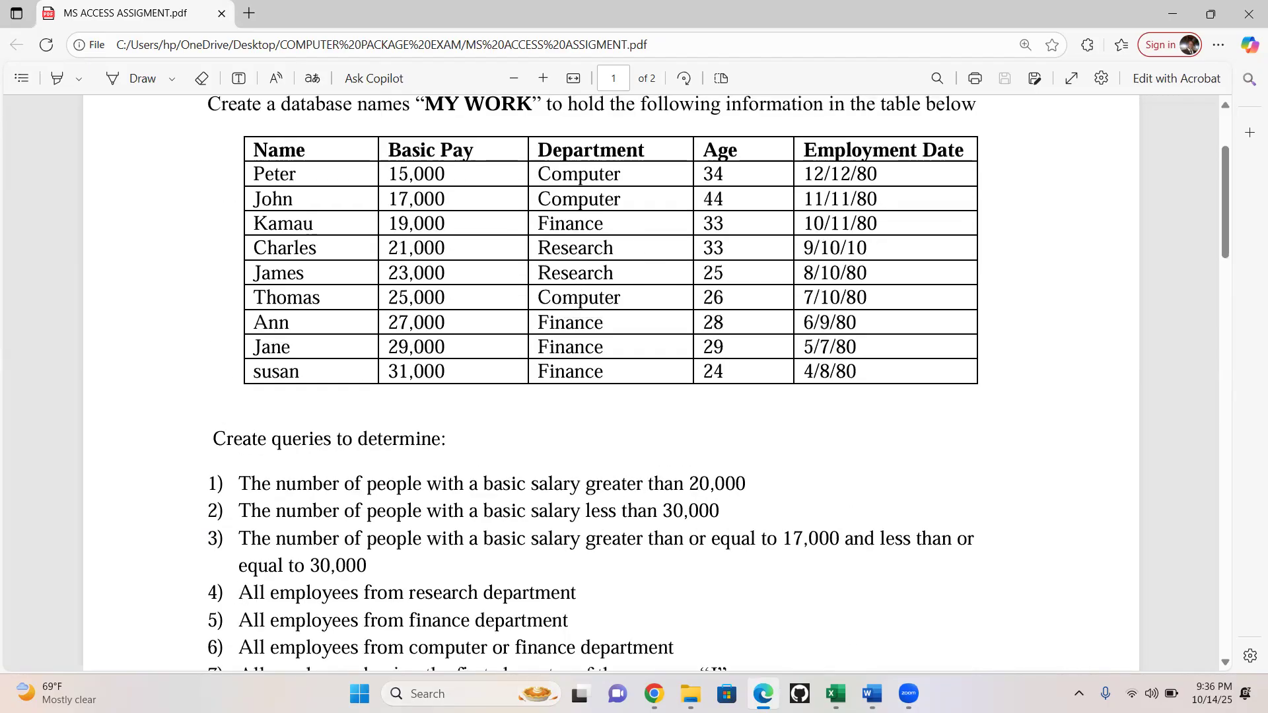
{"action": "left_click", "coordinate": [654, 693]}
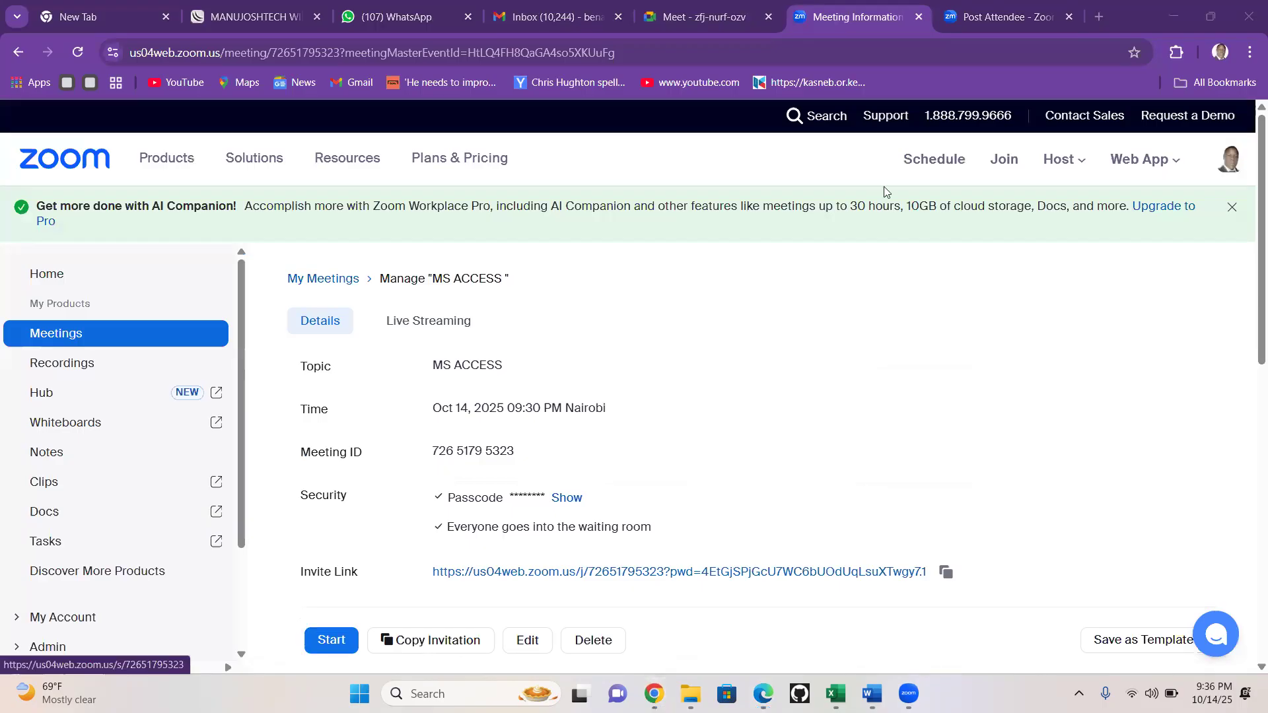
{"action": "left_click", "coordinate": [1173, 18]}
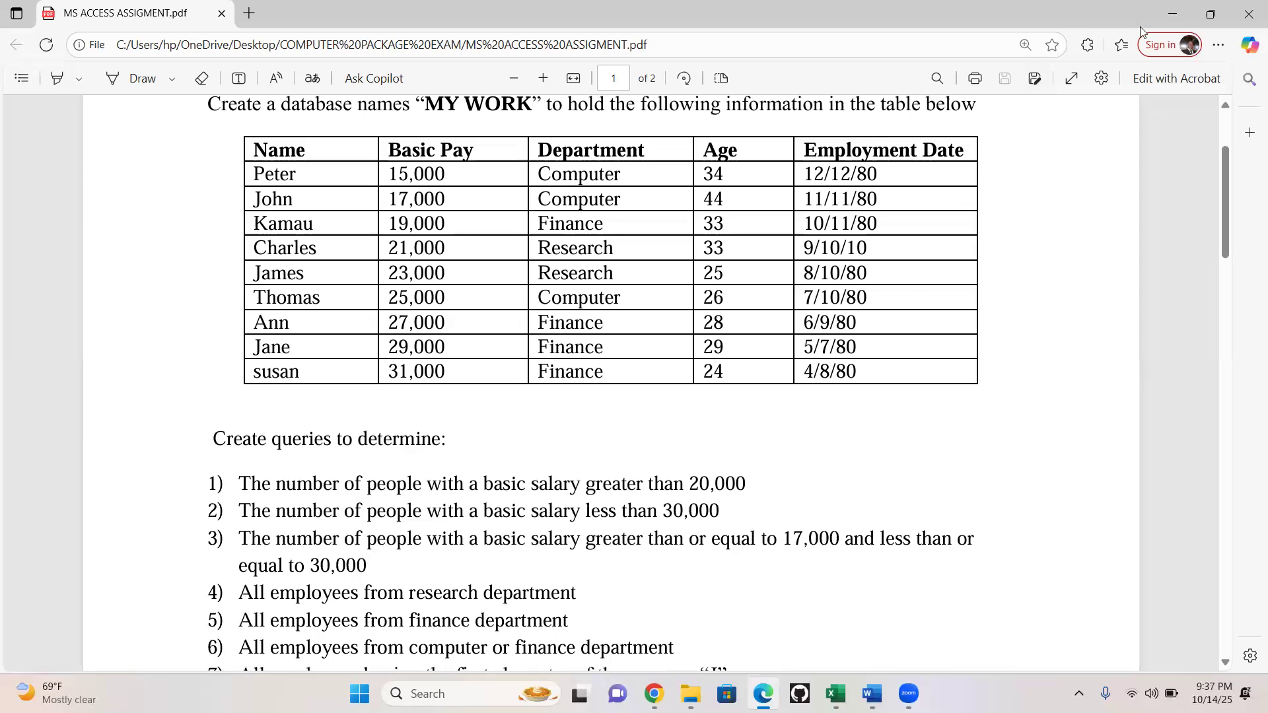
{"action": "left_click", "coordinate": [1173, 13]}
Snap the assignment PDF to the left half of the screen and zoom out until the whole employee table fits
{"action": "scroll", "coordinate": [739, 538], "scroll_direction": "up", "scroll_amount": 3}
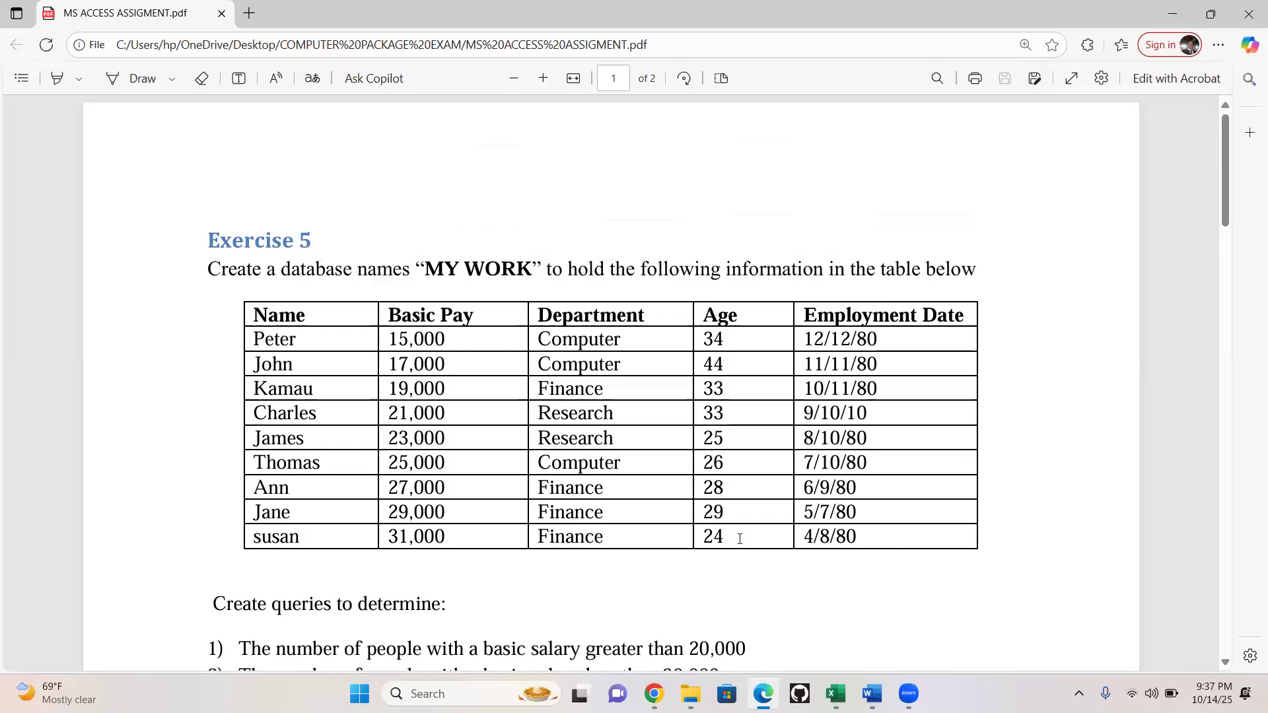
{"action": "key", "text": "super+Left"}
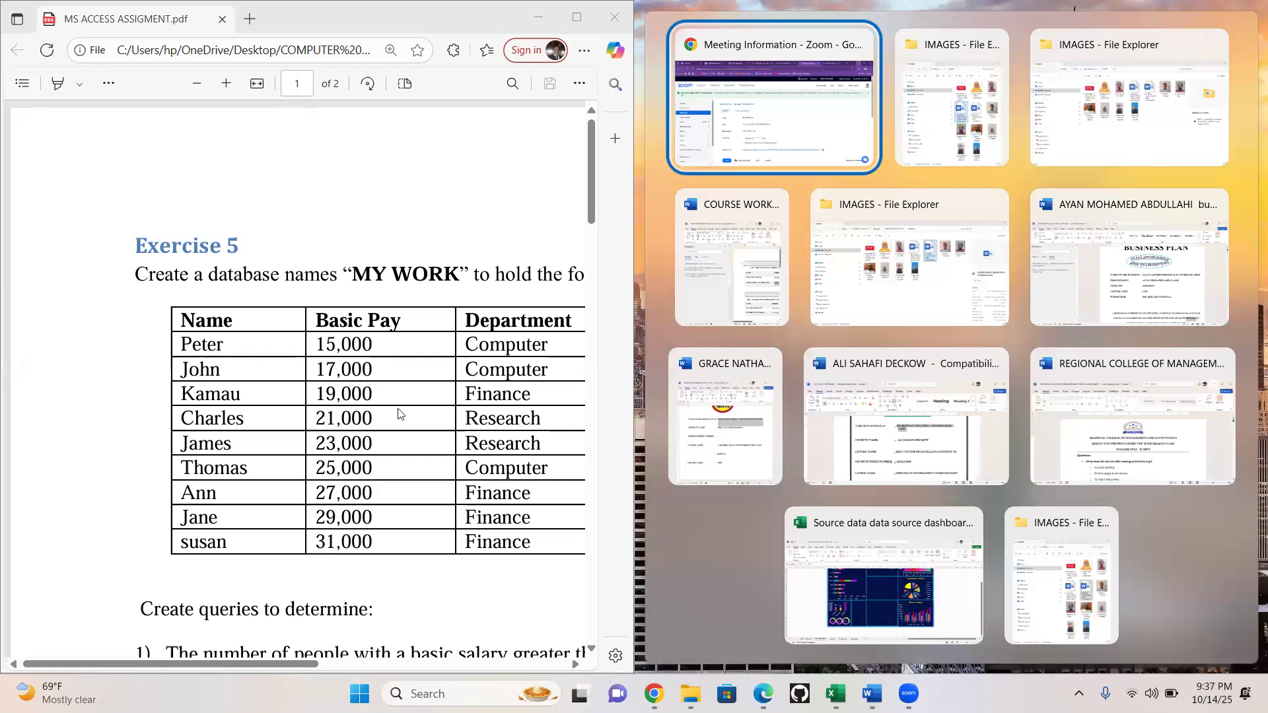
{"action": "left_click", "coordinate": [647, 207]}
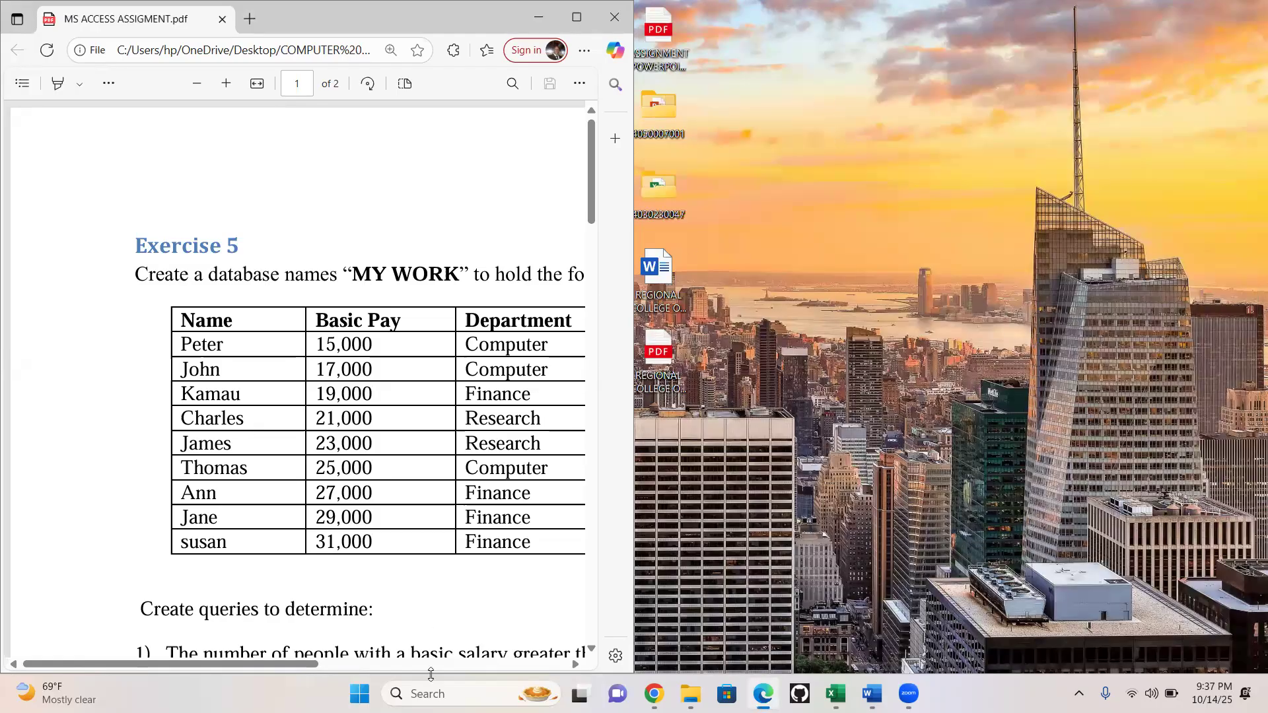
{"action": "left_click_drag", "start_coordinate": [288, 664], "coordinate": [371, 662]}
{"action": "scroll", "coordinate": [396, 639], "scroll_direction": "right", "scroll_amount": 1}
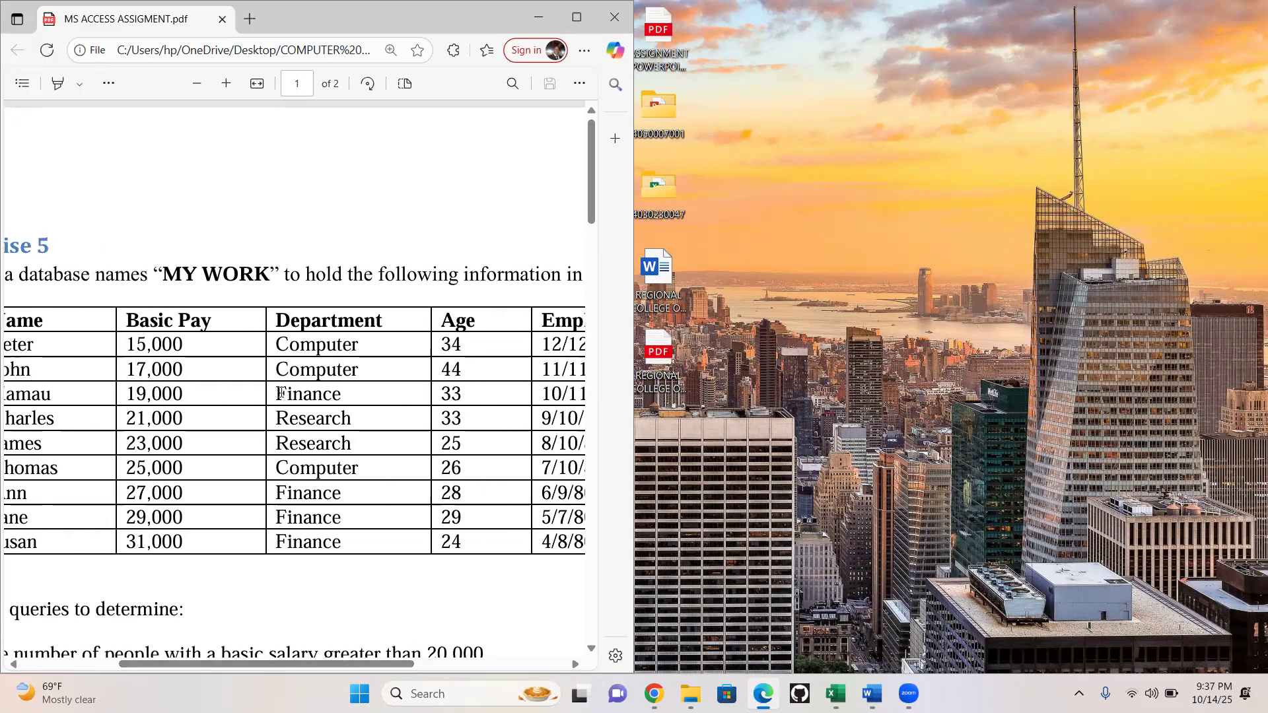
{"action": "scroll", "coordinate": [280, 392], "scroll_direction": "down", "scroll_amount": 1, "text": "ctrl"}
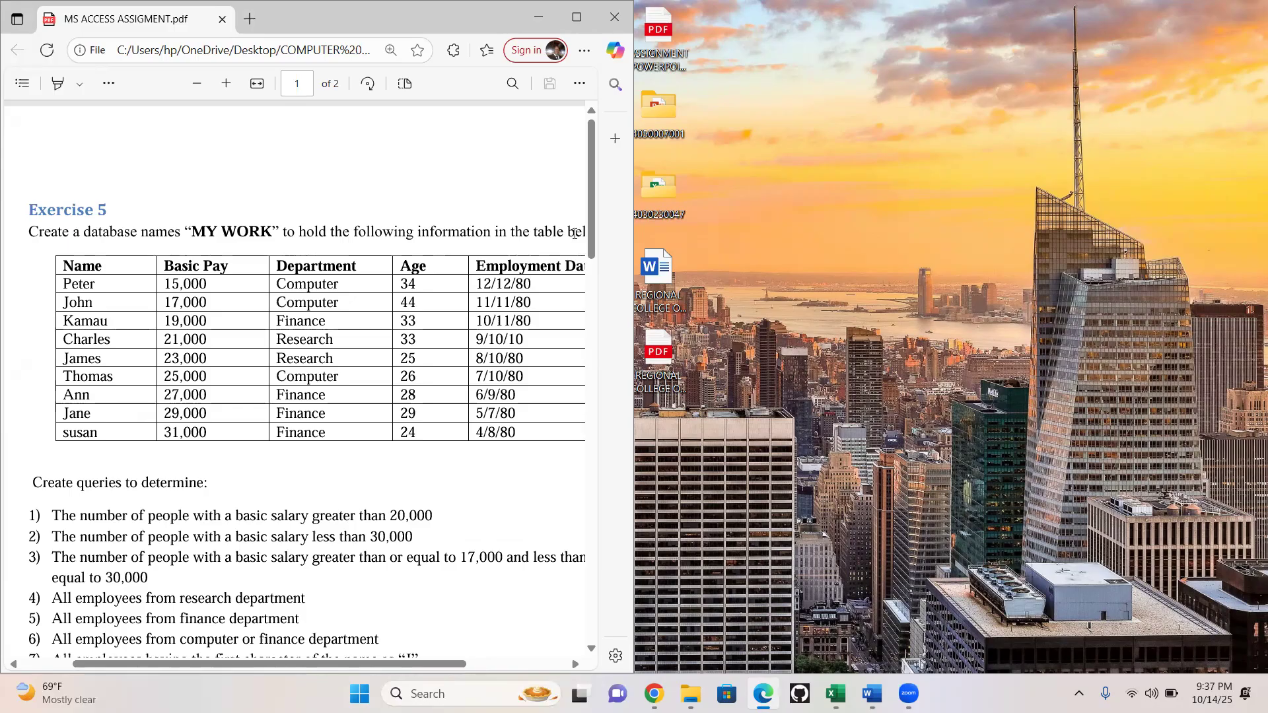
{"action": "scroll", "coordinate": [415, 330], "scroll_direction": "down", "scroll_amount": 2}
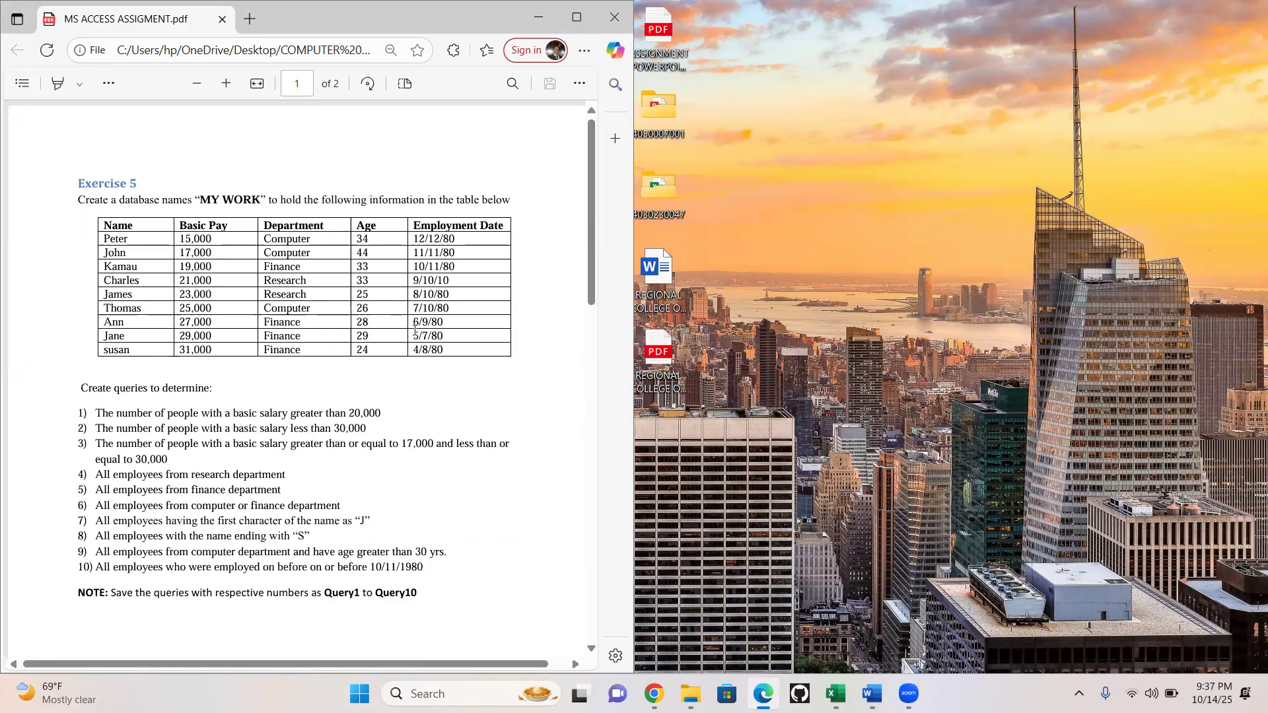
{"action": "scroll", "coordinate": [414, 330], "scroll_direction": "up", "scroll_amount": 2}
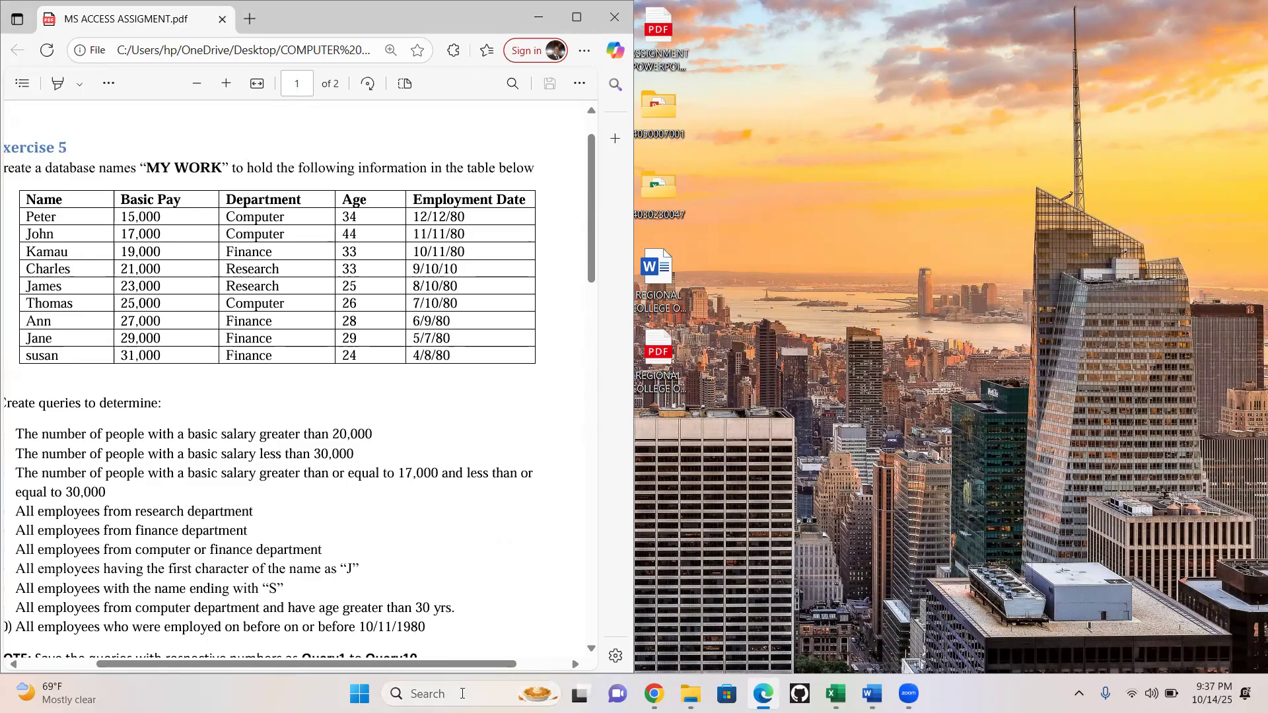
Launch Microsoft Access and place its window beside the assignment PDF
{"action": "left_click", "coordinate": [429, 693]}
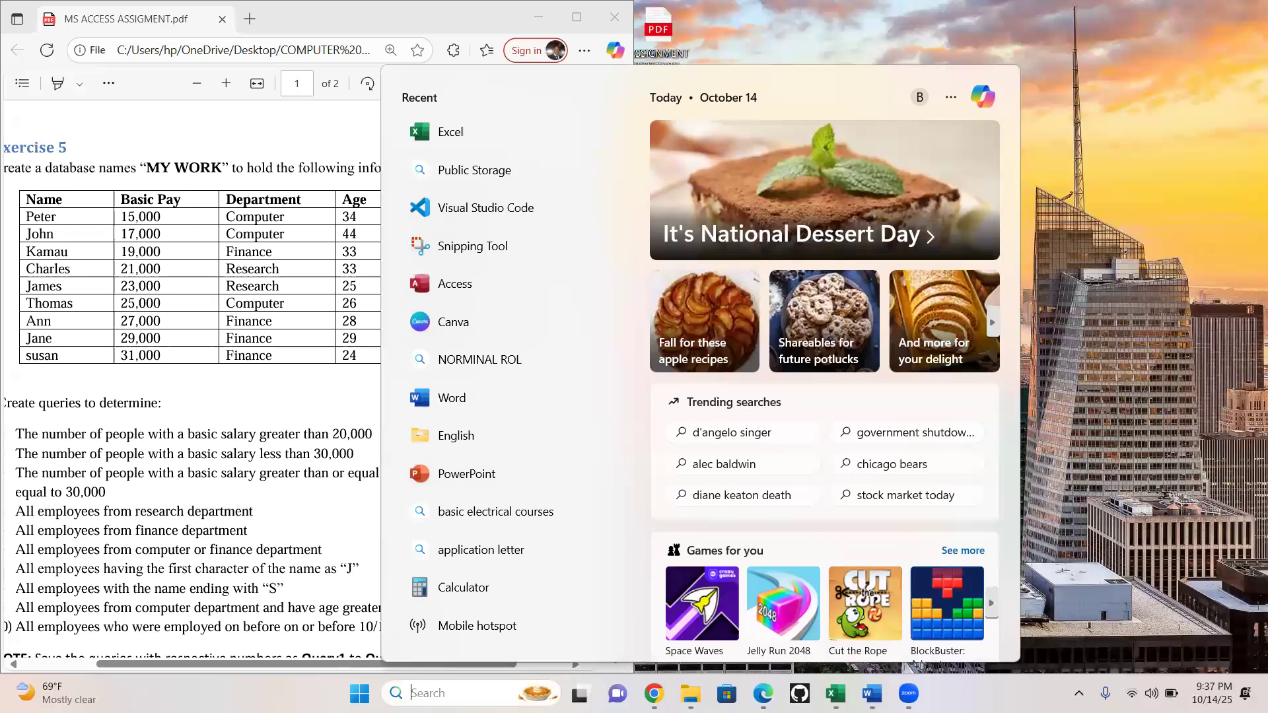
{"action": "type", "text": "ACC"}
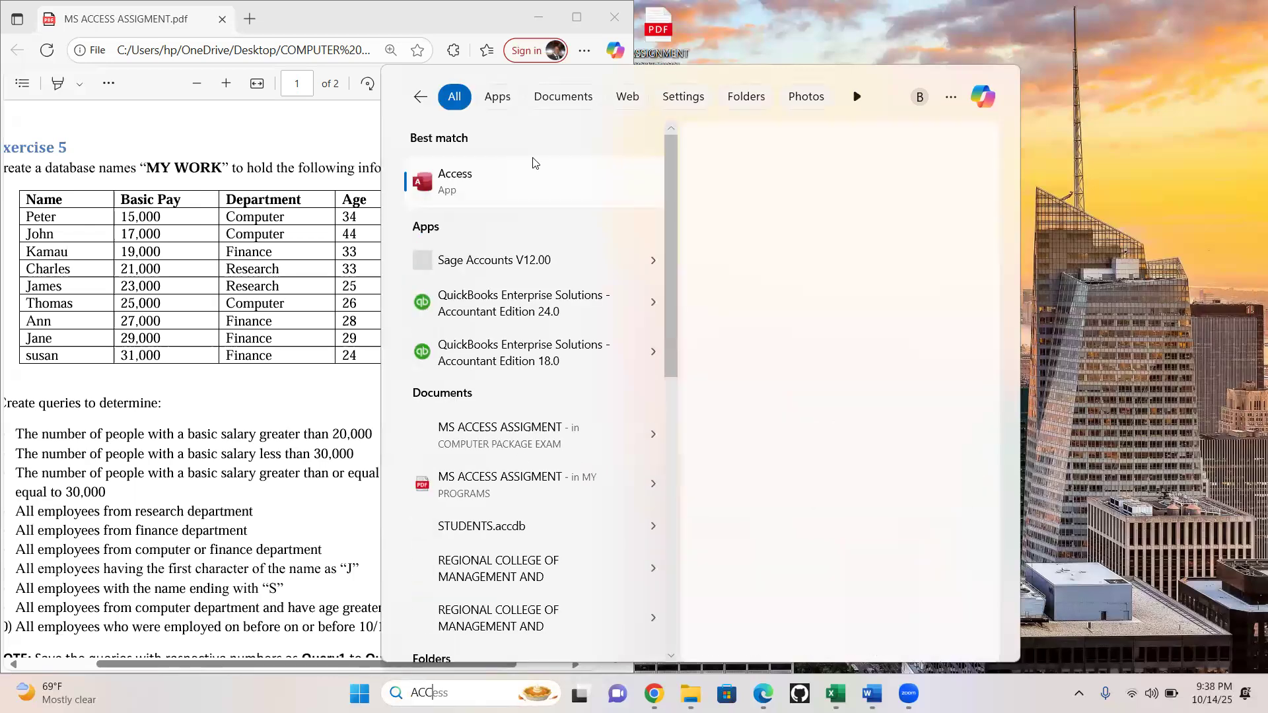
{"action": "left_click", "coordinate": [461, 186]}
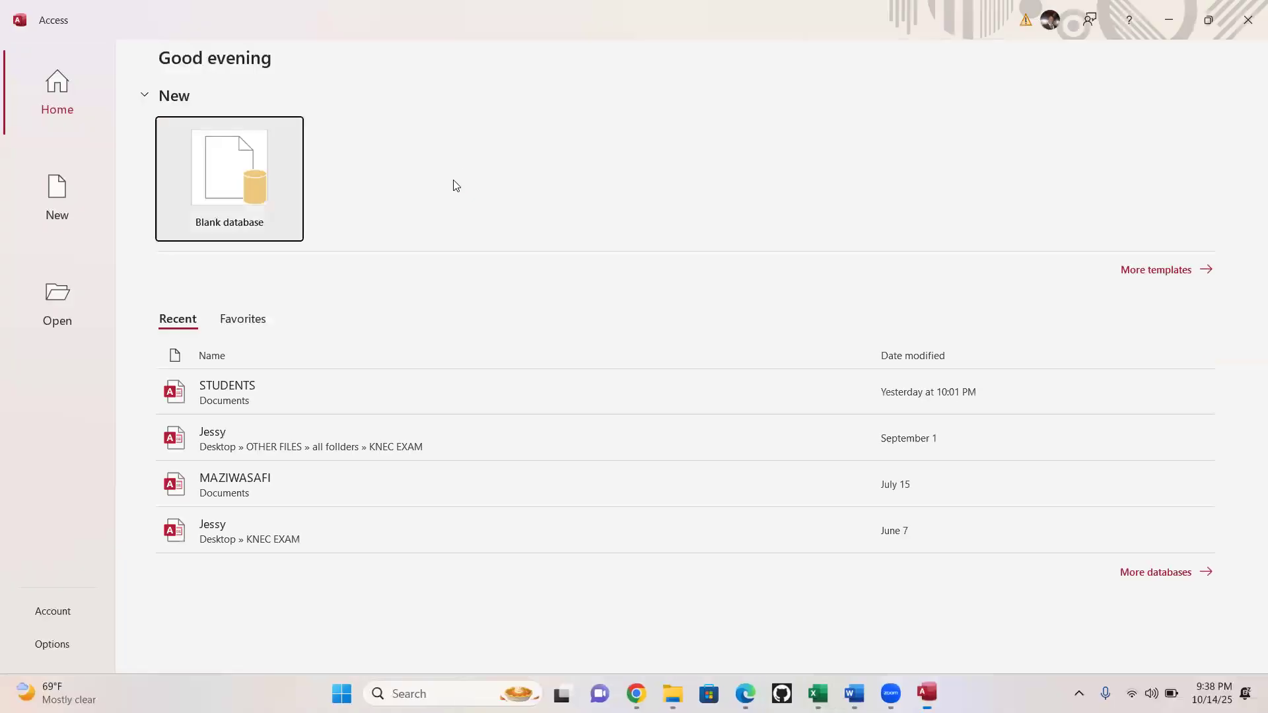
{"action": "key", "text": "super+Down"}
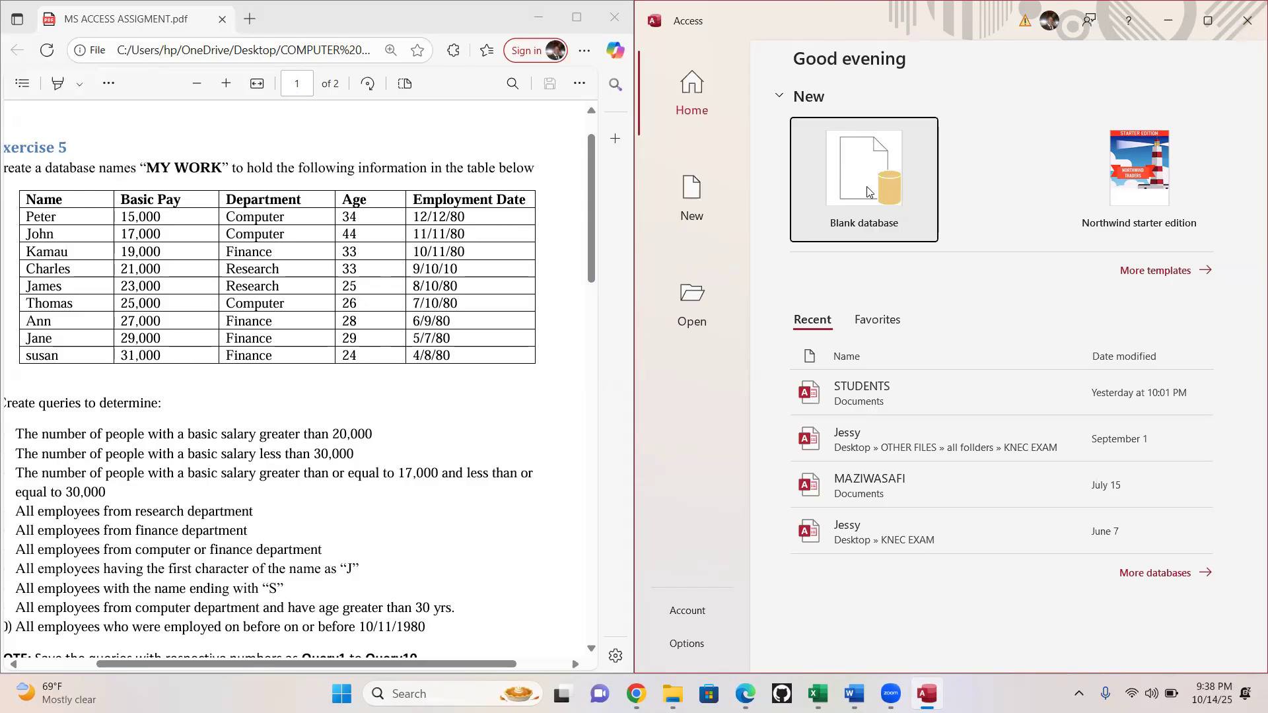
Create a blank database named MY WORK
{"action": "left_click", "coordinate": [792, 208]}
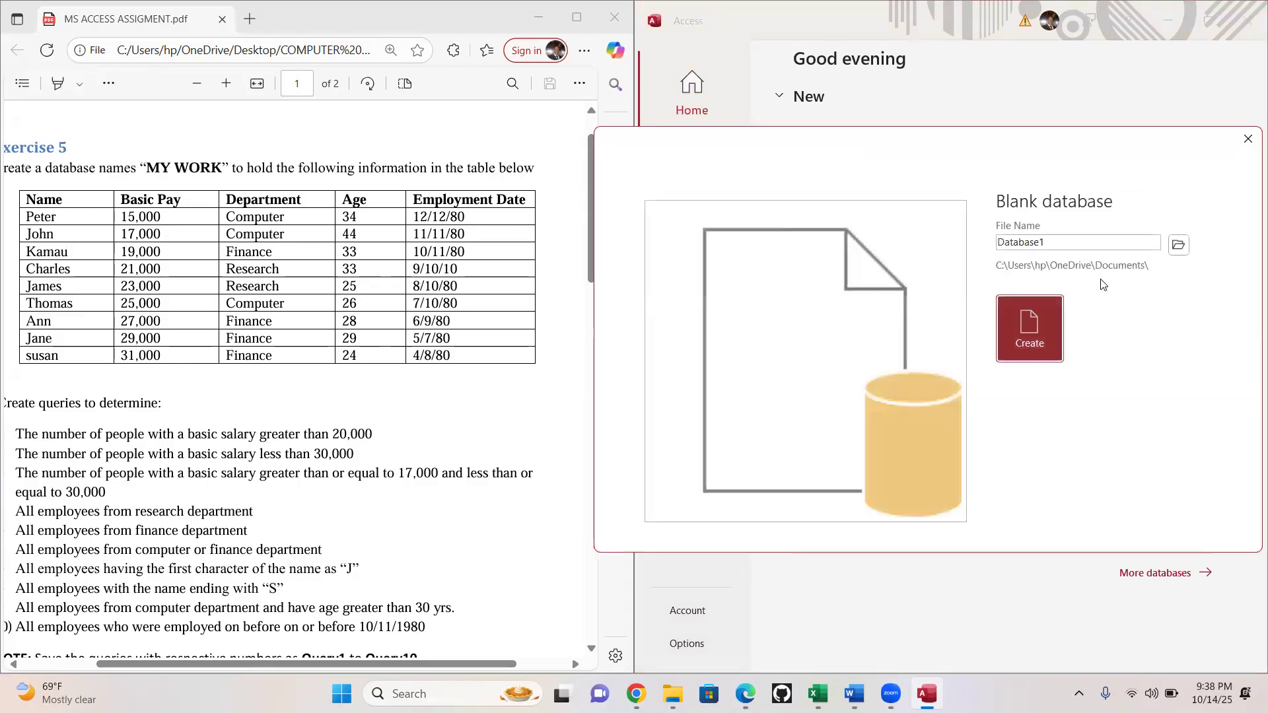
{"action": "double_click", "coordinate": [1055, 242]}
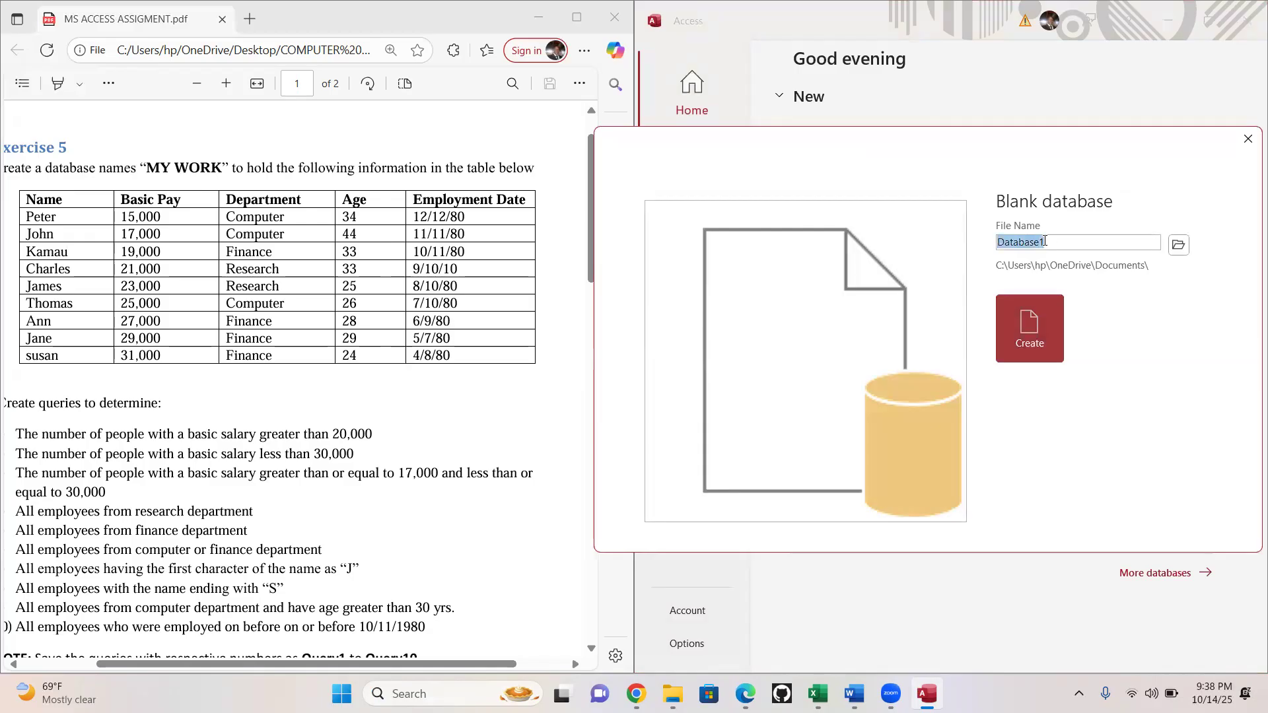
{"action": "type", "text": "MY WORK"}
{"action": "left_click", "coordinate": [1032, 323]}
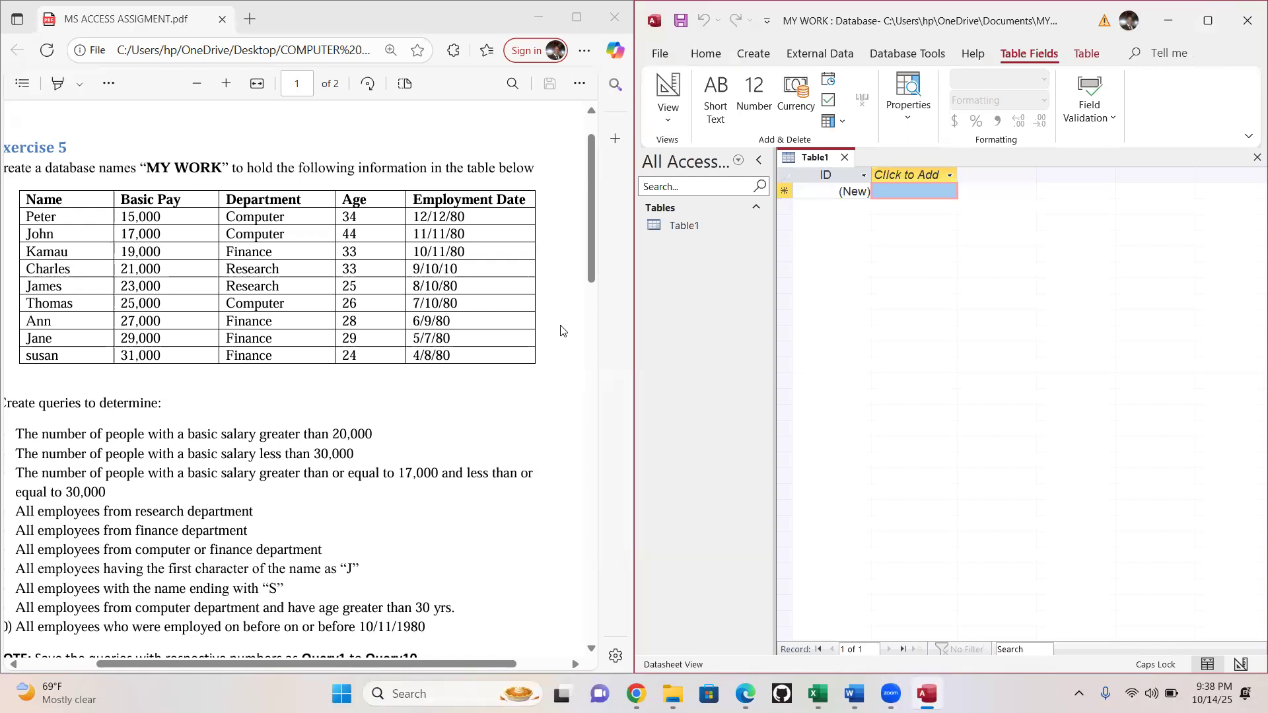
Maximize the database window and switch the new table to Design View, saving it as JOYCE TECH SOLUTION
{"action": "left_click", "coordinate": [1208, 20]}
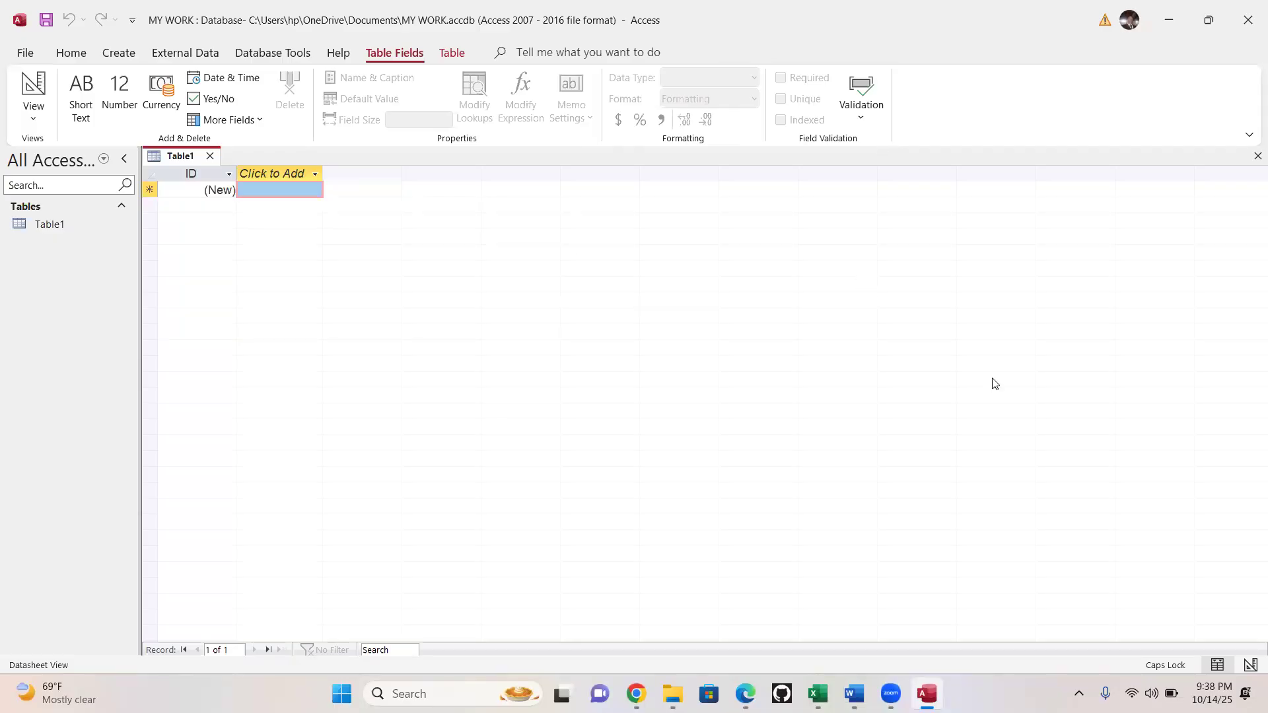
{"action": "left_click", "coordinate": [71, 54]}
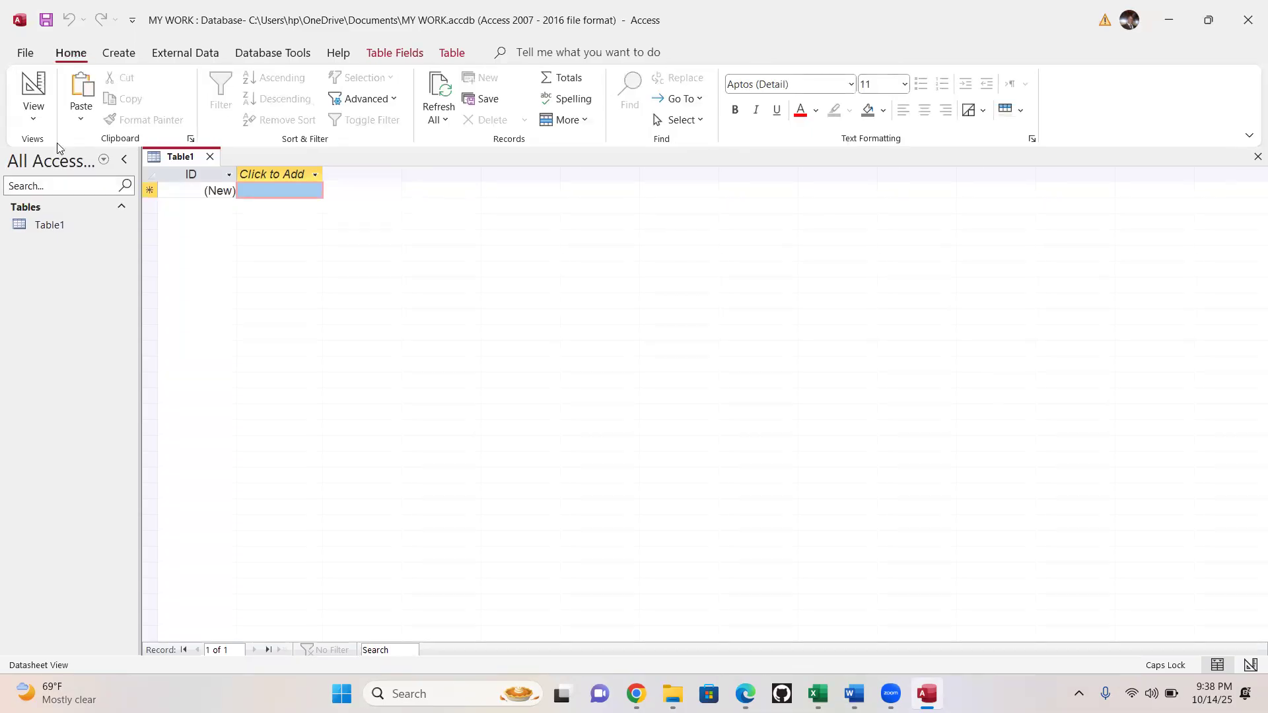
{"action": "left_click", "coordinate": [31, 120]}
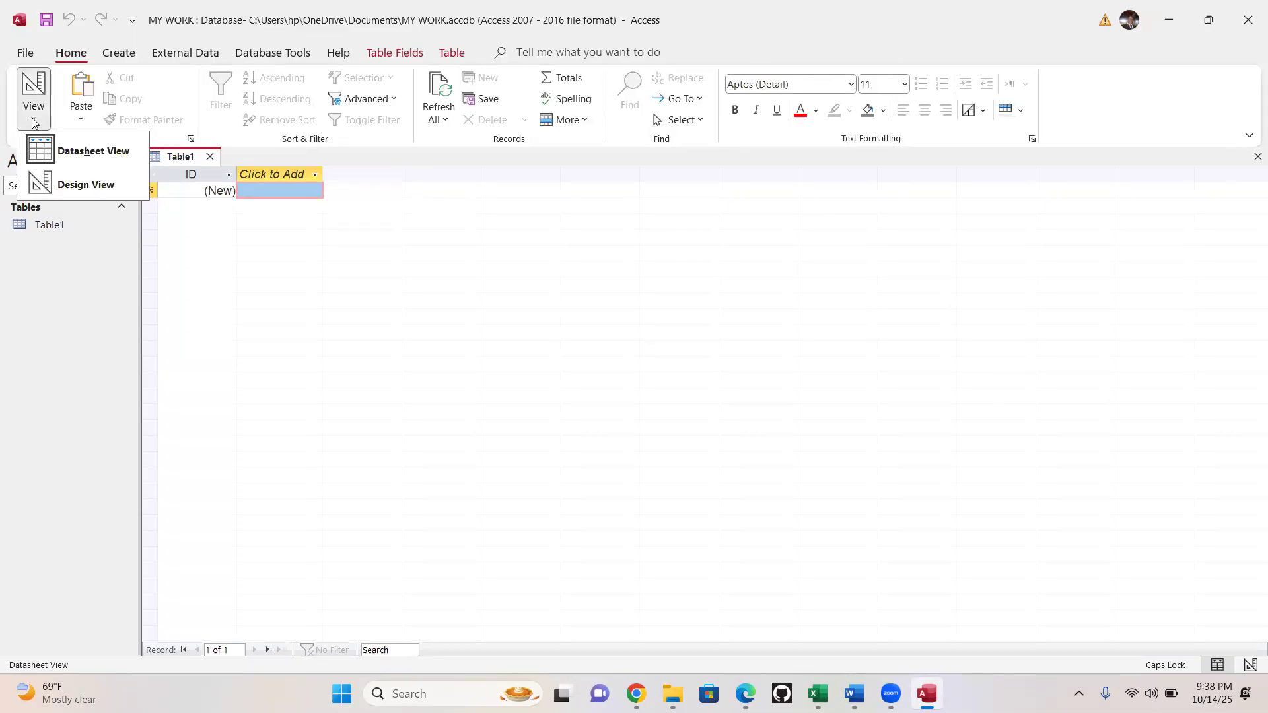
{"action": "left_click", "coordinate": [85, 185]}
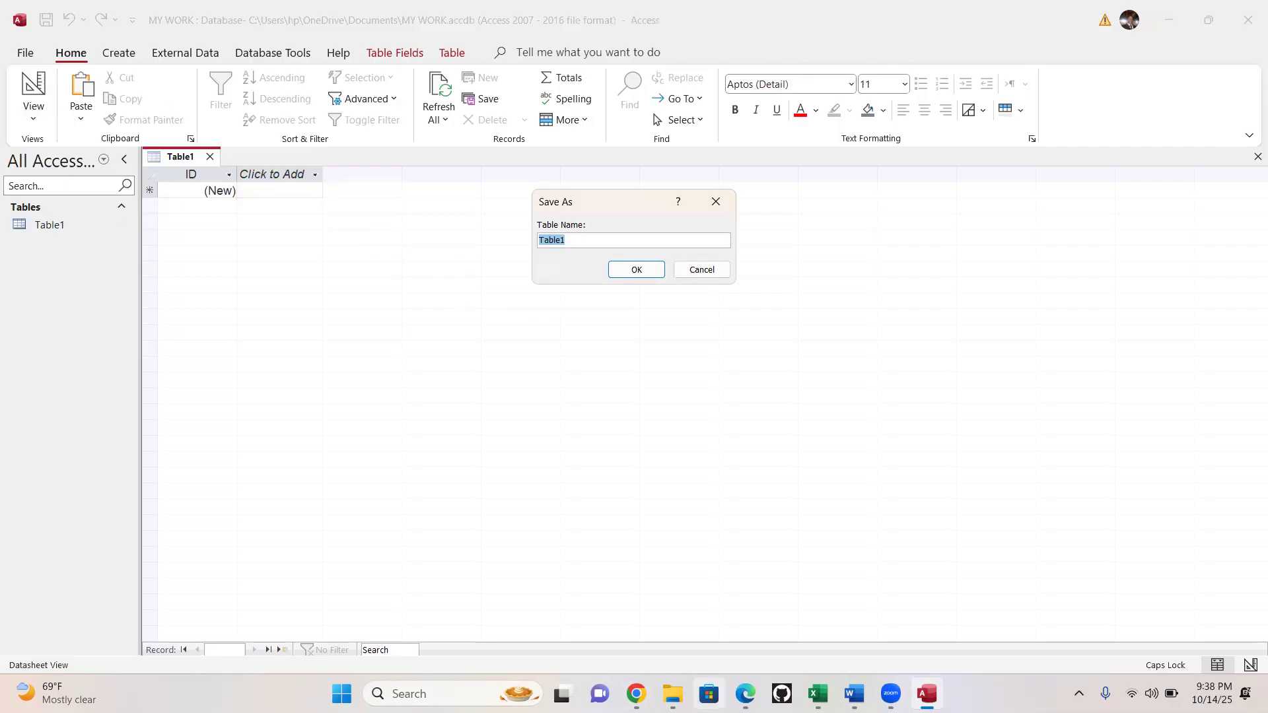
{"action": "left_click", "coordinate": [745, 693]}
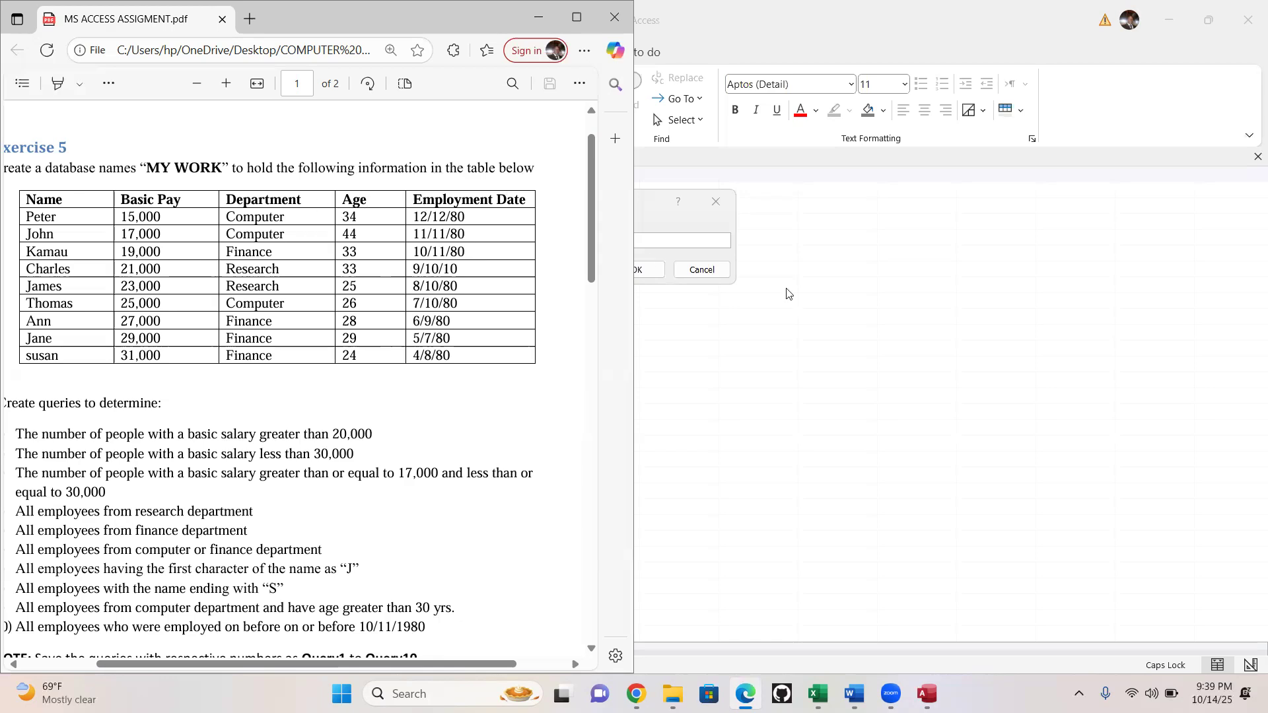
{"action": "left_click", "coordinate": [654, 214]}
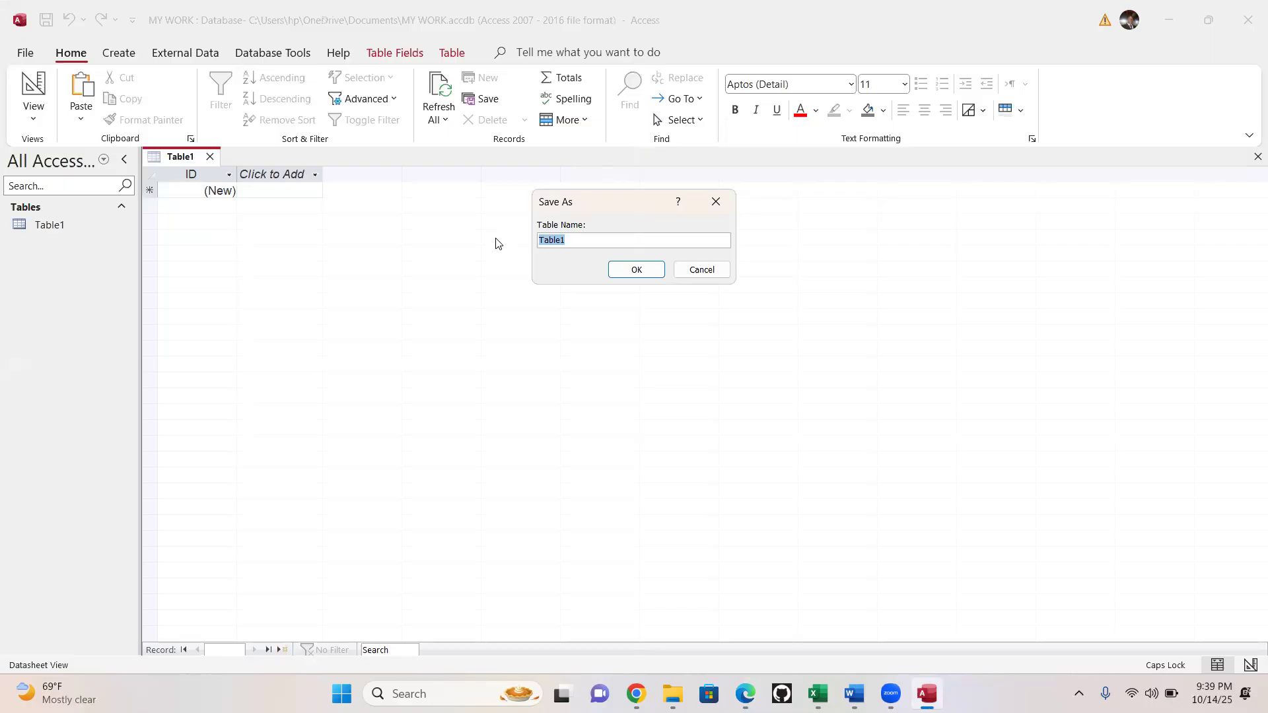
{"action": "type", "text": "JOYCE TECH SOLUTION"}
{"action": "left_click", "coordinate": [634, 270]}
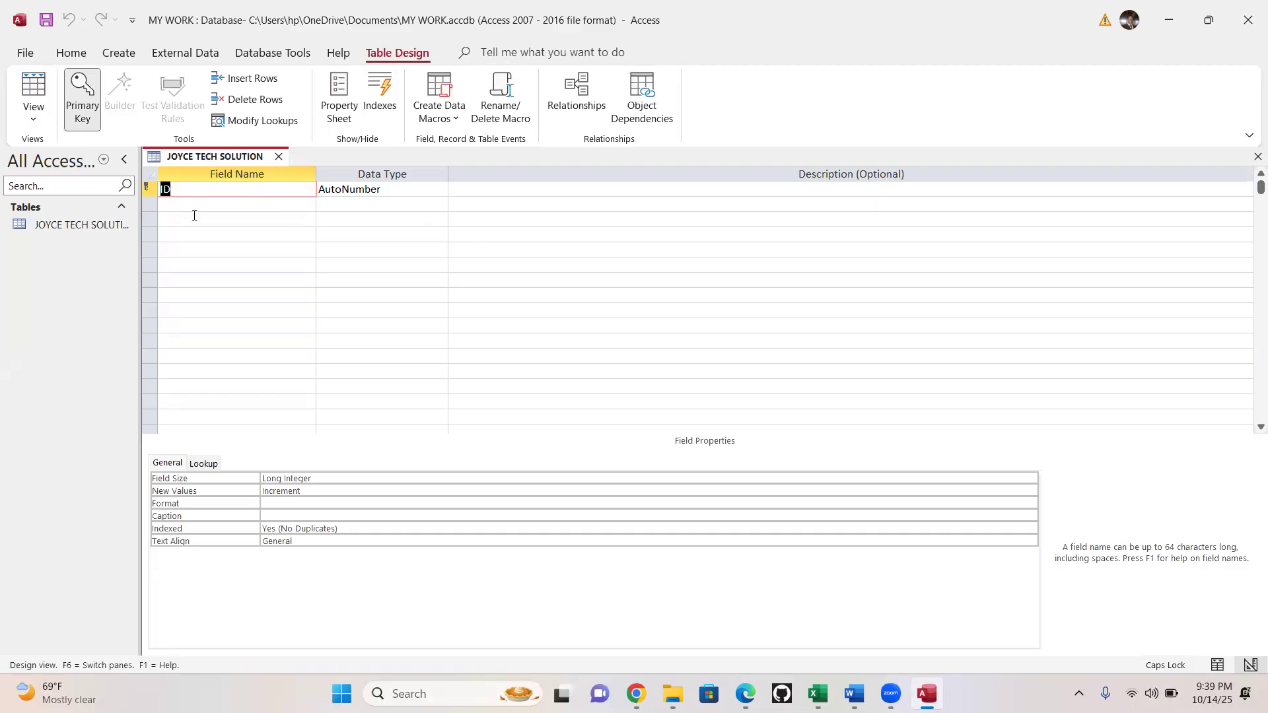
Place the table design beside the PDF and rename the ID field as NAME
{"action": "key", "text": "super+Right"}
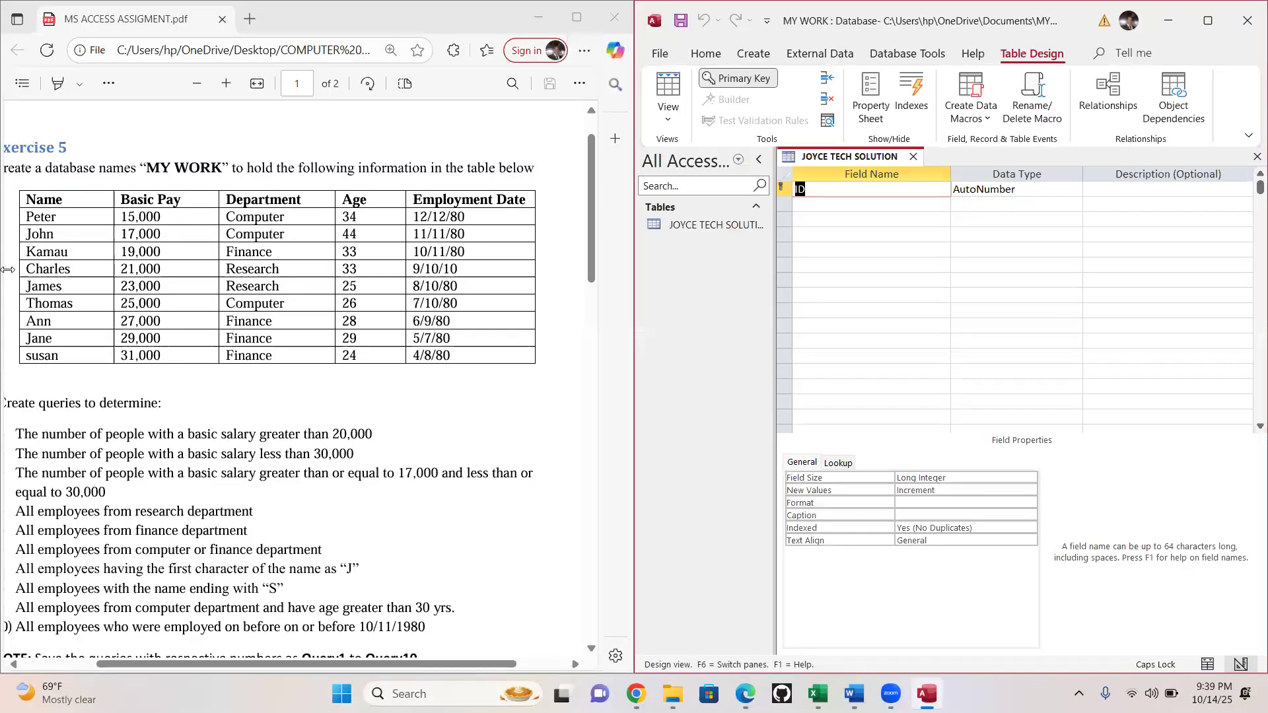
{"action": "double_click", "coordinate": [66, 202]}
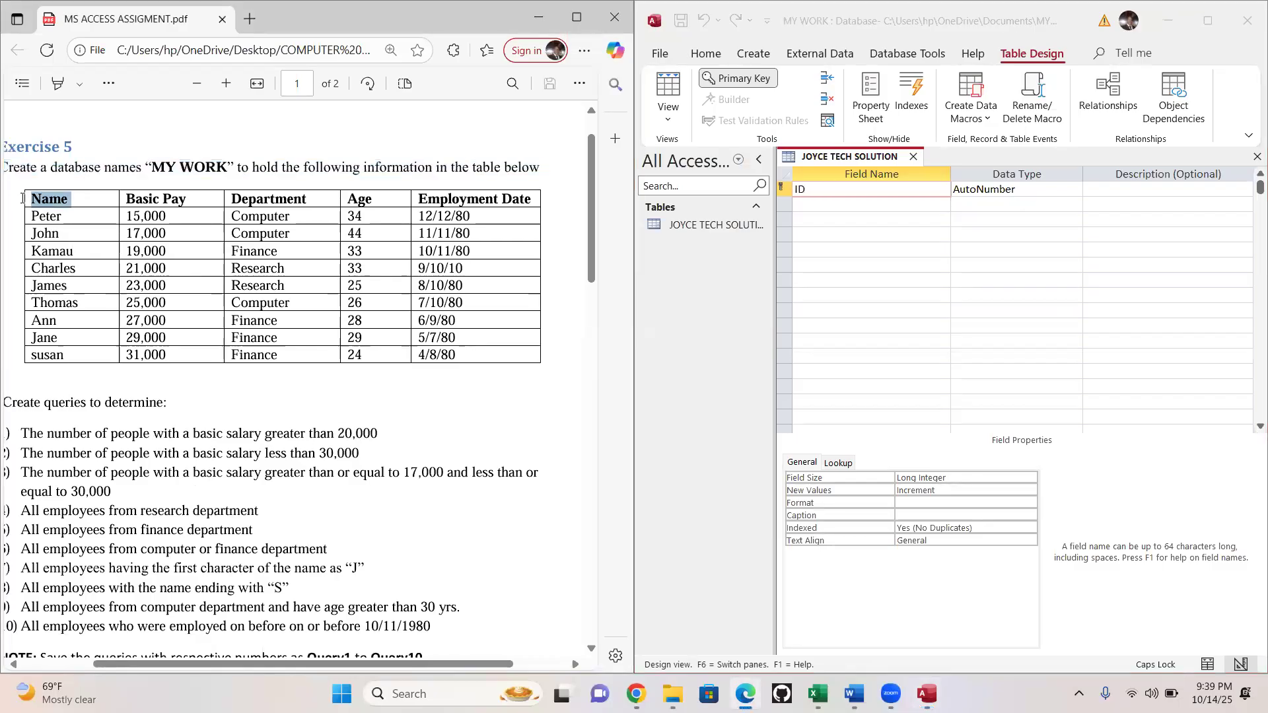
{"action": "left_click", "coordinate": [776, 208]}
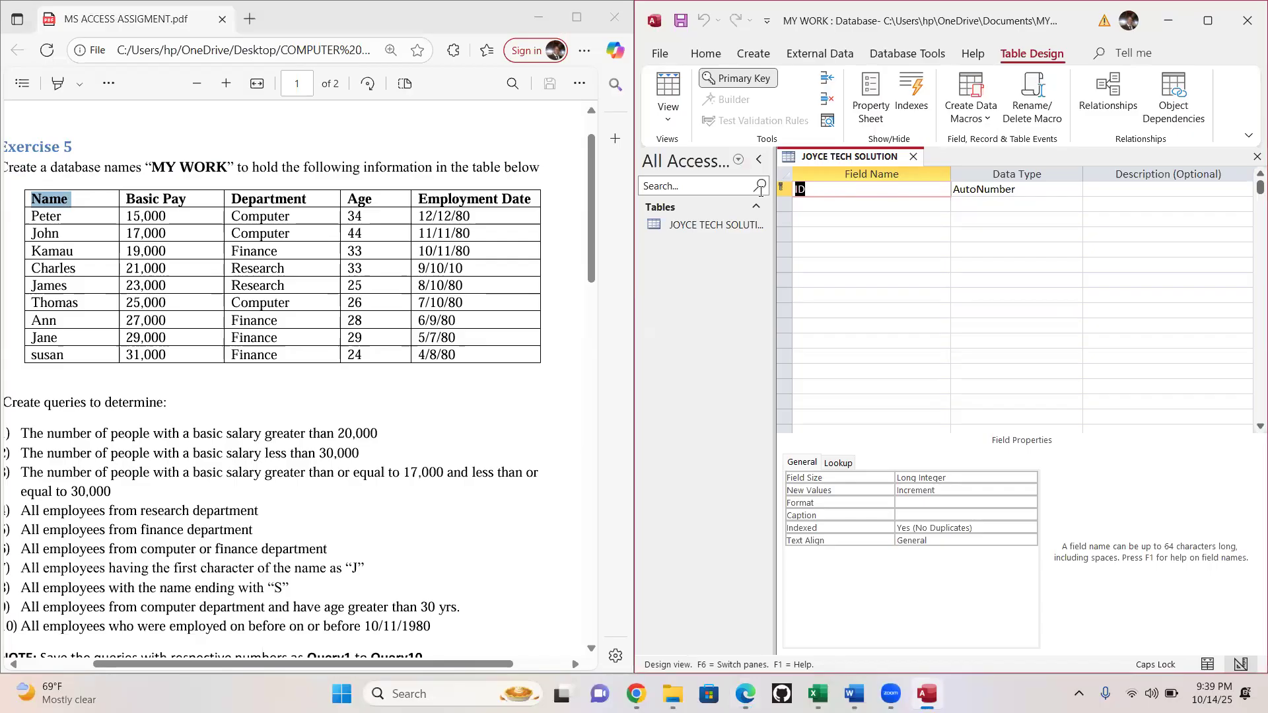
{"action": "type", "text": "NAME"}
Set the NAME field's data type to Short Text
{"action": "left_click", "coordinate": [1014, 190]}
{"action": "left_click", "coordinate": [993, 406]}
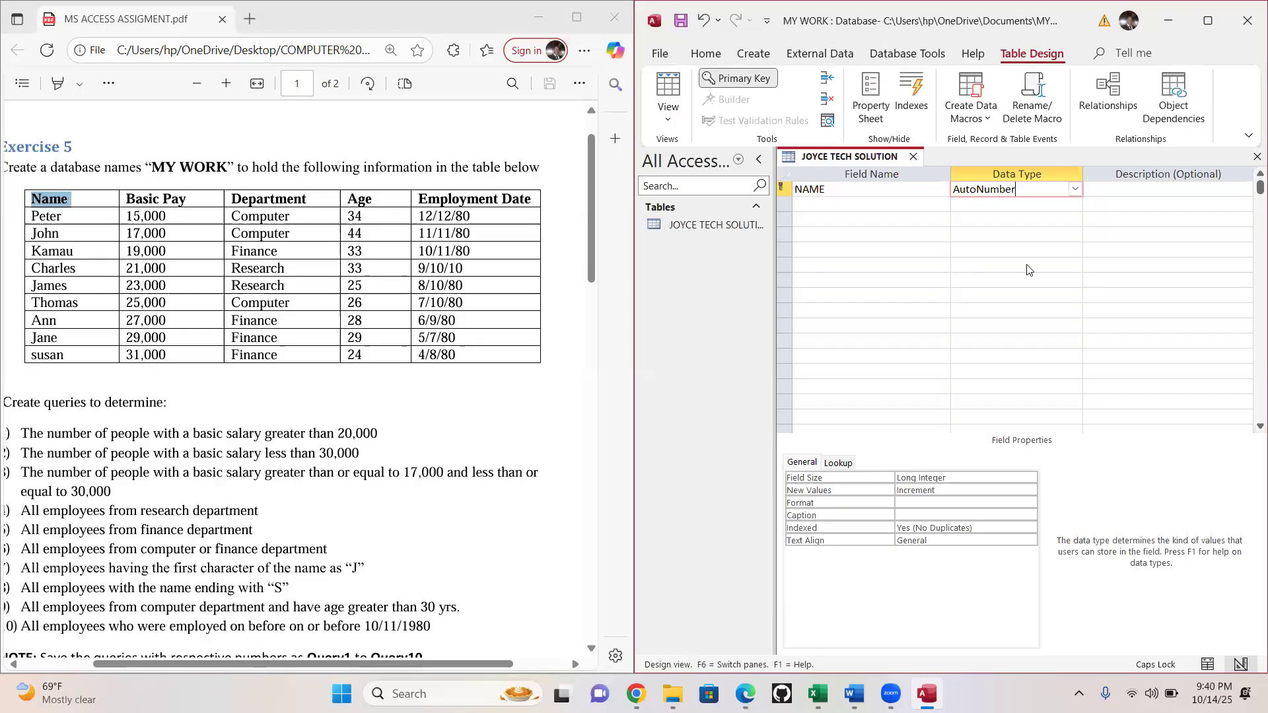
{"action": "left_click", "coordinate": [1075, 189]}
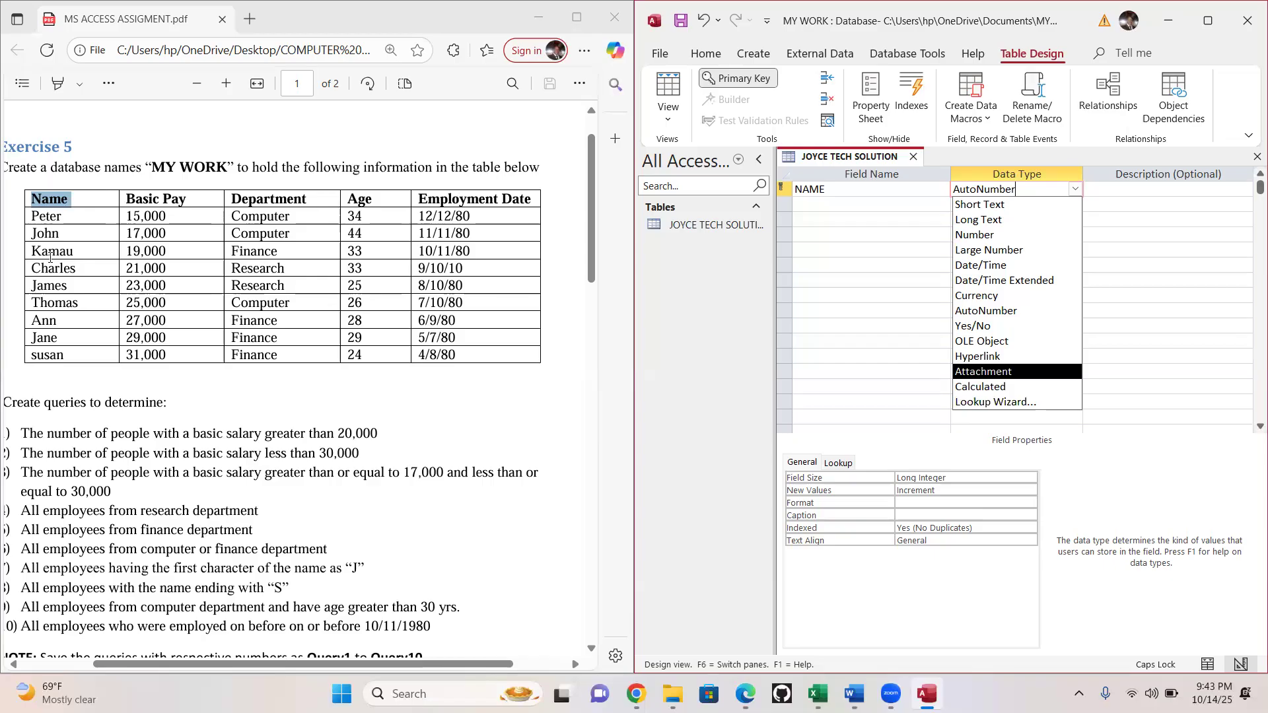
{"action": "left_click", "coordinate": [58, 220]}
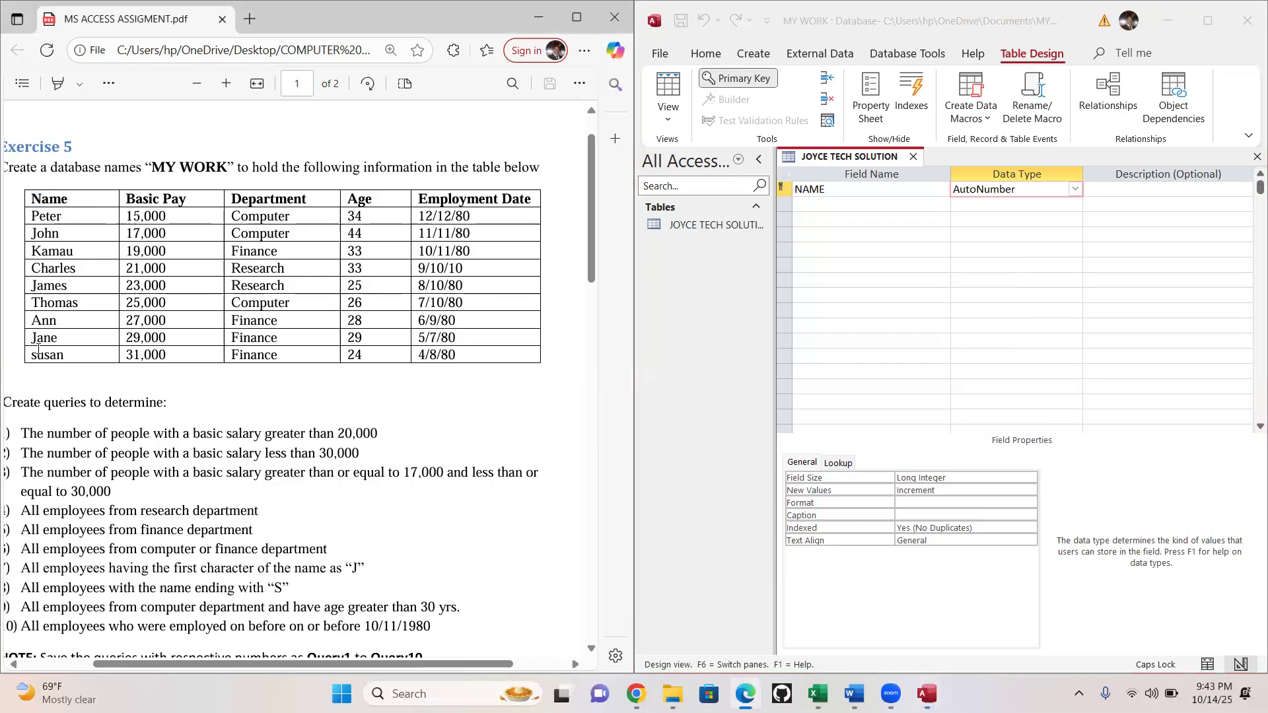
{"action": "left_click", "coordinate": [1015, 191]}
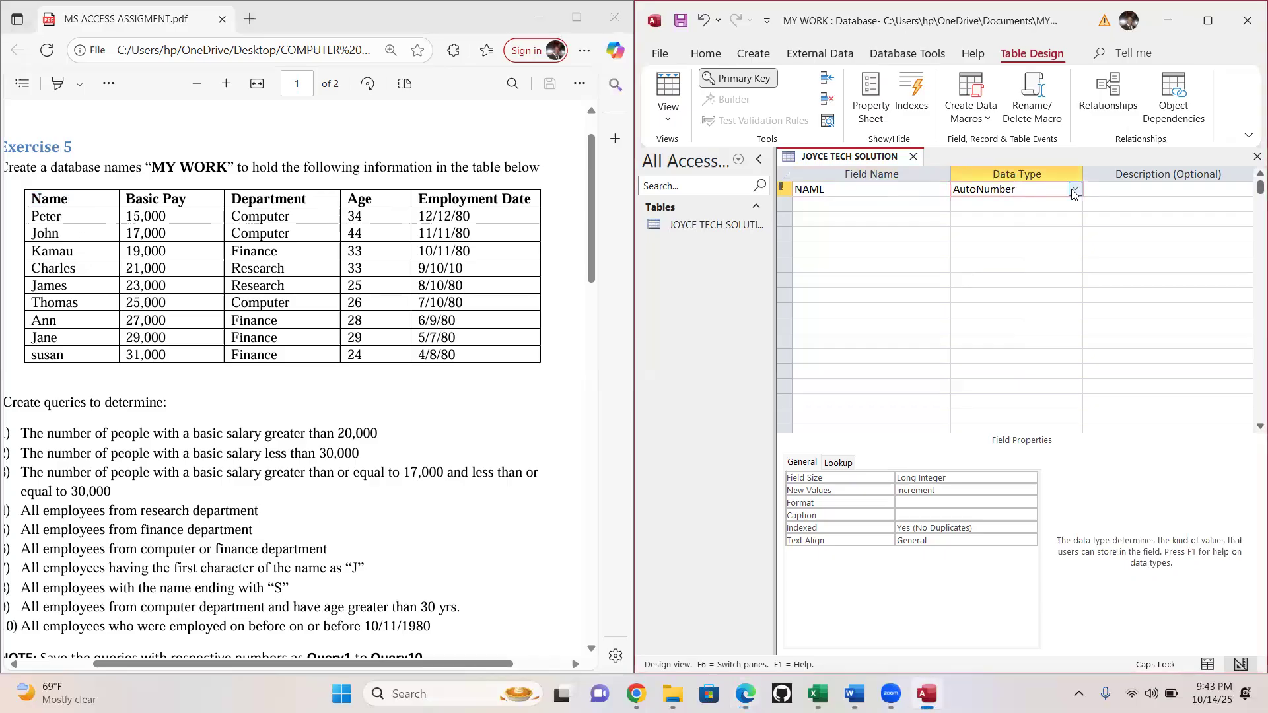
{"action": "left_click", "coordinate": [1073, 191]}
{"action": "left_click", "coordinate": [982, 204]}
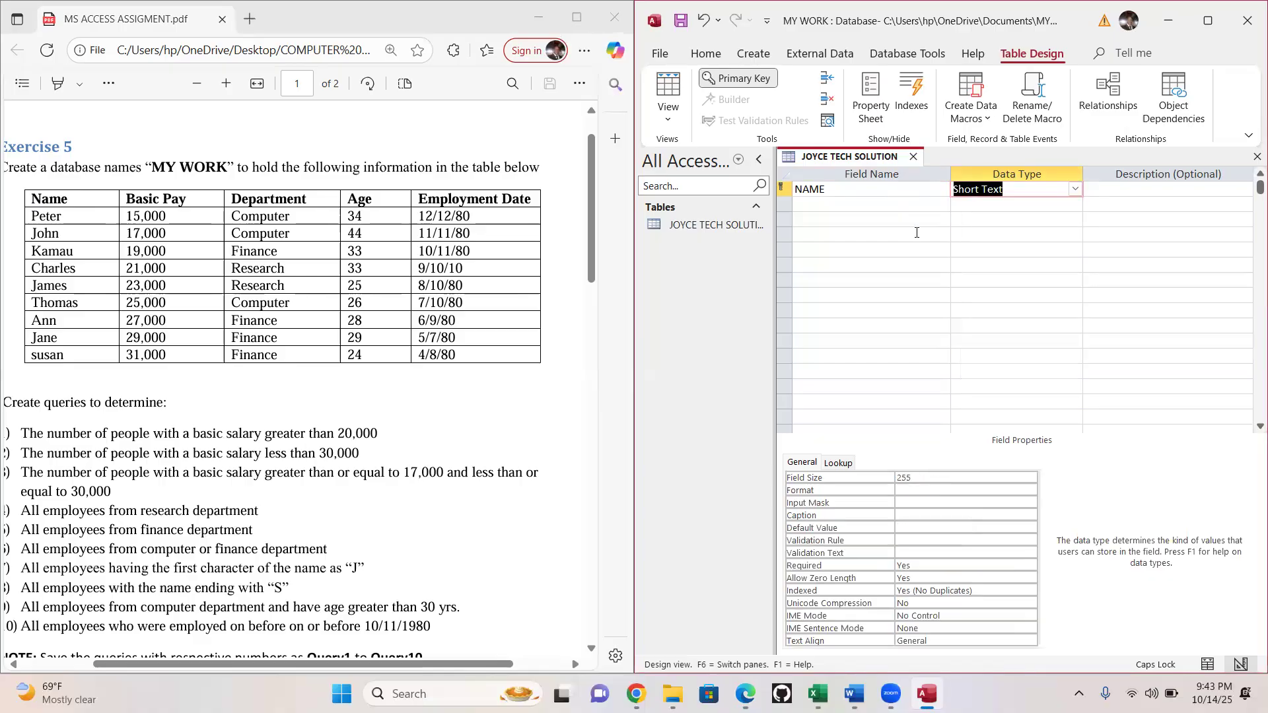
Add a BASIC PAY field with the Currency data type below NAME
{"action": "left_click", "coordinate": [831, 204]}
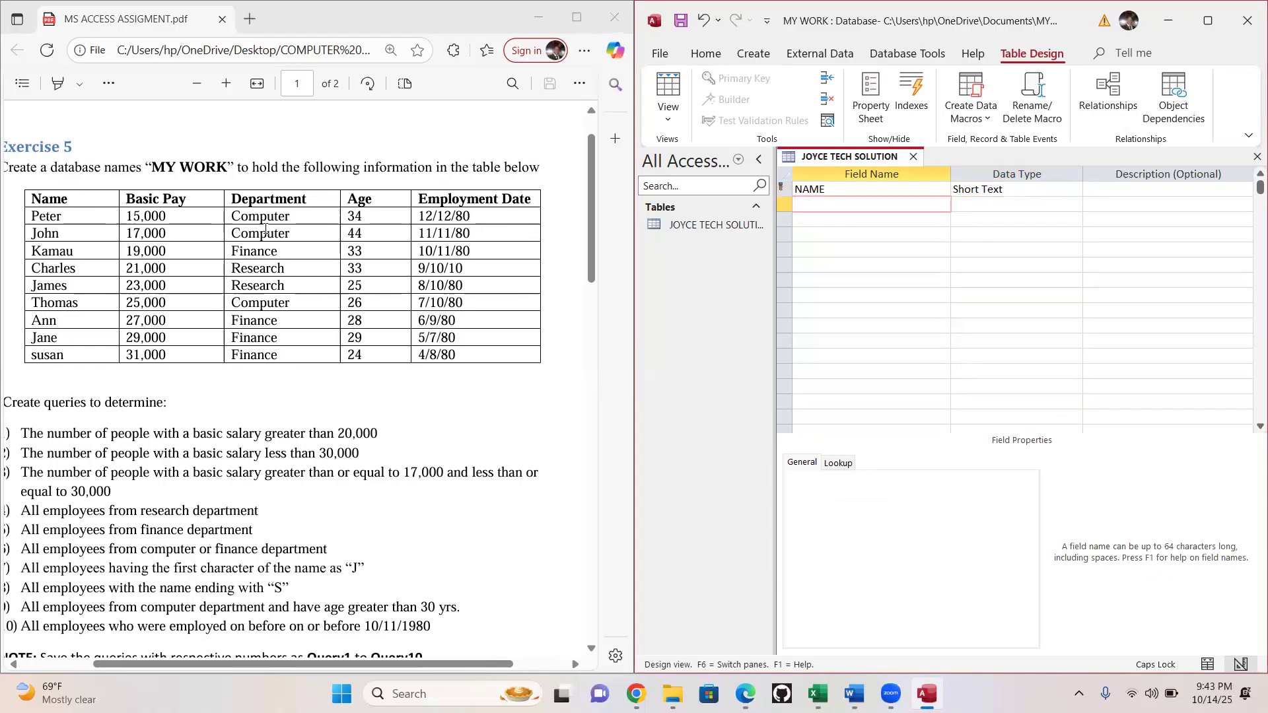
{"action": "type", "text": "BASIC PAY"}
{"action": "key", "text": "Tab"}
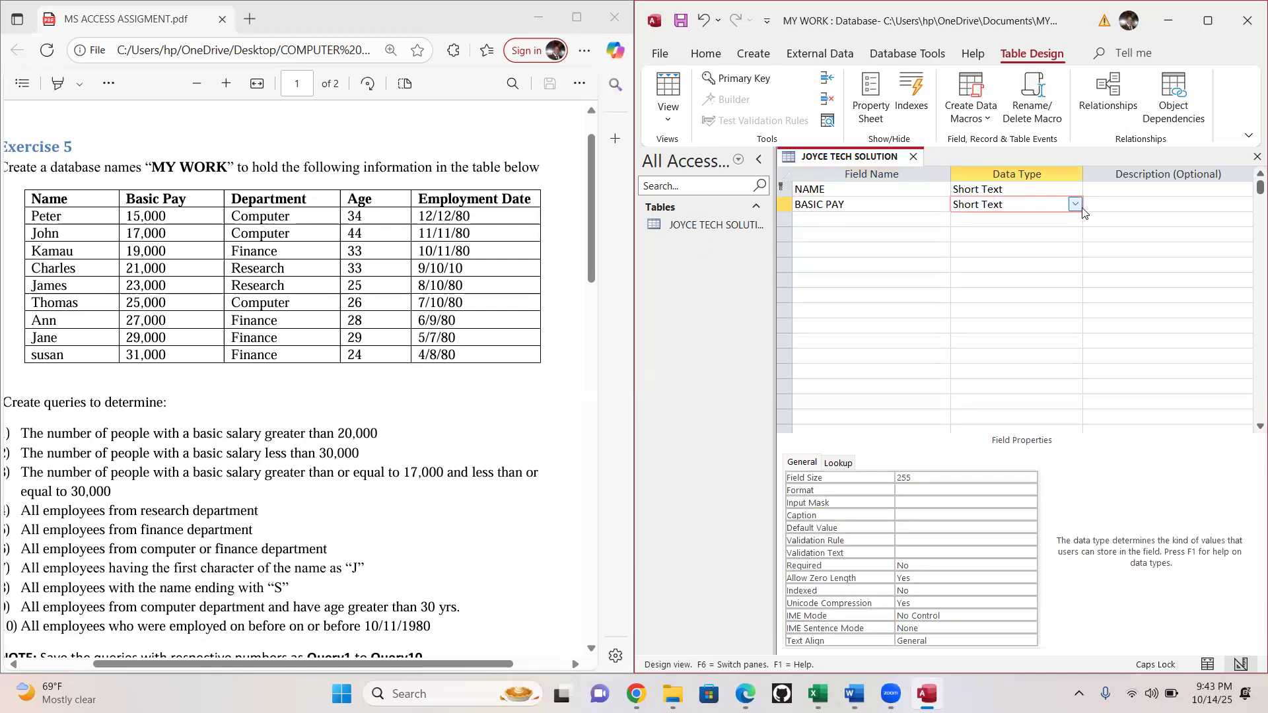
{"action": "left_click", "coordinate": [1075, 204]}
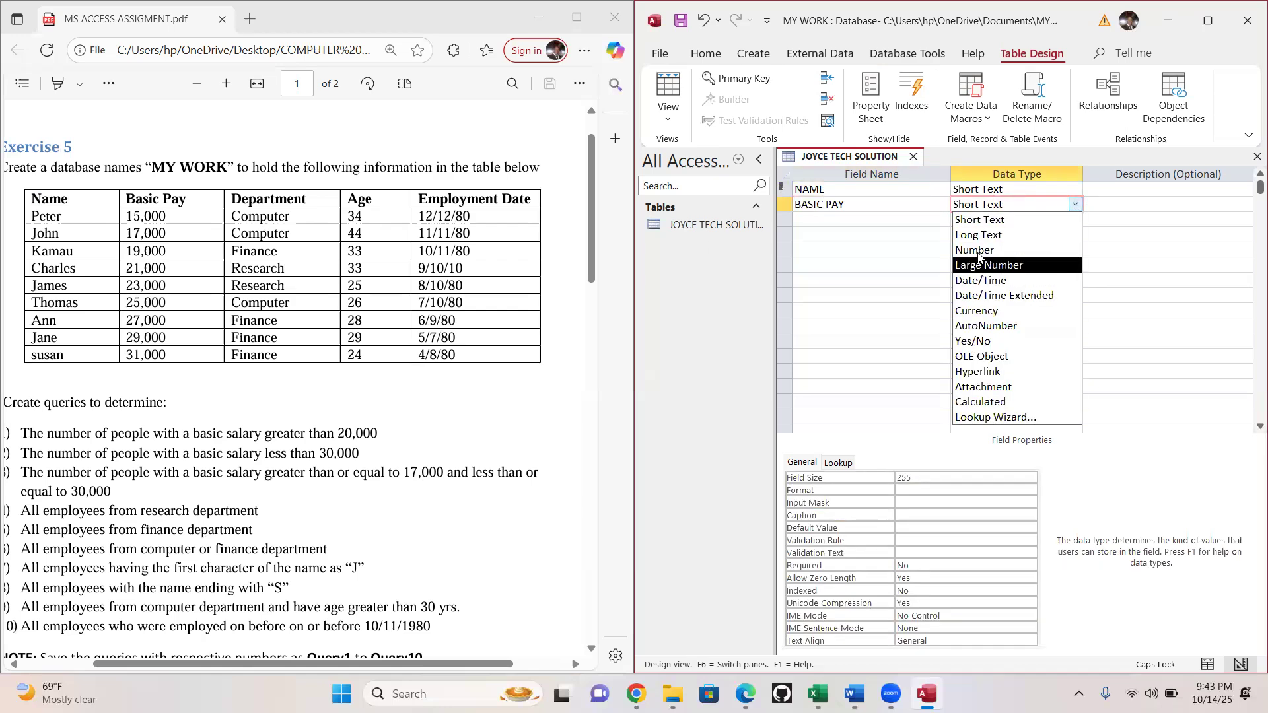
{"action": "left_click", "coordinate": [993, 312]}
Add a DEPARTMENT field and start the Lookup Wizard for it, choosing to type in the list values
{"action": "left_click", "coordinate": [825, 220]}
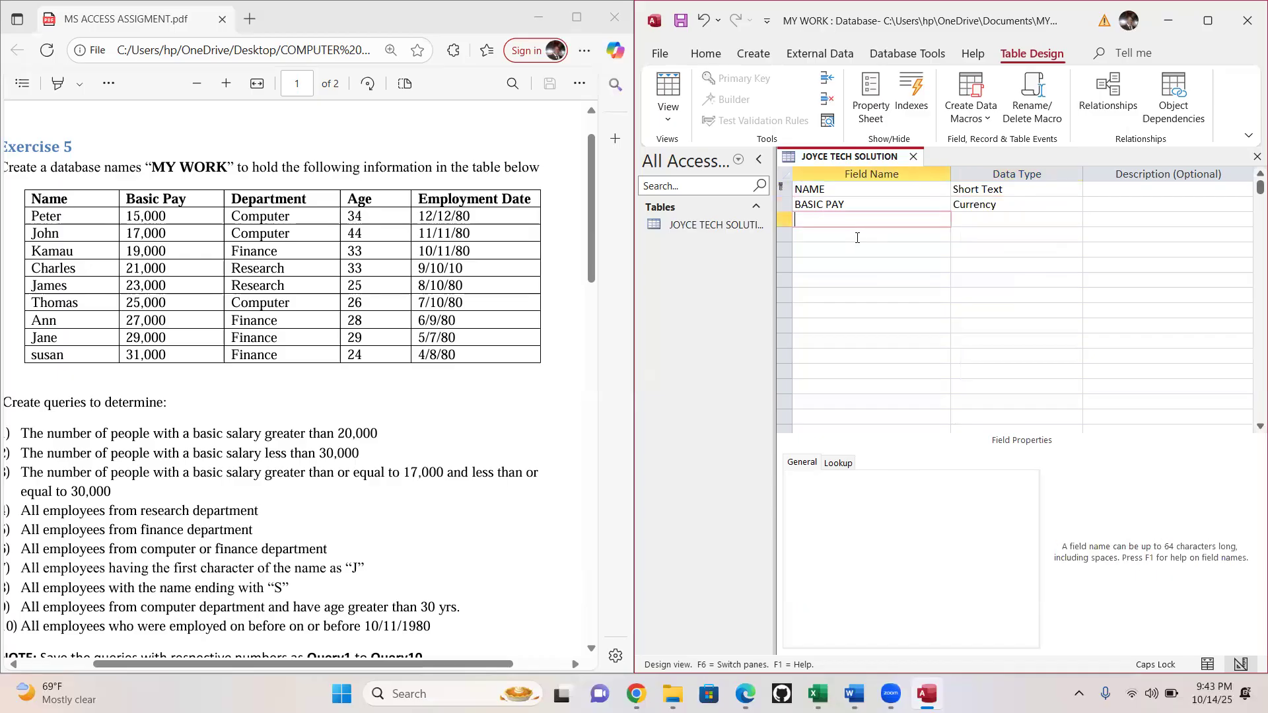
{"action": "type", "text": "DEPARTMENT"}
{"action": "left_click", "coordinate": [981, 220]}
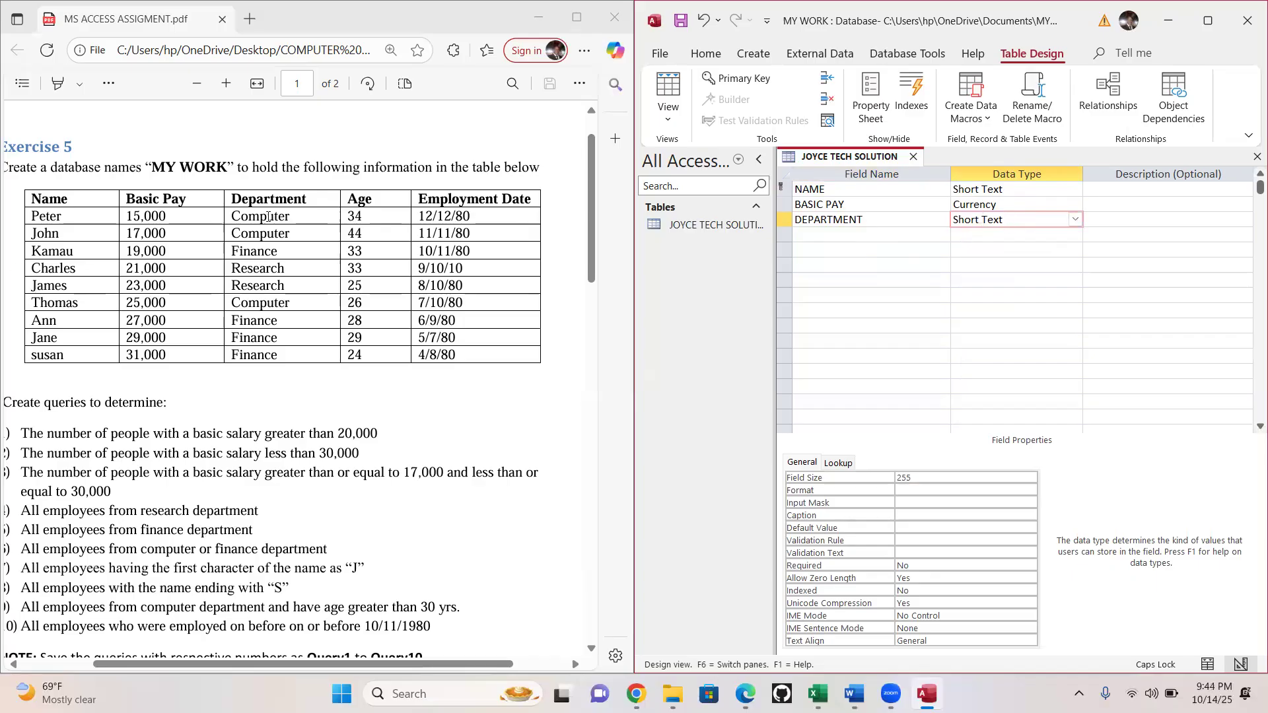
{"action": "left_click", "coordinate": [1074, 219]}
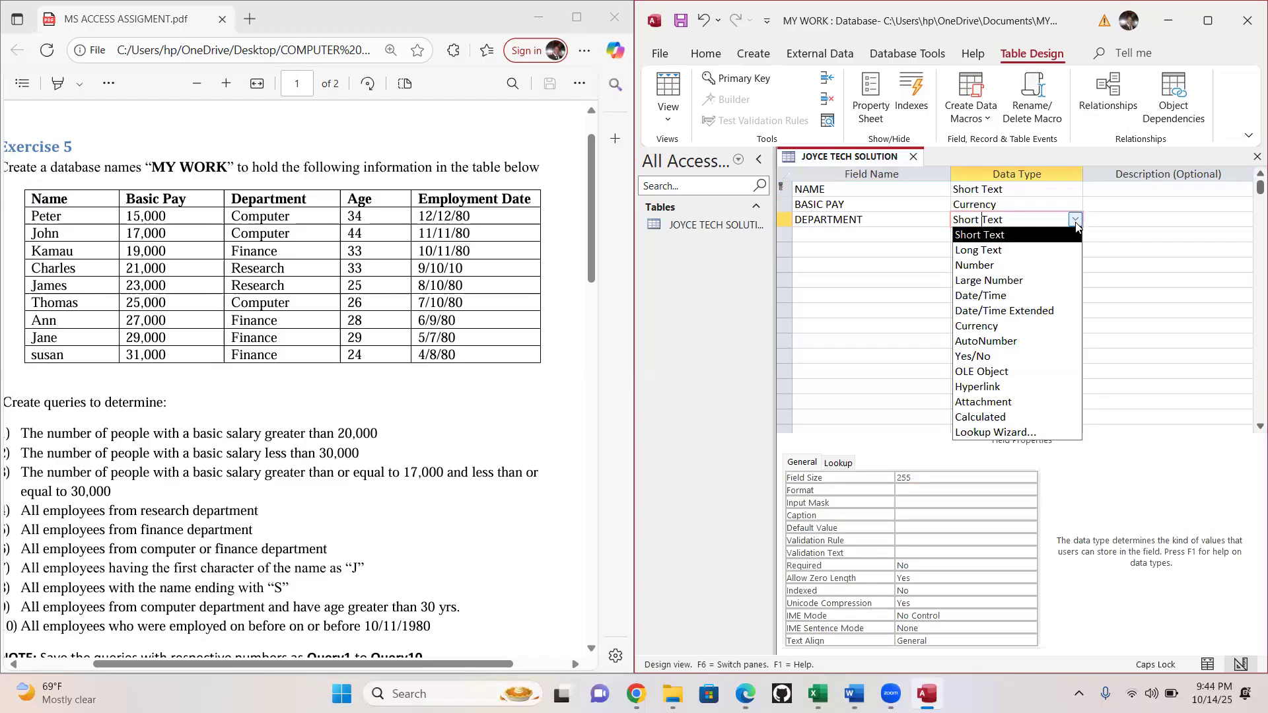
{"action": "left_click", "coordinate": [993, 433]}
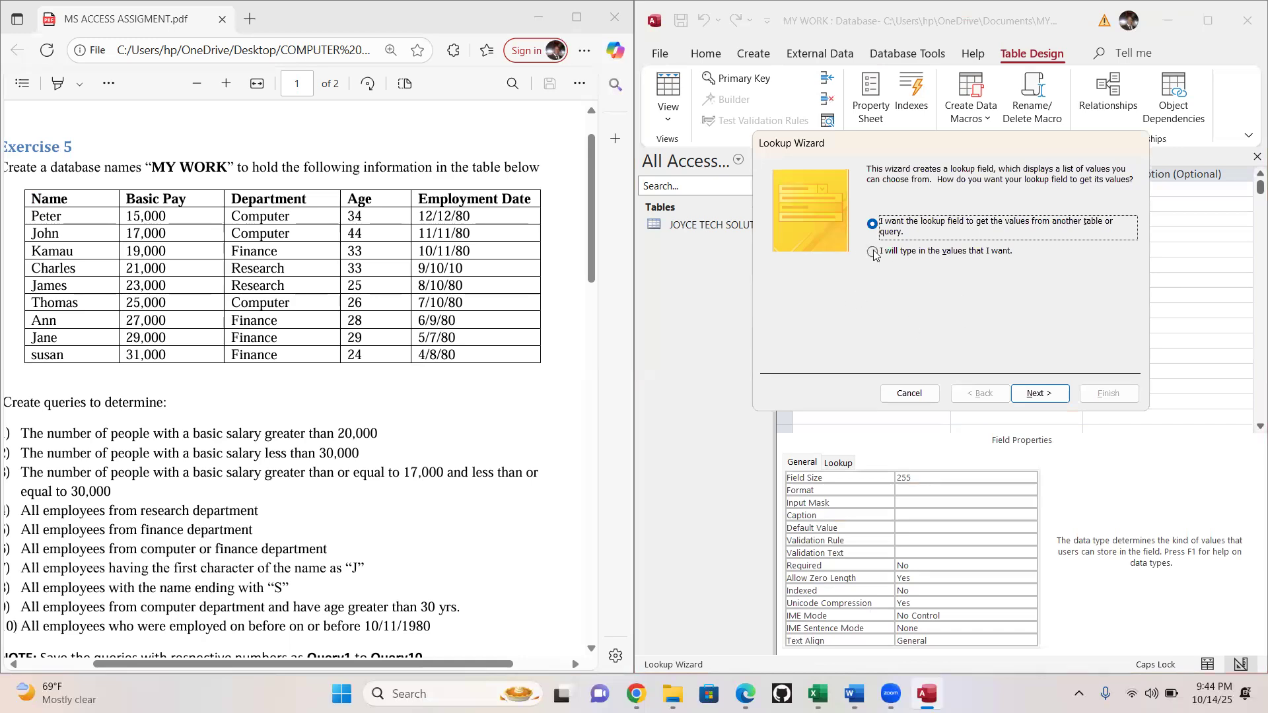
{"action": "left_click", "coordinate": [873, 252]}
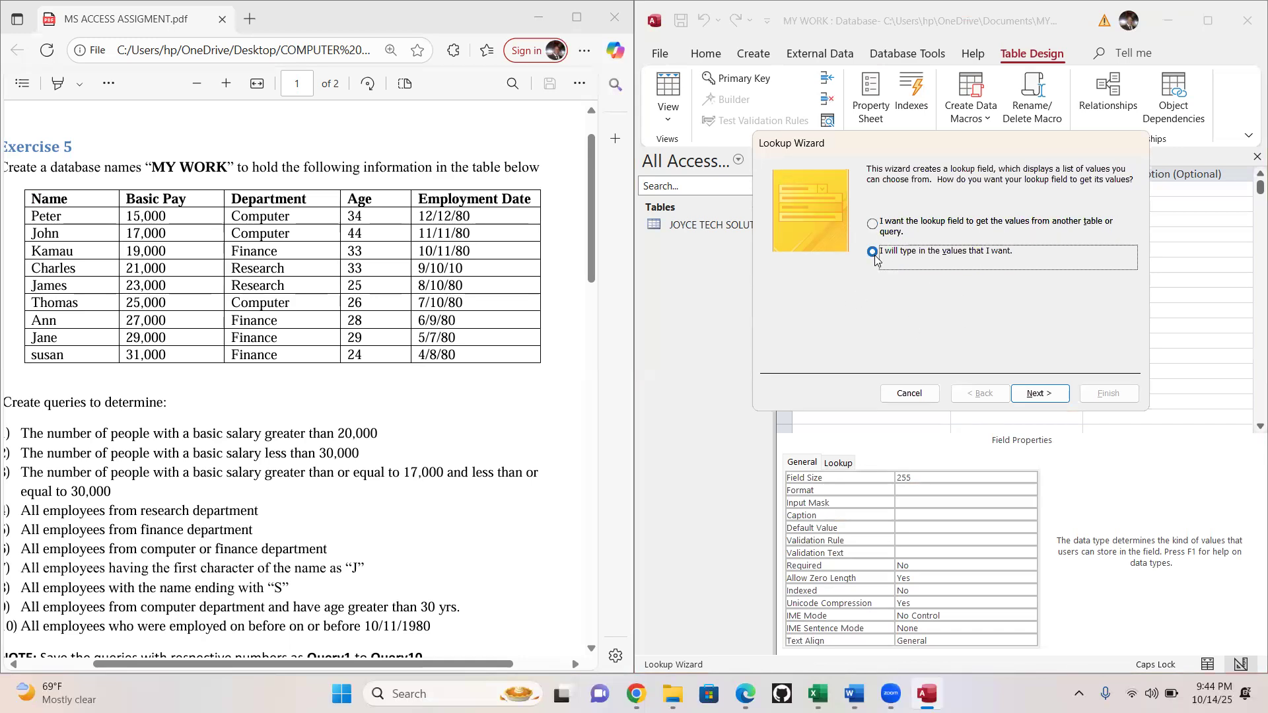
{"action": "left_click", "coordinate": [1039, 393]}
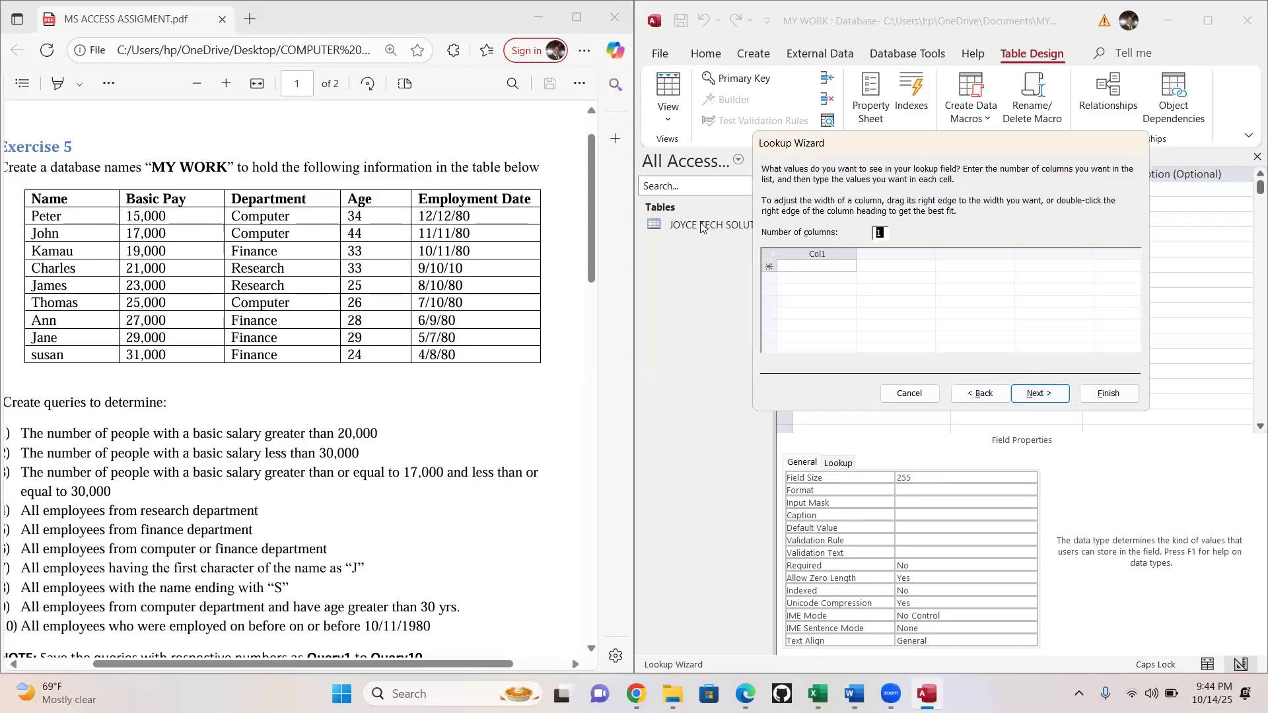
Enter COMPUTER, FINANCE and RESEARCH as the lookup values in one column and finish the wizard with the label DEPARTMENT
{"action": "left_click", "coordinate": [792, 267]}
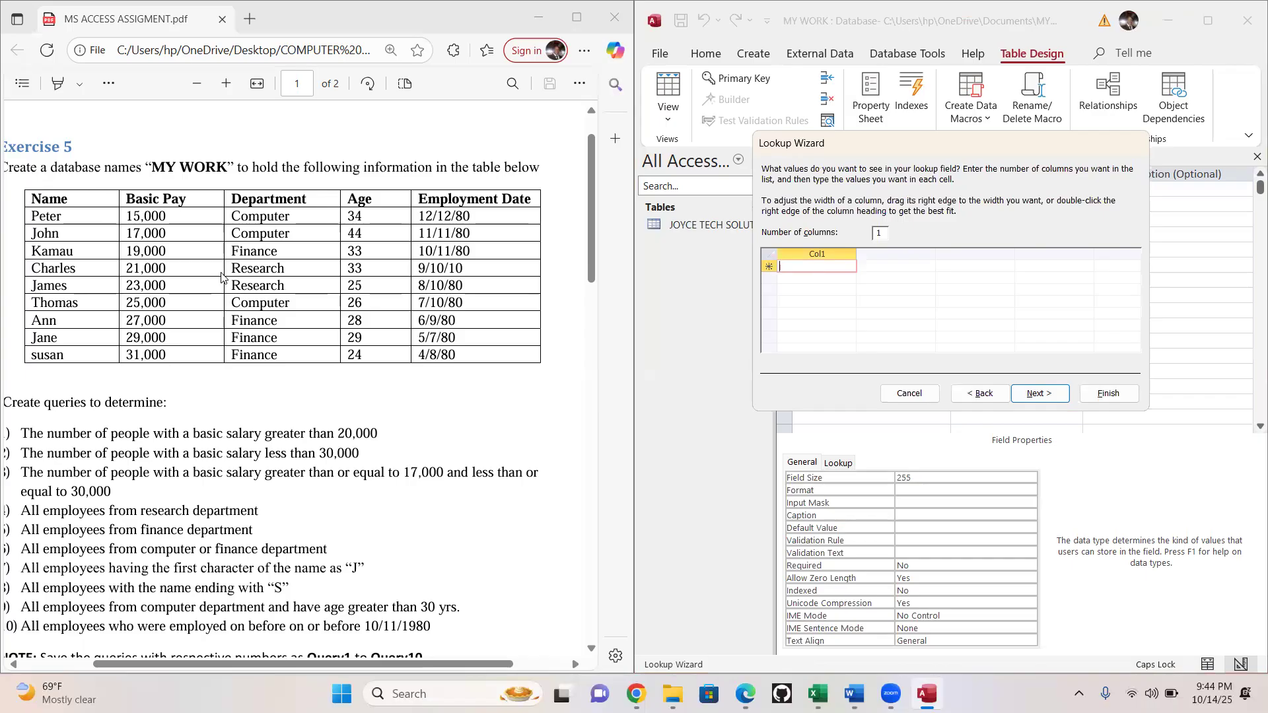
{"action": "type", "text": "COMP"}
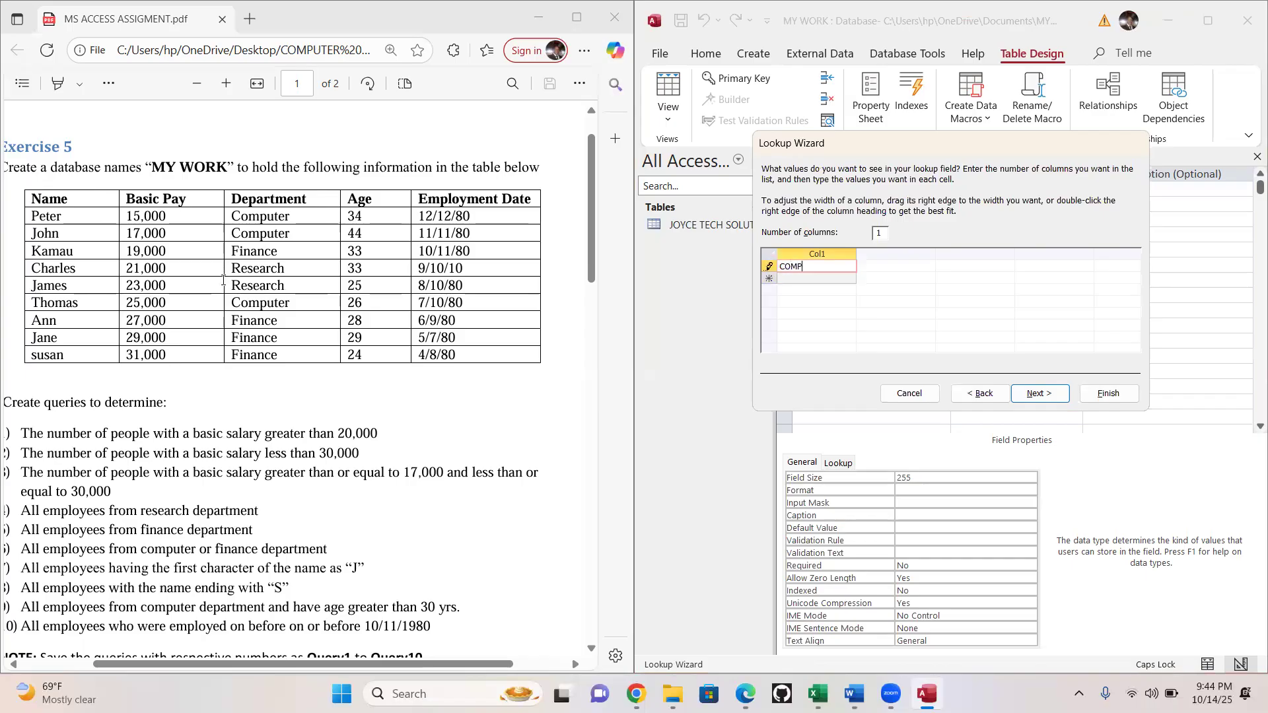
{"action": "type", "text": "UTER"}
{"action": "left_click", "coordinate": [806, 278]}
{"action": "type", "text": "FINANCE"}
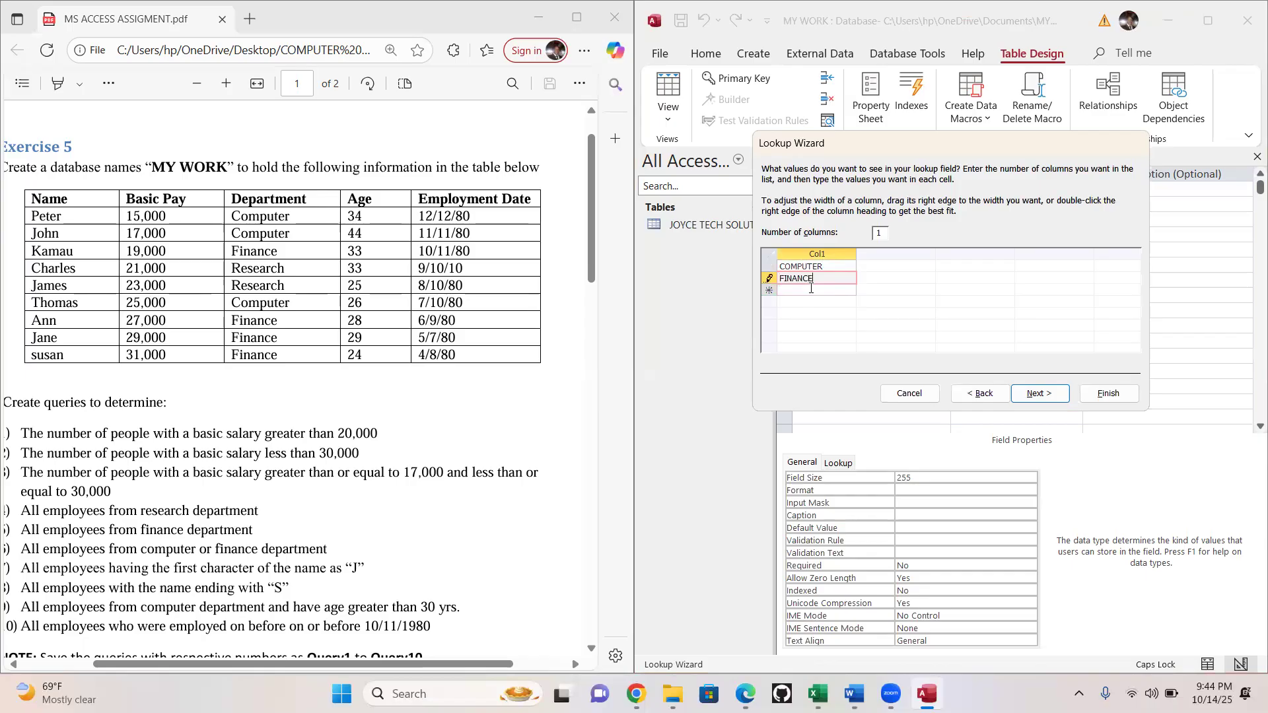
{"action": "left_click", "coordinate": [802, 291]}
{"action": "type", "text": "RES"}
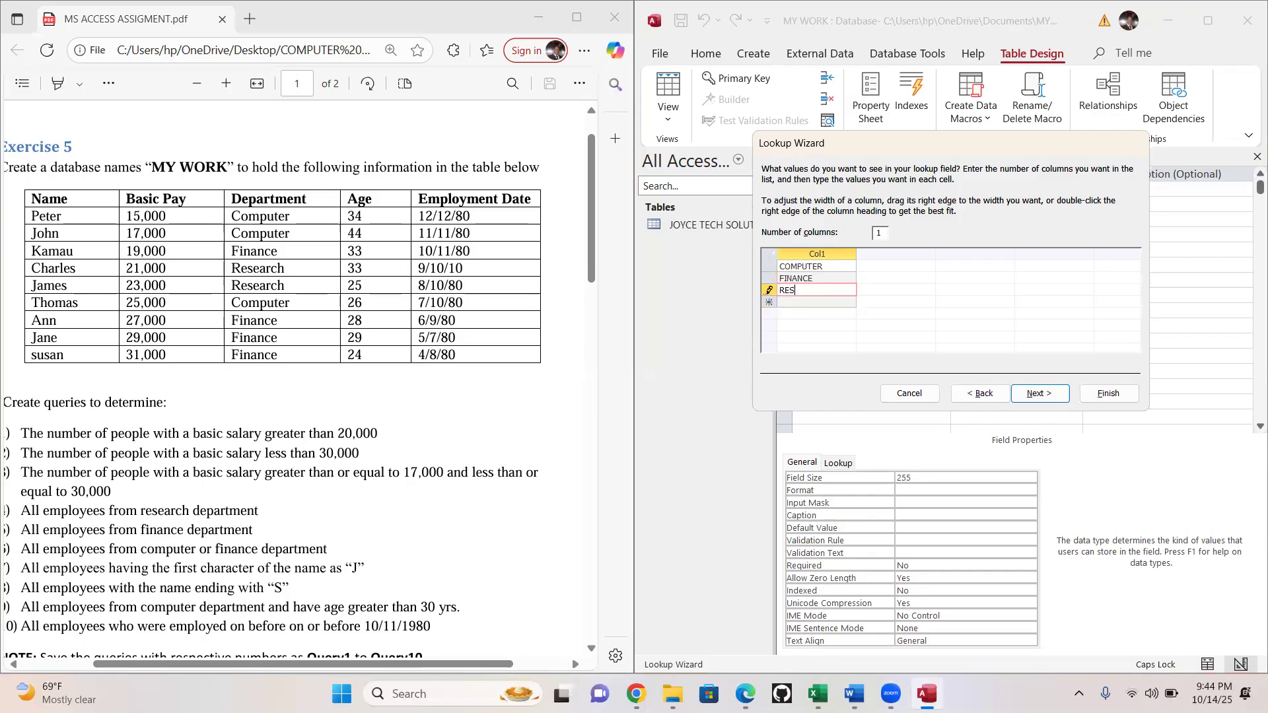
{"action": "type", "text": "EARCH"}
{"action": "left_click", "coordinate": [1034, 396]}
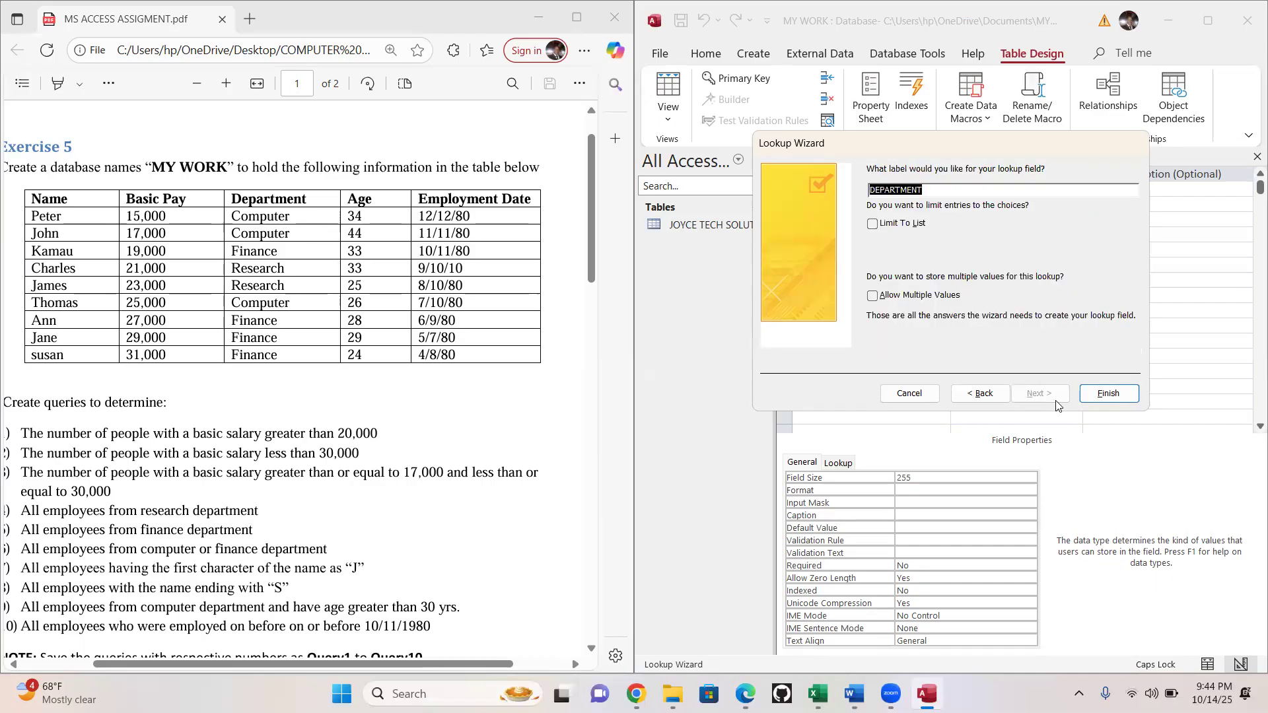
{"action": "left_click", "coordinate": [1111, 394]}
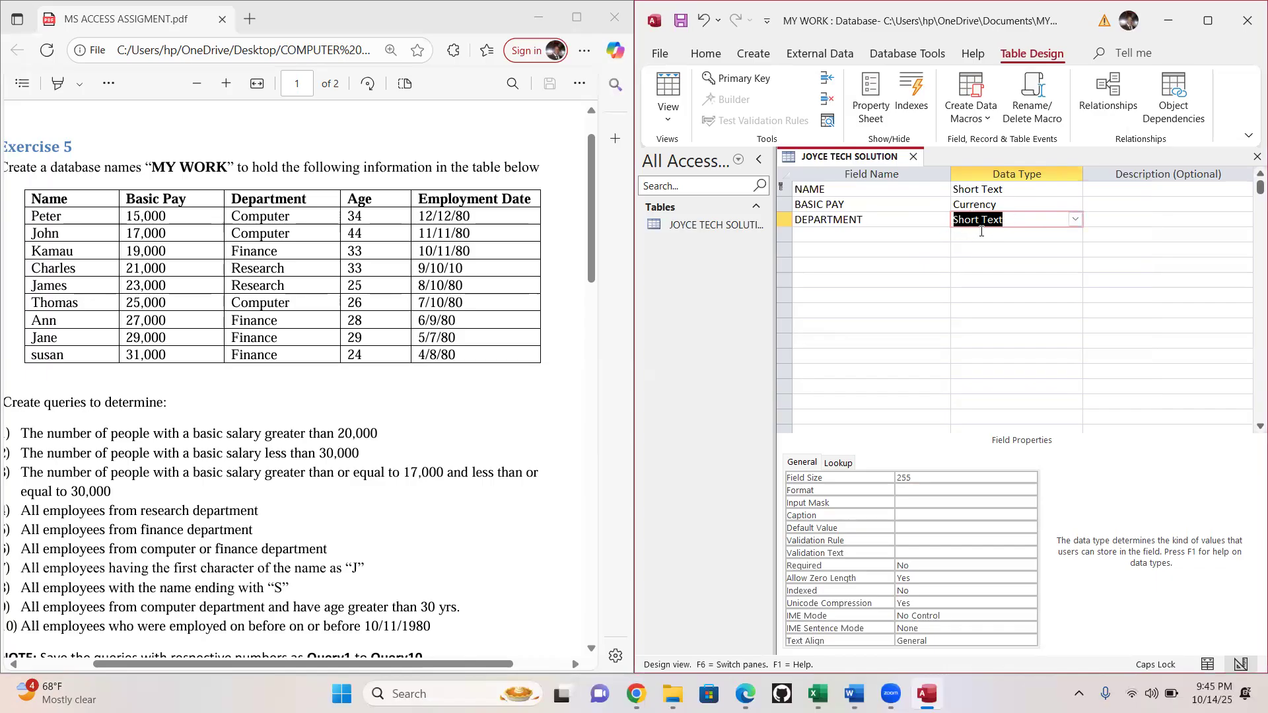
Add an AGE field with the Number data type below DEPARTMENT
{"action": "left_click", "coordinate": [804, 229]}
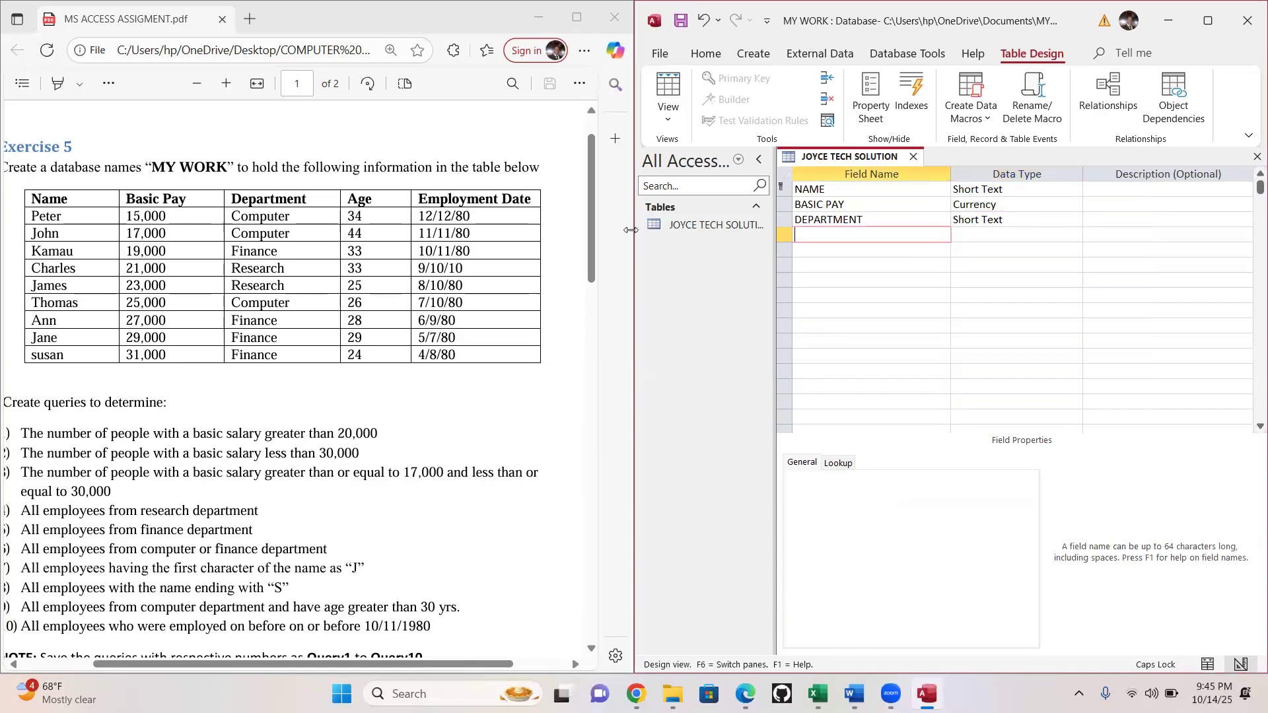
{"action": "type", "text": "AGE"}
{"action": "key", "text": "Tab"}
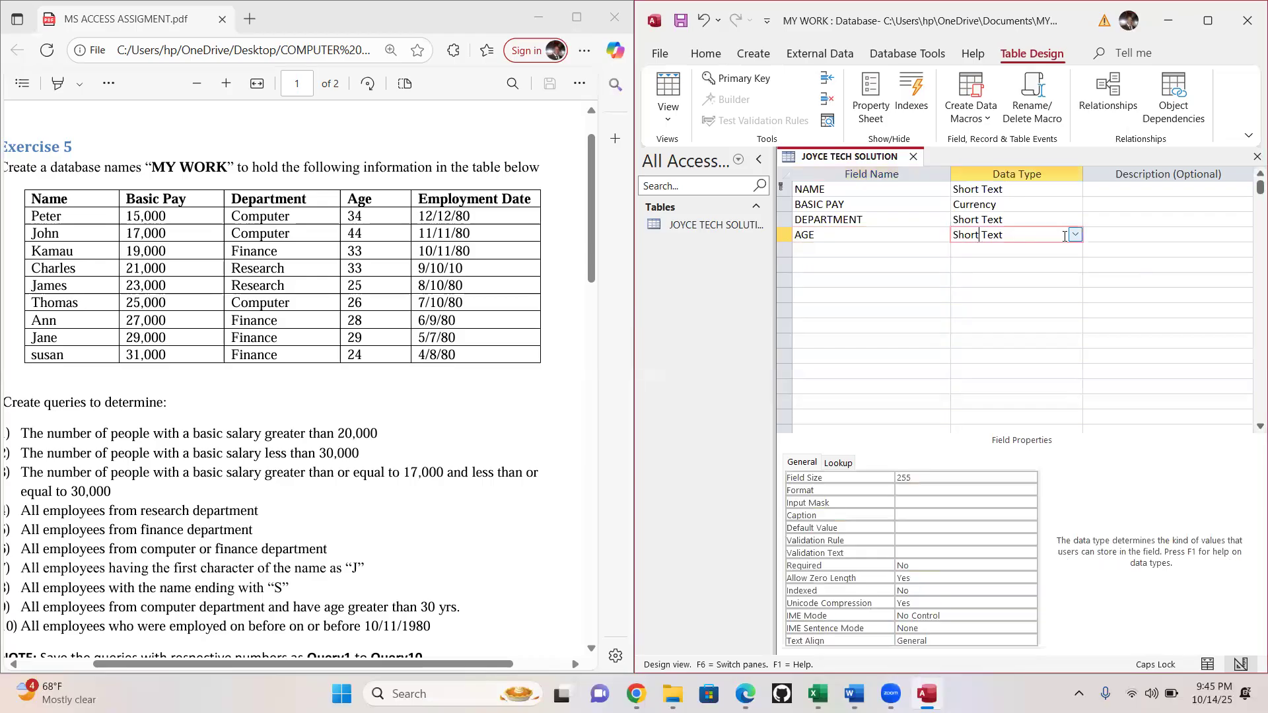
{"action": "left_click", "coordinate": [1075, 234]}
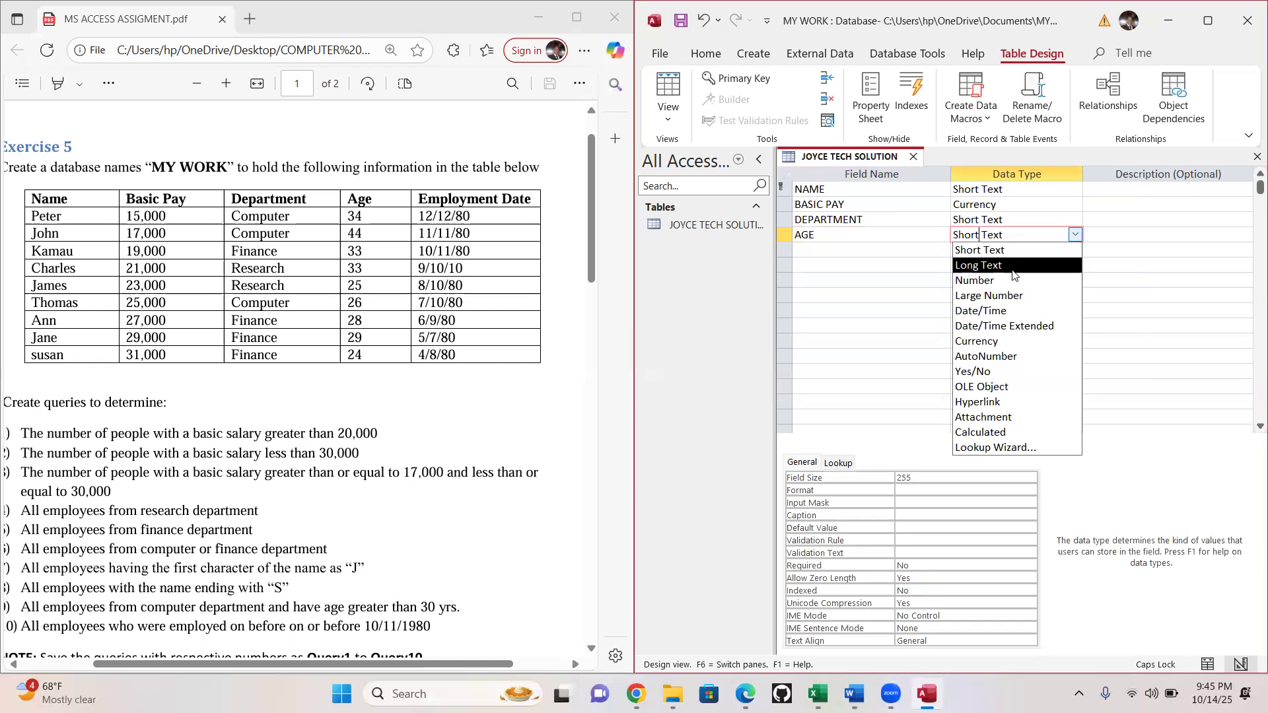
{"action": "left_click", "coordinate": [991, 283]}
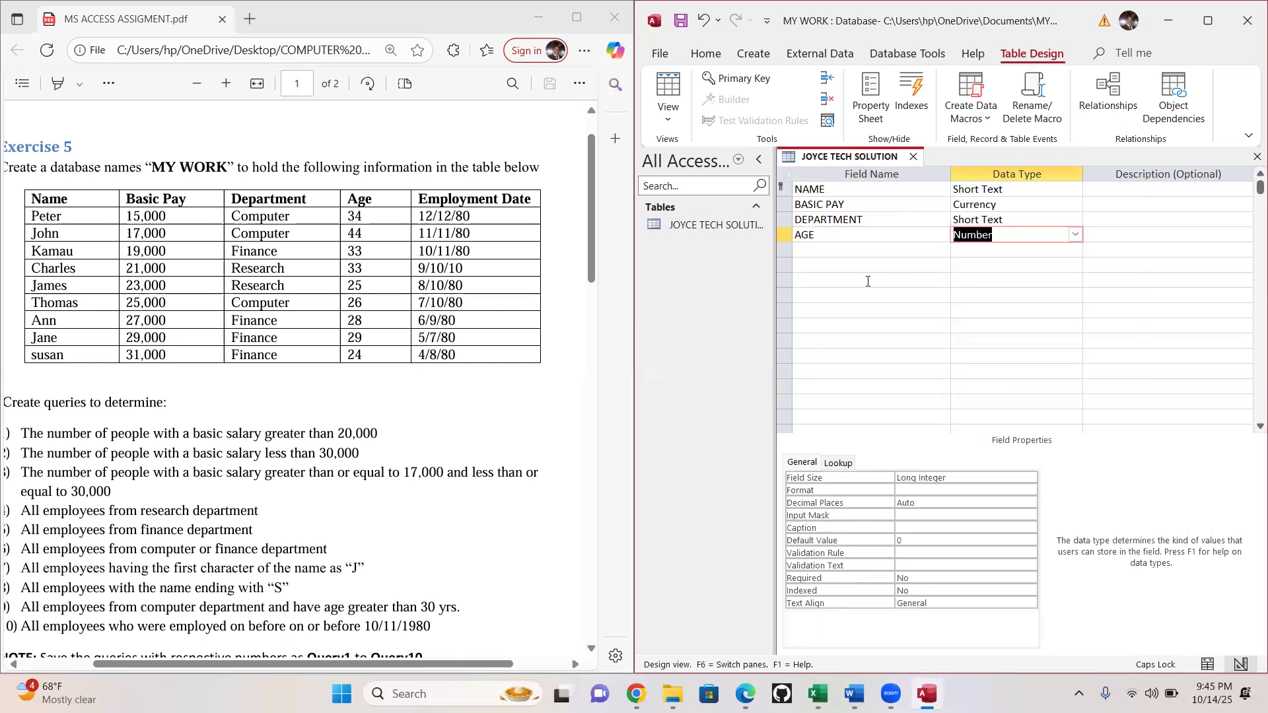
Add an EMPLOYMENT DATE field with the Date/Time data type below AGE
{"action": "left_click", "coordinate": [801, 250]}
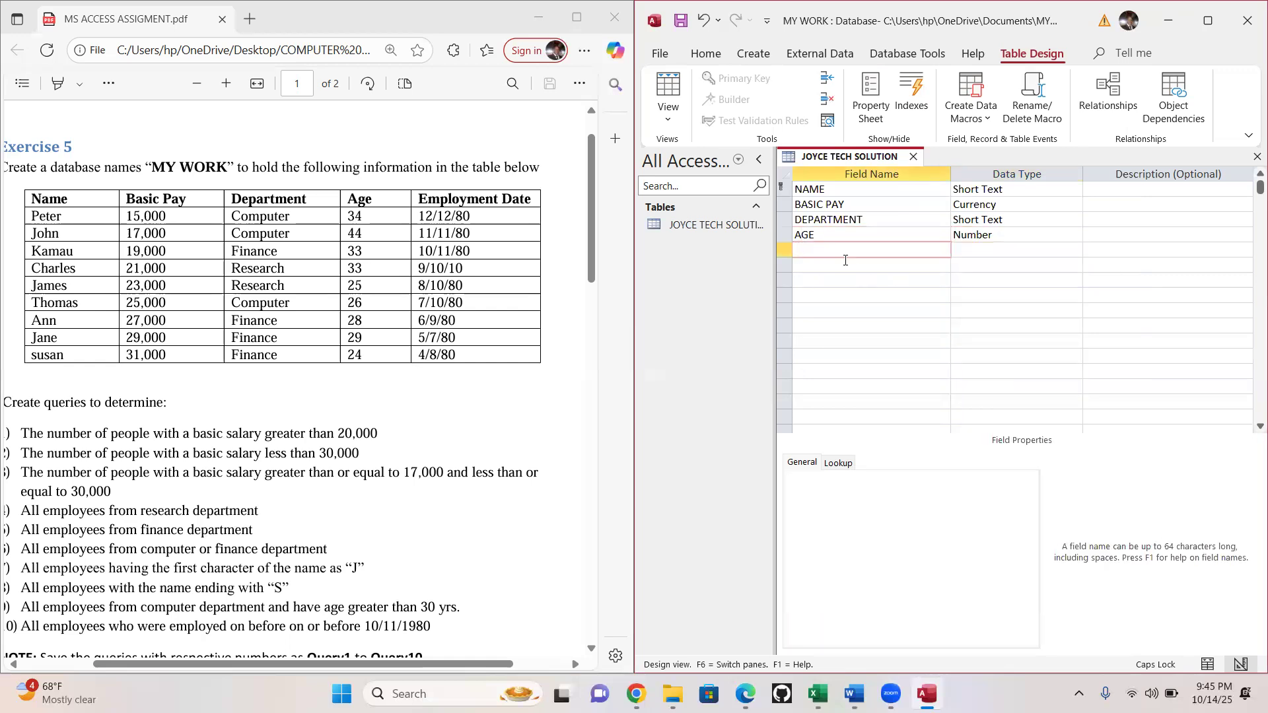
{"action": "type", "text": "EMPLO"}
{"action": "type", "text": "YMENT DATE"}
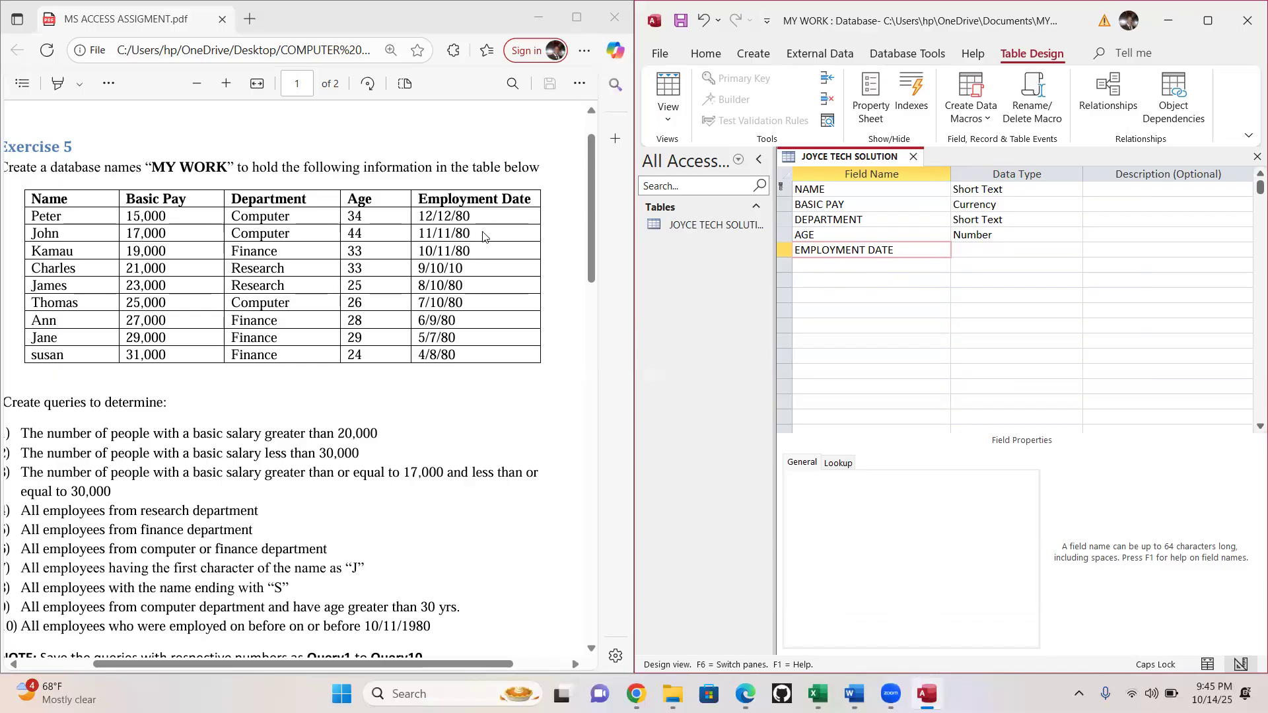
{"action": "left_click", "coordinate": [982, 250]}
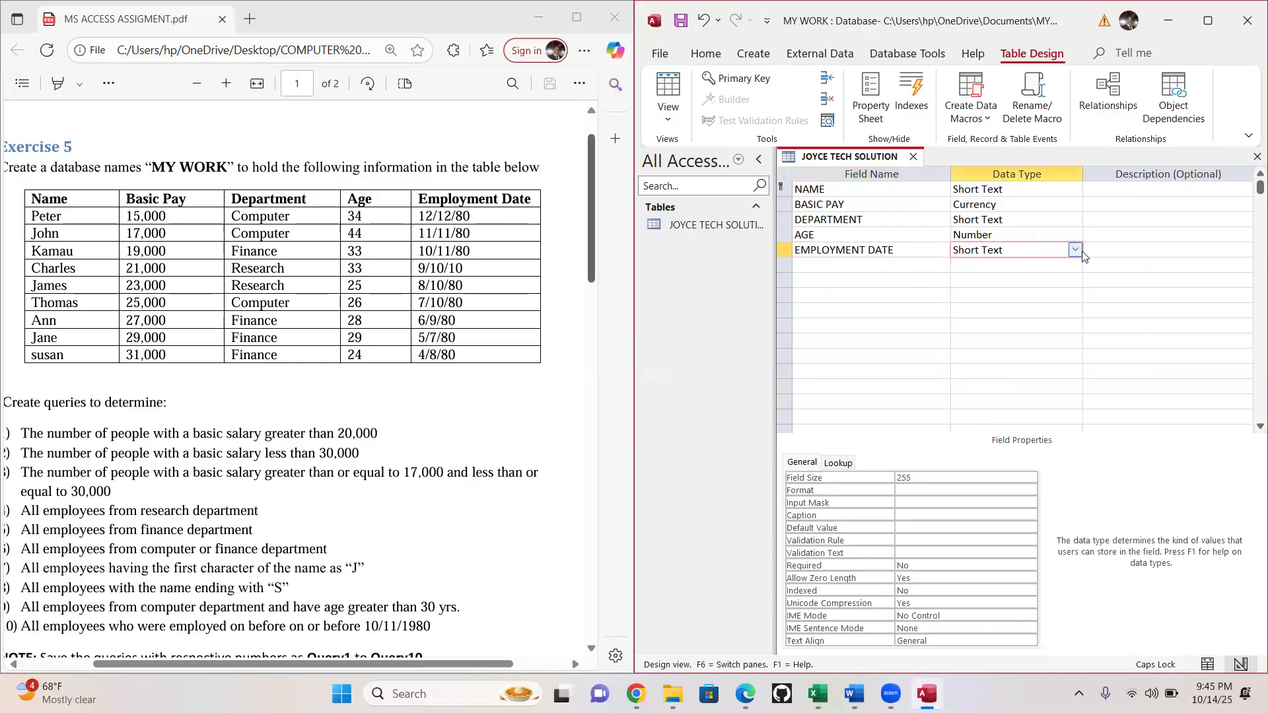
{"action": "left_click", "coordinate": [1075, 250]}
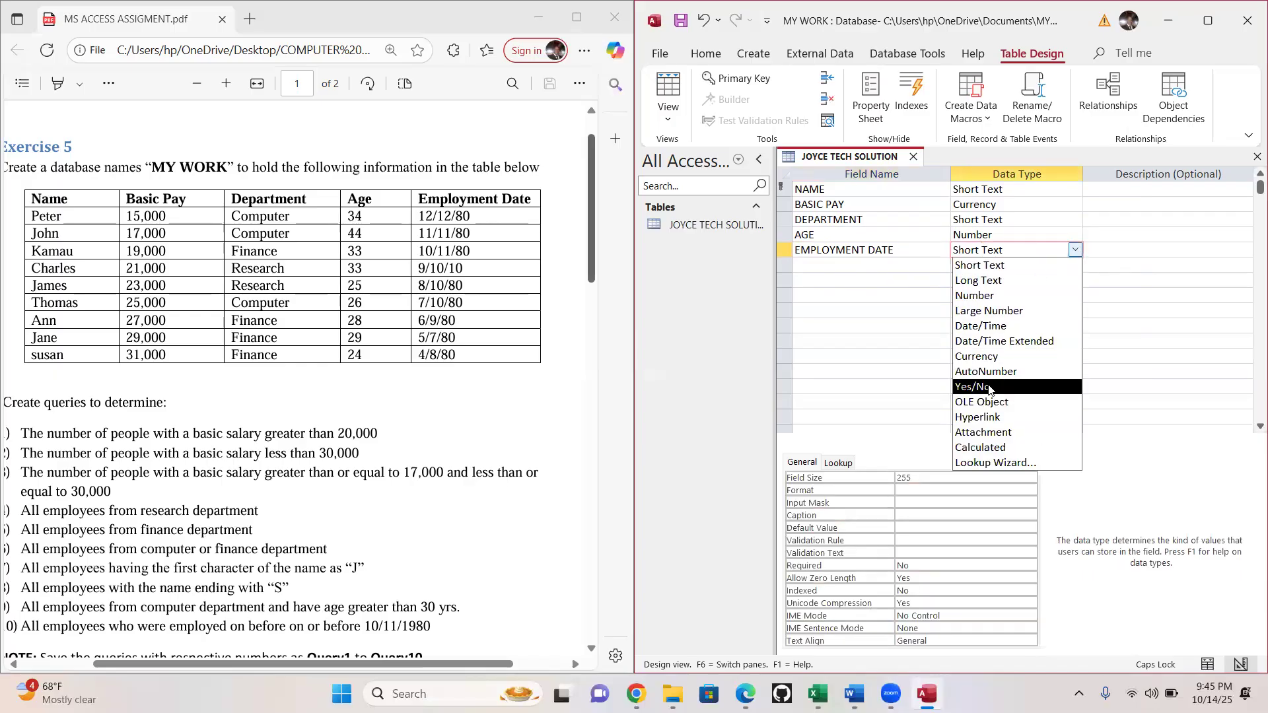
{"action": "left_click", "coordinate": [981, 325]}
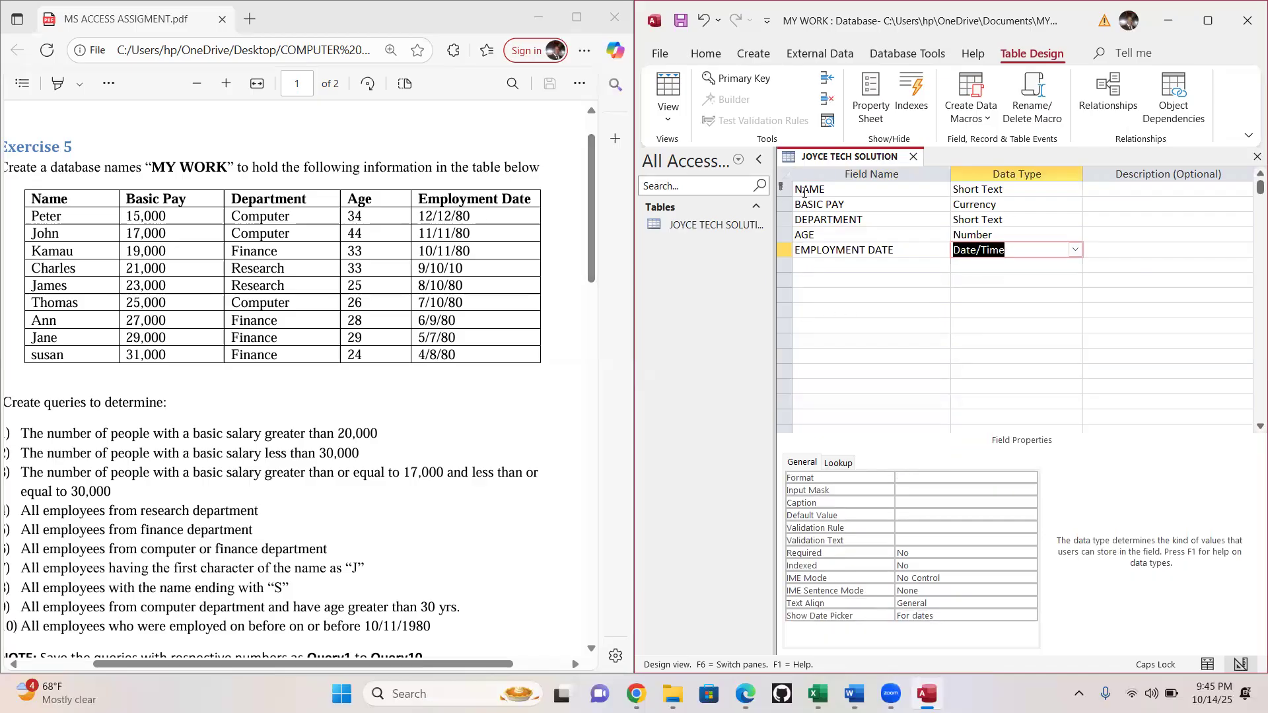
Maximize the database window and remove the primary key from the NAME field
{"action": "left_click", "coordinate": [1207, 21]}
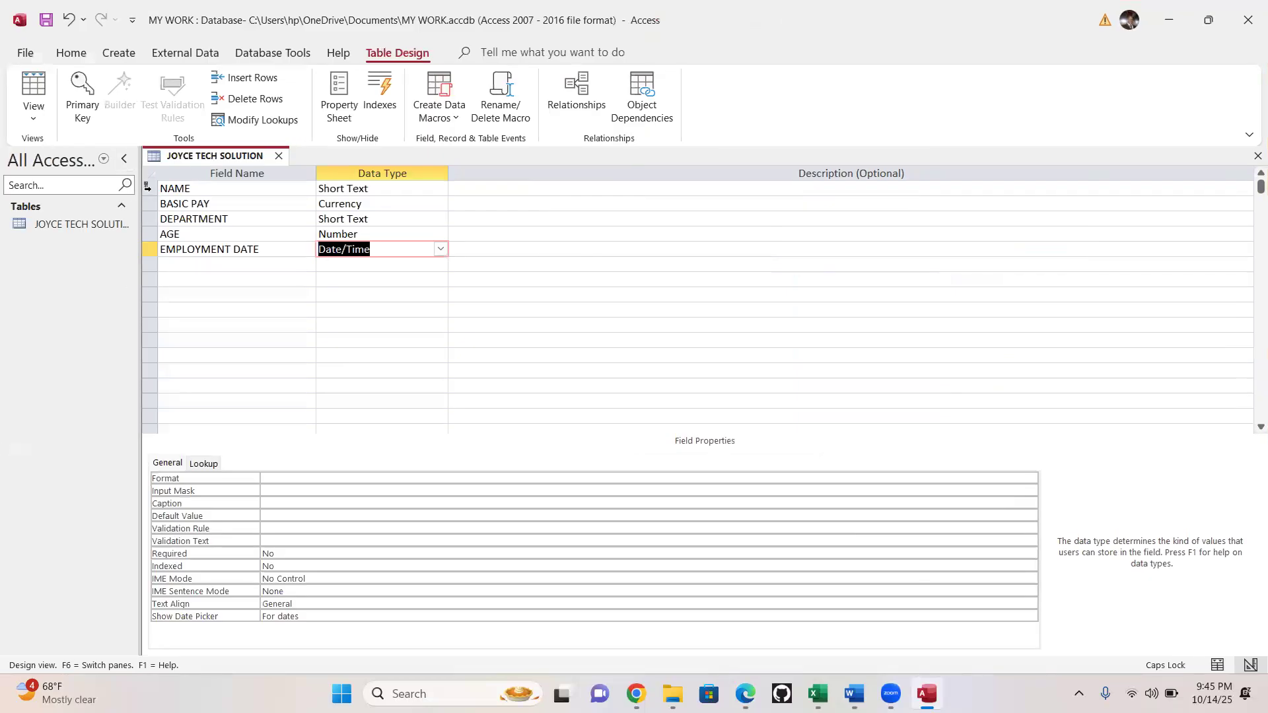
{"action": "left_click", "coordinate": [195, 189]}
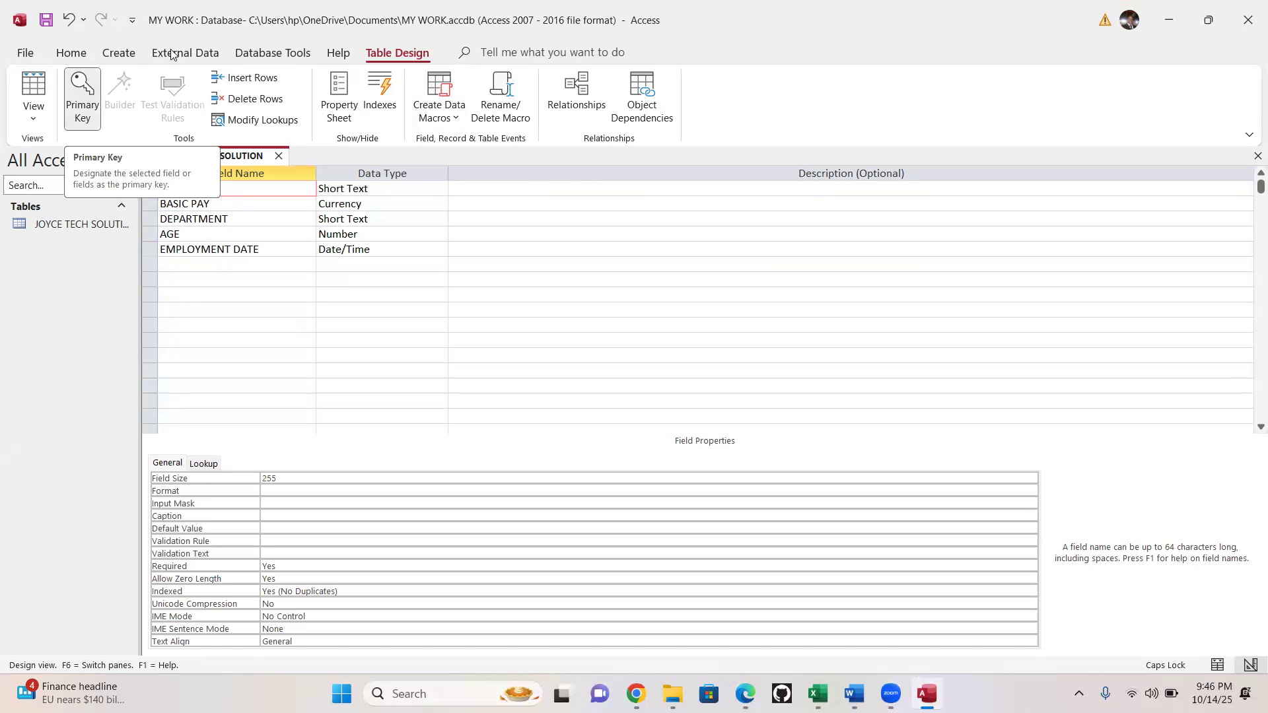
{"action": "left_click", "coordinate": [80, 91]}
{"action": "left_click", "coordinate": [82, 90]}
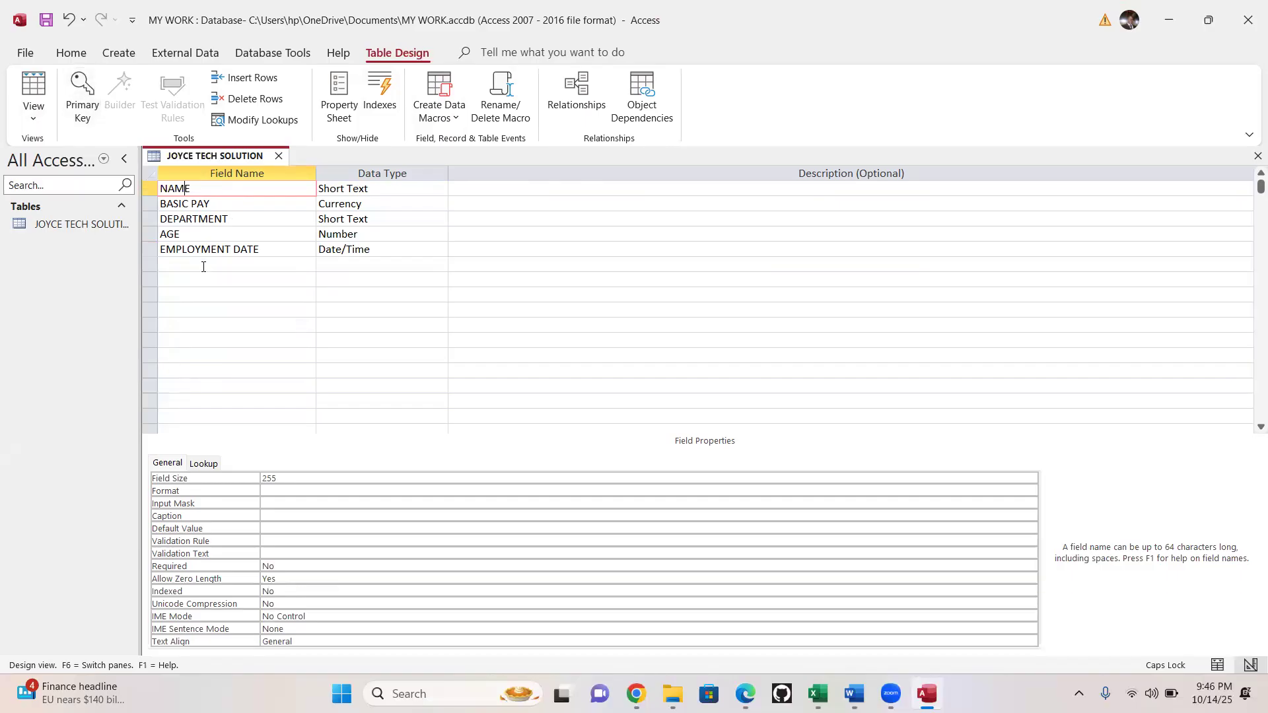
Switch the JOYCE TECH SOLUTION table to Datasheet View, saving the design changes
{"action": "left_click", "coordinate": [33, 117]}
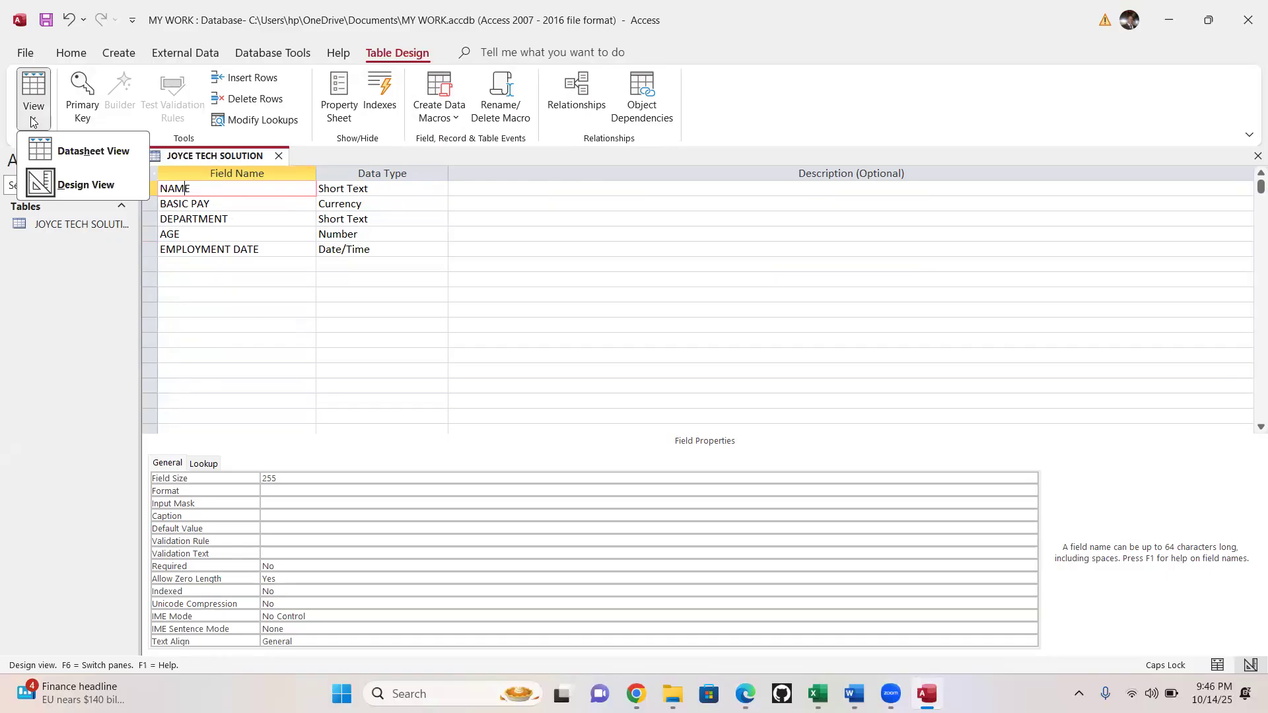
{"action": "left_click", "coordinate": [83, 153]}
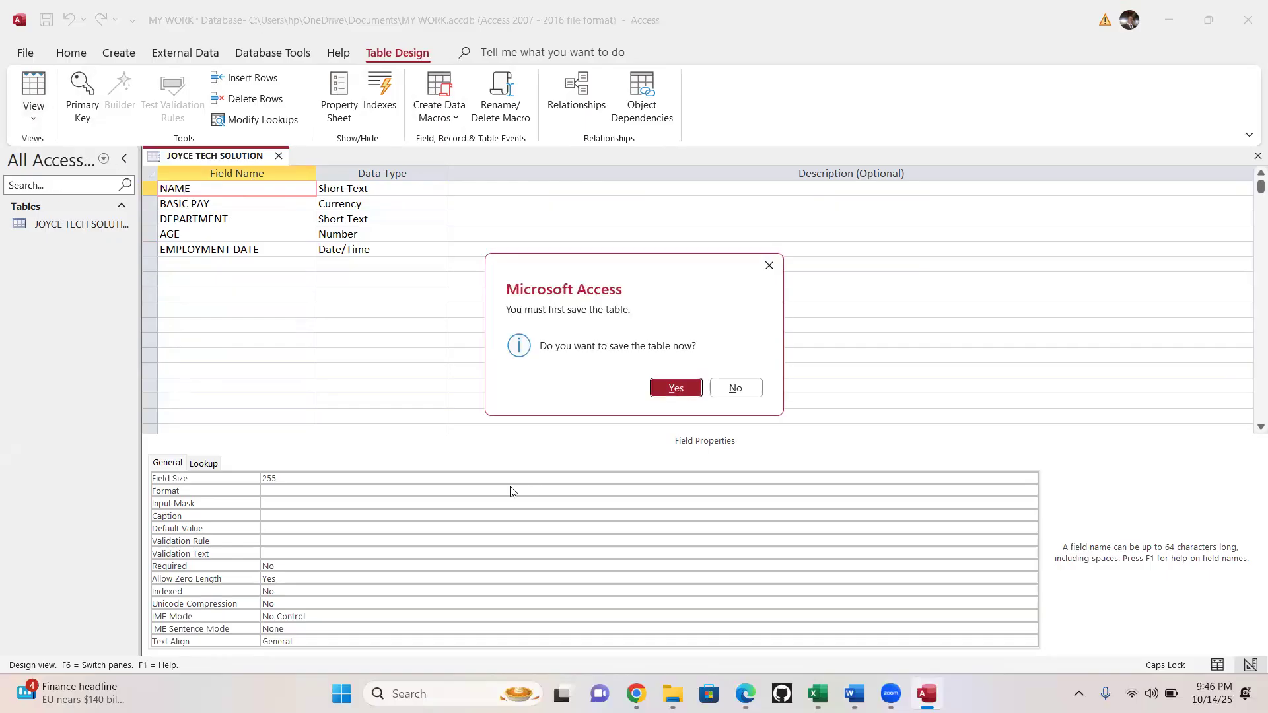
{"action": "left_click", "coordinate": [676, 390]}
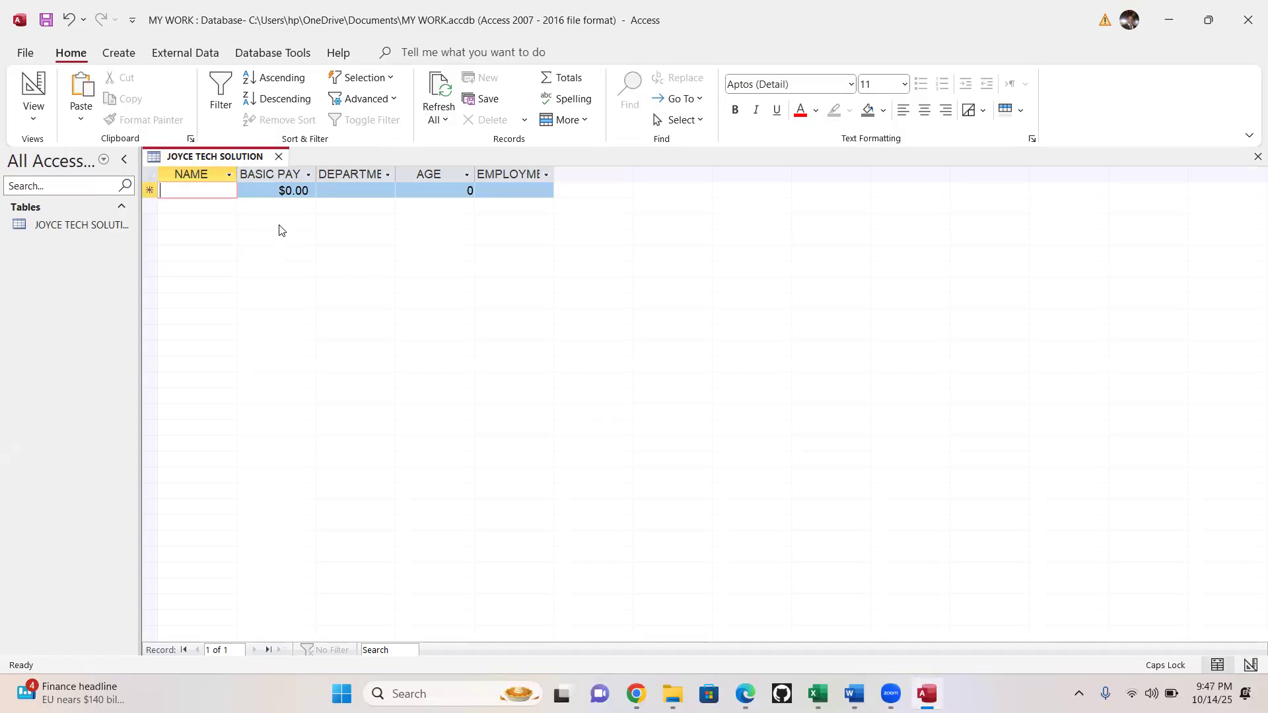
Place the database window beside the assignment PDF, collapse the Navigation Pane, and enter the first three employees' names in the NAME column
{"action": "key", "text": "super+Right"}
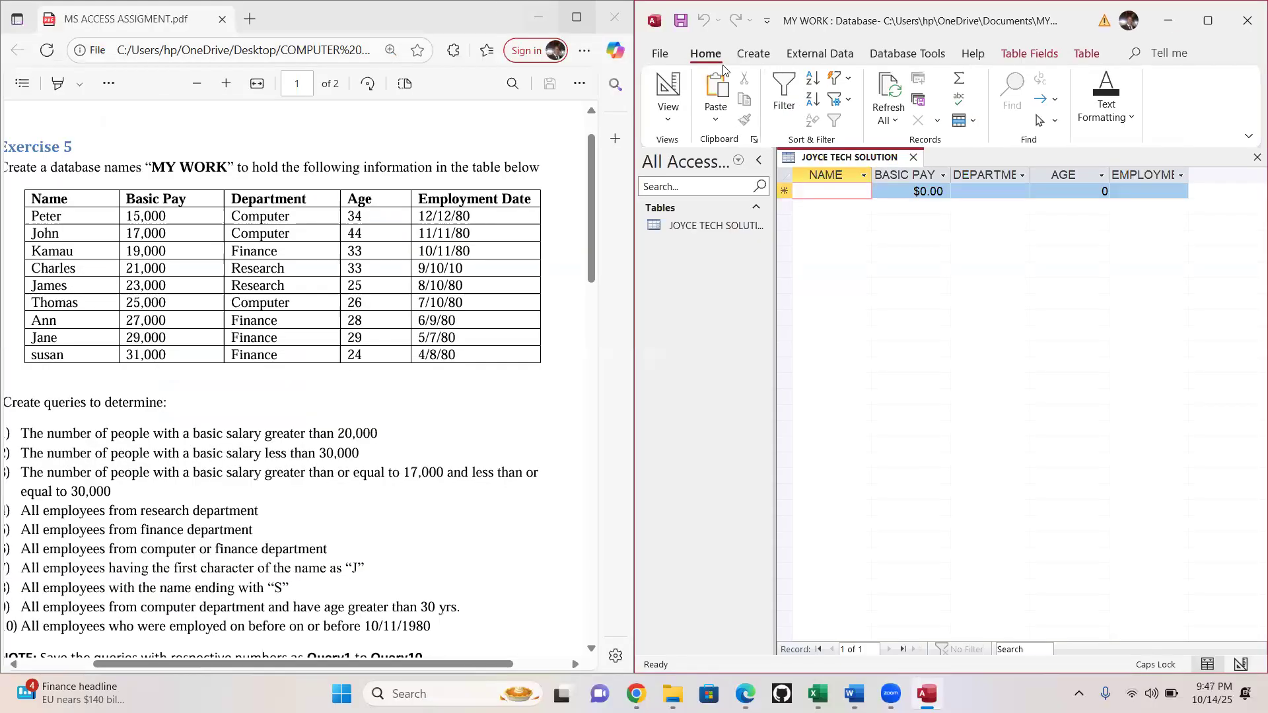
{"action": "left_click", "coordinate": [758, 160]}
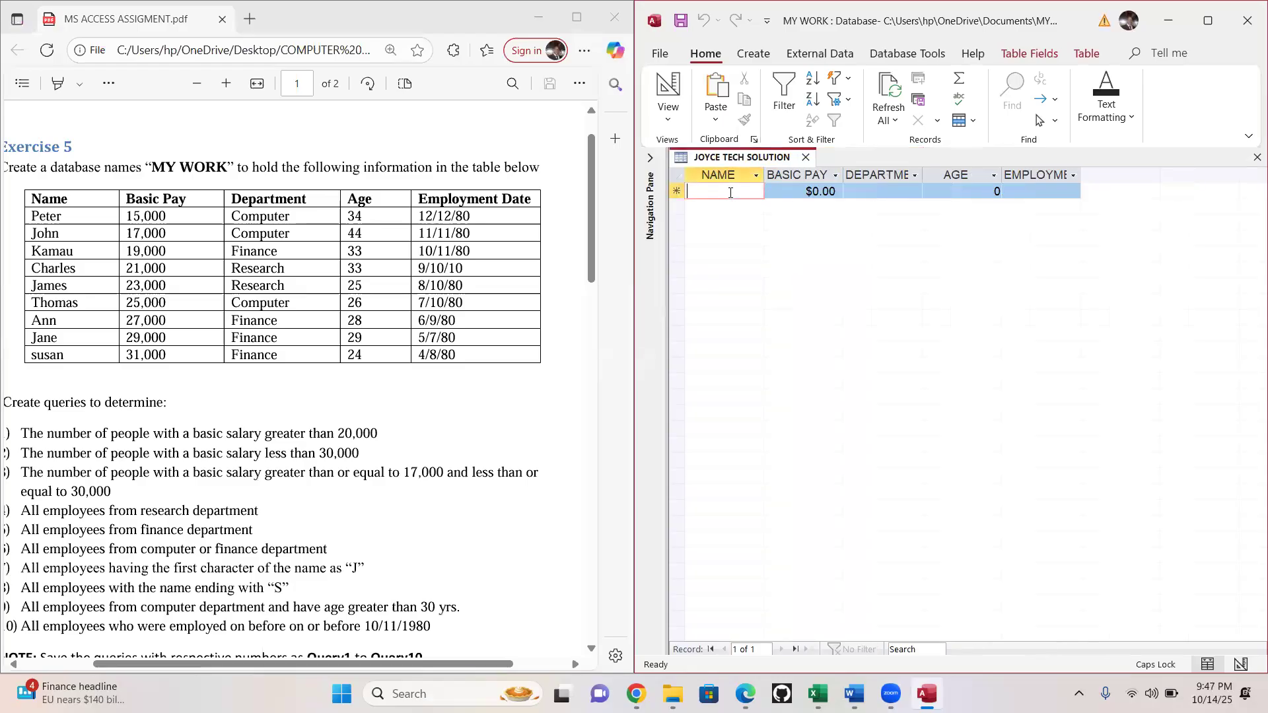
{"action": "type", "text": "PETER"}
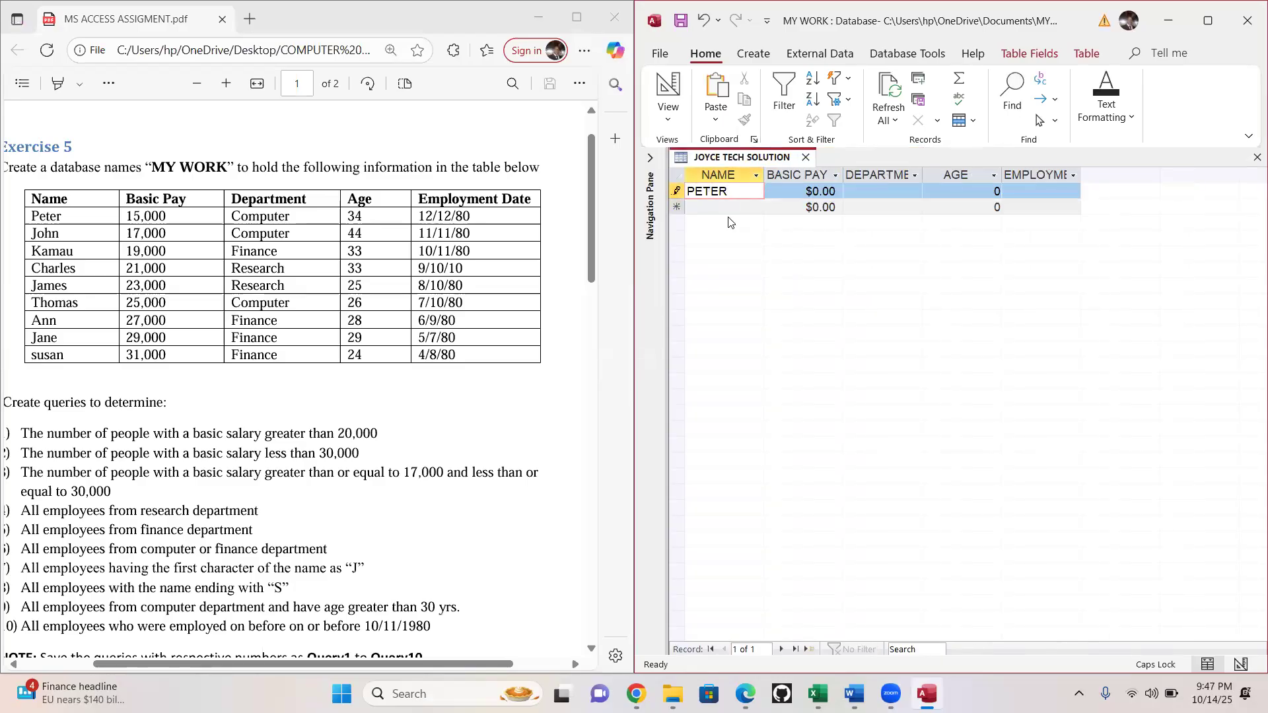
{"action": "left_click", "coordinate": [729, 206]}
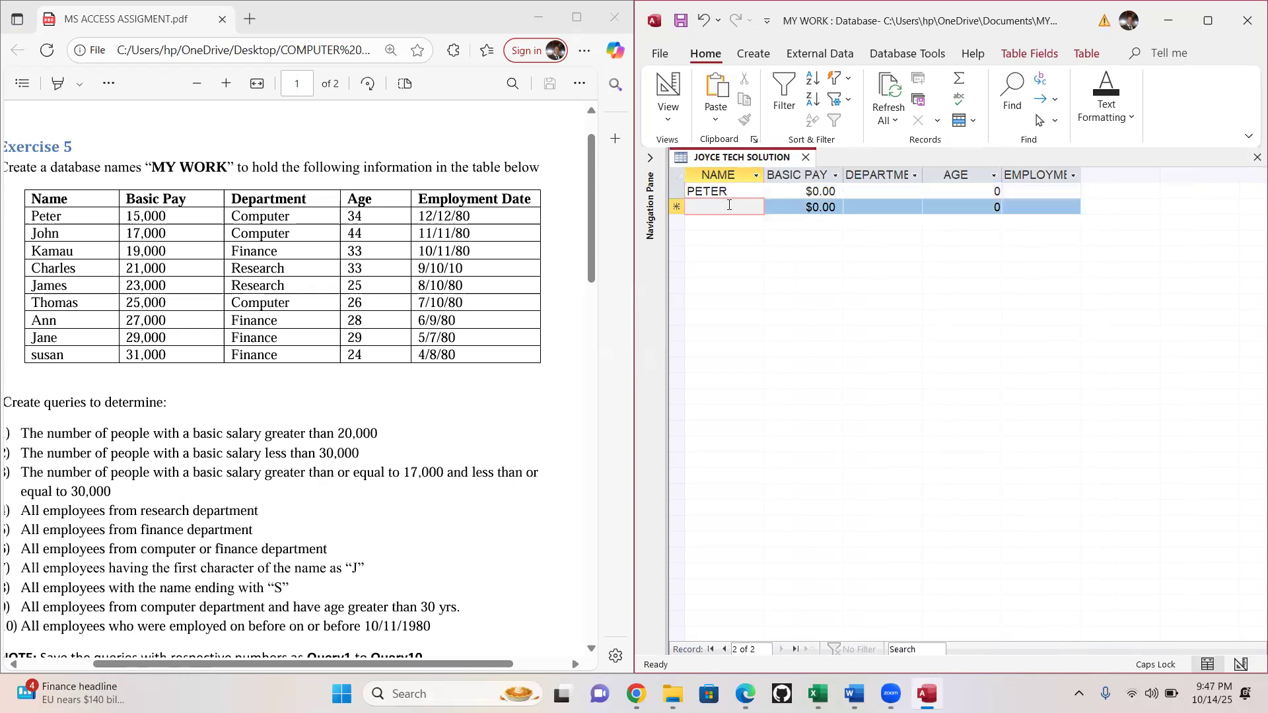
{"action": "type", "text": "JOHN"}
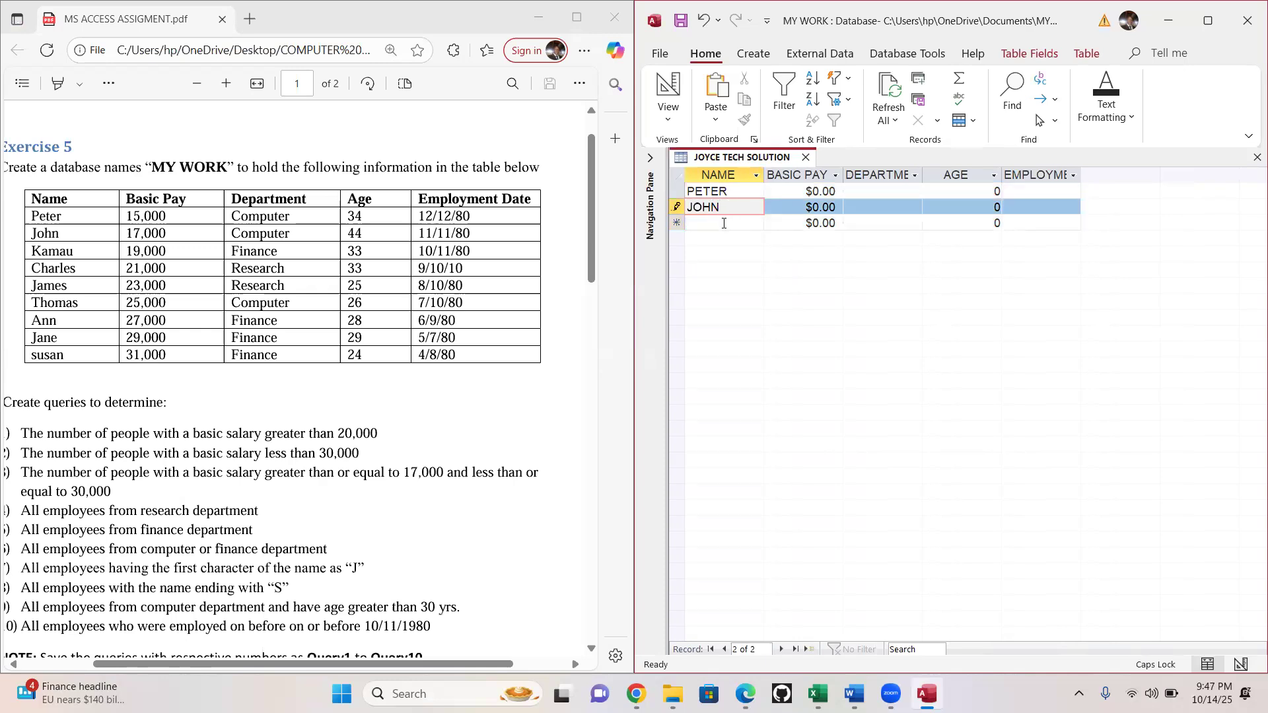
{"action": "left_click", "coordinate": [725, 223]}
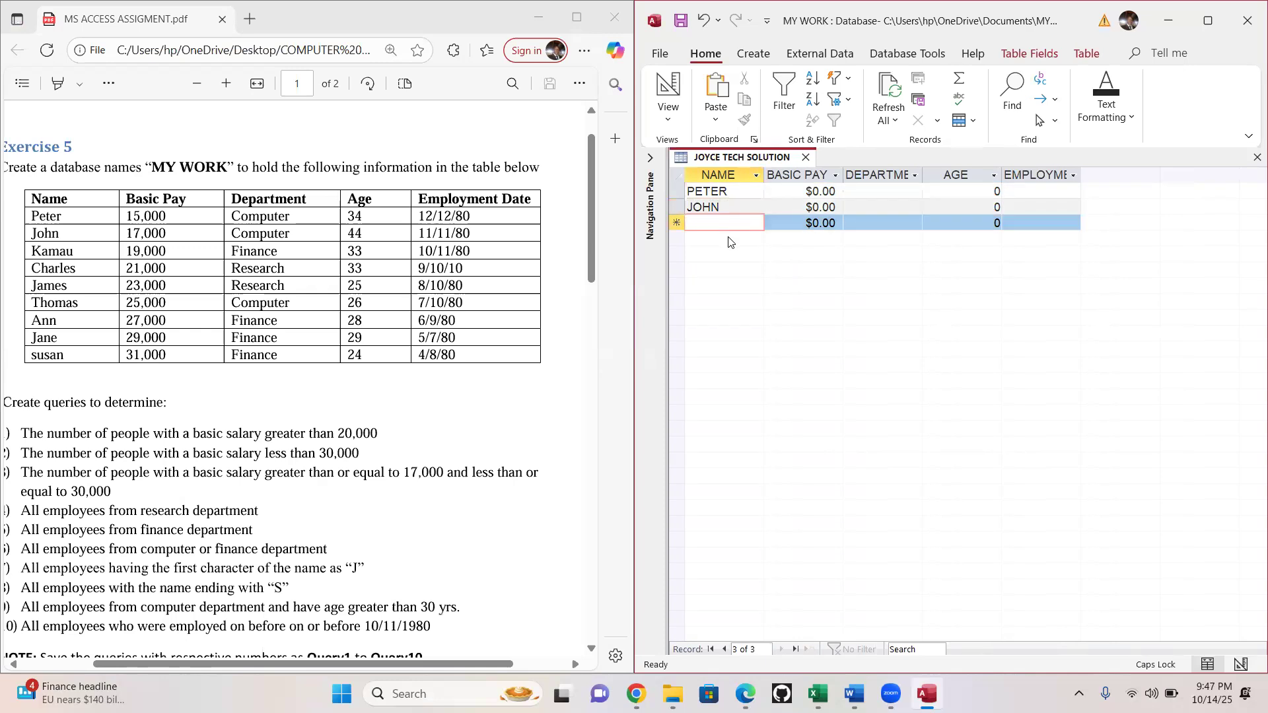
{"action": "type", "text": "KAMAU"}
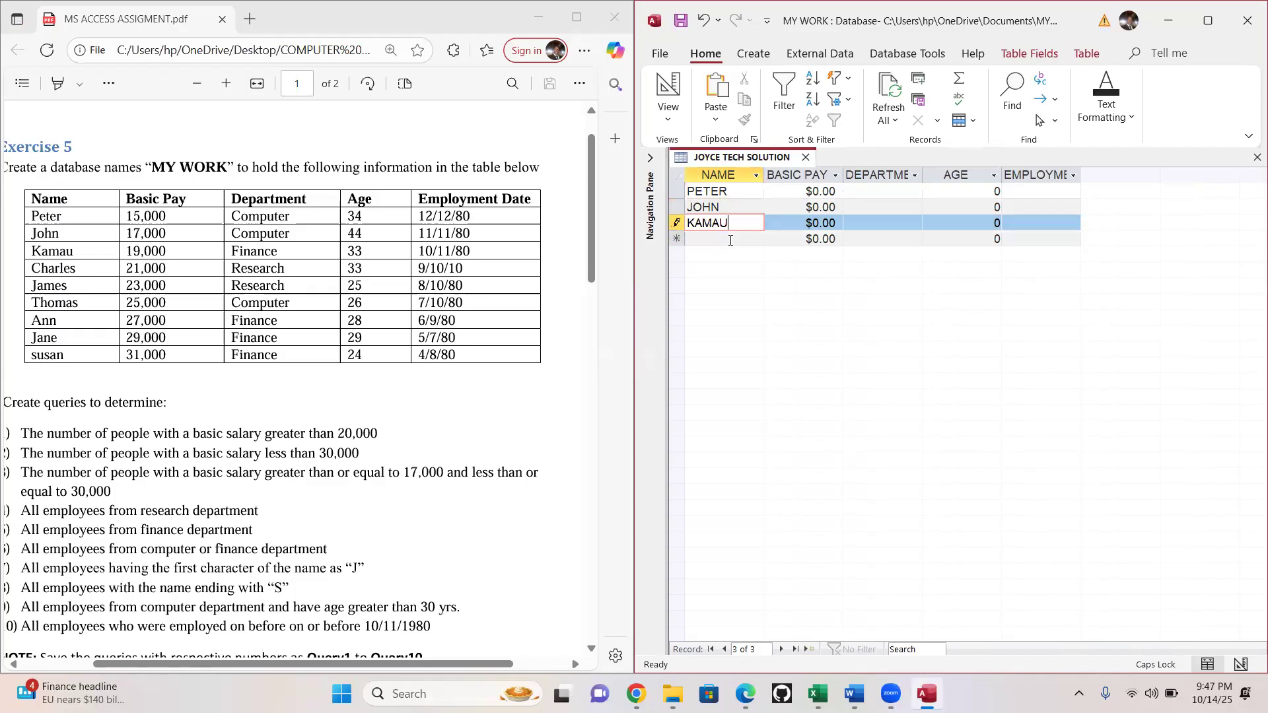
Enter the fourth, fifth and sixth employees' names from the Exercise 5 table in the NAME column
{"action": "left_click", "coordinate": [725, 236]}
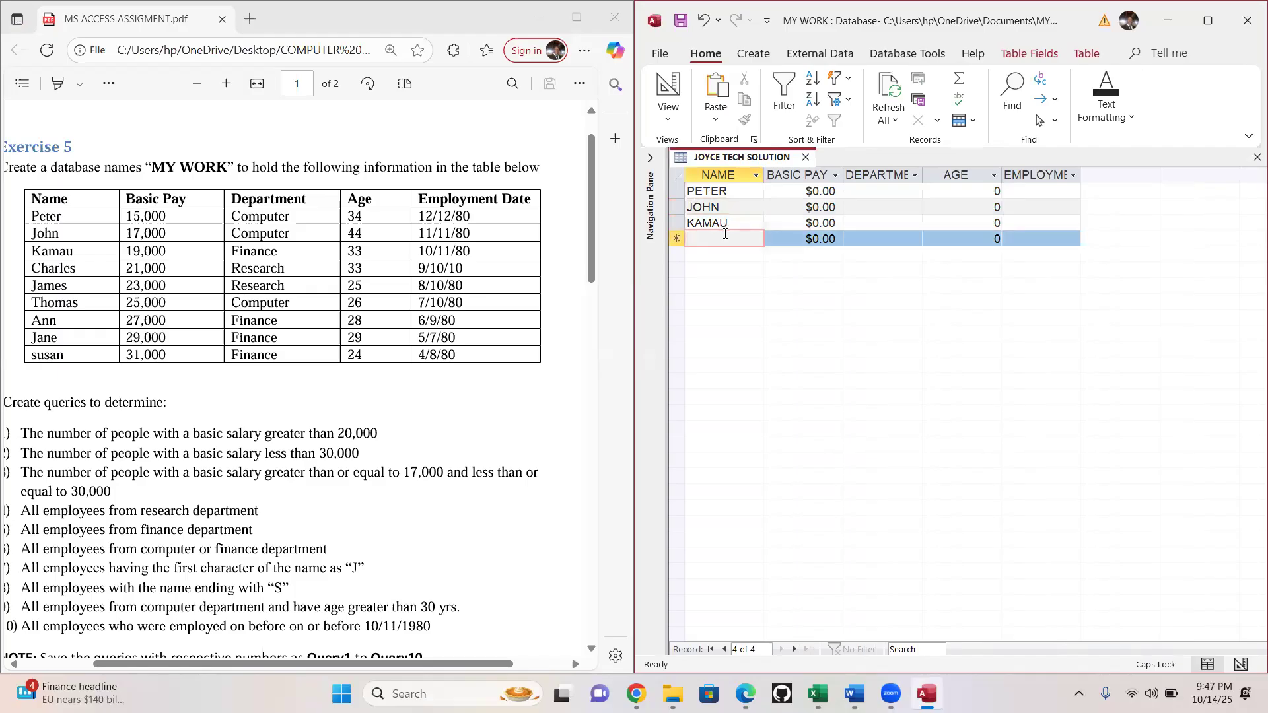
{"action": "type", "text": "CHR"}
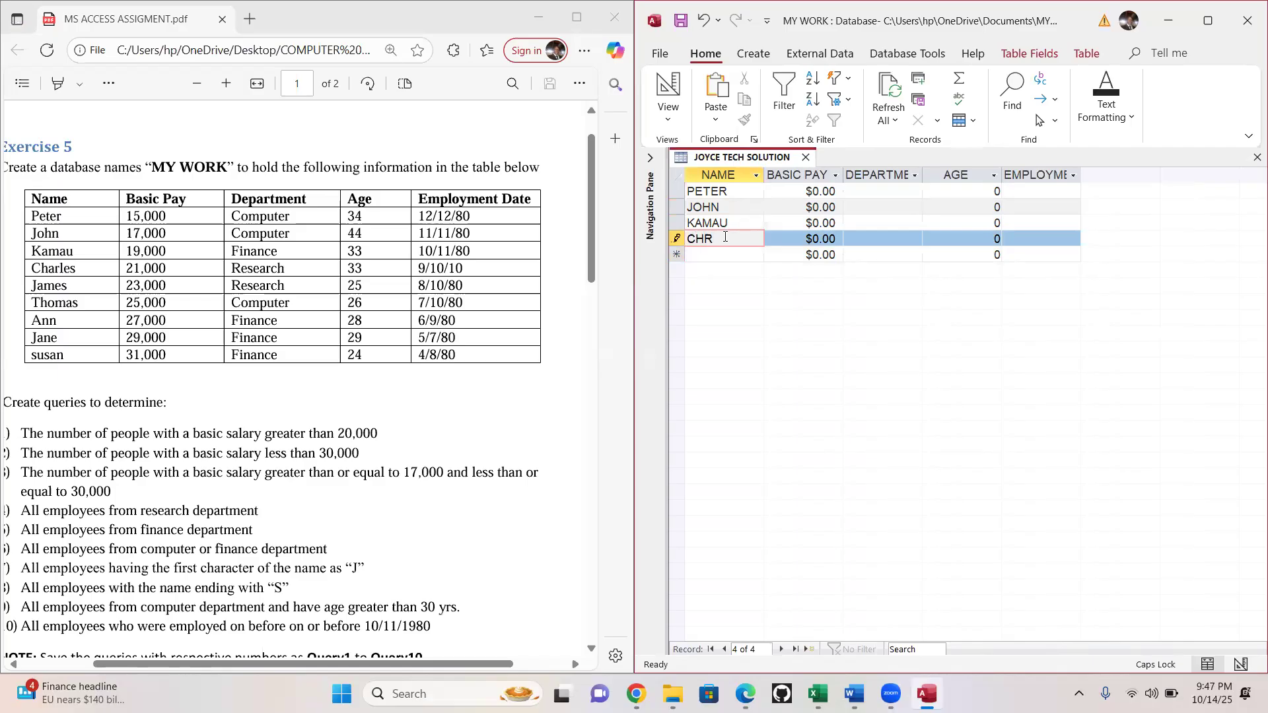
{"action": "key", "text": "BackSpace"}
{"action": "type", "text": "ARLES"}
{"action": "left_click", "coordinate": [724, 253]}
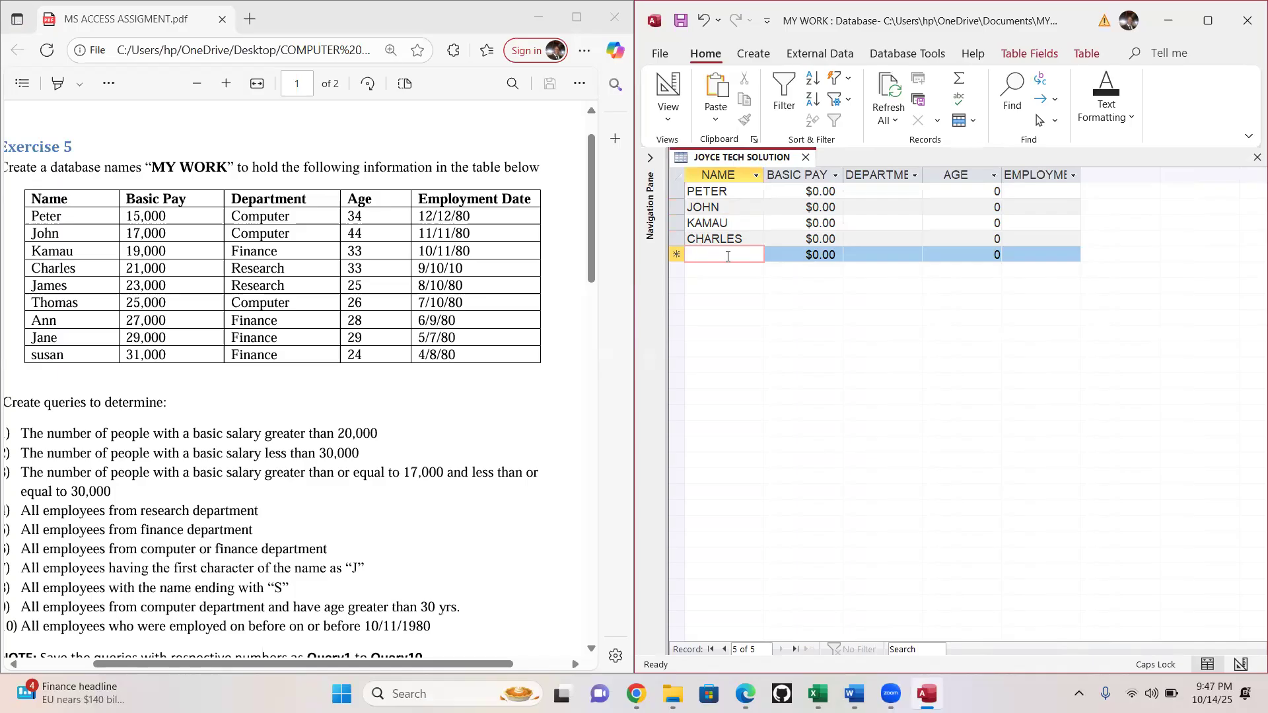
{"action": "type", "text": "JAMES"}
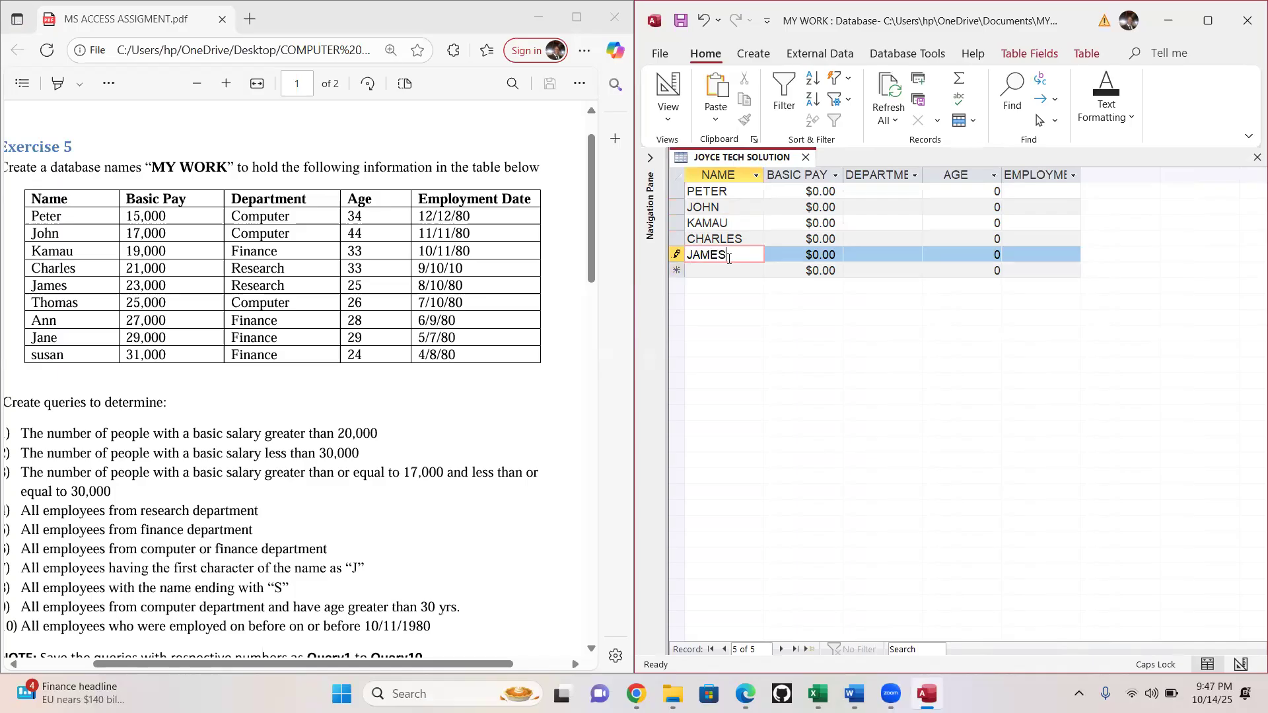
{"action": "key", "text": "Tab"}
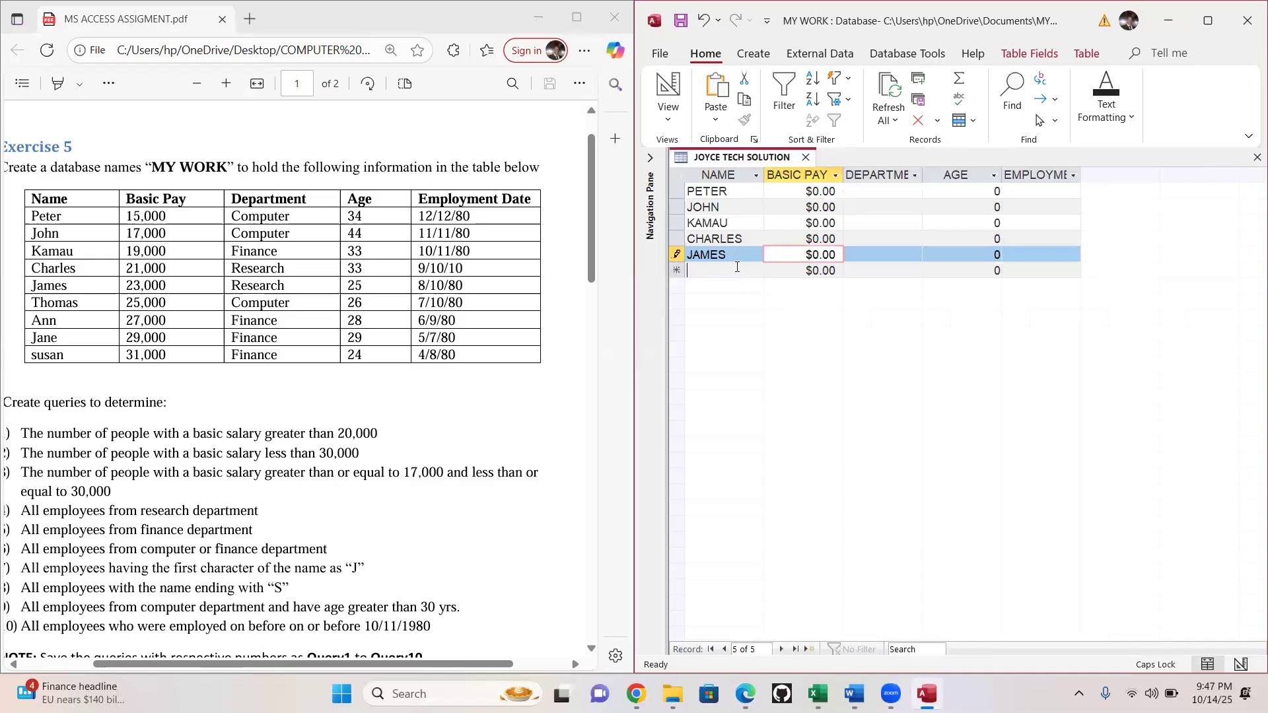
{"action": "left_click", "coordinate": [736, 268]}
{"action": "type", "text": "T"}
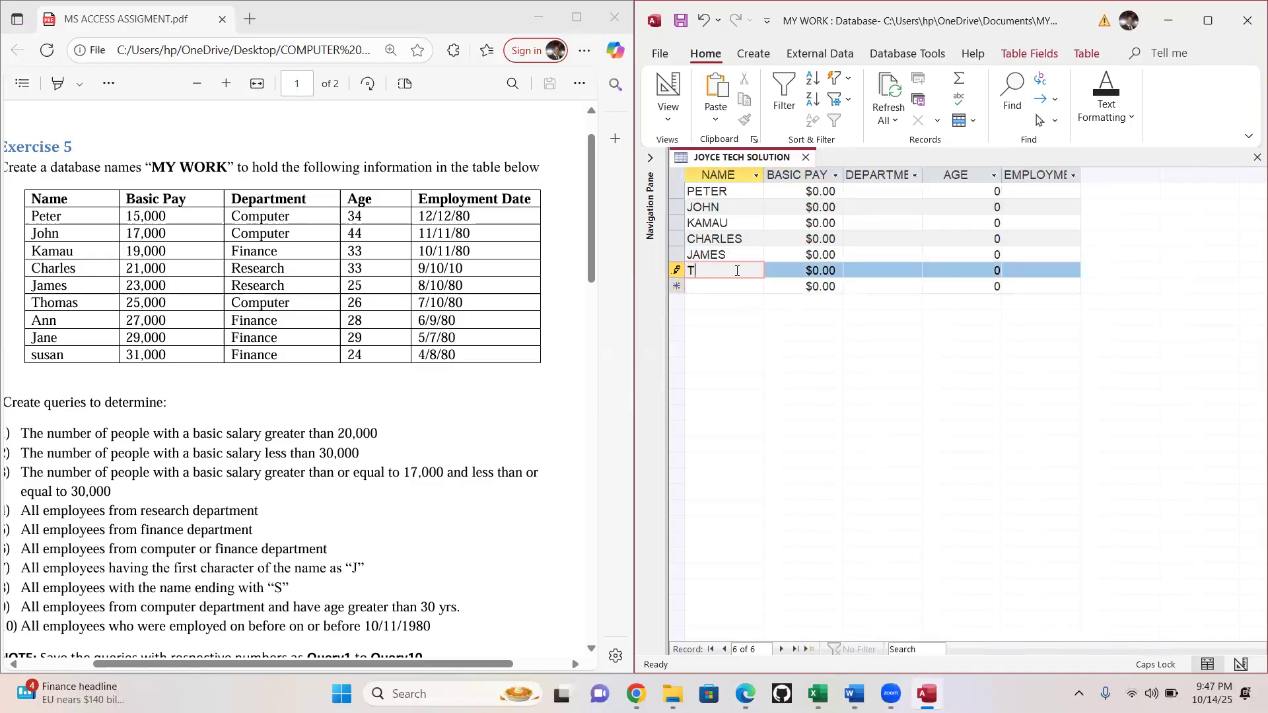
{"action": "type", "text": "HOMAS"}
Enter the last three employees' names from the Exercise 5 table in the NAME column
{"action": "left_click", "coordinate": [751, 286]}
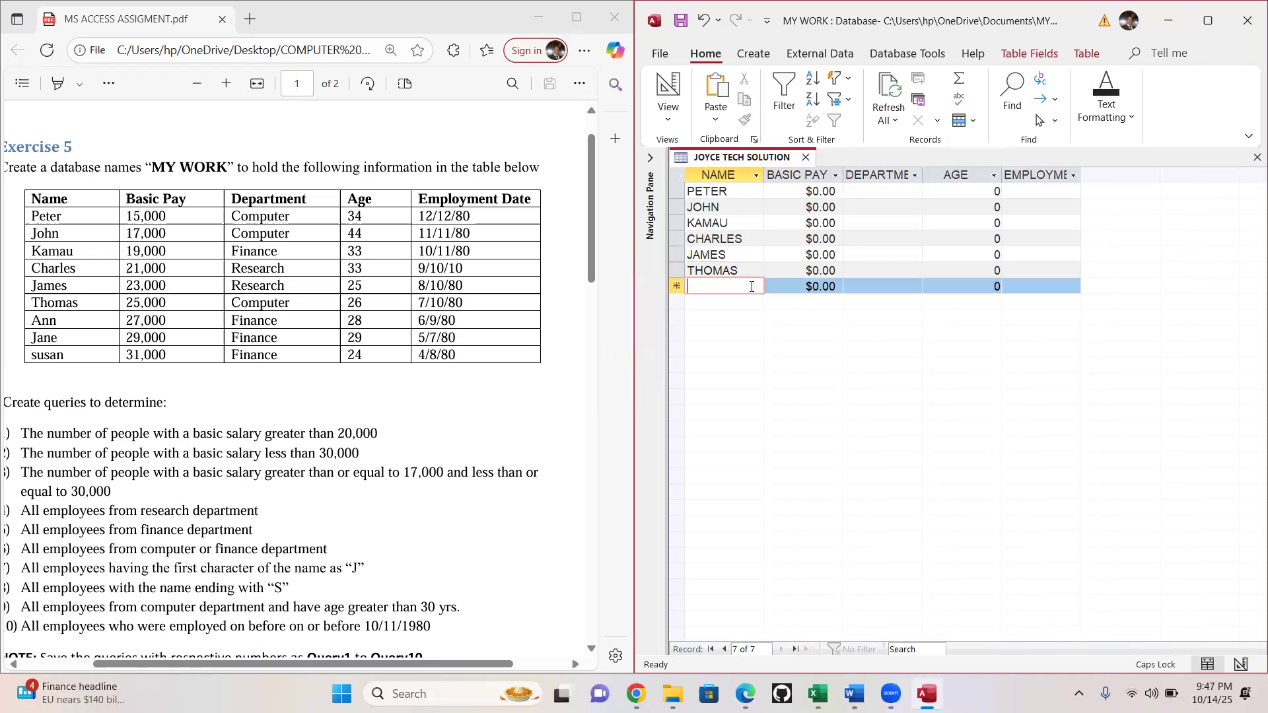
{"action": "type", "text": "ANN"}
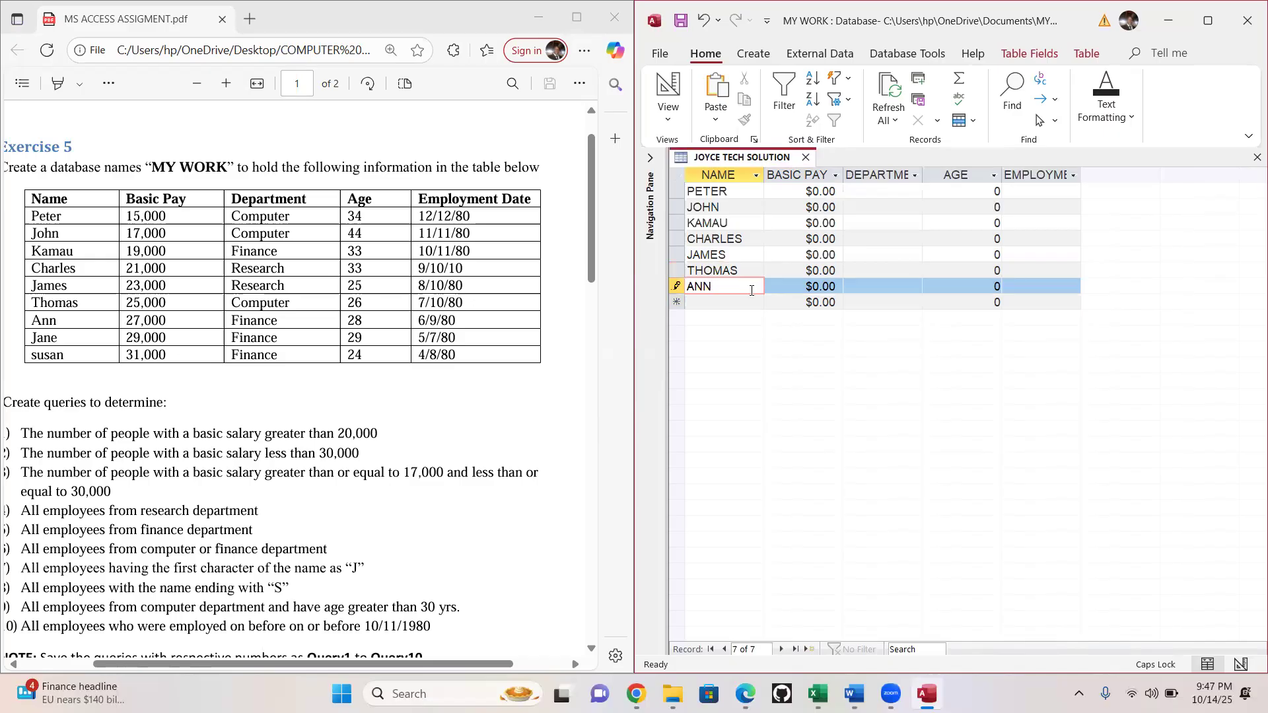
{"action": "left_click", "coordinate": [739, 303]}
{"action": "type", "text": "JANE"}
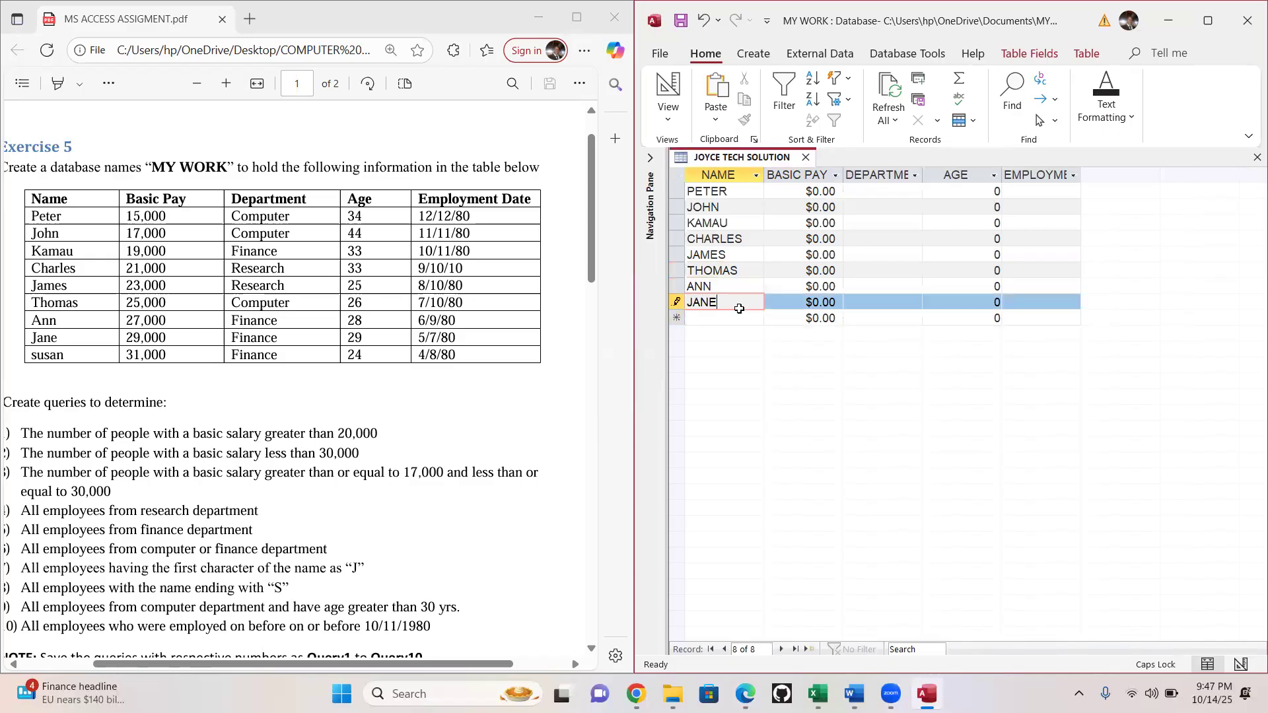
{"action": "left_click", "coordinate": [697, 324]}
{"action": "type", "text": "SUSAN"}
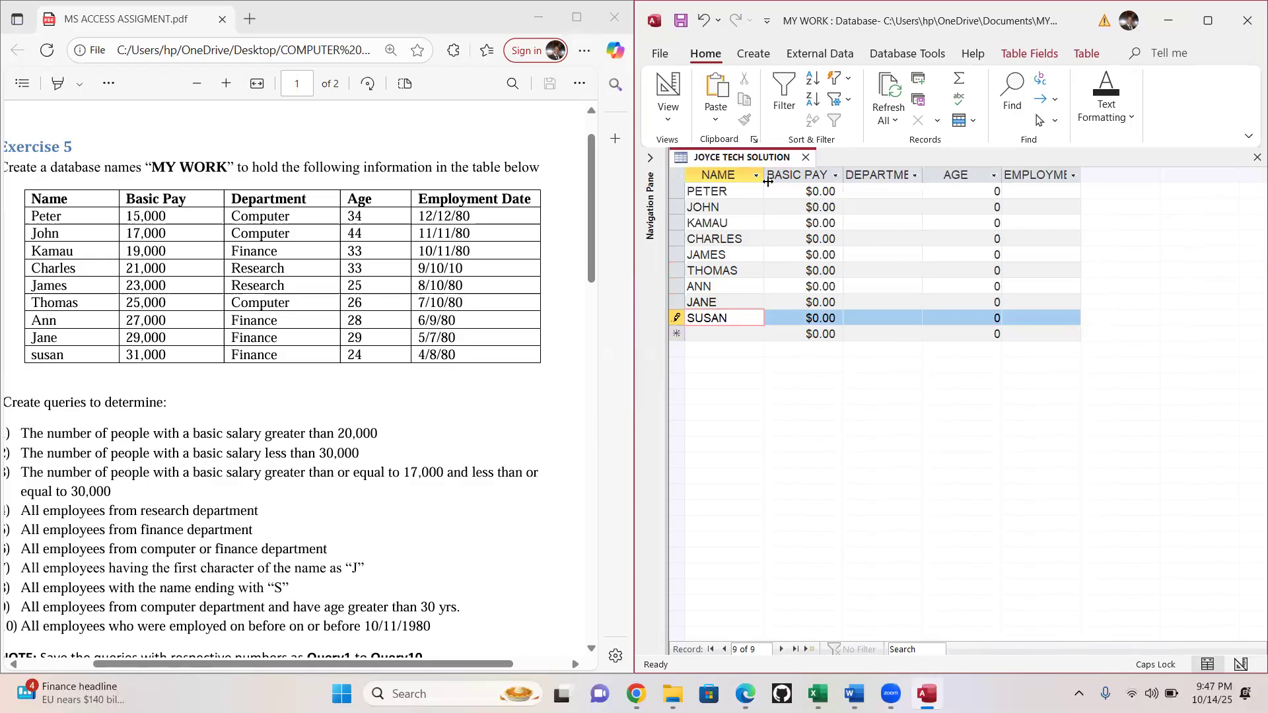
Switch the JOYCE TECH SOLUTION table to Design View and maximize the database window
{"action": "left_click", "coordinate": [806, 190]}
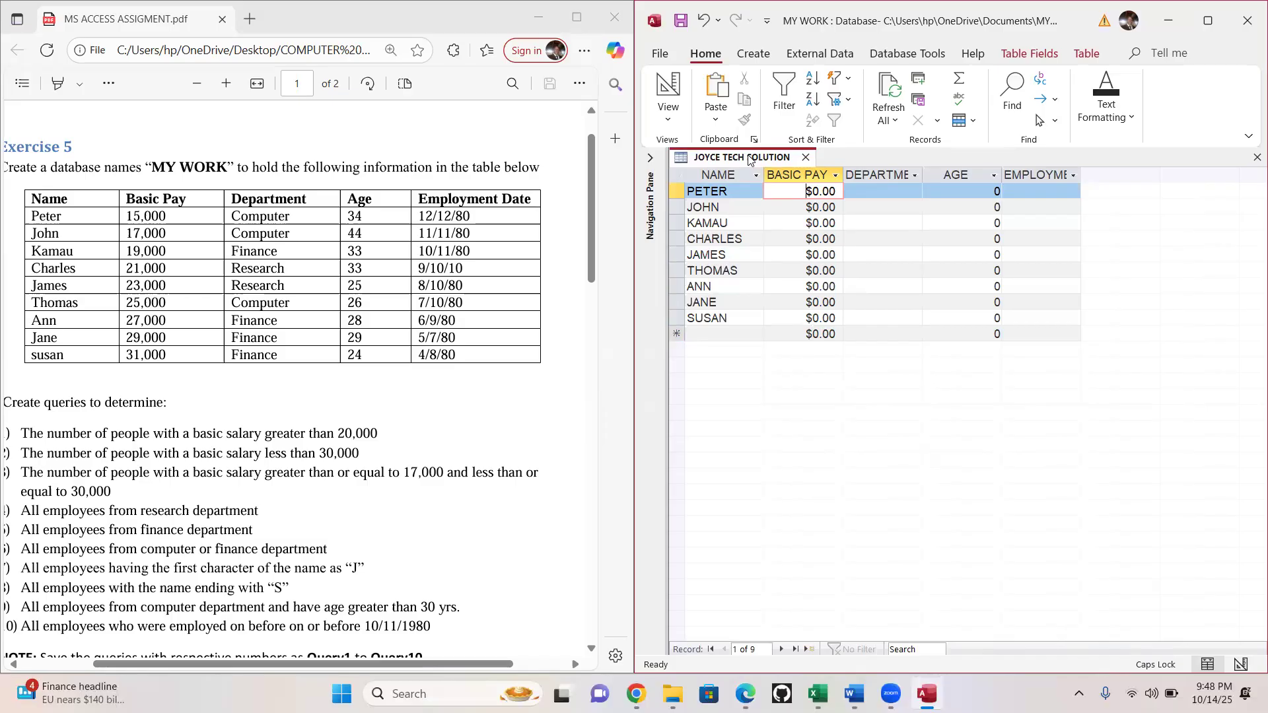
{"action": "right_click", "coordinate": [702, 159]}
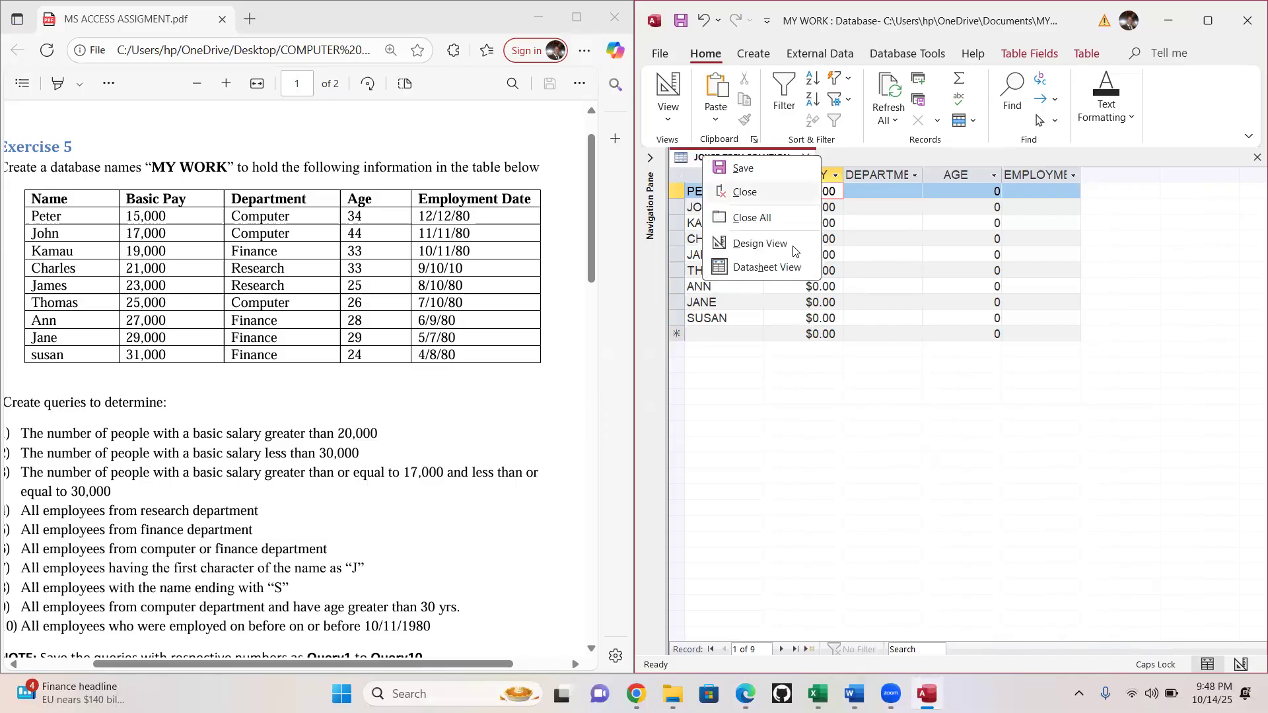
{"action": "left_click", "coordinate": [770, 249]}
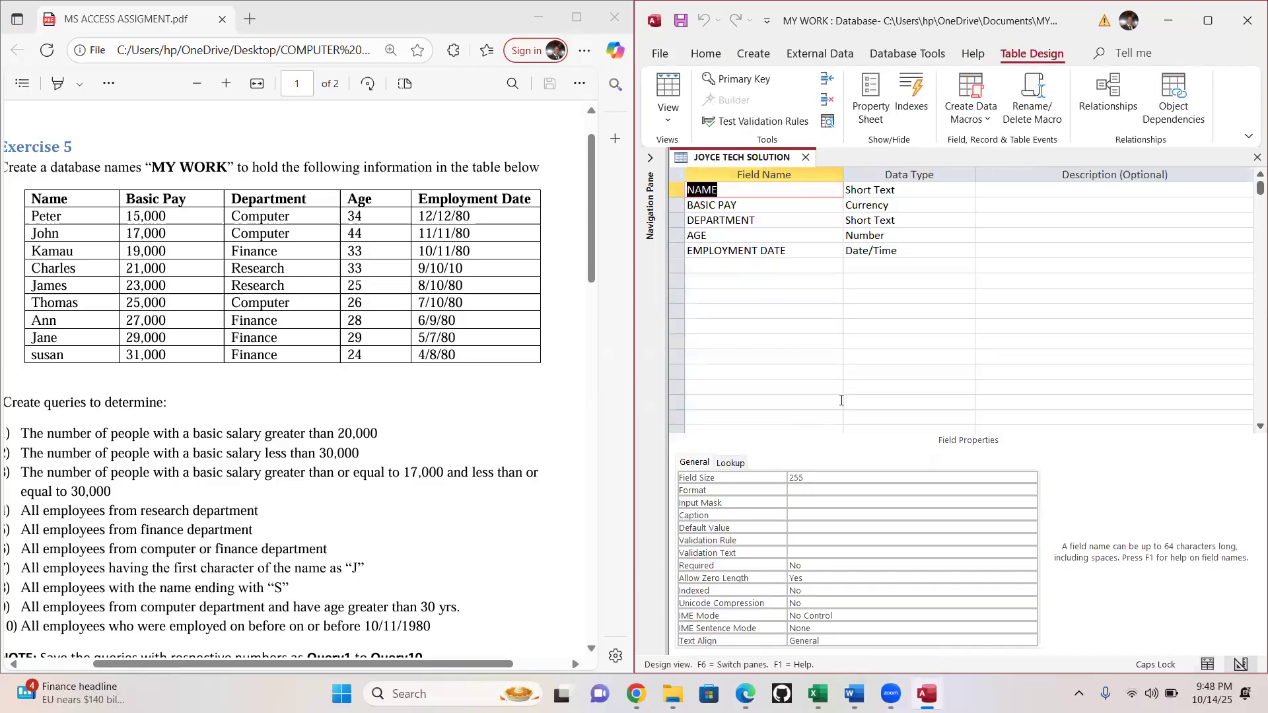
{"action": "left_click", "coordinate": [1207, 20]}
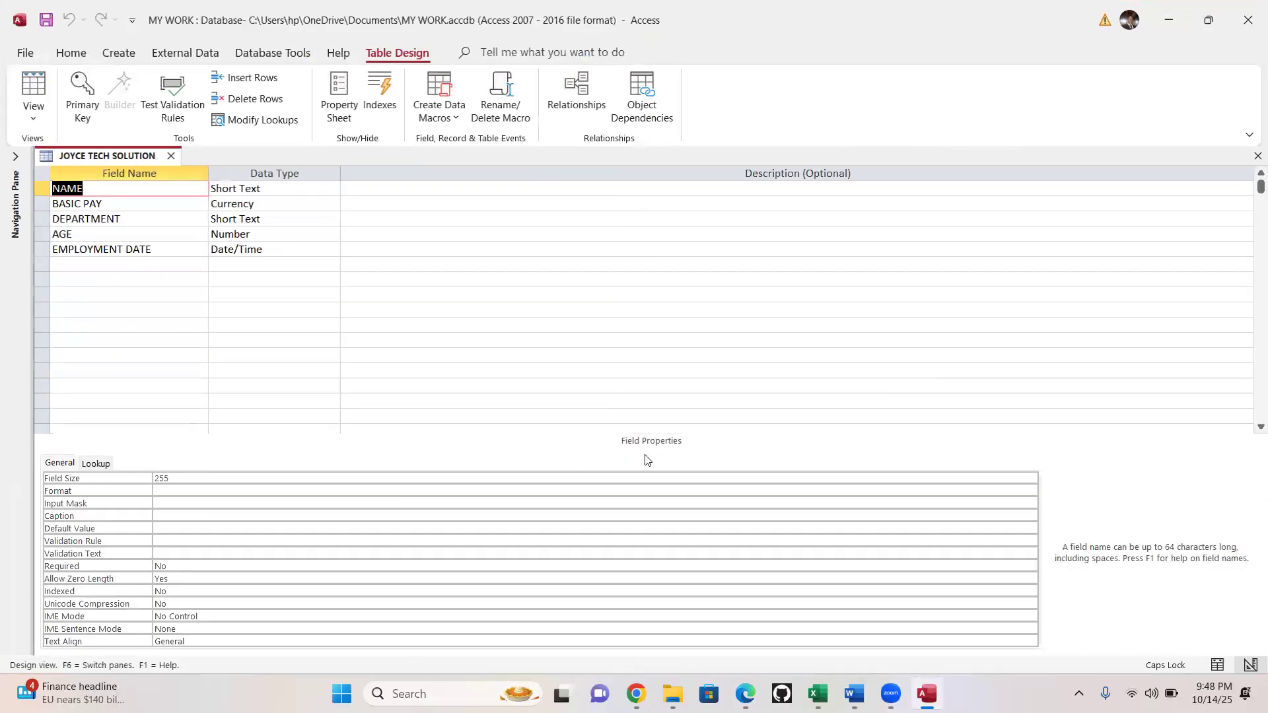
Set the BASIC PAY field's Format property to General Number and check its Decimal Places options, leaving them at Auto
{"action": "left_click", "coordinate": [276, 203]}
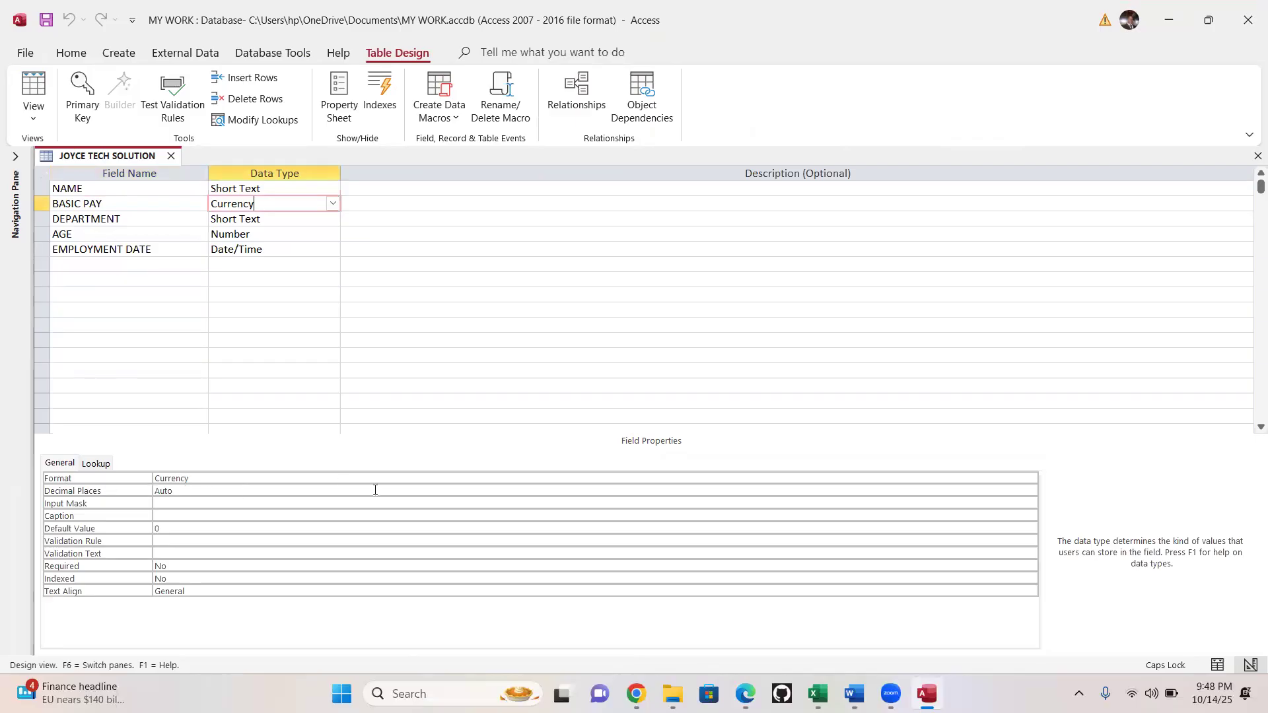
{"action": "left_click", "coordinate": [493, 481]}
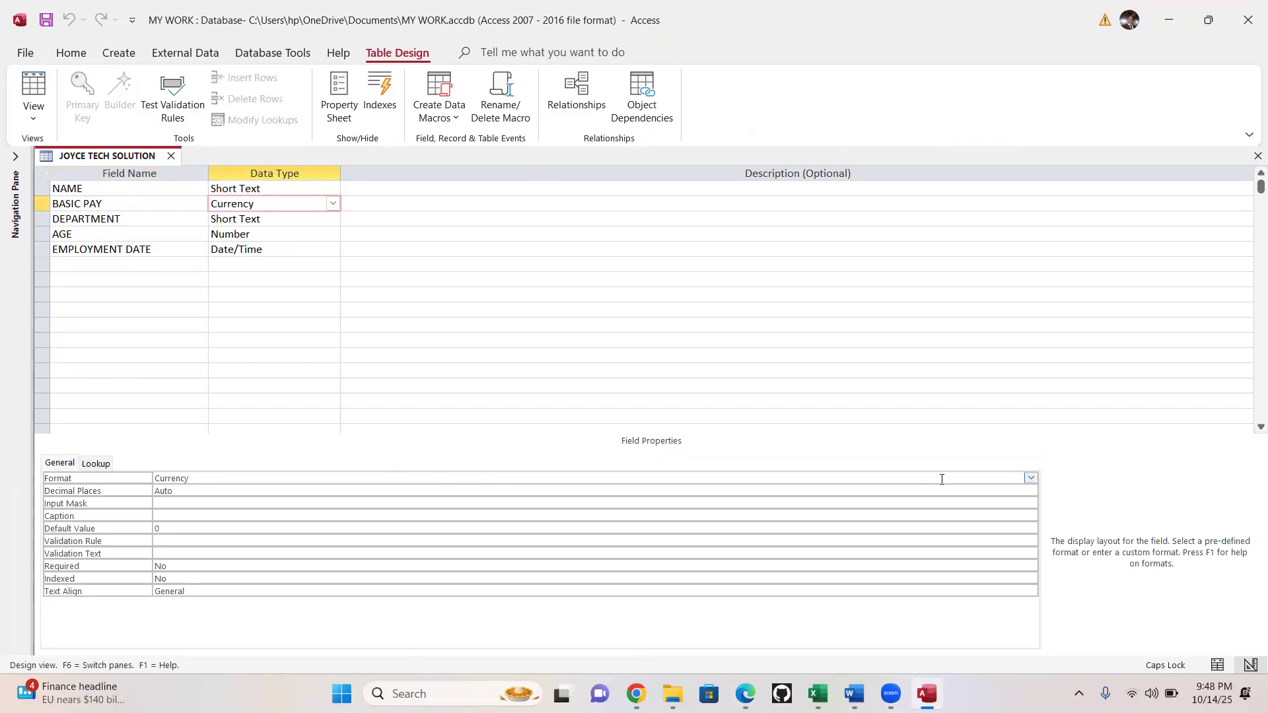
{"action": "left_click", "coordinate": [1031, 478]}
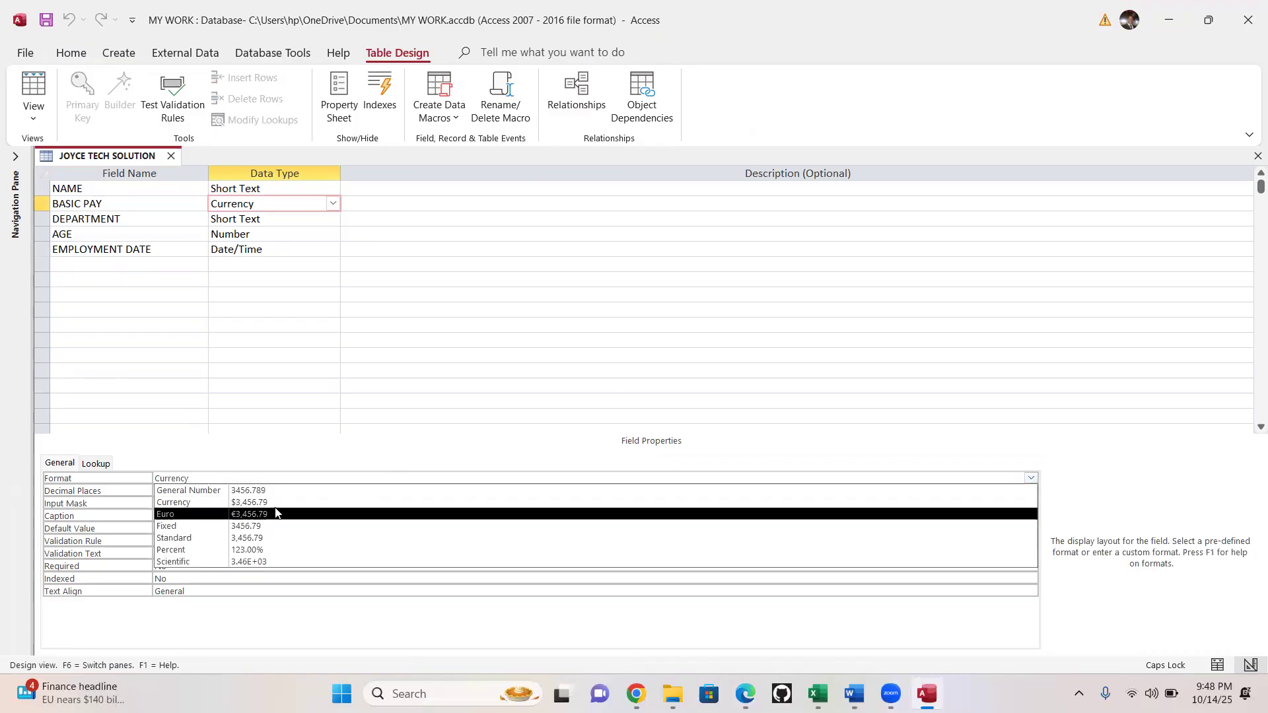
{"action": "left_click", "coordinate": [213, 491]}
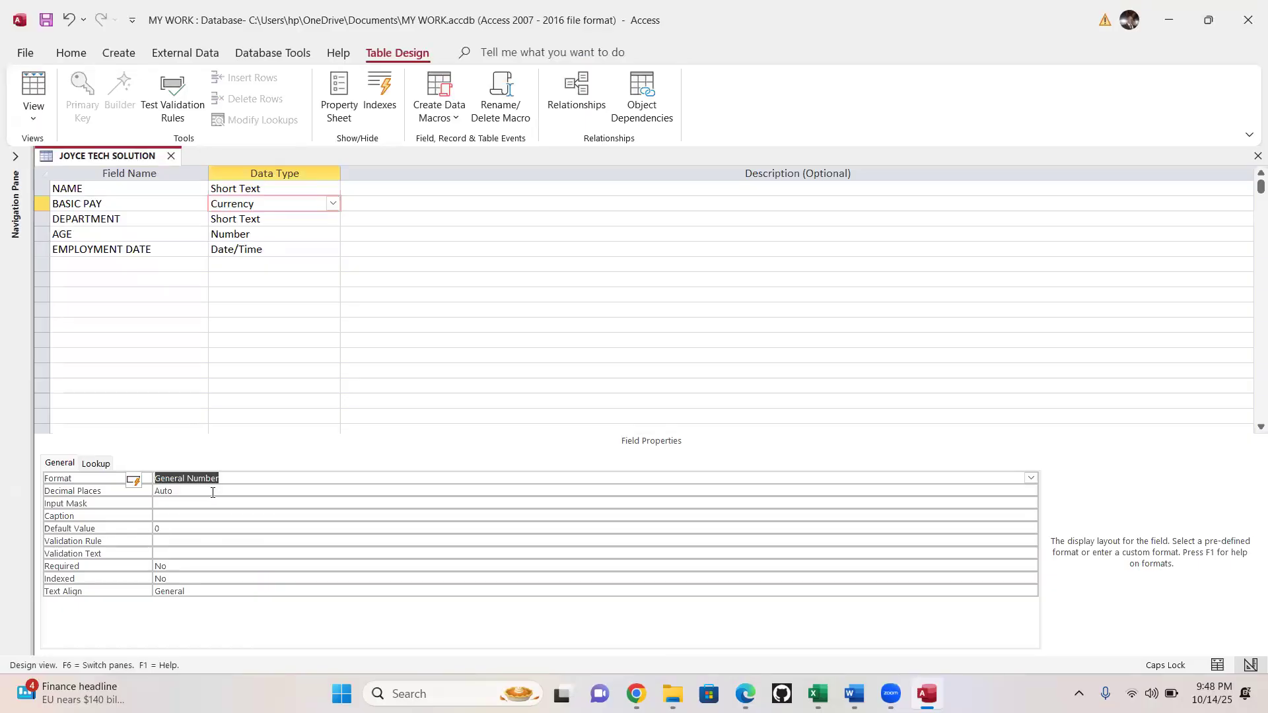
{"action": "left_click", "coordinate": [213, 492]}
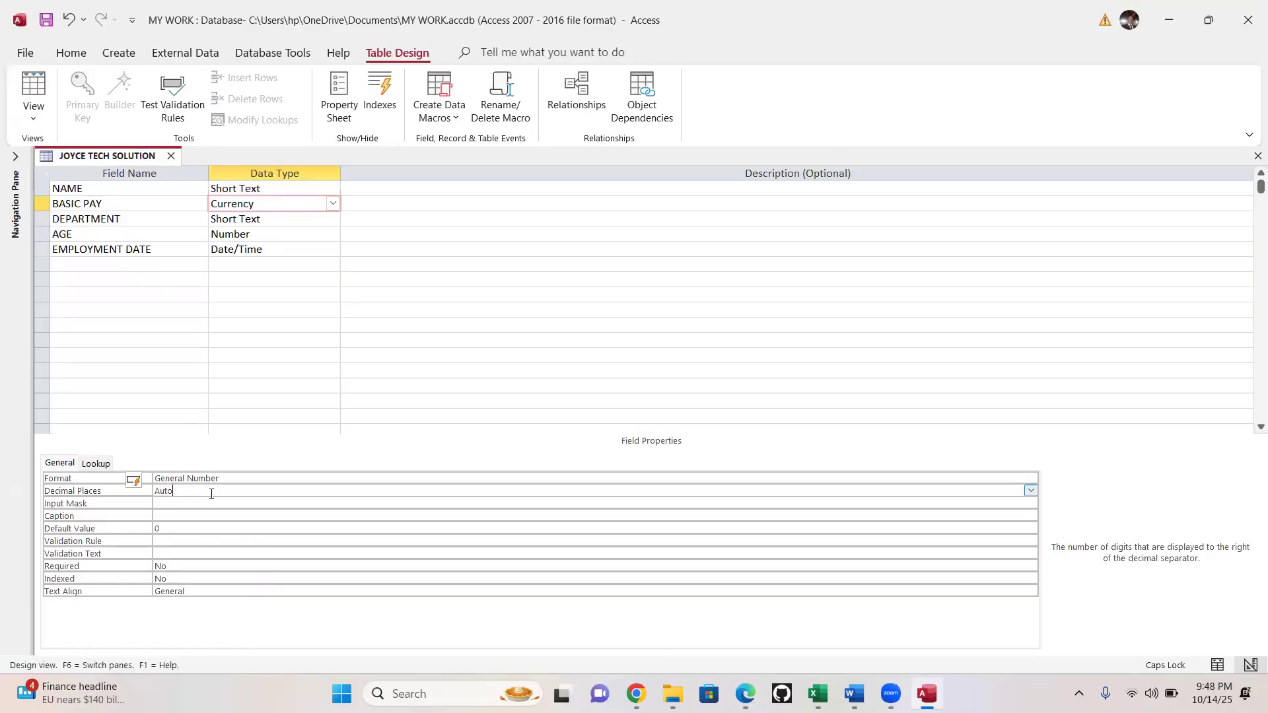
{"action": "left_click", "coordinate": [1030, 492]}
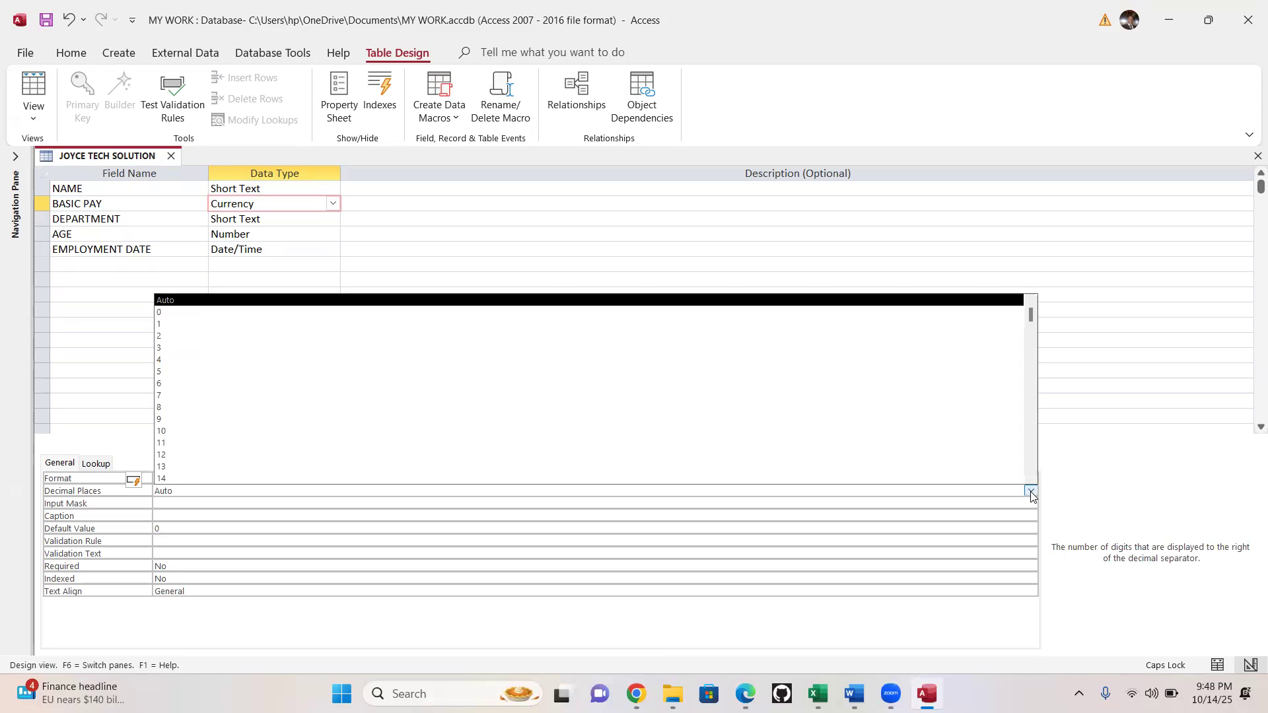
{"action": "left_click", "coordinate": [1105, 373]}
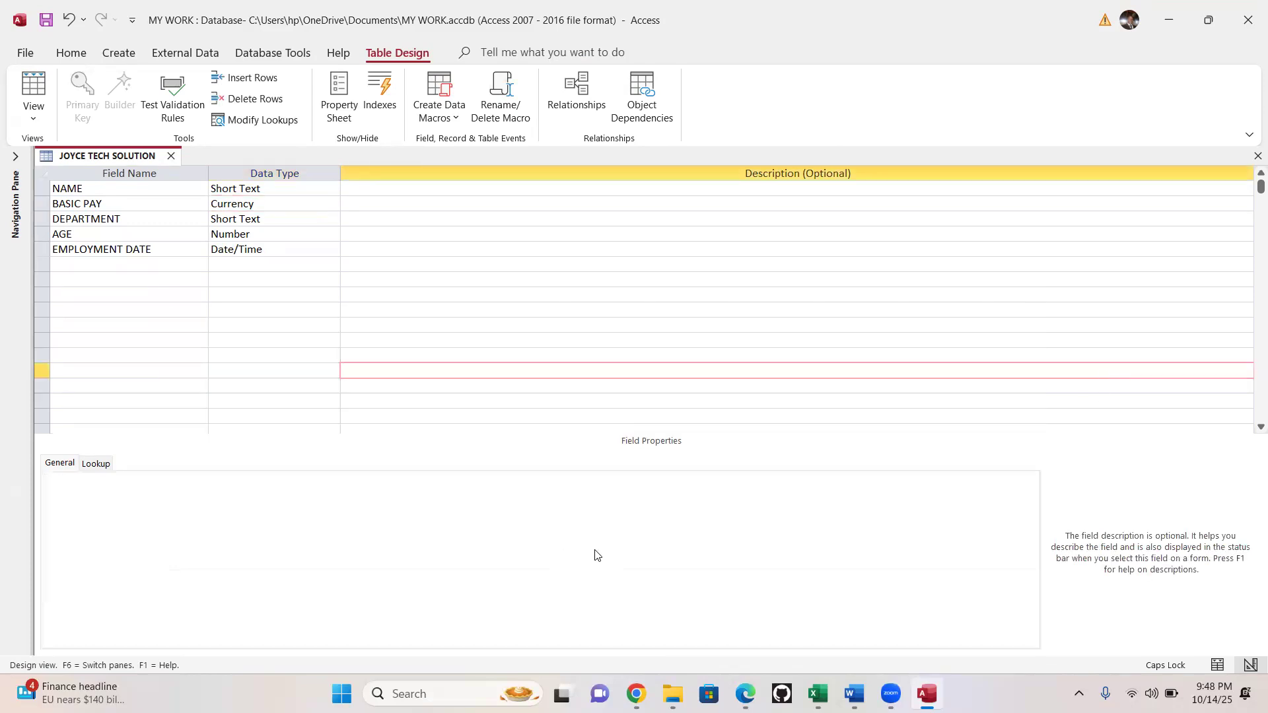
{"action": "left_click", "coordinate": [275, 218]}
{"action": "left_click", "coordinate": [274, 202]}
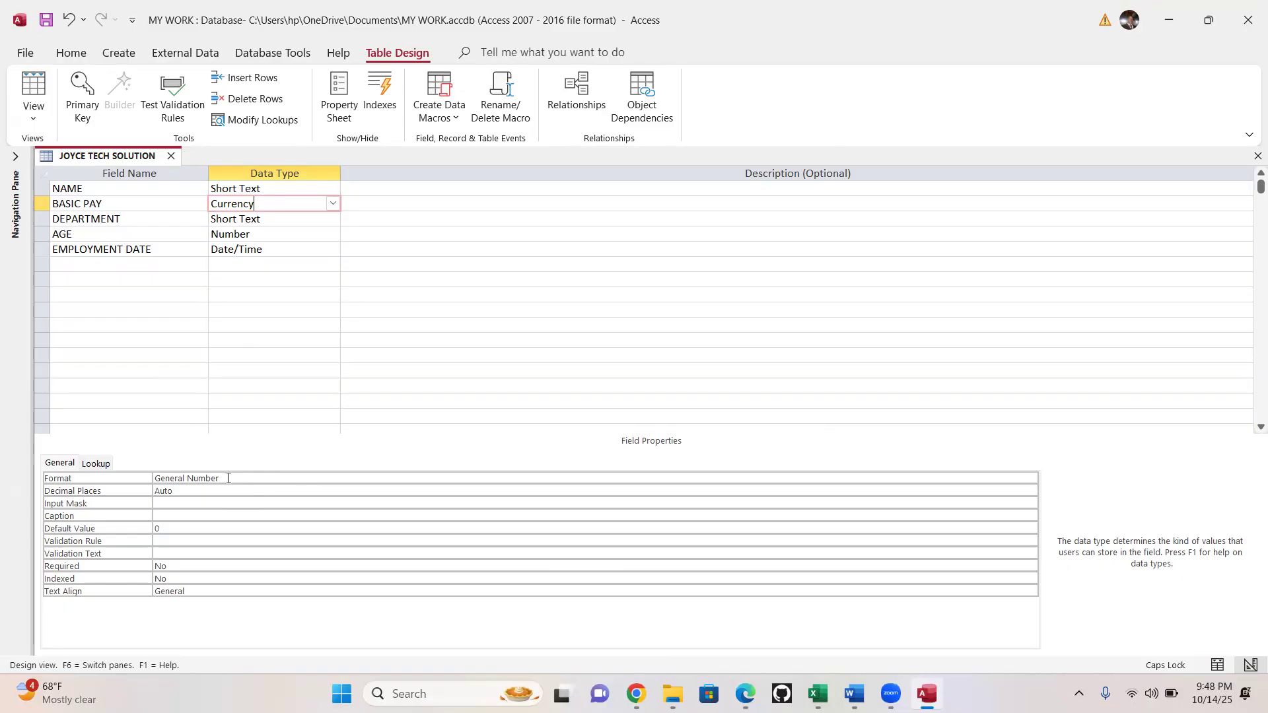
Return the JOYCE TECH SOLUTION table to Datasheet View, saving the format change
{"action": "left_click", "coordinate": [33, 114]}
{"action": "left_click", "coordinate": [82, 152]}
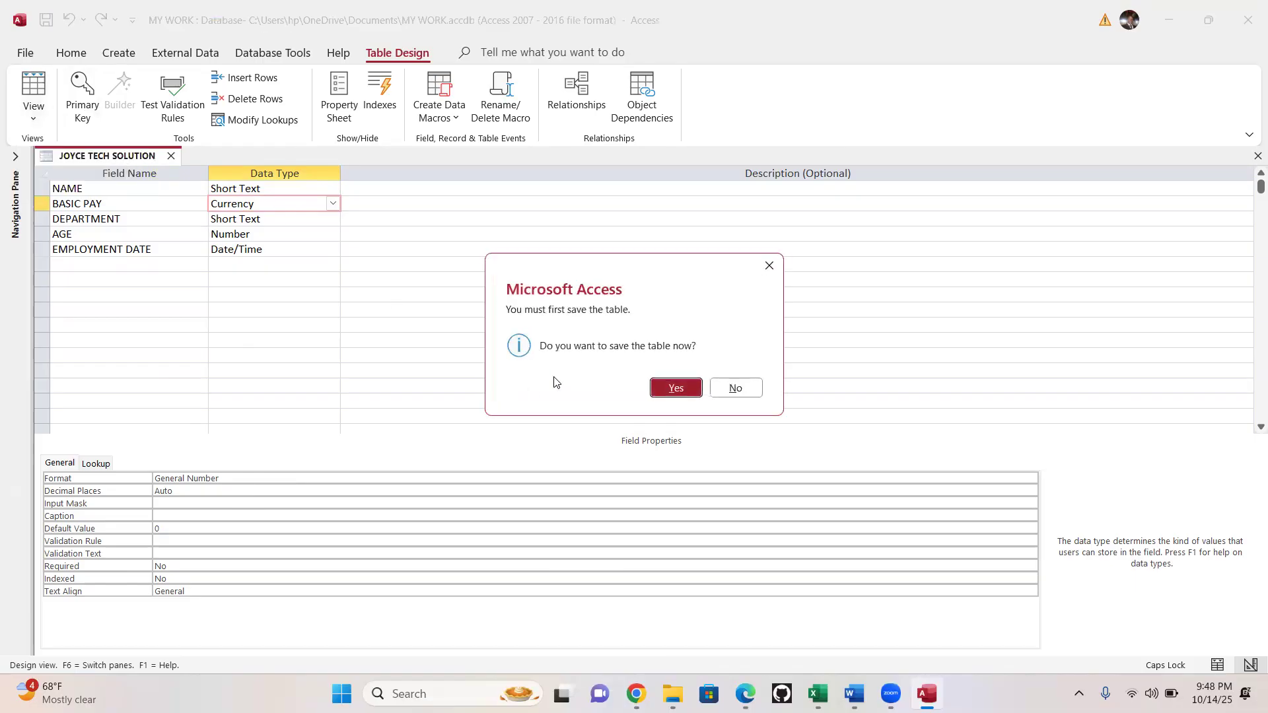
{"action": "left_click", "coordinate": [674, 389]}
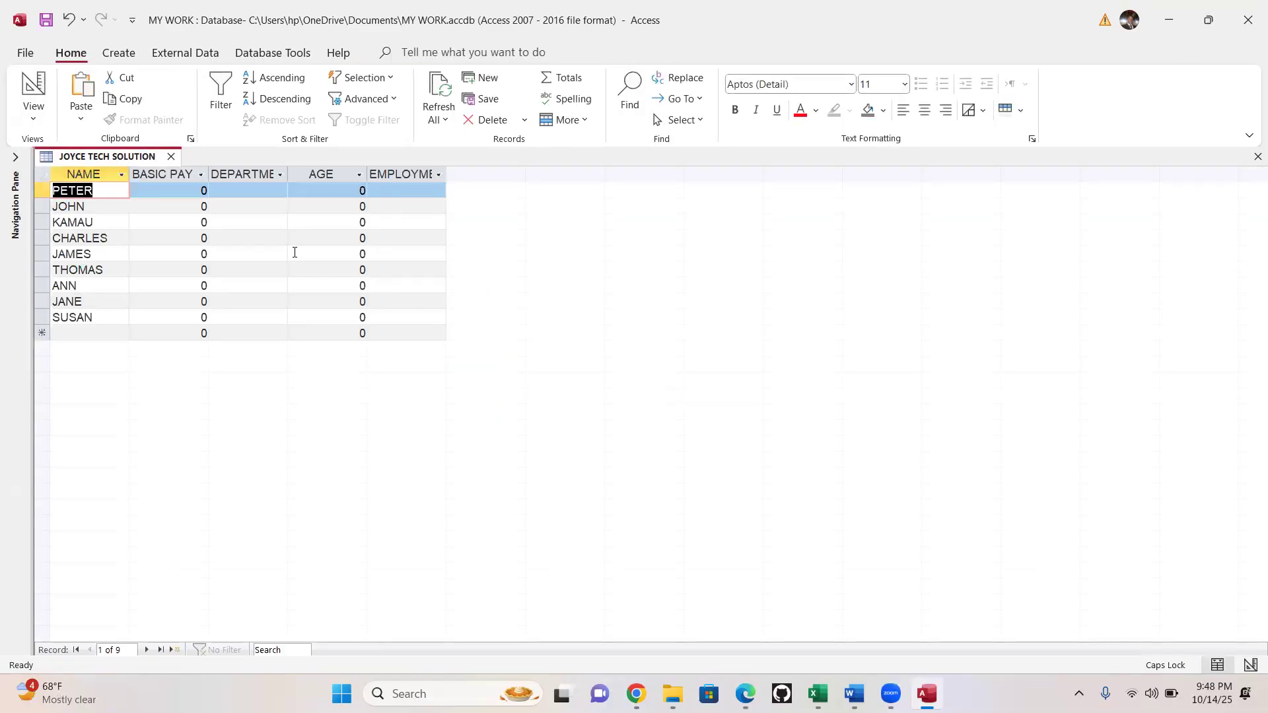
Place the database window beside the assignment PDF and enter BASIC PAY values 15000, 17000, 19000 and 21000 for the first four employees
{"action": "left_click", "coordinate": [182, 198]}
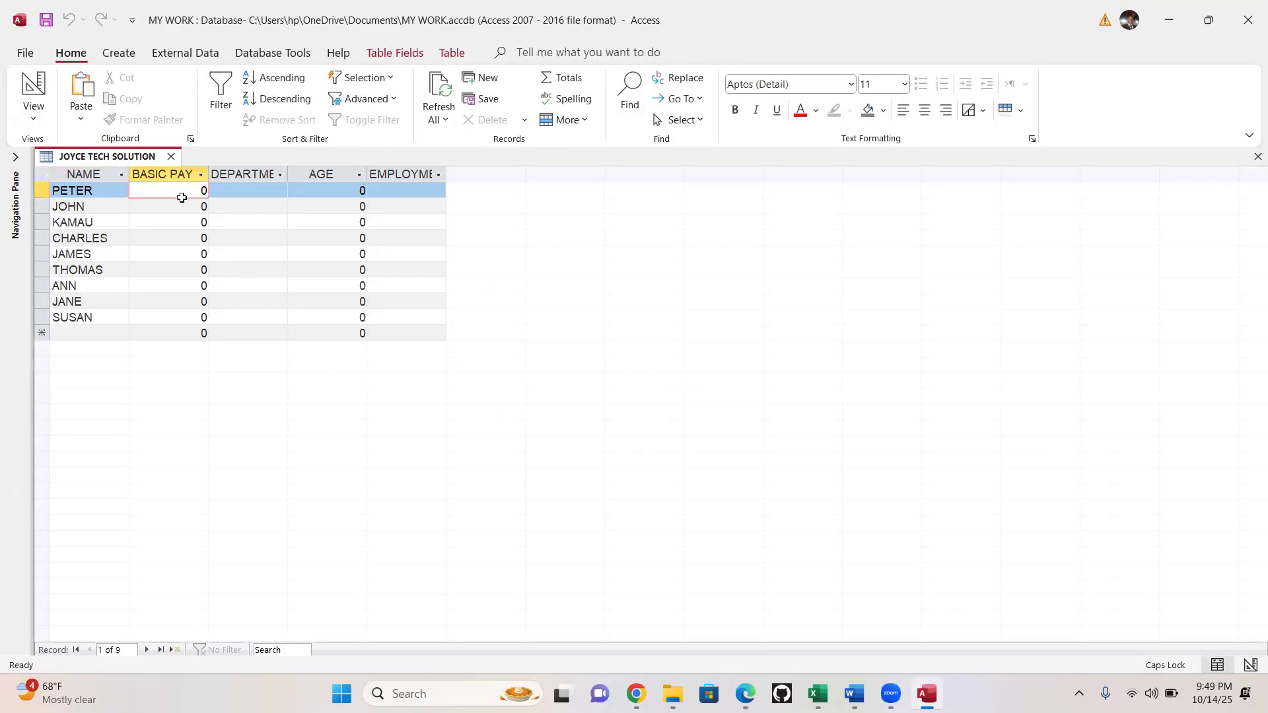
{"action": "key", "text": "super+Right"}
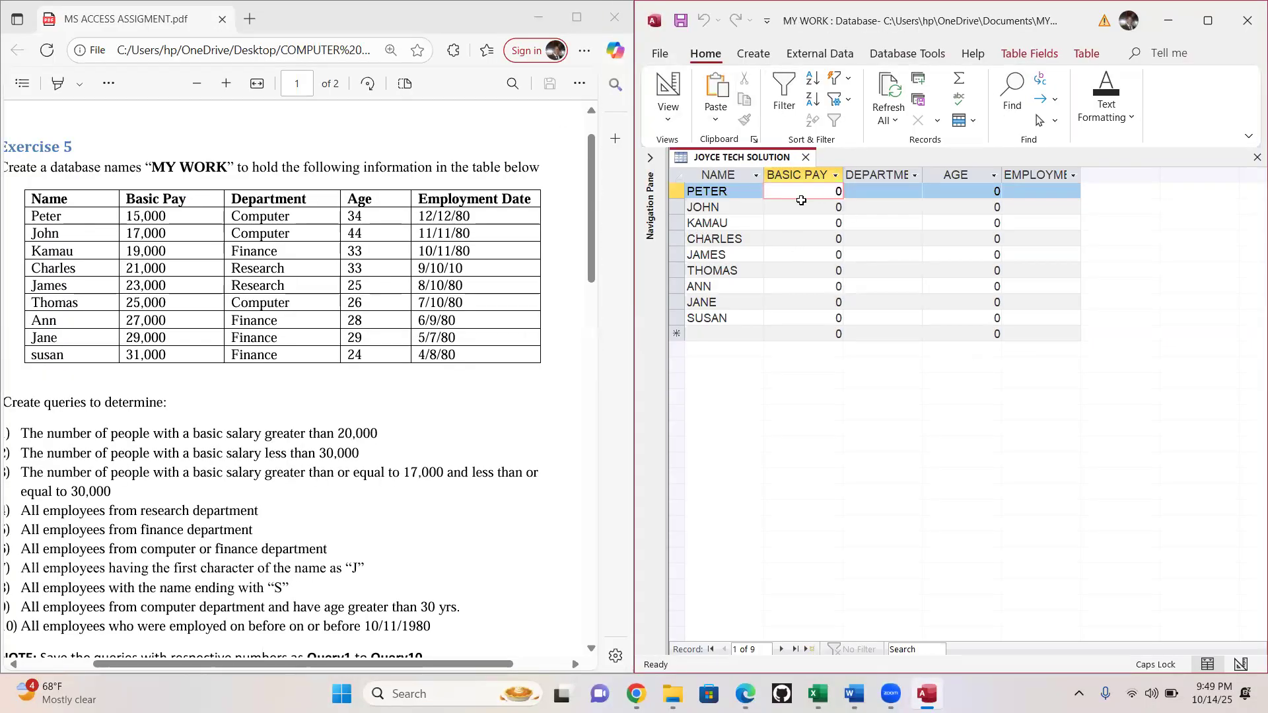
{"action": "type", "text": "15000"}
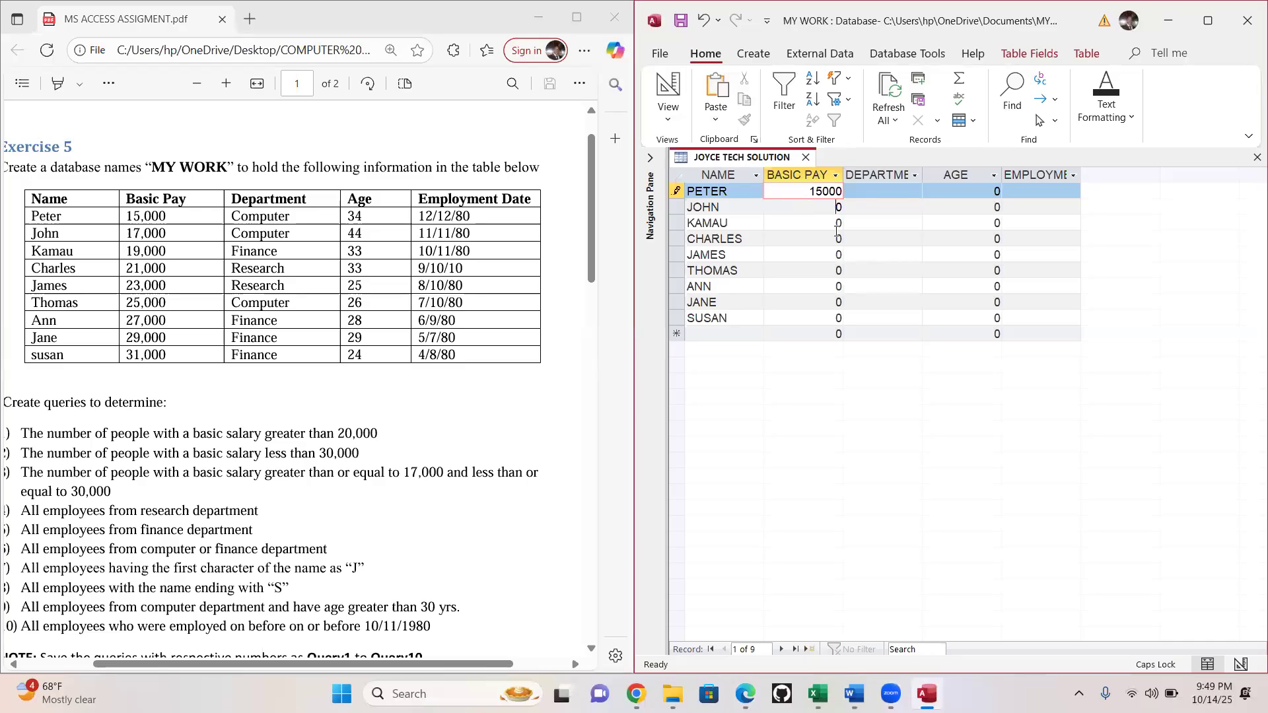
{"action": "key", "text": "Down"}
{"action": "type", "text": "17000"}
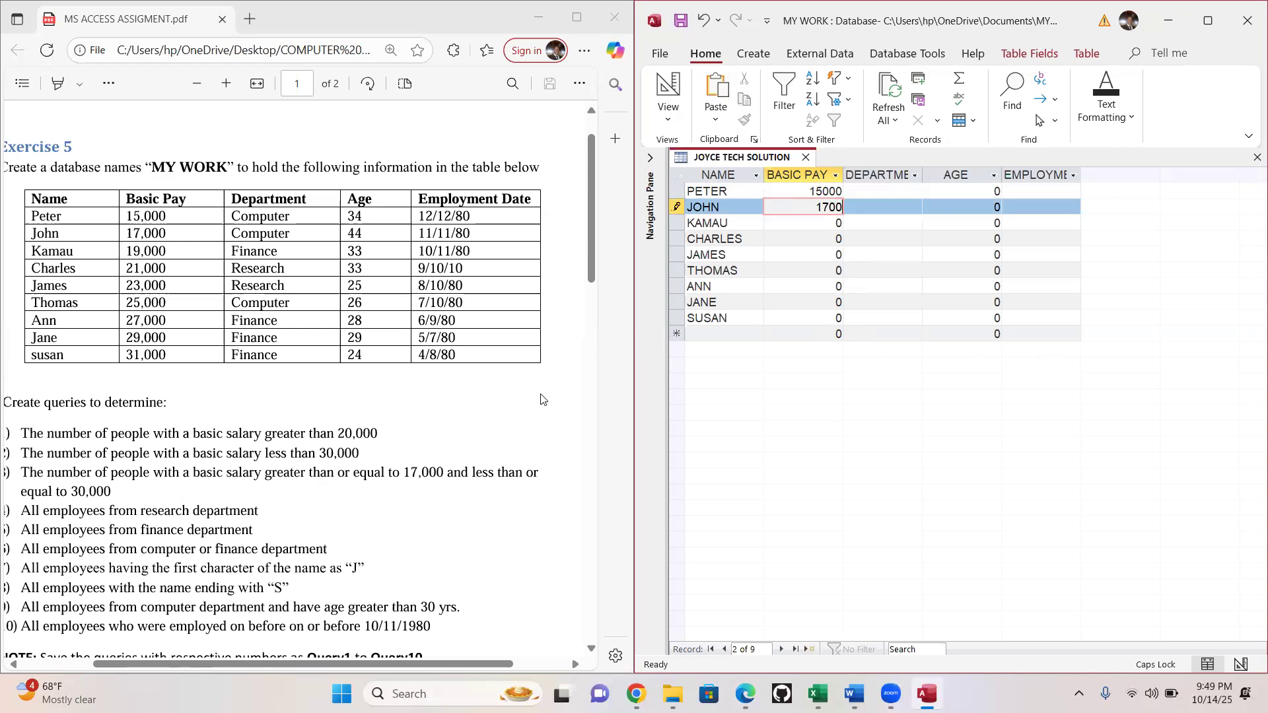
{"action": "left_click", "coordinate": [812, 225]}
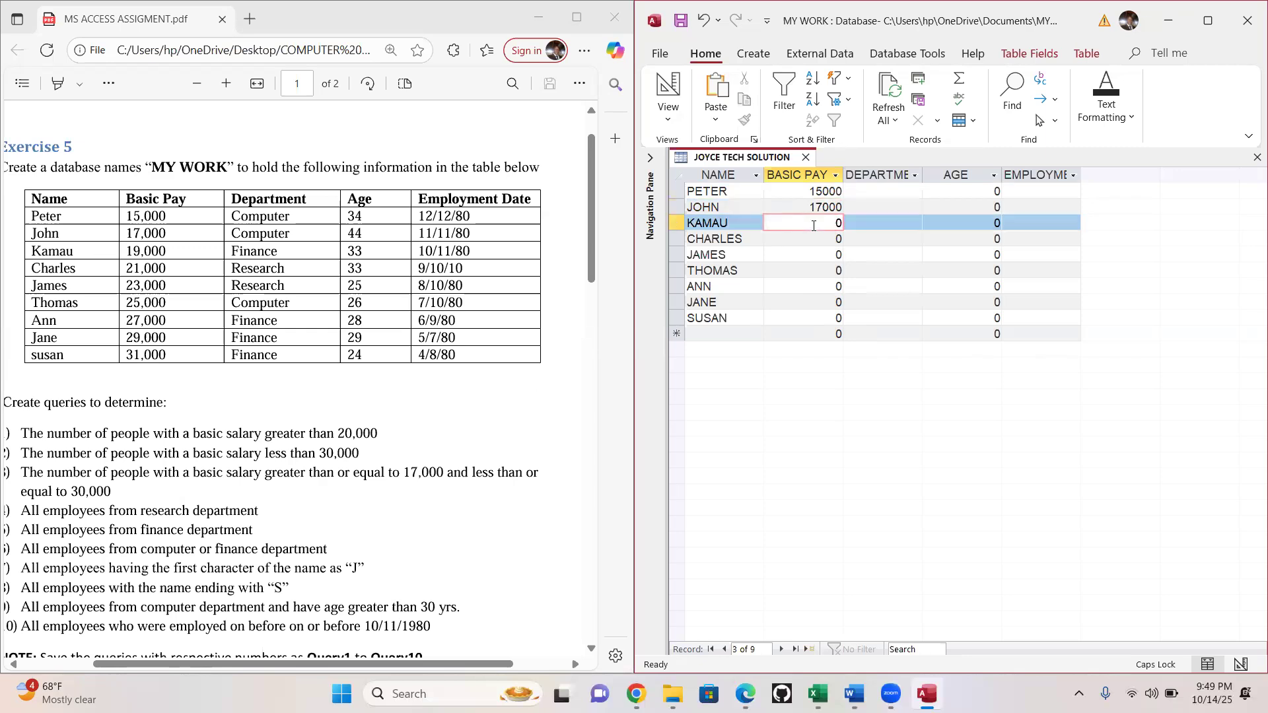
{"action": "left_click_drag", "start_coordinate": [814, 225], "coordinate": [861, 231]}
{"action": "type", "text": "19000"}
{"action": "double_click", "coordinate": [838, 239]}
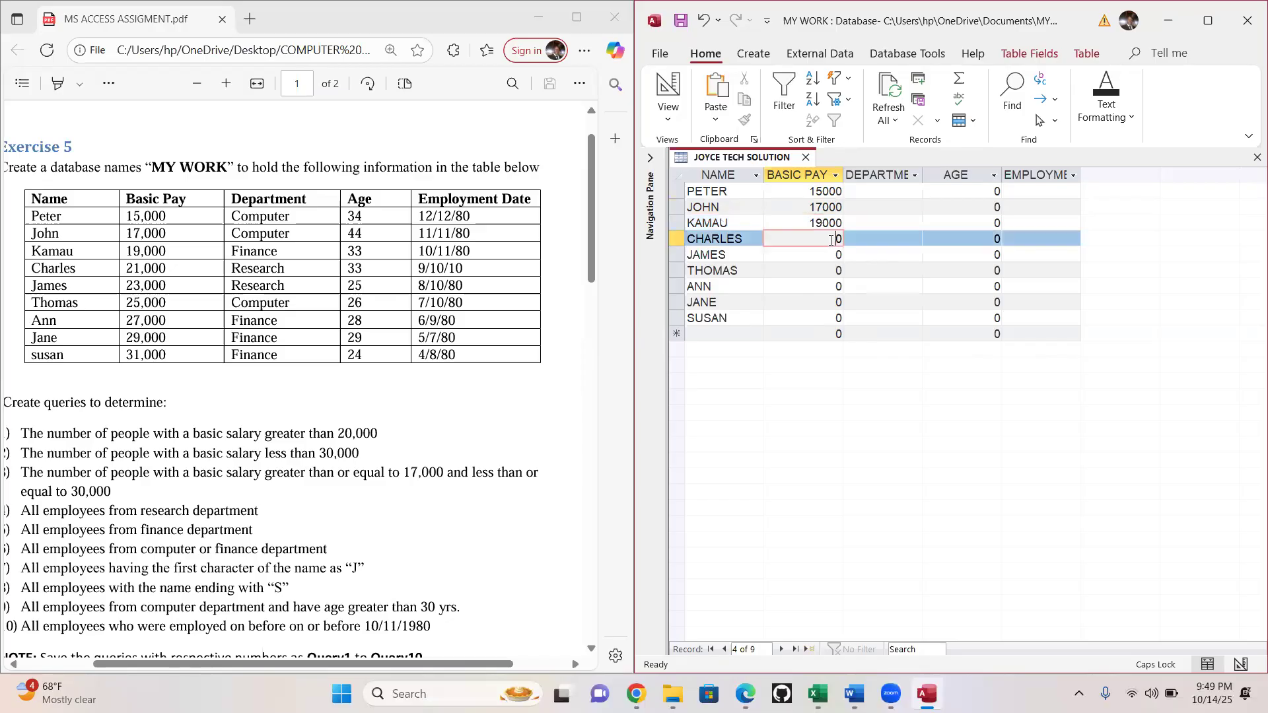
{"action": "type", "text": "21000"}
Enter BASIC PAY values 23000, 25000, 27000, 29000 and 31000 for the fifth through ninth employees
{"action": "left_click", "coordinate": [823, 256]}
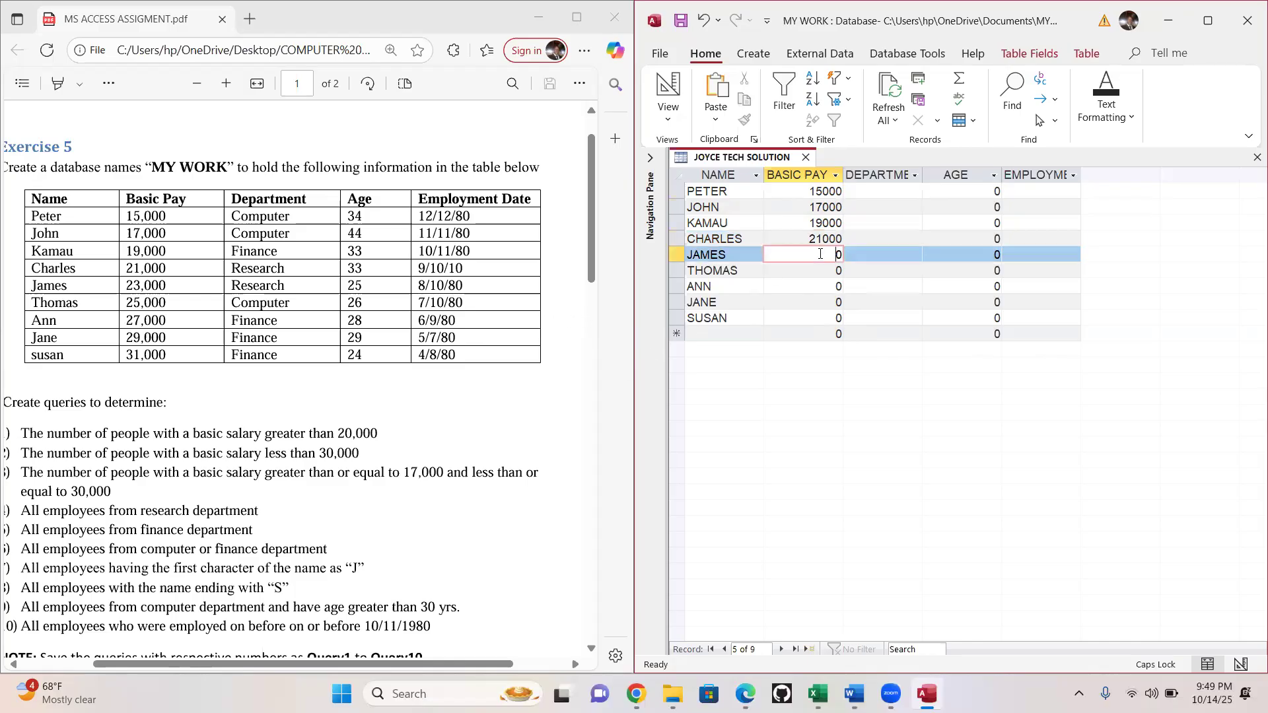
{"action": "double_click", "coordinate": [824, 256]}
{"action": "type", "text": "23000"}
{"action": "key", "text": "Down"}
{"action": "type", "text": "250"}
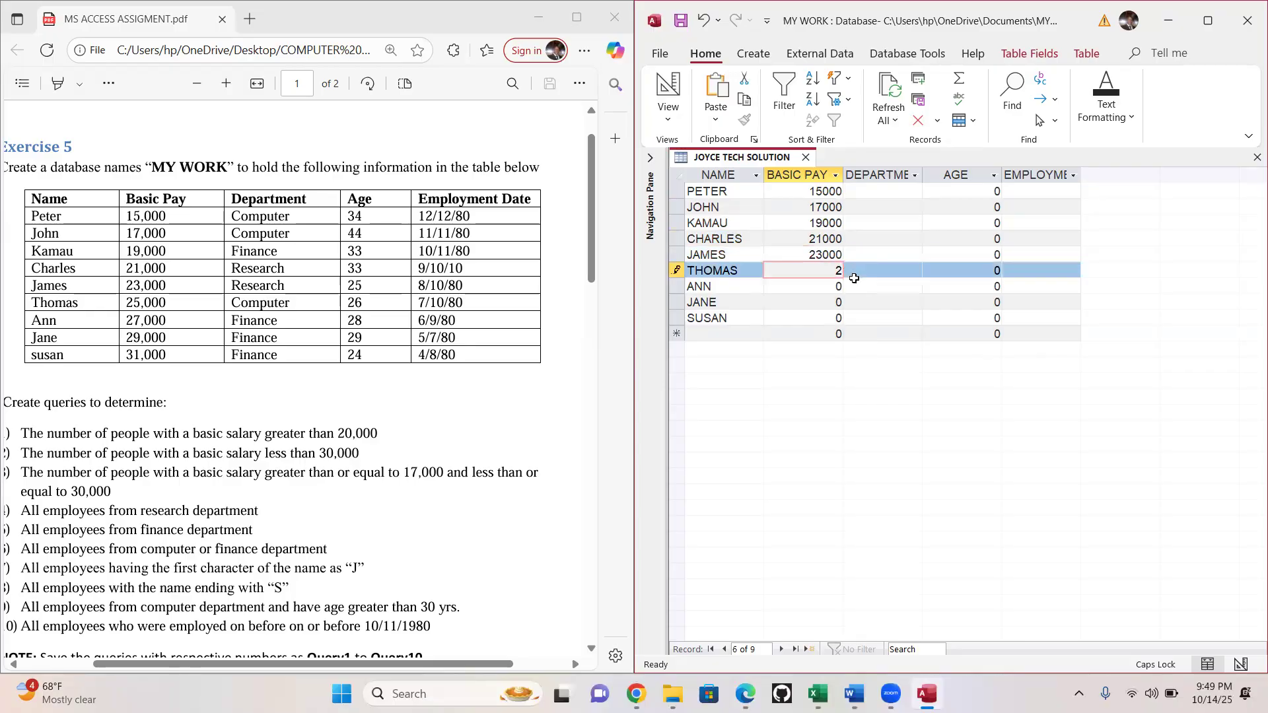
{"action": "type", "text": "0"}
{"action": "key", "text": "Down"}
{"action": "type", "text": "27000"}
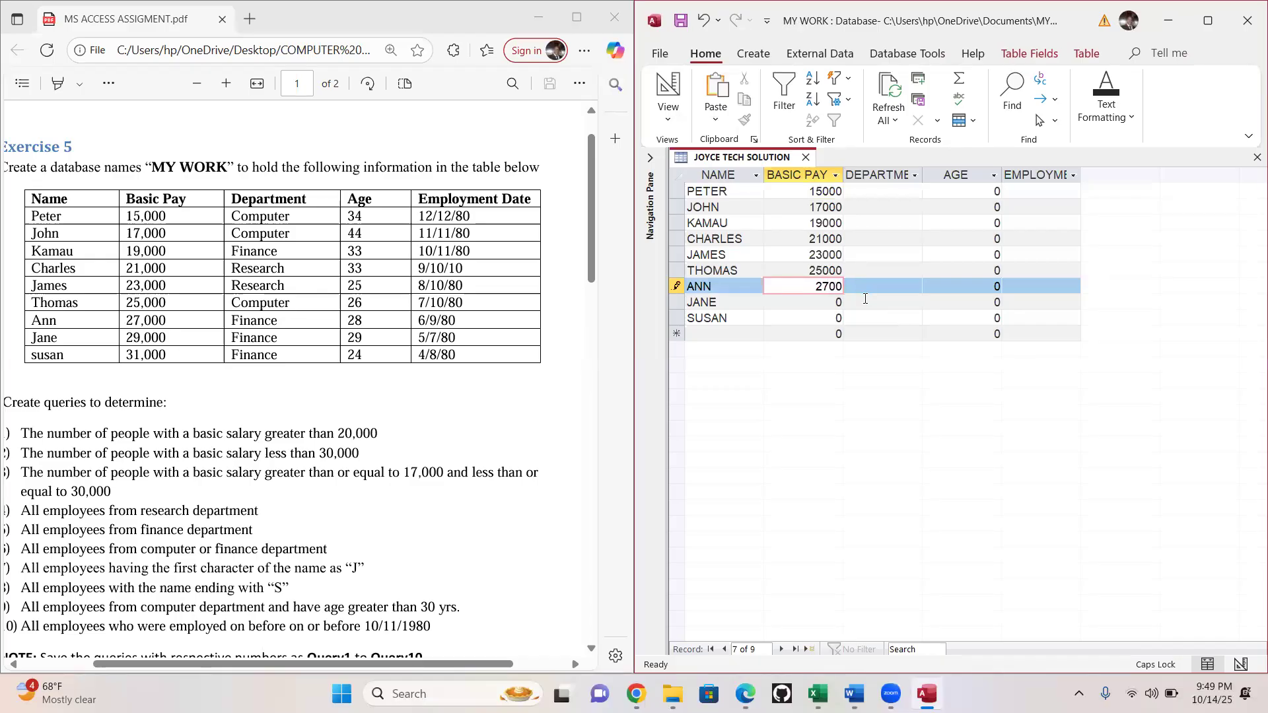
{"action": "key", "text": "Down"}
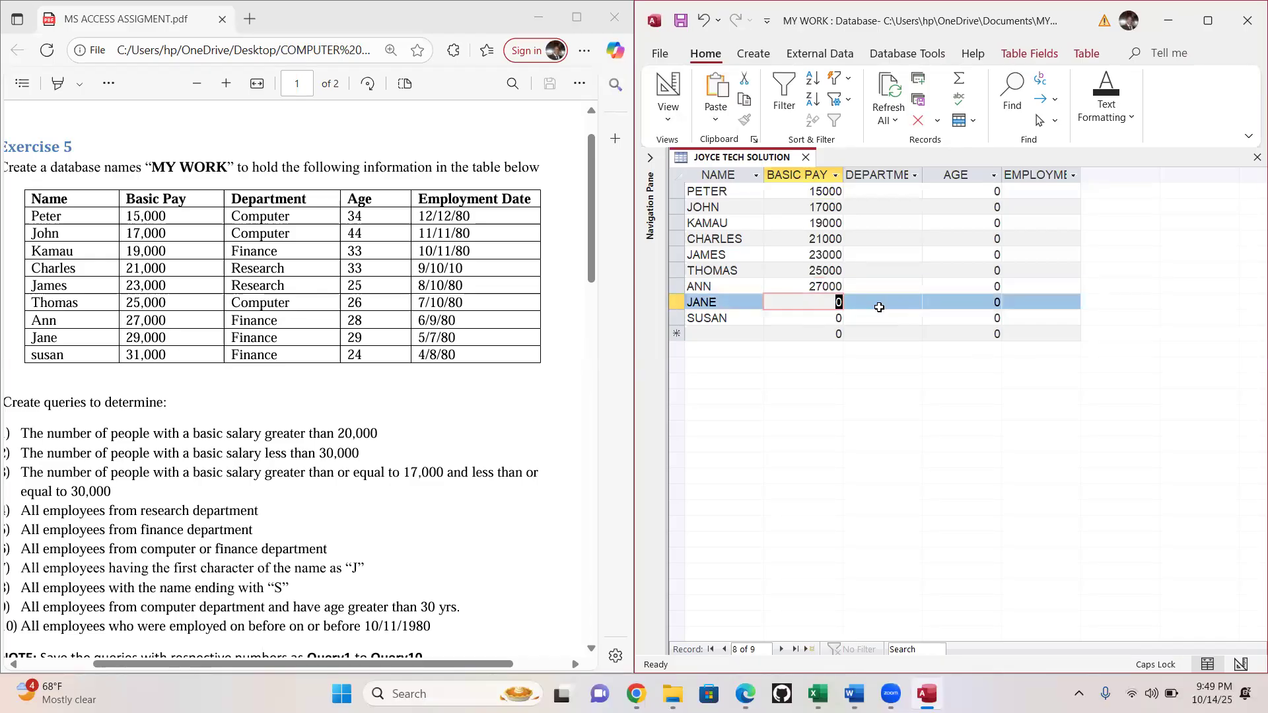
{"action": "type", "text": "29000"}
{"action": "key", "text": "Down"}
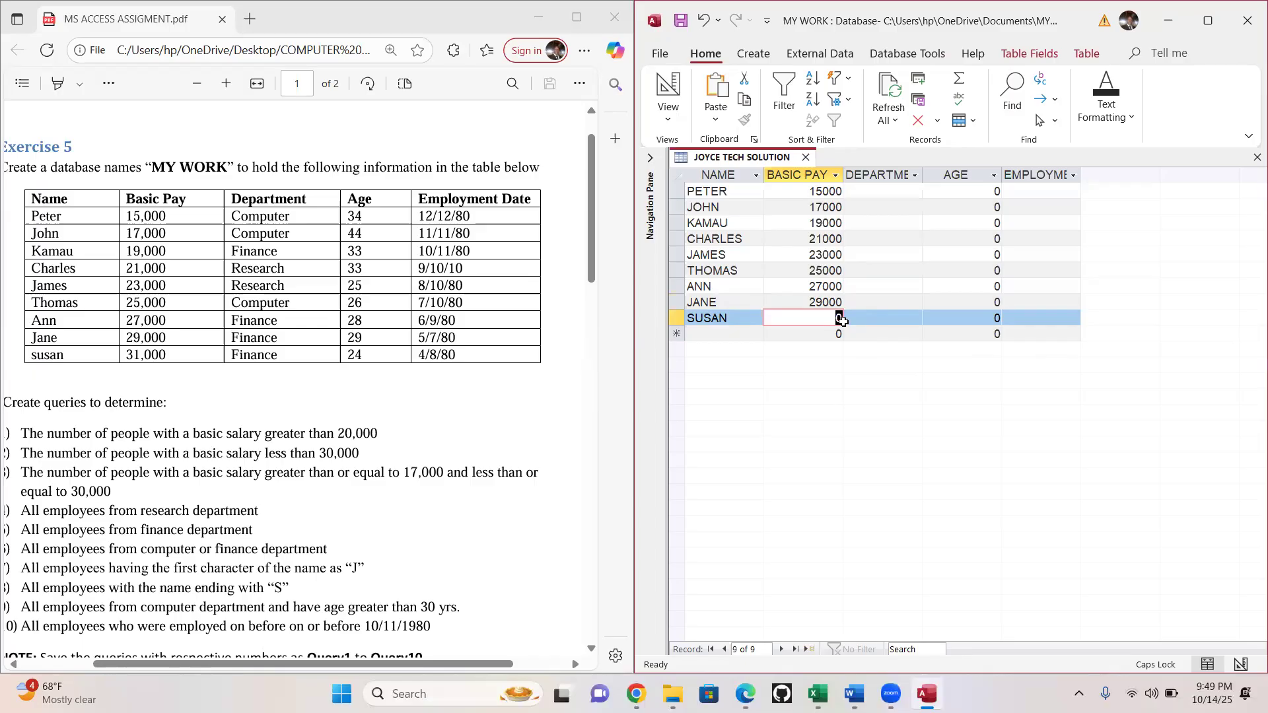
{"action": "type", "text": "31000"}
Set the department to COMPUTER for the first two employees and FINANCE for the third
{"action": "left_click", "coordinate": [888, 190]}
{"action": "left_click", "coordinate": [892, 191]}
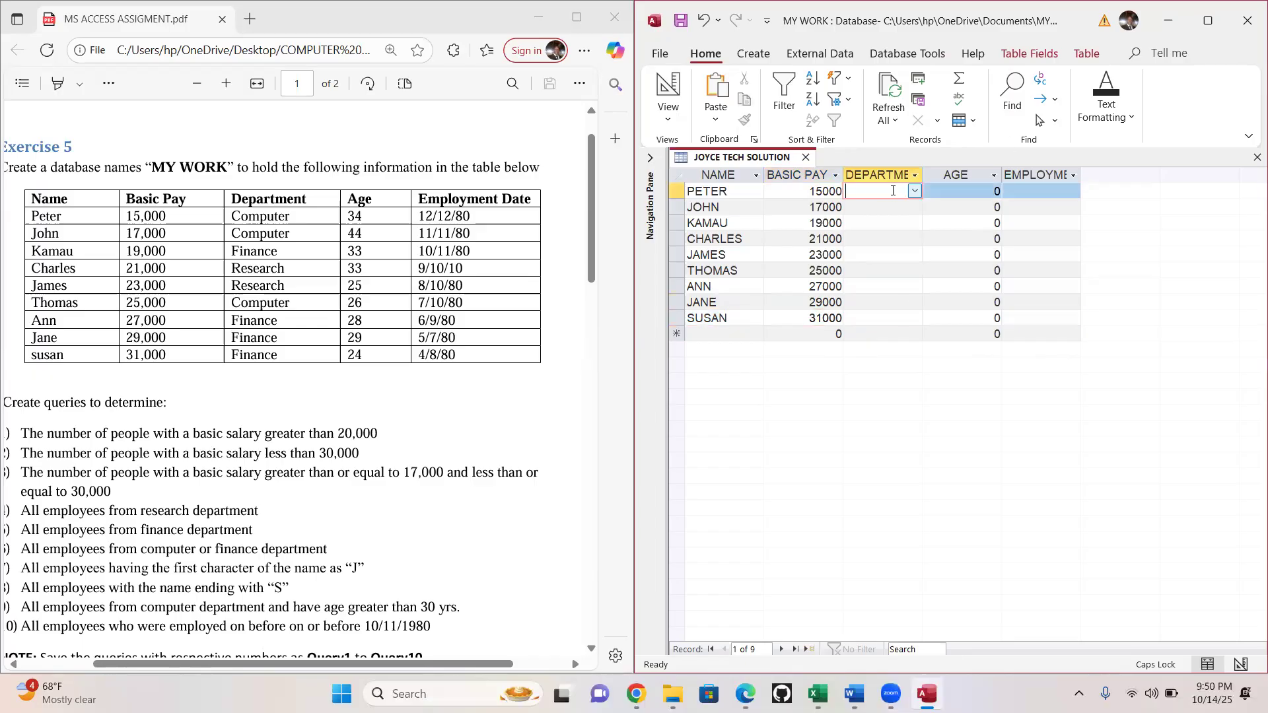
{"action": "left_click", "coordinate": [914, 190]}
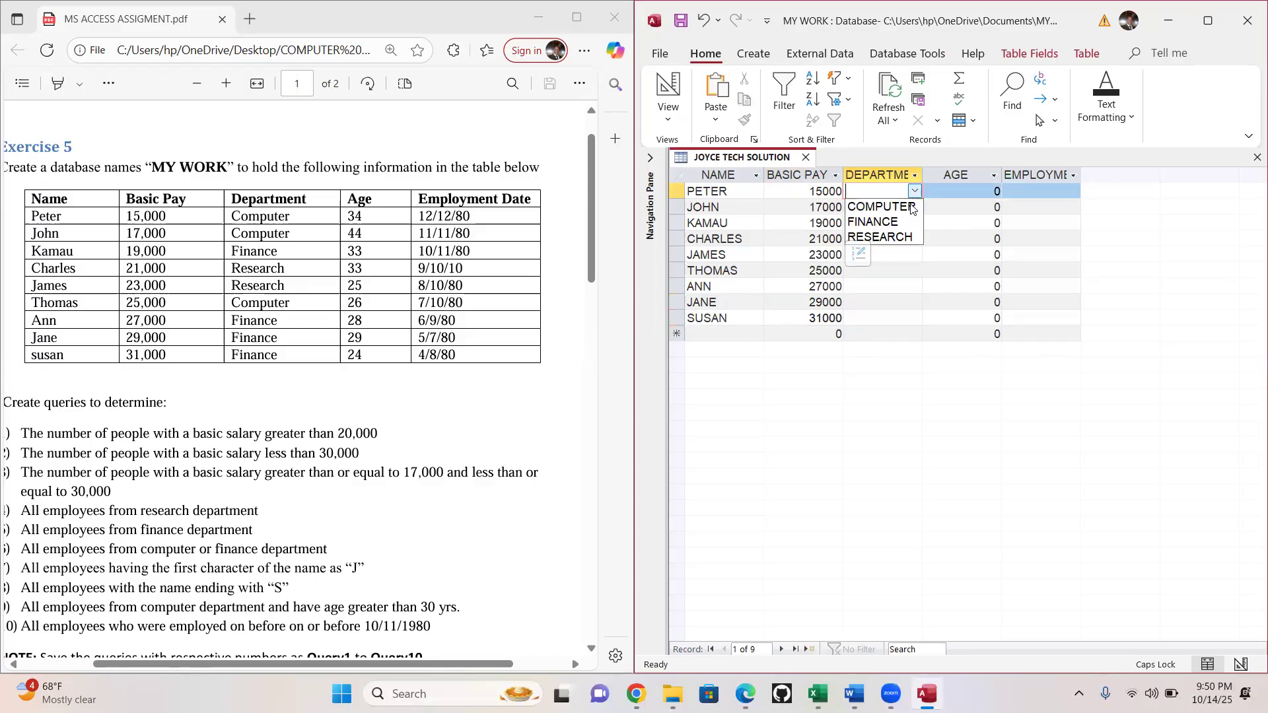
{"action": "left_click", "coordinate": [902, 208]}
{"action": "left_click", "coordinate": [907, 207]}
{"action": "left_click", "coordinate": [913, 206]}
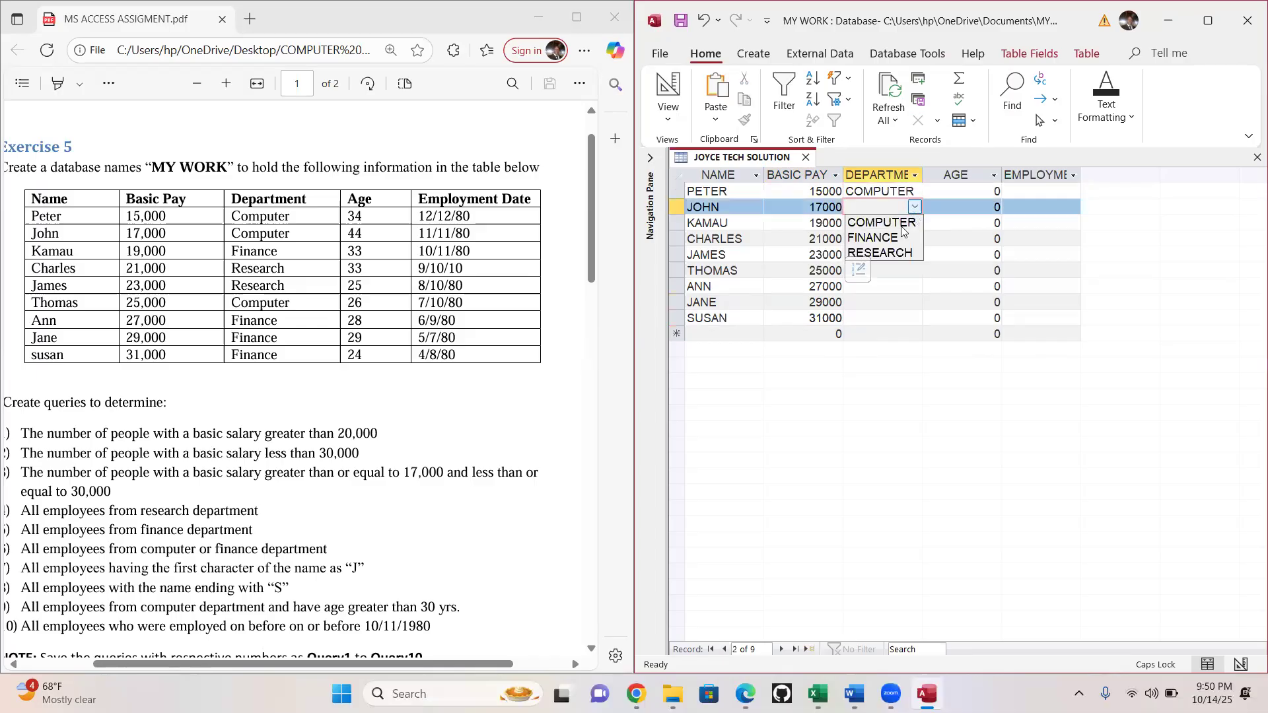
{"action": "left_click", "coordinate": [895, 228]}
{"action": "left_click", "coordinate": [908, 223]}
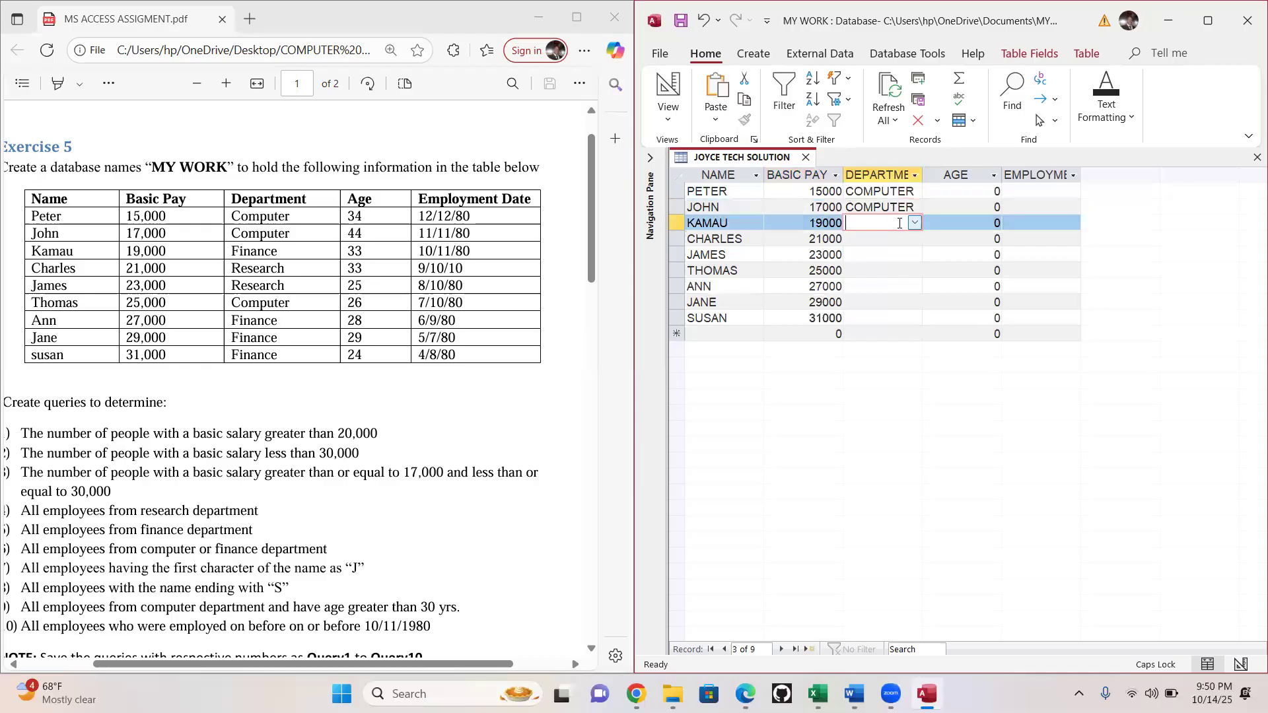
{"action": "left_click", "coordinate": [914, 224]}
{"action": "left_click", "coordinate": [878, 246]}
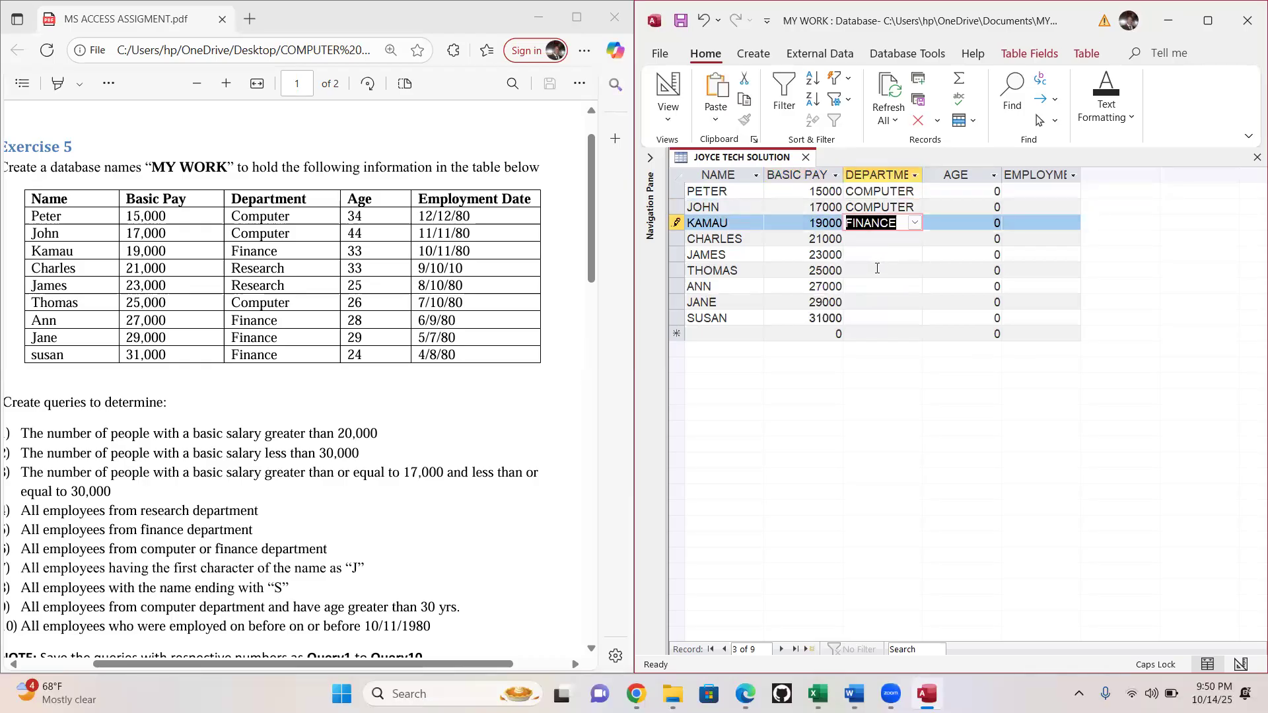
Set the department to RESEARCH for the fourth and fifth employees and COMPUTER for the sixth
{"action": "left_click_drag", "start_coordinate": [879, 255], "coordinate": [878, 244]}
{"action": "left_click", "coordinate": [878, 239]}
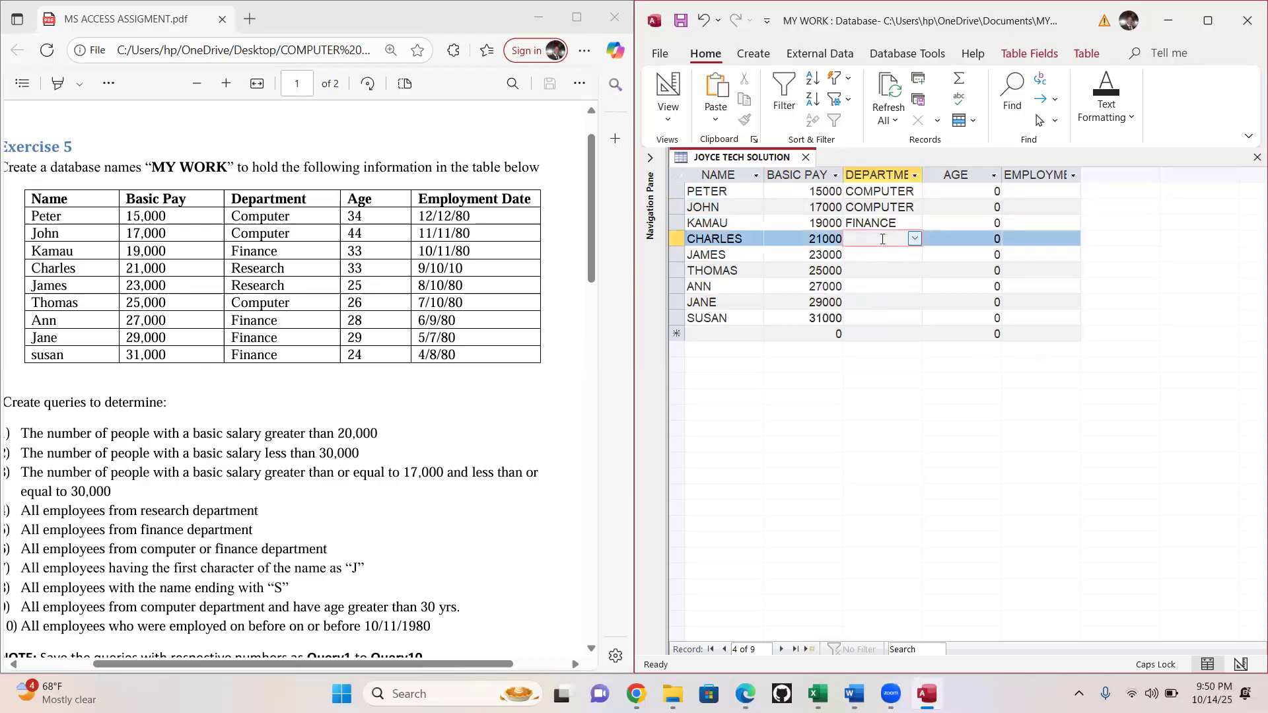
{"action": "left_click", "coordinate": [915, 238]}
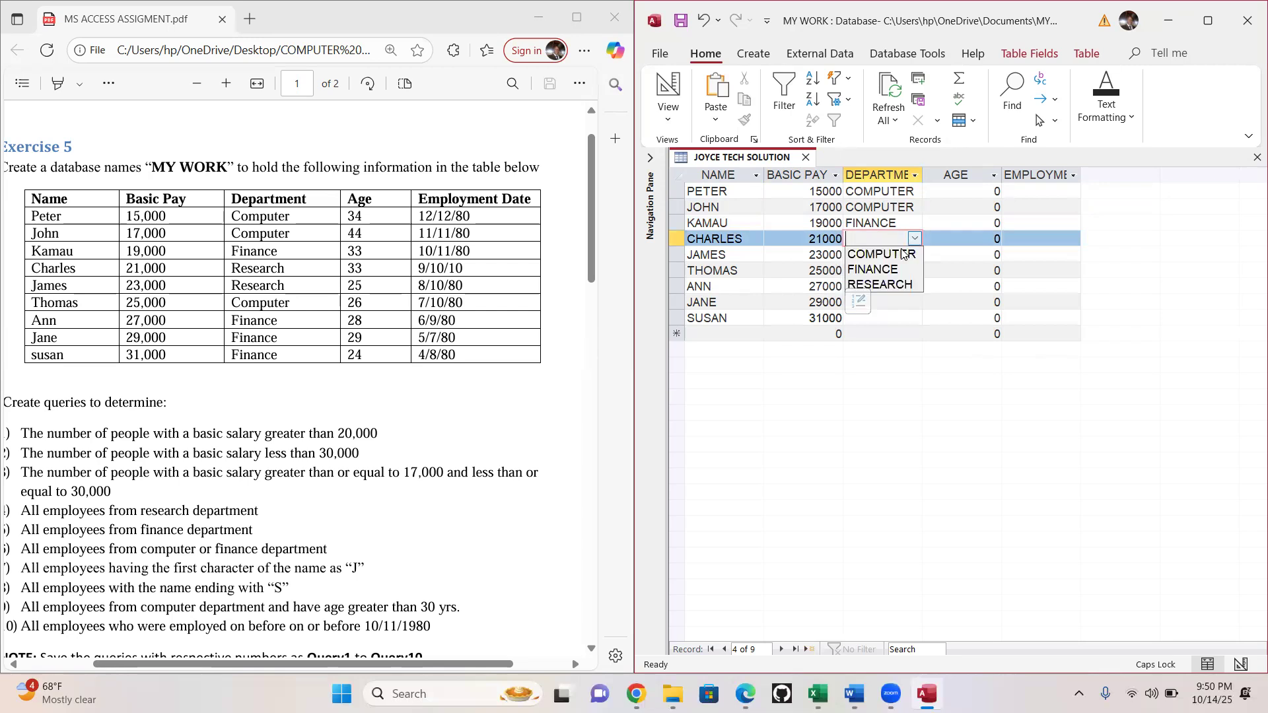
{"action": "left_click", "coordinate": [882, 284]}
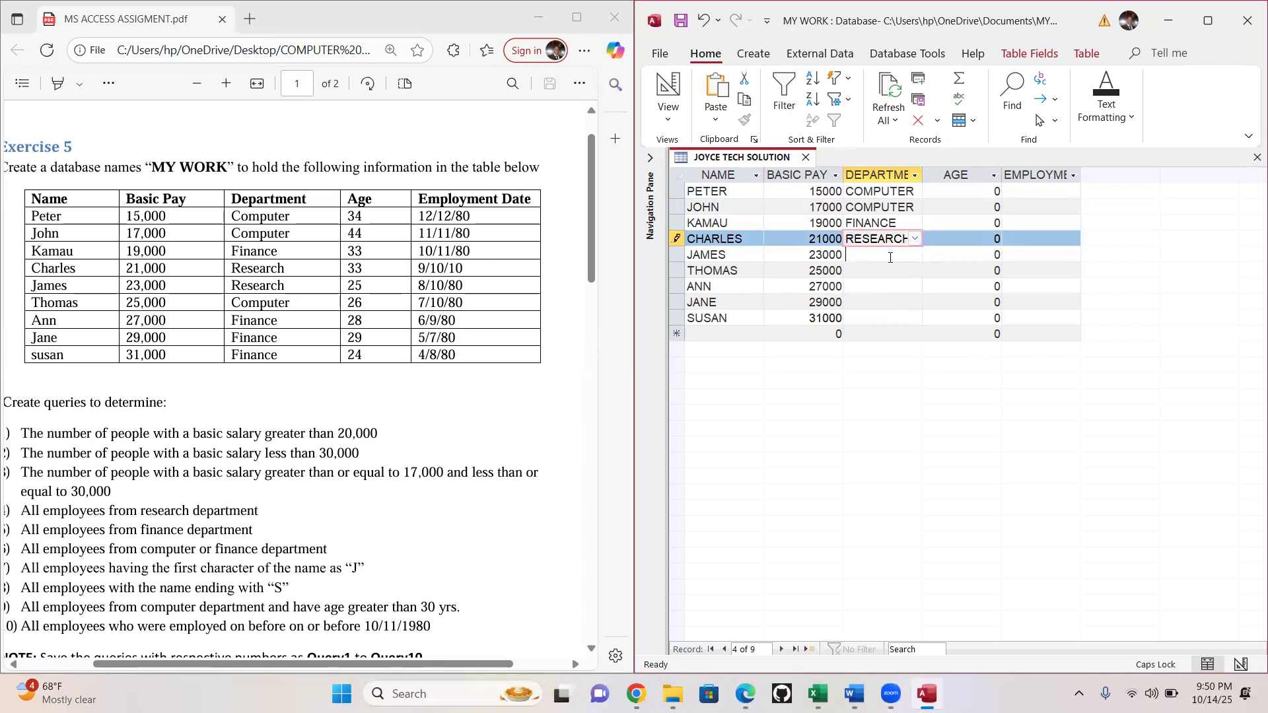
{"action": "left_click", "coordinate": [913, 254]}
{"action": "left_click", "coordinate": [915, 256]}
{"action": "left_click", "coordinate": [871, 300]}
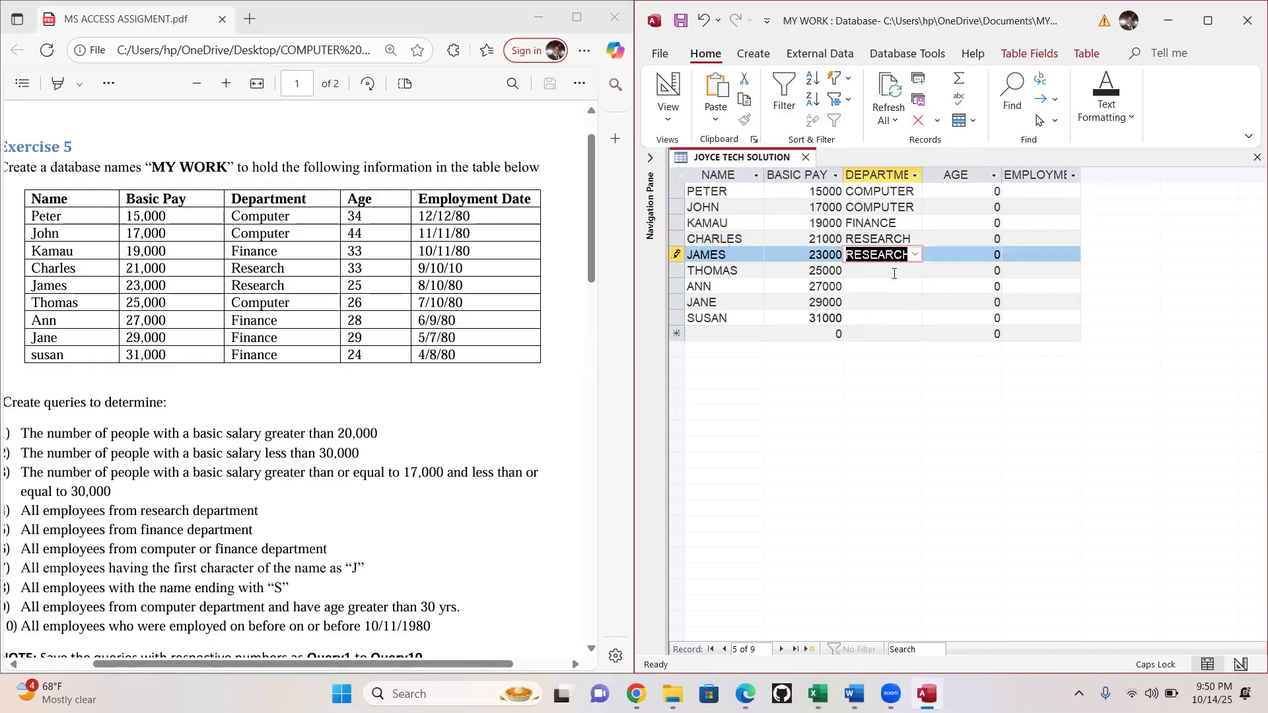
{"action": "left_click", "coordinate": [894, 272]}
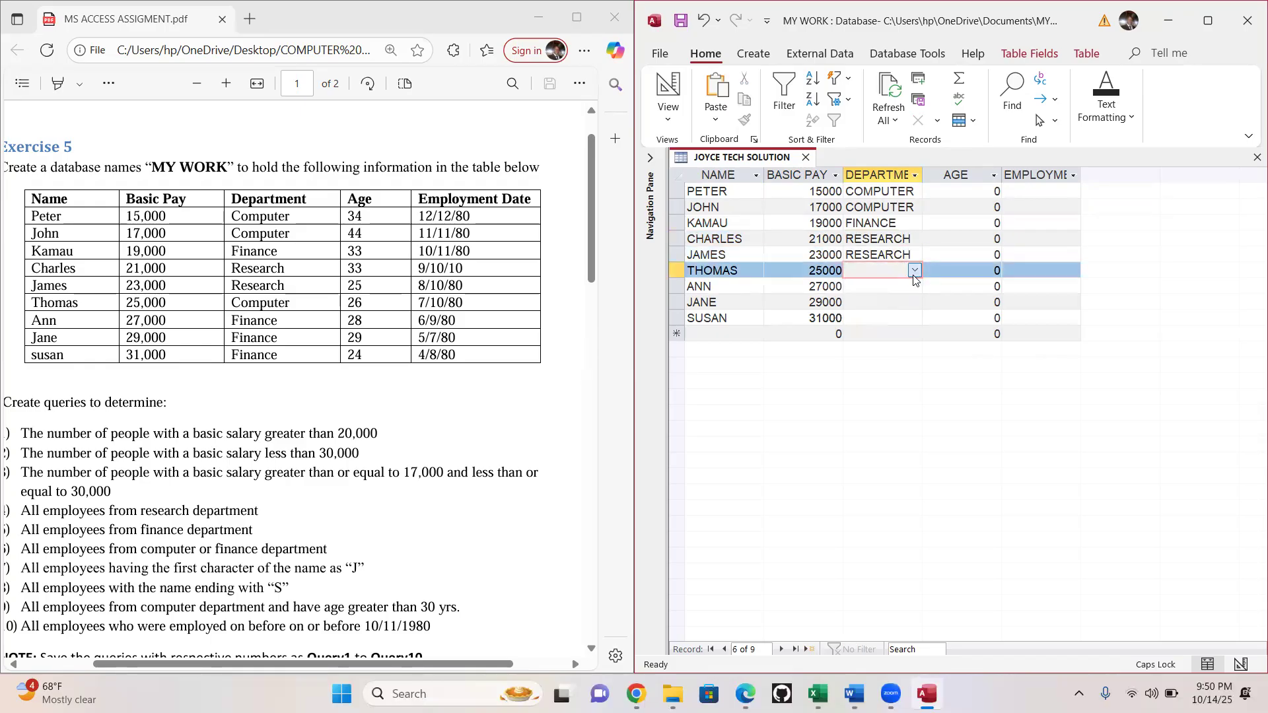
{"action": "left_click", "coordinate": [915, 270]}
{"action": "left_click", "coordinate": [891, 287]}
Set the department to FINANCE for the last three employees in the table
{"action": "left_click", "coordinate": [898, 286]}
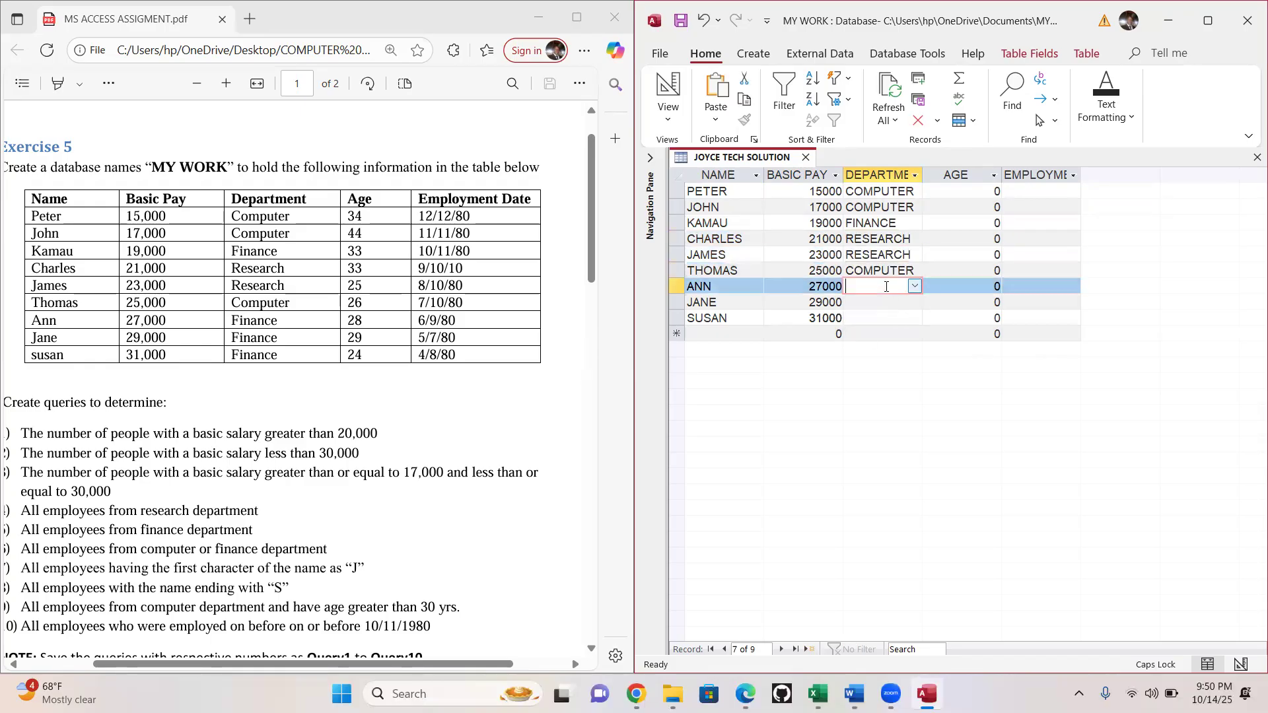
{"action": "left_click", "coordinate": [914, 286]}
{"action": "left_click", "coordinate": [884, 318]}
{"action": "left_click", "coordinate": [906, 302]}
{"action": "left_click", "coordinate": [914, 302]}
{"action": "left_click", "coordinate": [883, 332]}
{"action": "left_click", "coordinate": [915, 322]}
{"action": "left_click", "coordinate": [915, 322]}
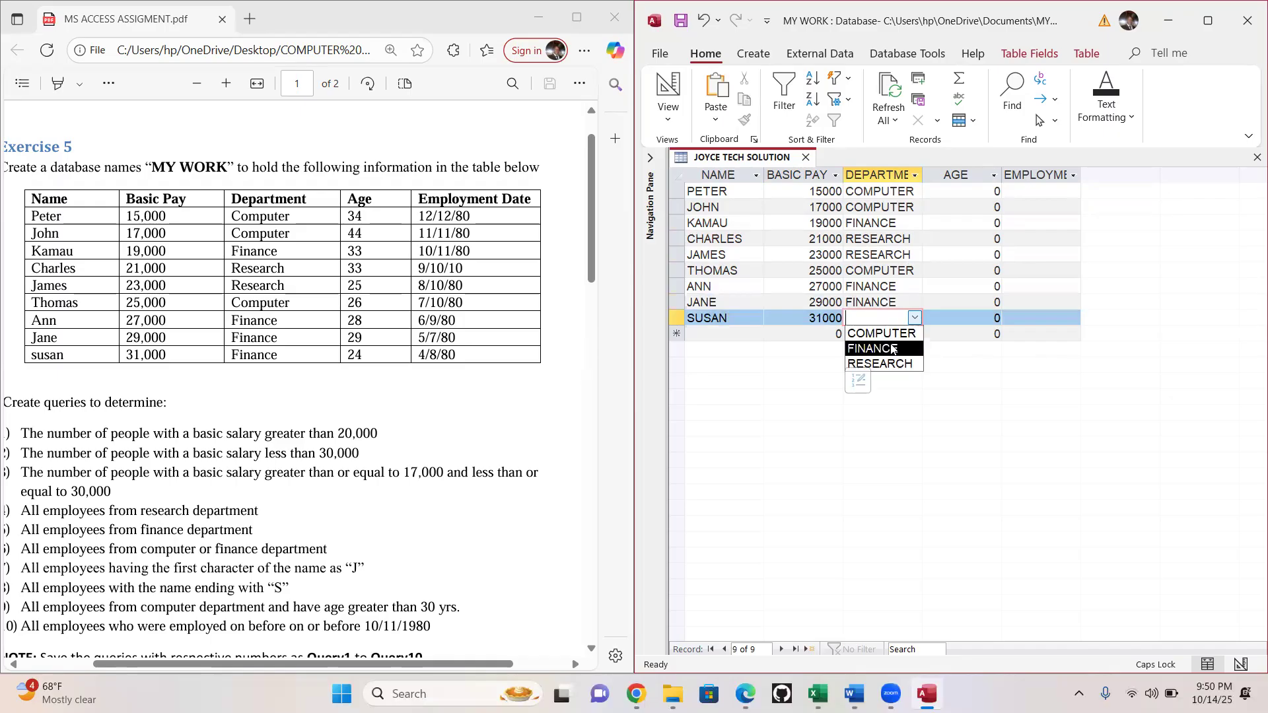
{"action": "left_click", "coordinate": [883, 349]}
Enter the ages 34, 44, 33, 33 and 25 for the first five employees
{"action": "left_click", "coordinate": [997, 199]}
{"action": "left_click", "coordinate": [962, 197]}
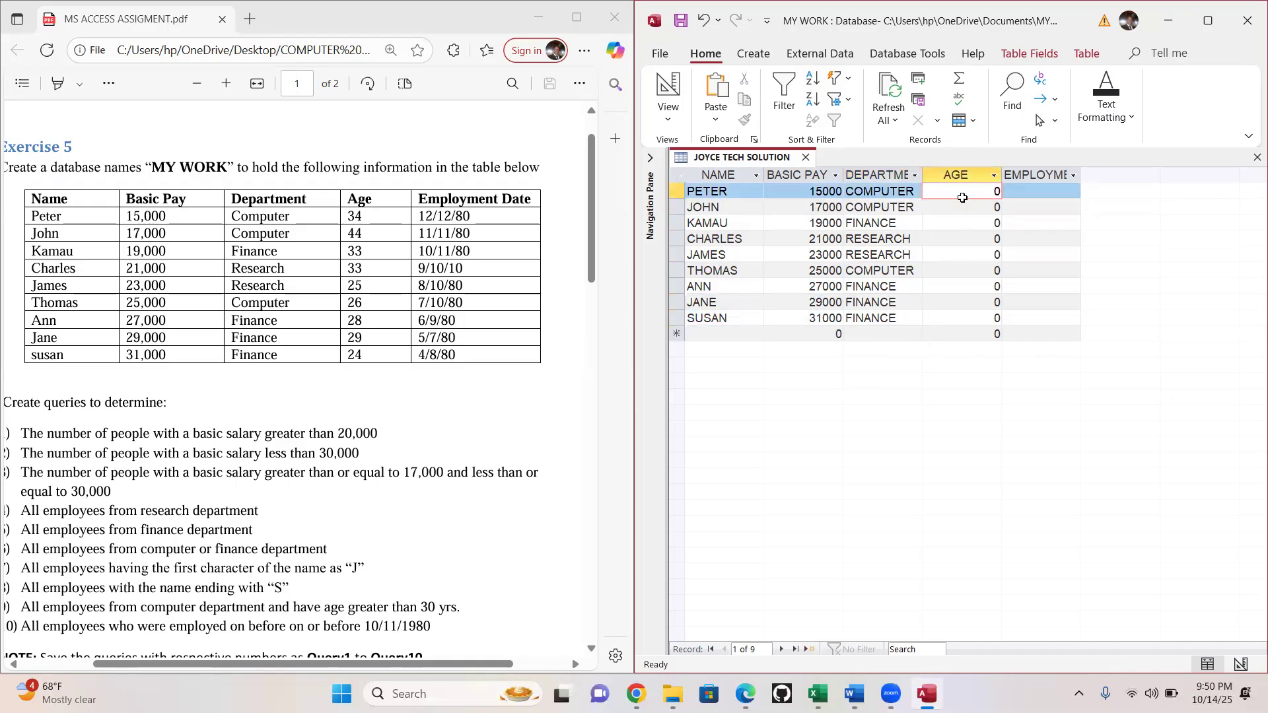
{"action": "type", "text": "34"}
{"action": "key", "text": "Delete"}
{"action": "key", "text": "Down"}
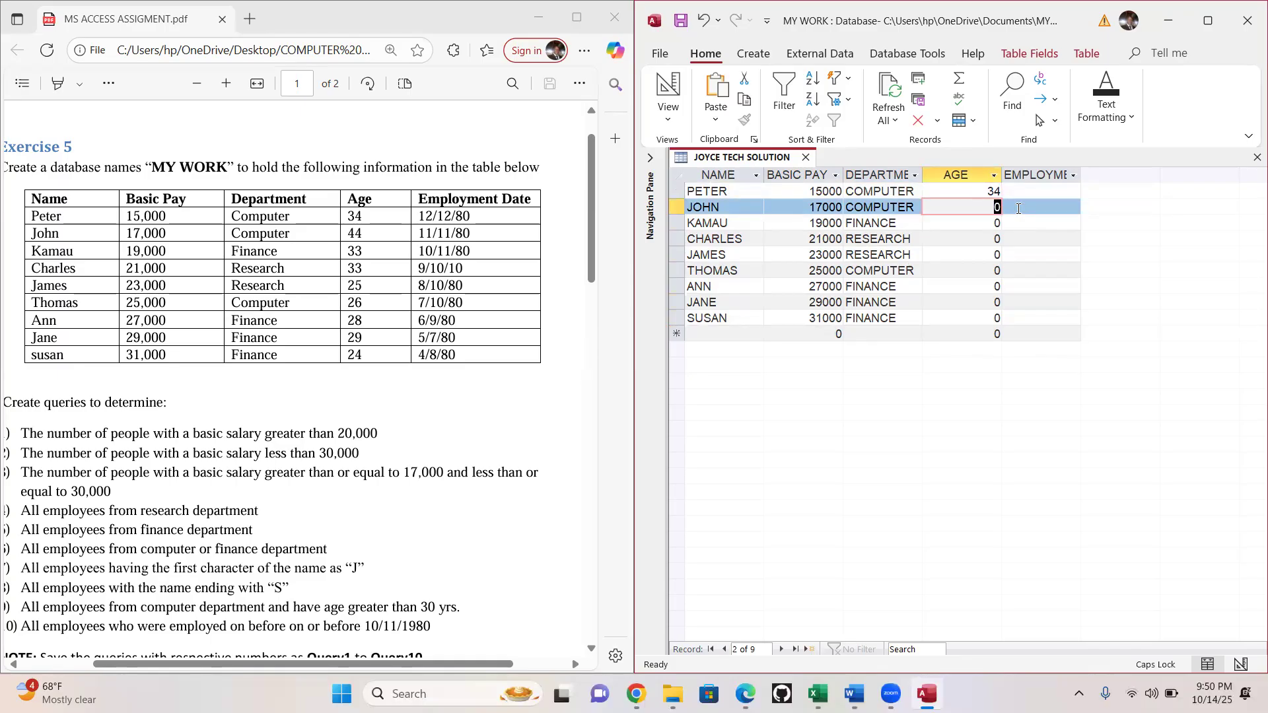
{"action": "type", "text": "44"}
{"action": "key", "text": "Down"}
{"action": "type", "text": "33"}
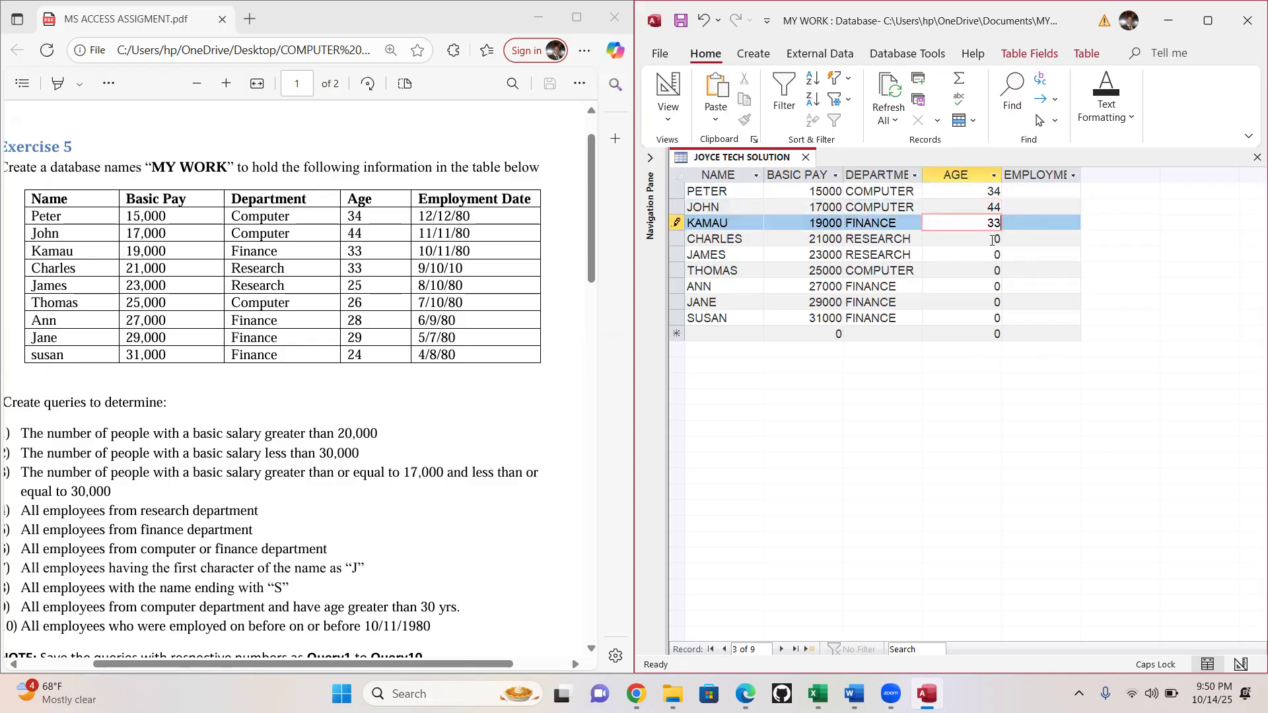
{"action": "key", "text": "Down"}
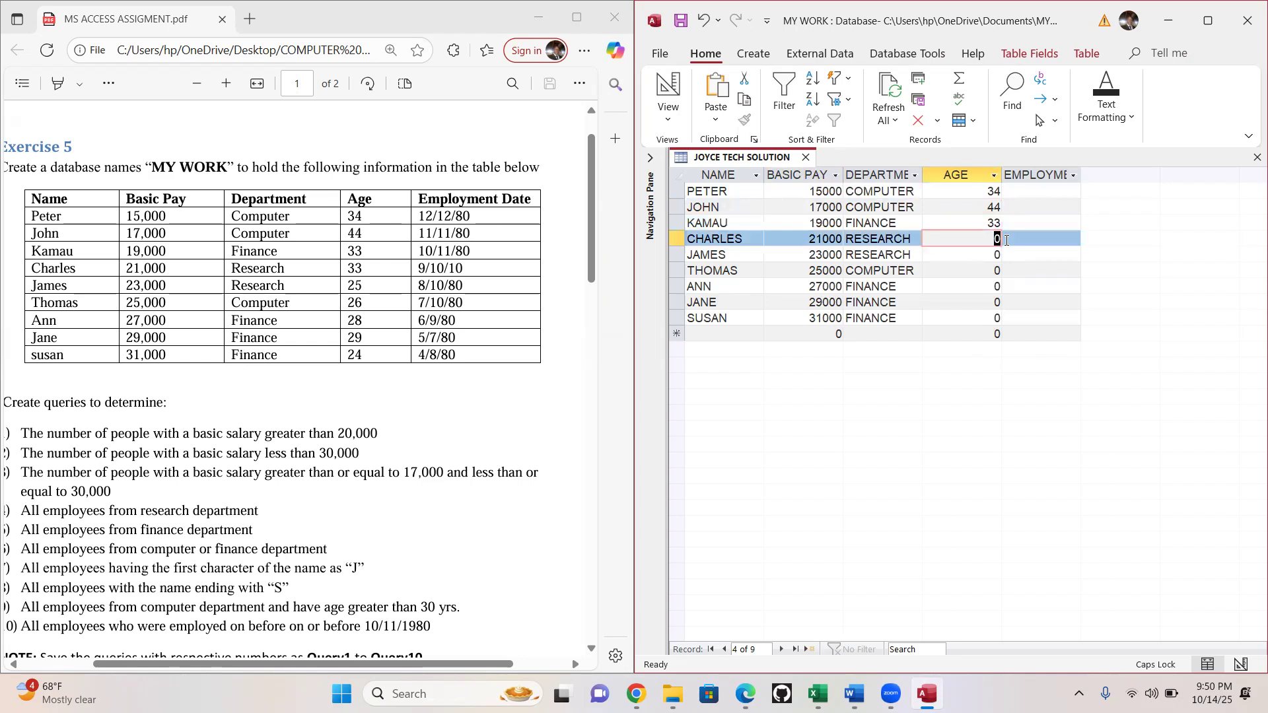
{"action": "type", "text": "33"}
{"action": "key", "text": "Down"}
{"action": "type", "text": "25"}
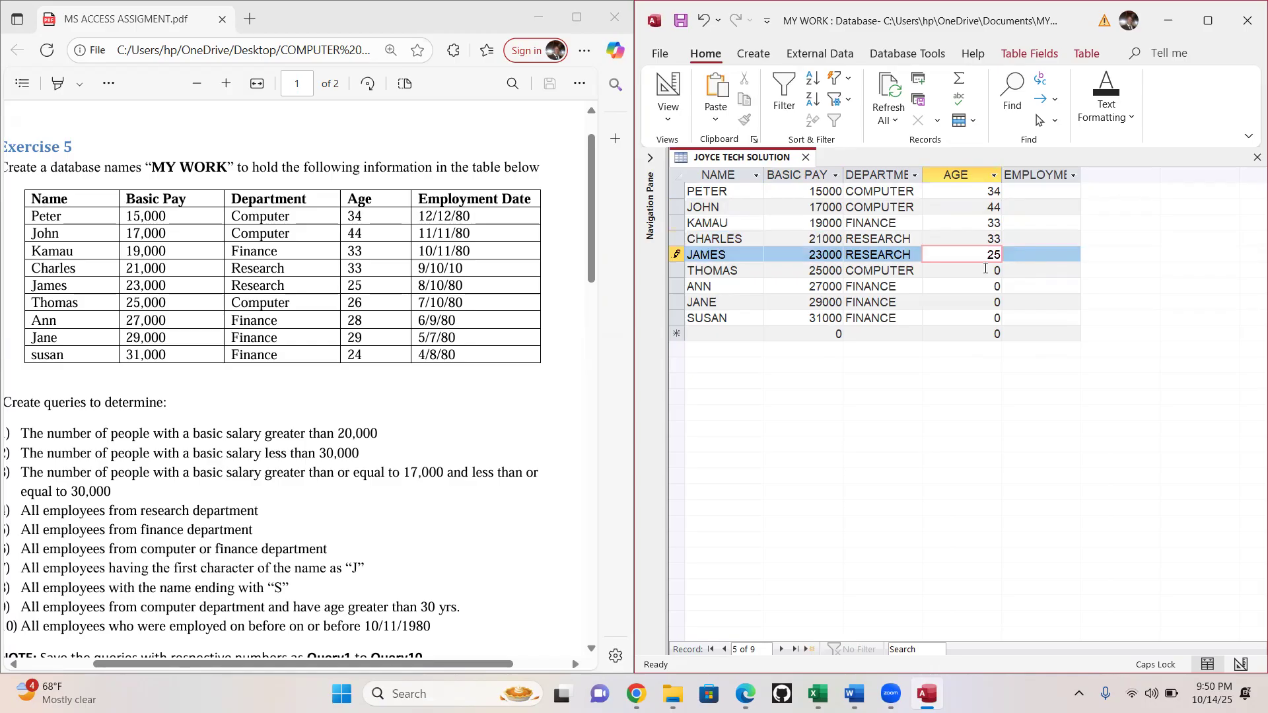
Enter the ages 26, 28, 29 and 29 for the sixth through ninth employees
{"action": "key", "text": "Down"}
{"action": "left_click", "coordinate": [997, 271]}
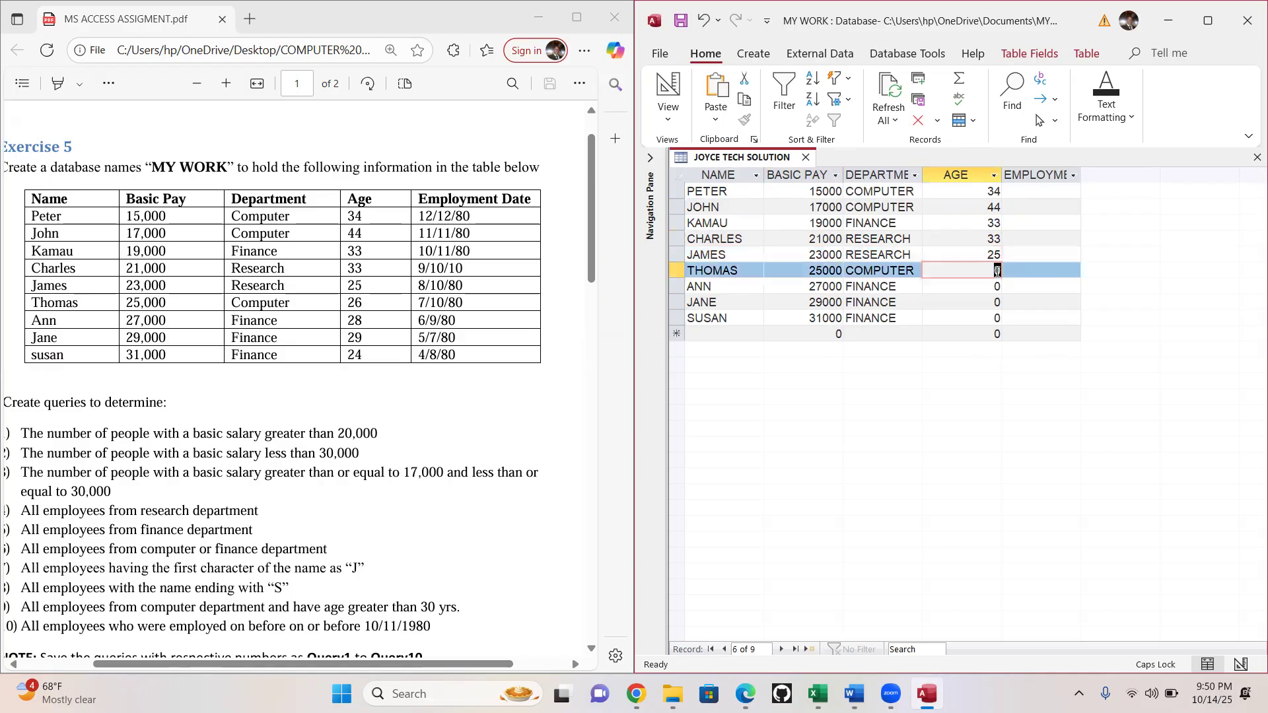
{"action": "type", "text": "26"}
{"action": "key", "text": "Down"}
{"action": "type", "text": "28"}
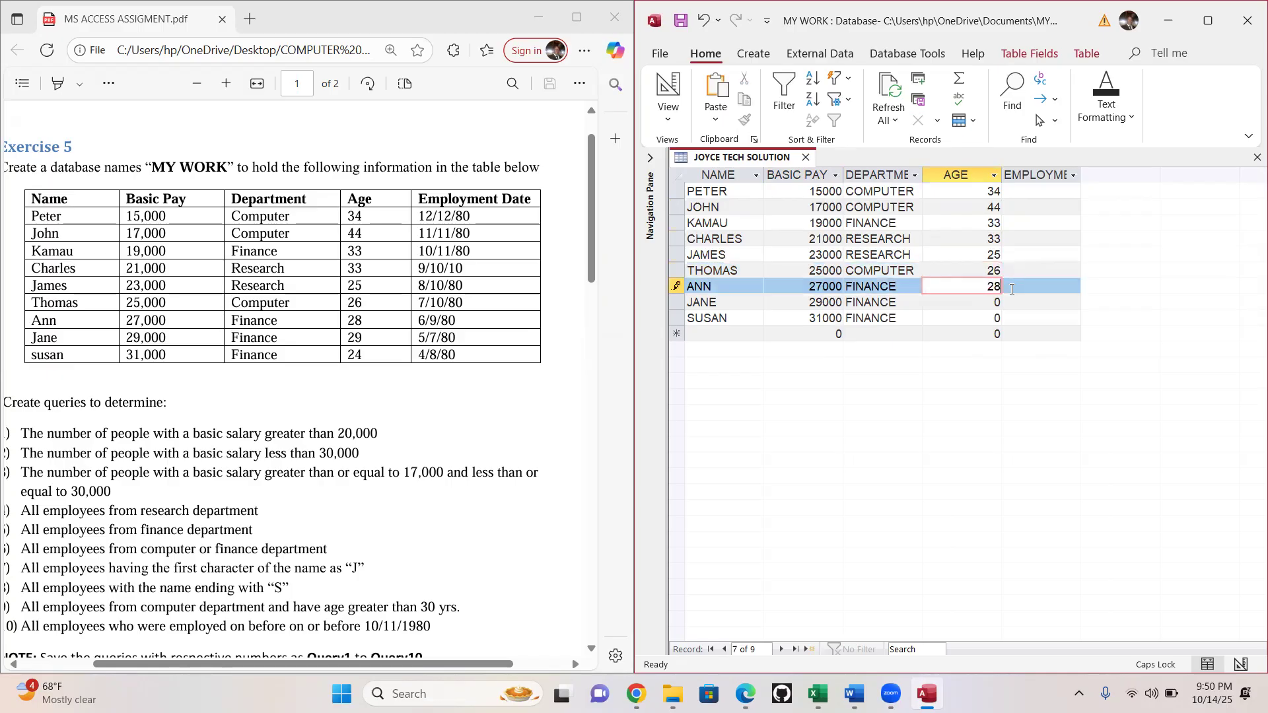
{"action": "key", "text": "Down"}
{"action": "type", "text": "29"}
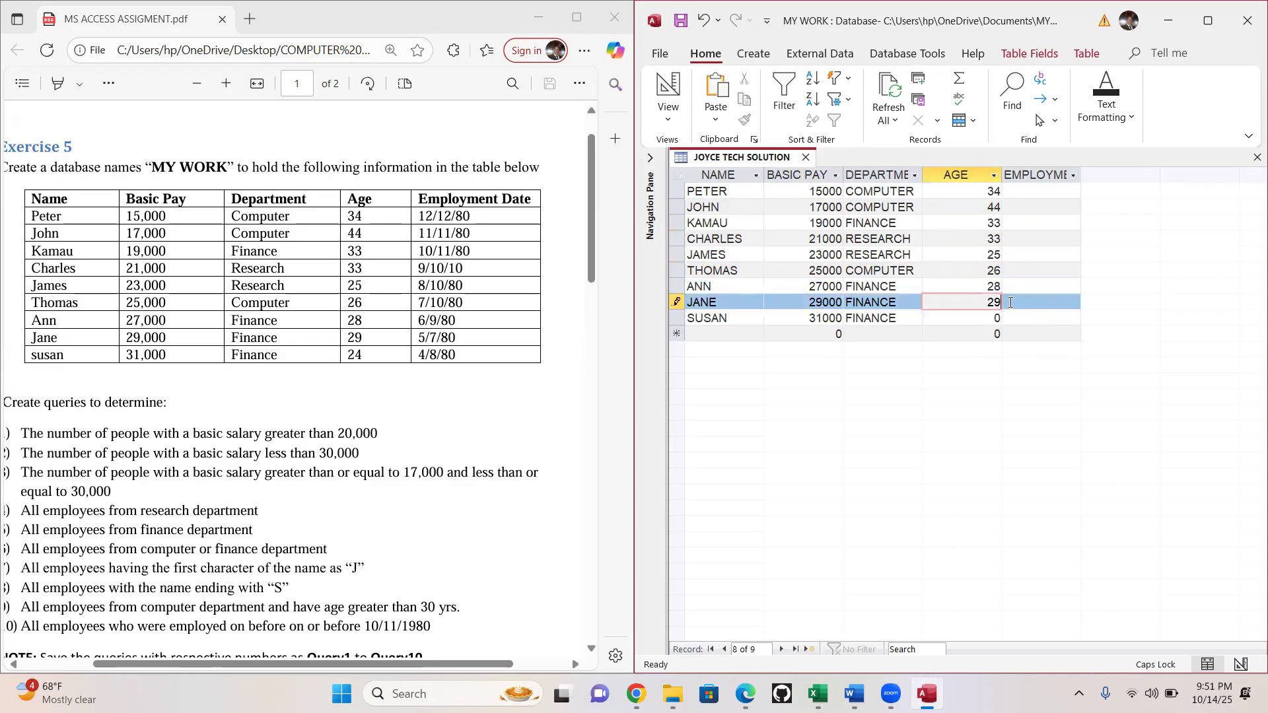
{"action": "key", "text": "Down"}
{"action": "left_click", "coordinate": [998, 318]}
{"action": "type", "text": "29"}
Enter the age 24 in the empty record below the last employee and clear it again
{"action": "key", "text": "Down"}
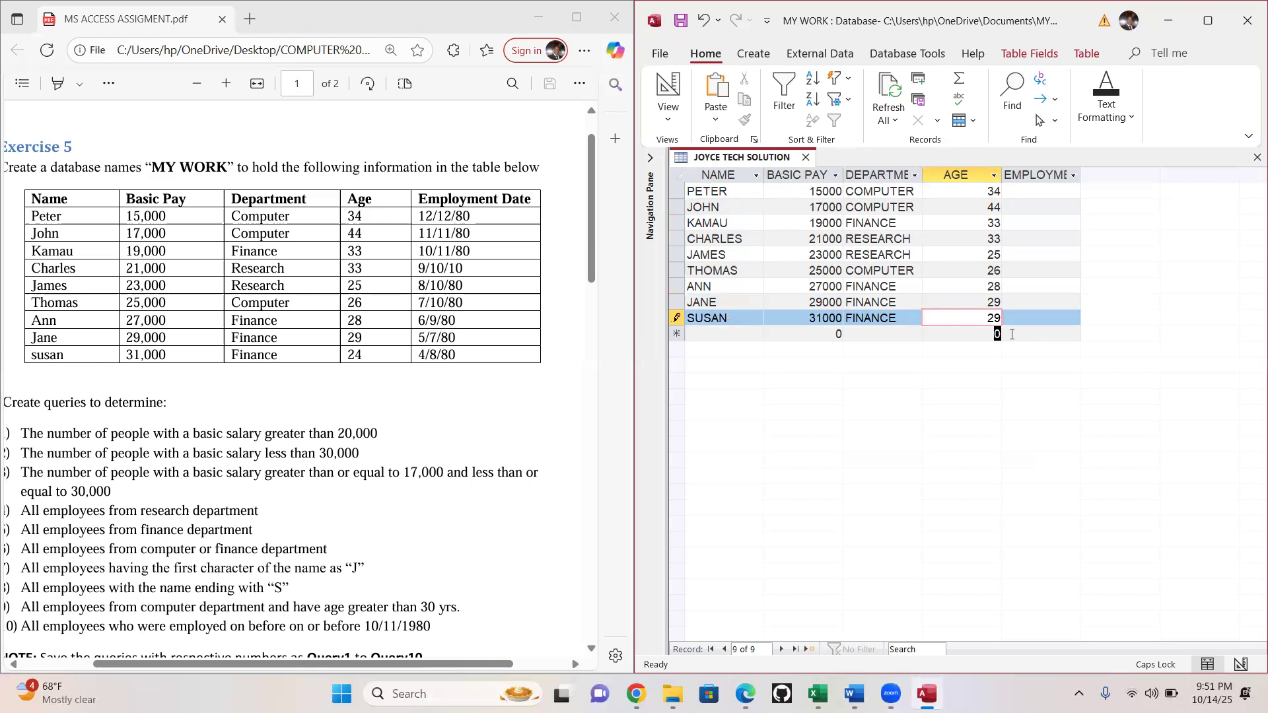
{"action": "type", "text": "24"}
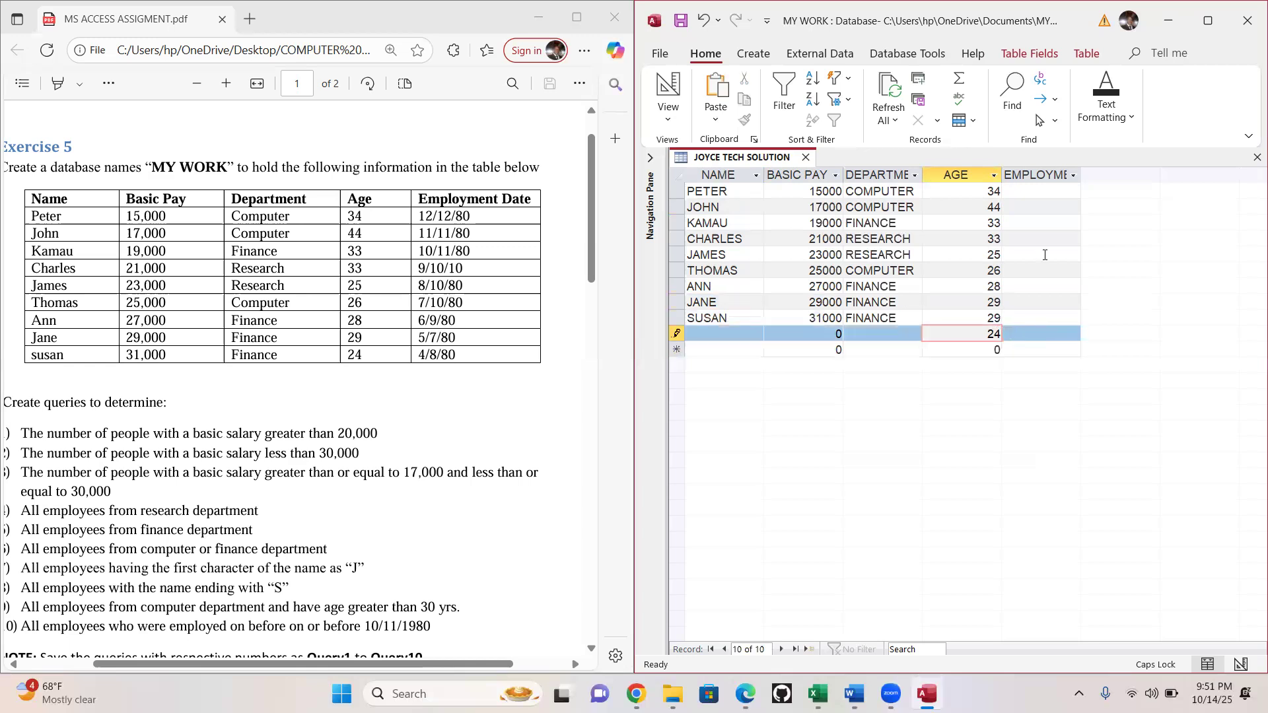
{"action": "double_click", "coordinate": [1007, 330]}
{"action": "key", "text": "BackSpace"}
Delete the extra empty record below the last employee in the table
{"action": "left_click", "coordinate": [676, 331]}
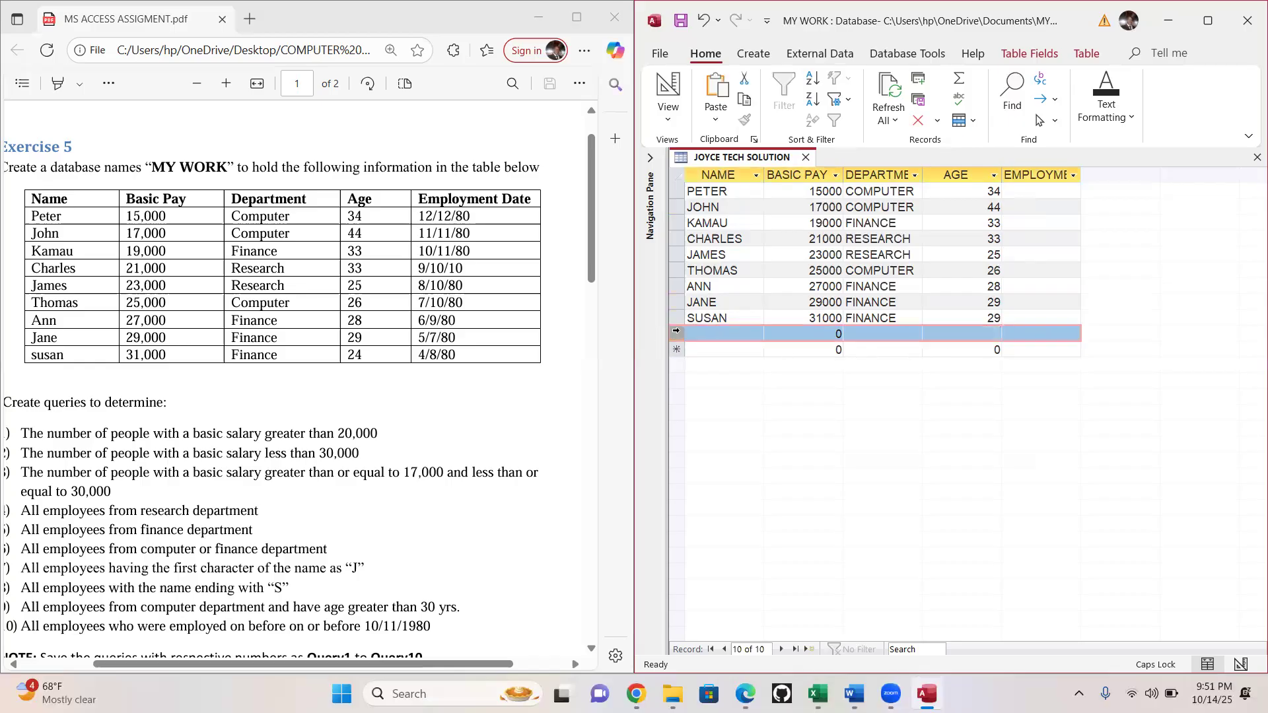
{"action": "right_click", "coordinate": [676, 331]}
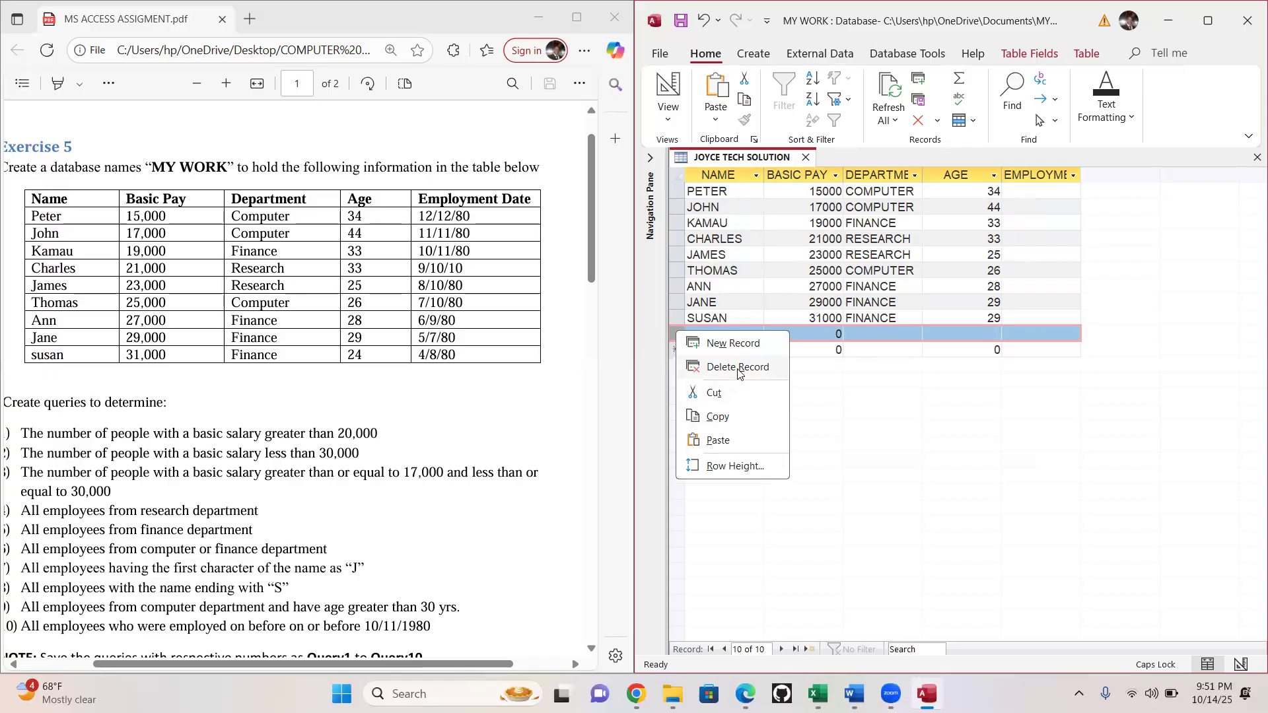
{"action": "left_click", "coordinate": [738, 368]}
{"action": "left_click", "coordinate": [994, 399]}
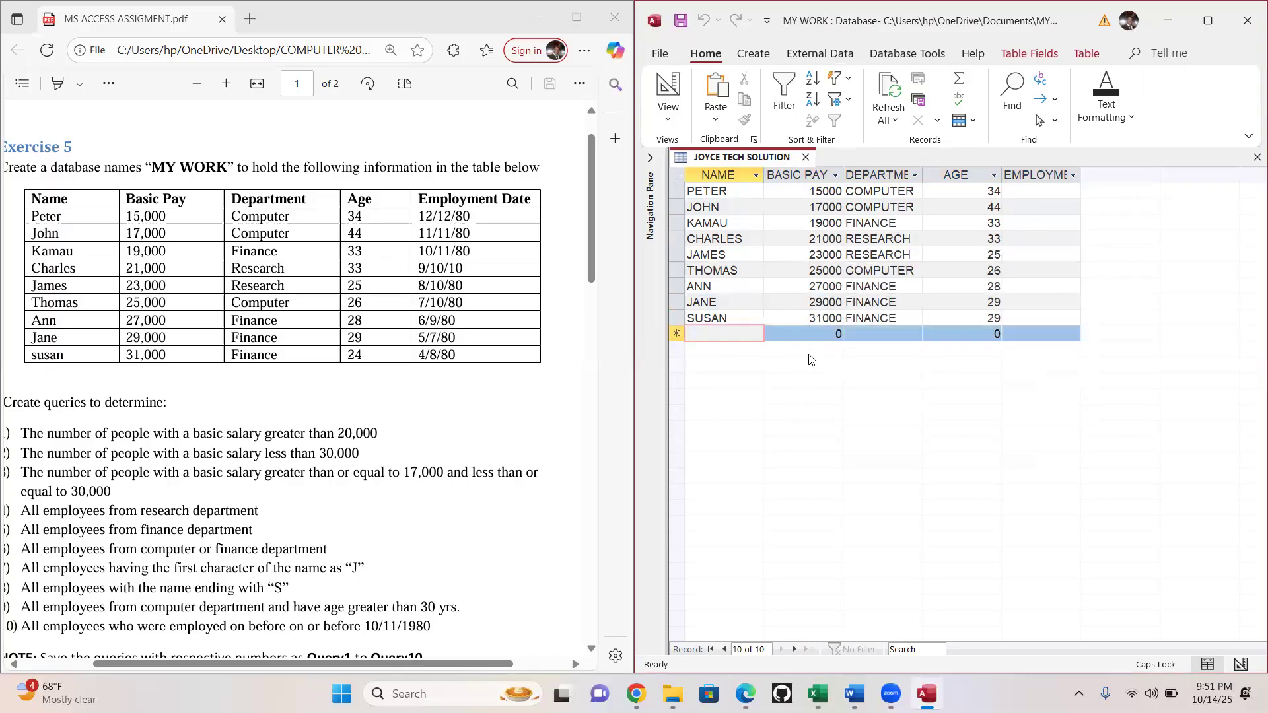
{"action": "left_click", "coordinate": [678, 332]}
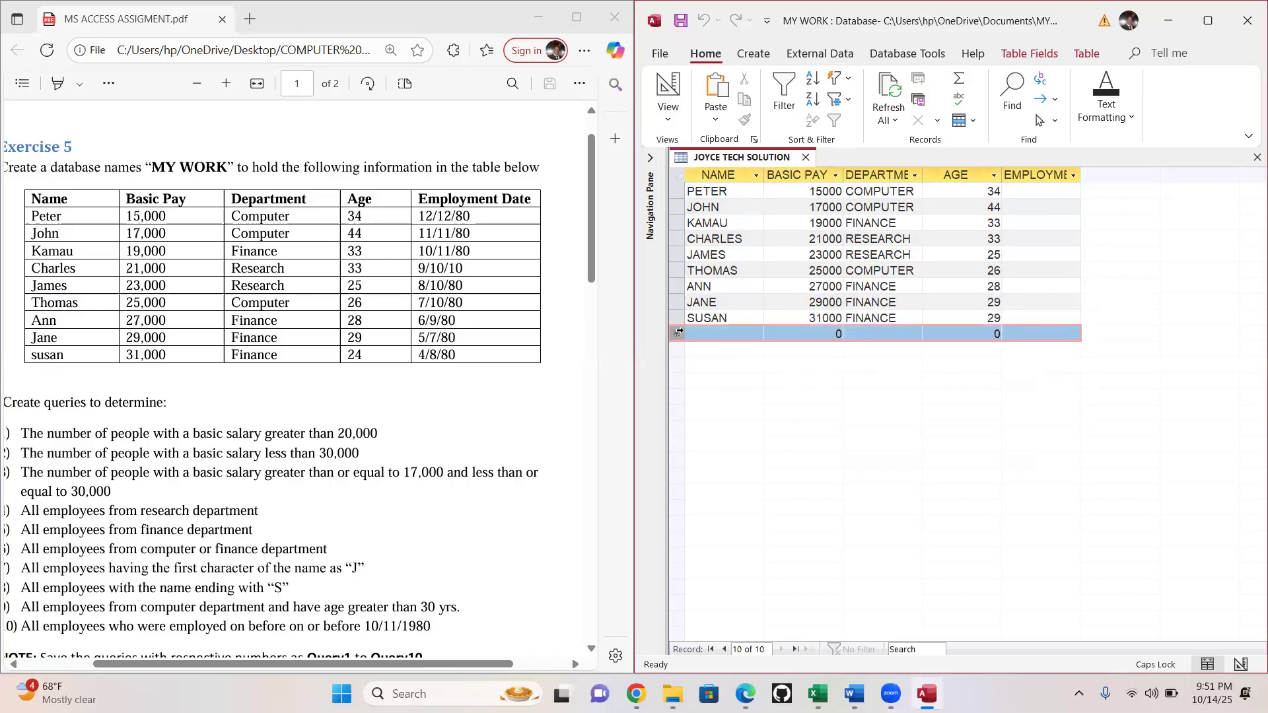
{"action": "right_click", "coordinate": [678, 332]}
{"action": "left_click", "coordinate": [984, 365]}
Widen the EMPLOYMENT DATE column and enter 12/12/80, 11/11/80 and 10/11/80 for the first three employees
{"action": "left_click", "coordinate": [1033, 191]}
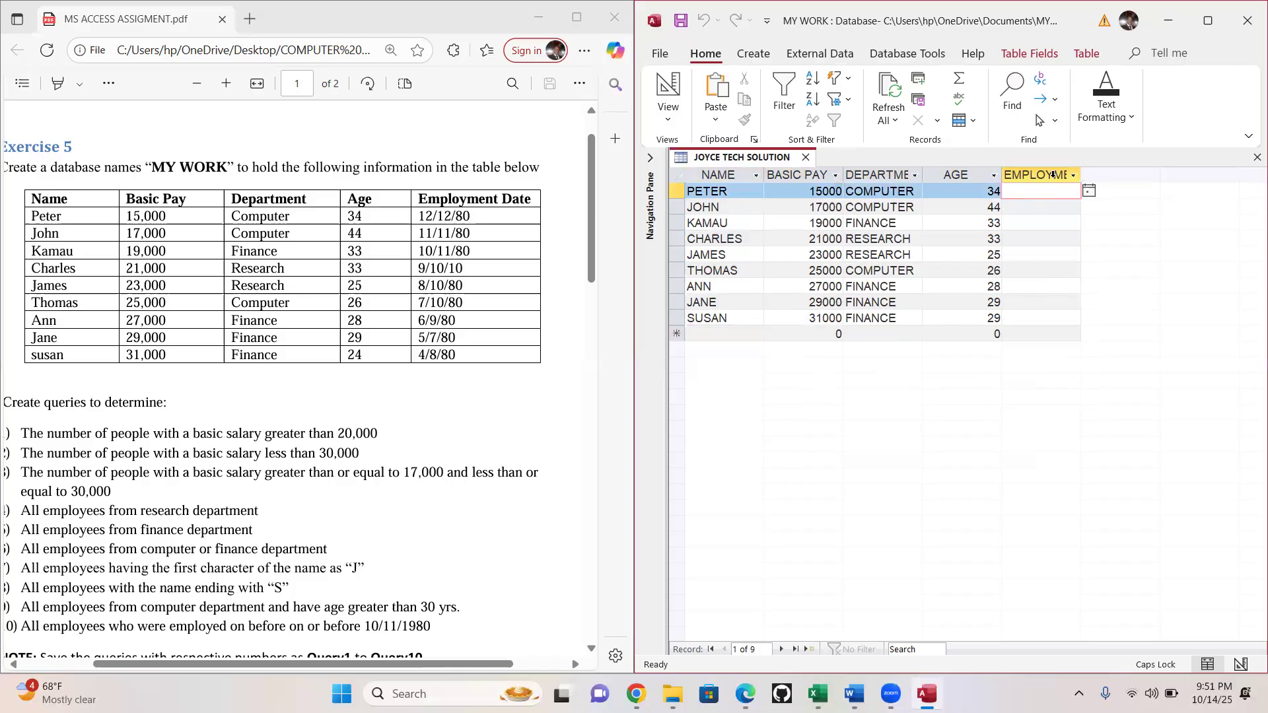
{"action": "left_click_drag", "start_coordinate": [1081, 175], "coordinate": [1146, 174]}
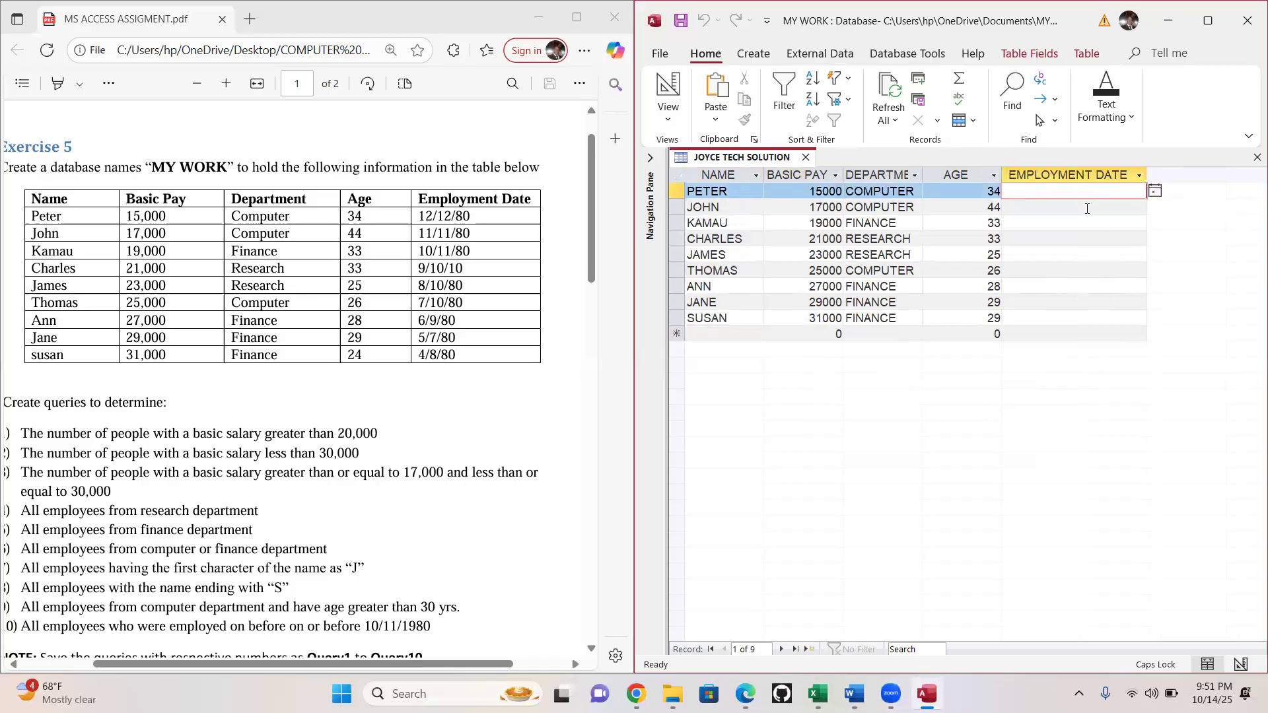
{"action": "key", "text": "Caps_Lock"}
{"action": "type", "text": "12/12/80"}
{"action": "left_click", "coordinate": [1080, 208]}
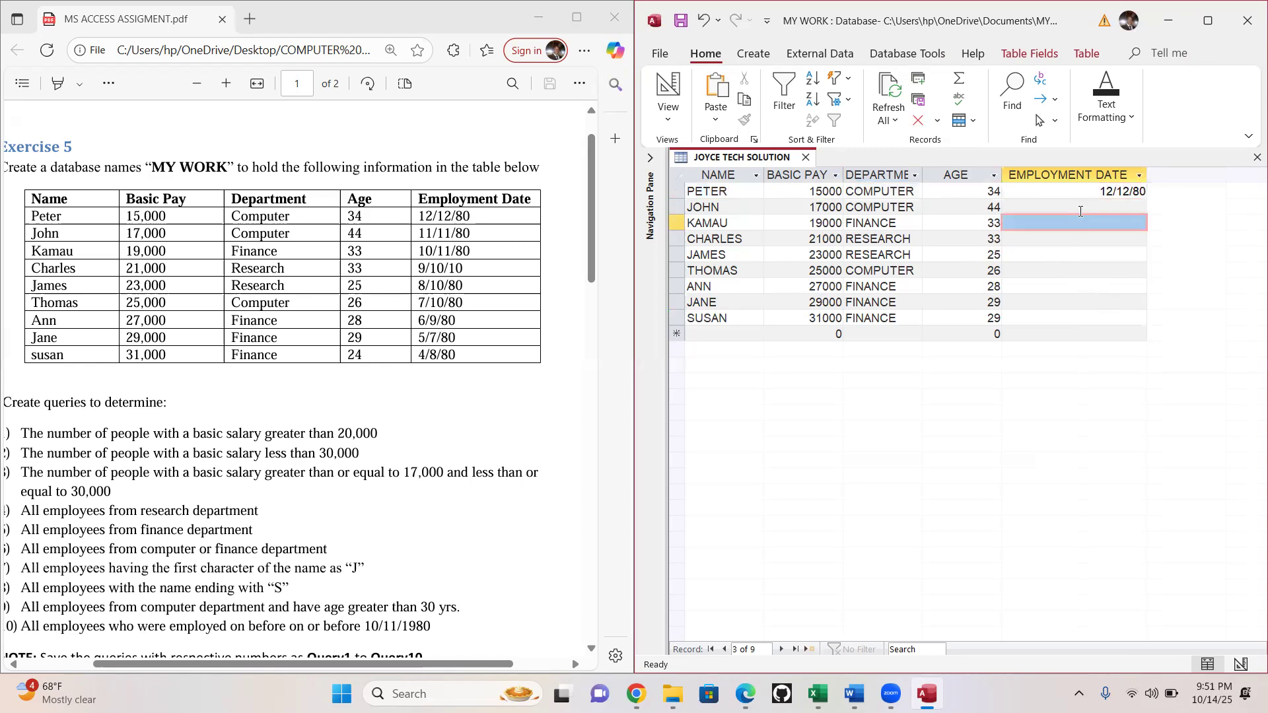
{"action": "type", "text": "11"}
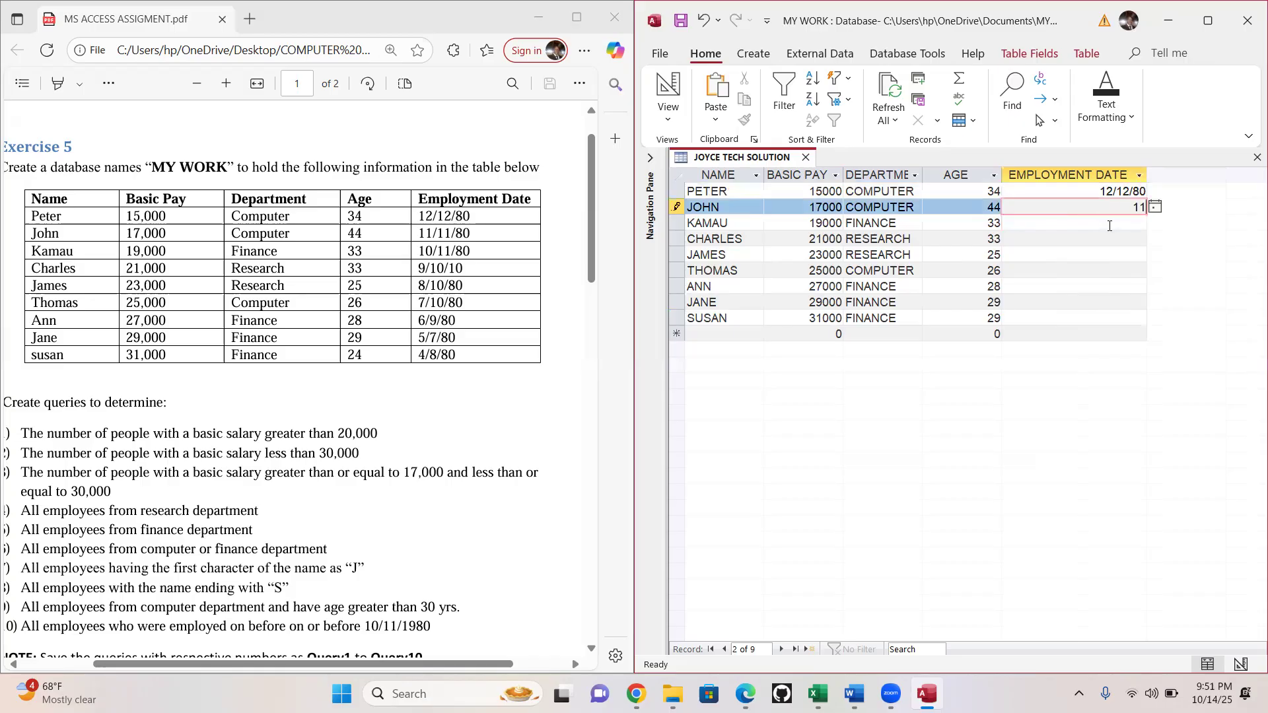
{"action": "type", "text": "/11/80"}
{"action": "left_click", "coordinate": [1117, 224]}
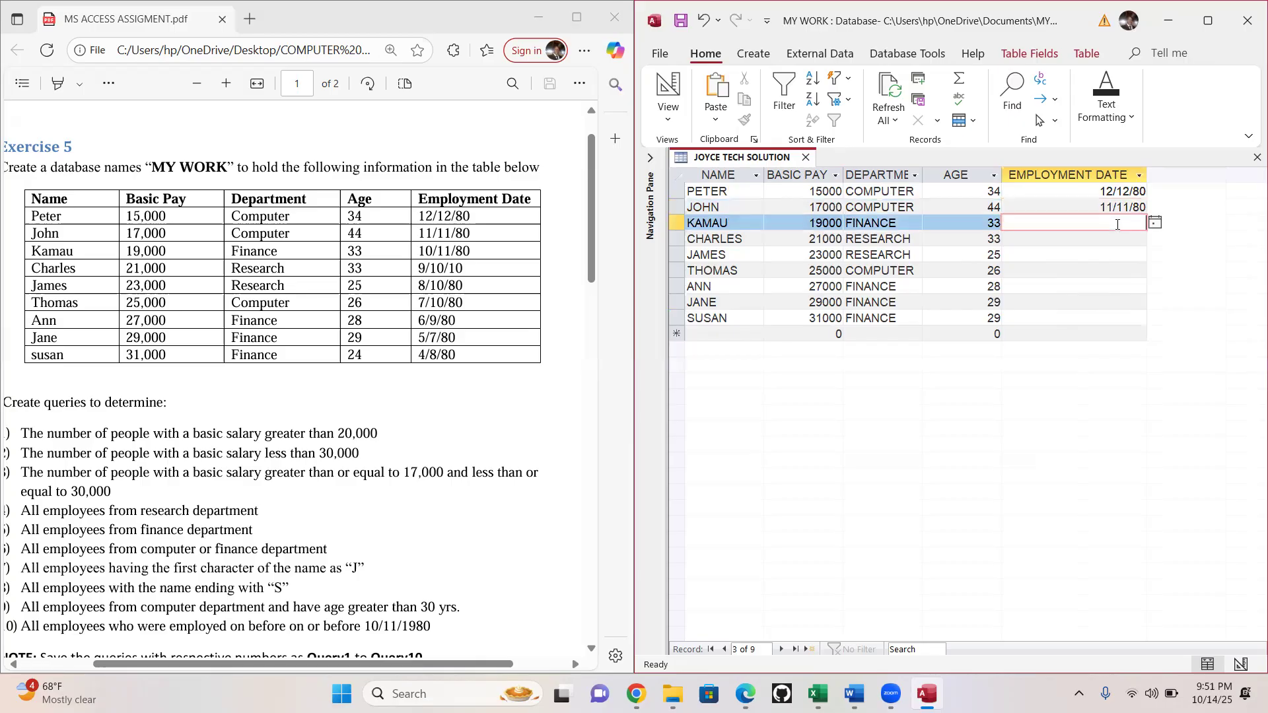
{"action": "type", "text": "10/11/80"}
Enter the employment dates 09/10/10, 07/10/80 and 06/09/80 for the fourth through sixth employees
{"action": "left_click", "coordinate": [1127, 239]}
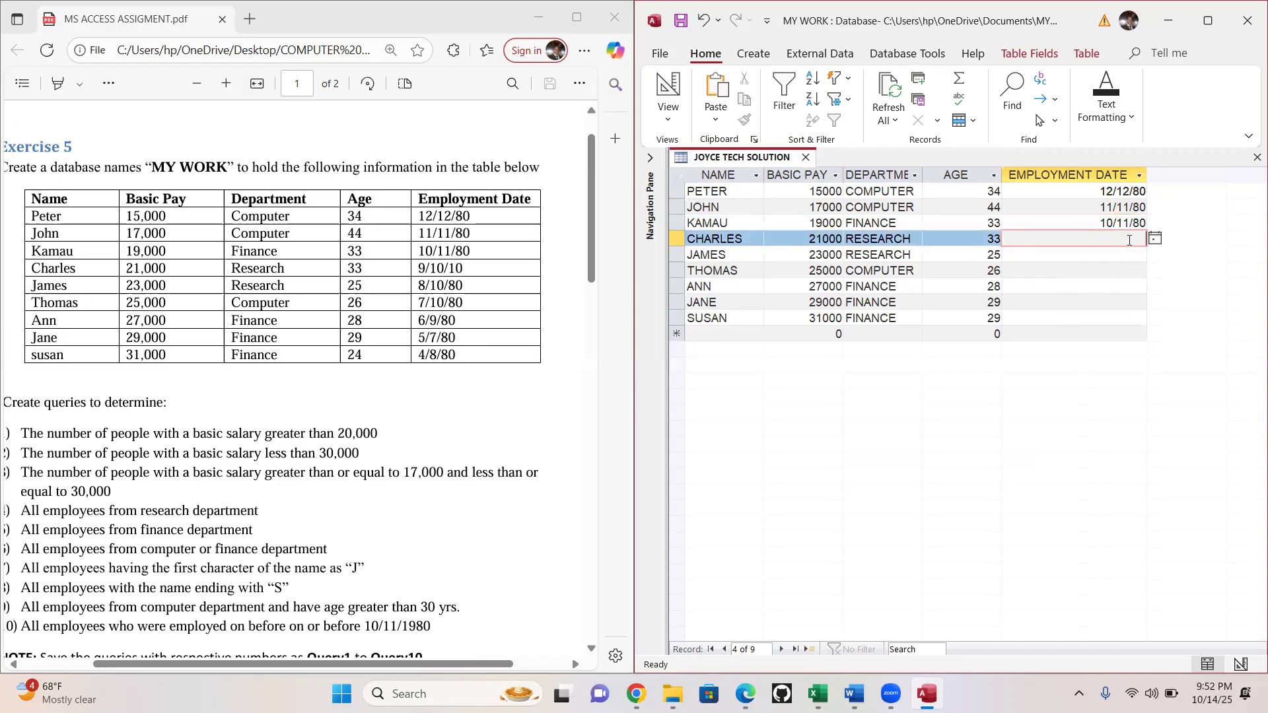
{"action": "type", "text": "9/10/10"}
{"action": "left_click", "coordinate": [1144, 255]}
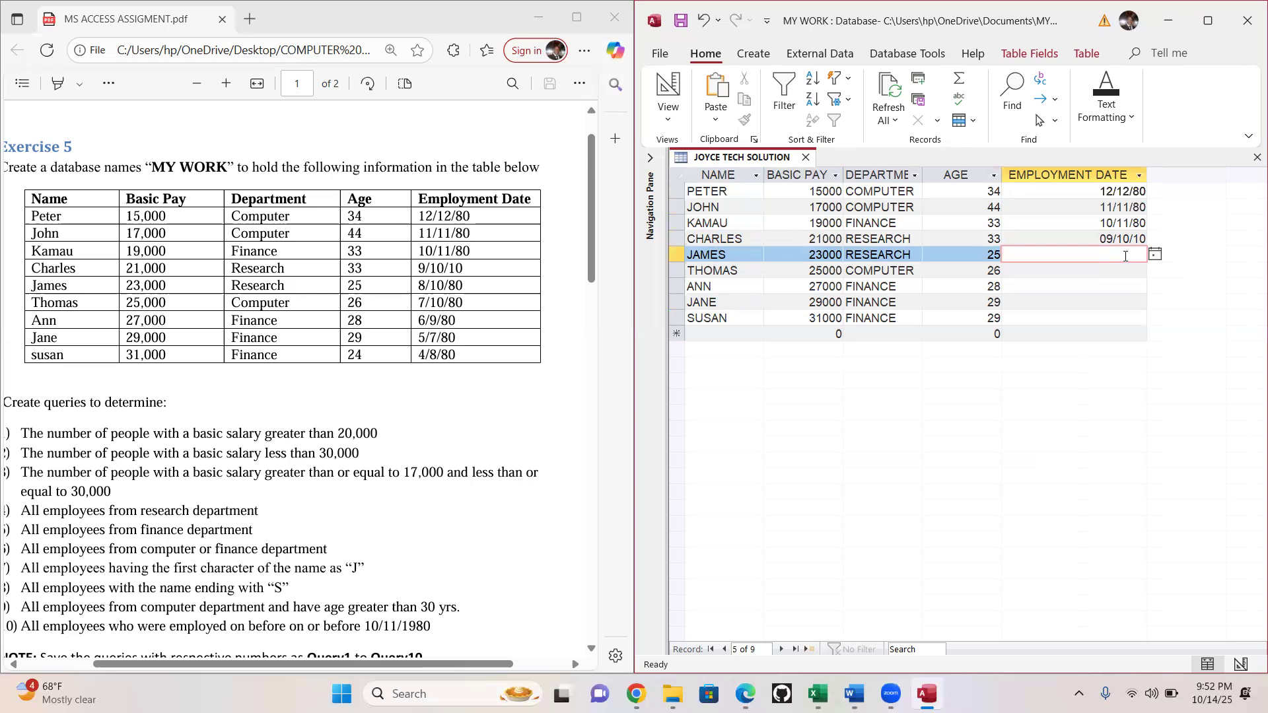
{"action": "type", "text": "7/10/80"}
{"action": "left_click", "coordinate": [1131, 270]}
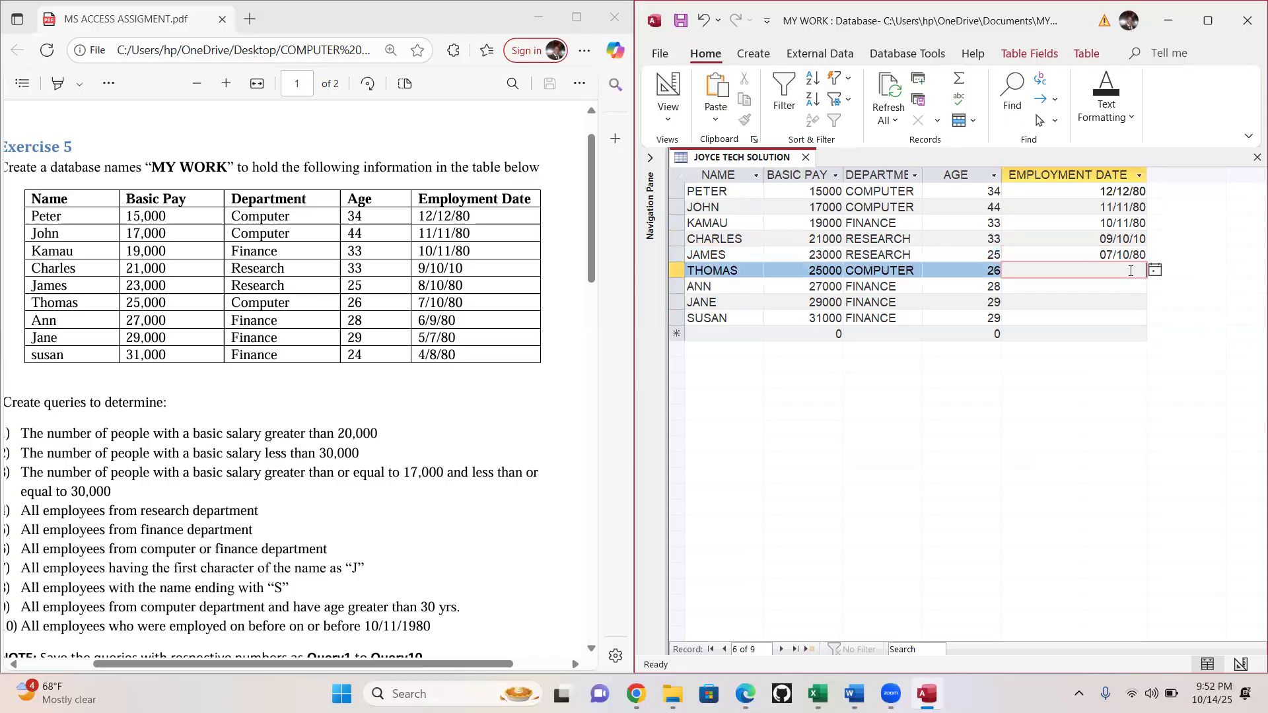
{"action": "type", "text": "6"}
{"action": "type", "text": "/09/"}
{"action": "type", "text": "80"}
Enter the employment dates 05/07/80 and 04/08/80 for the seventh and eighth employees
{"action": "left_click", "coordinate": [1125, 287]}
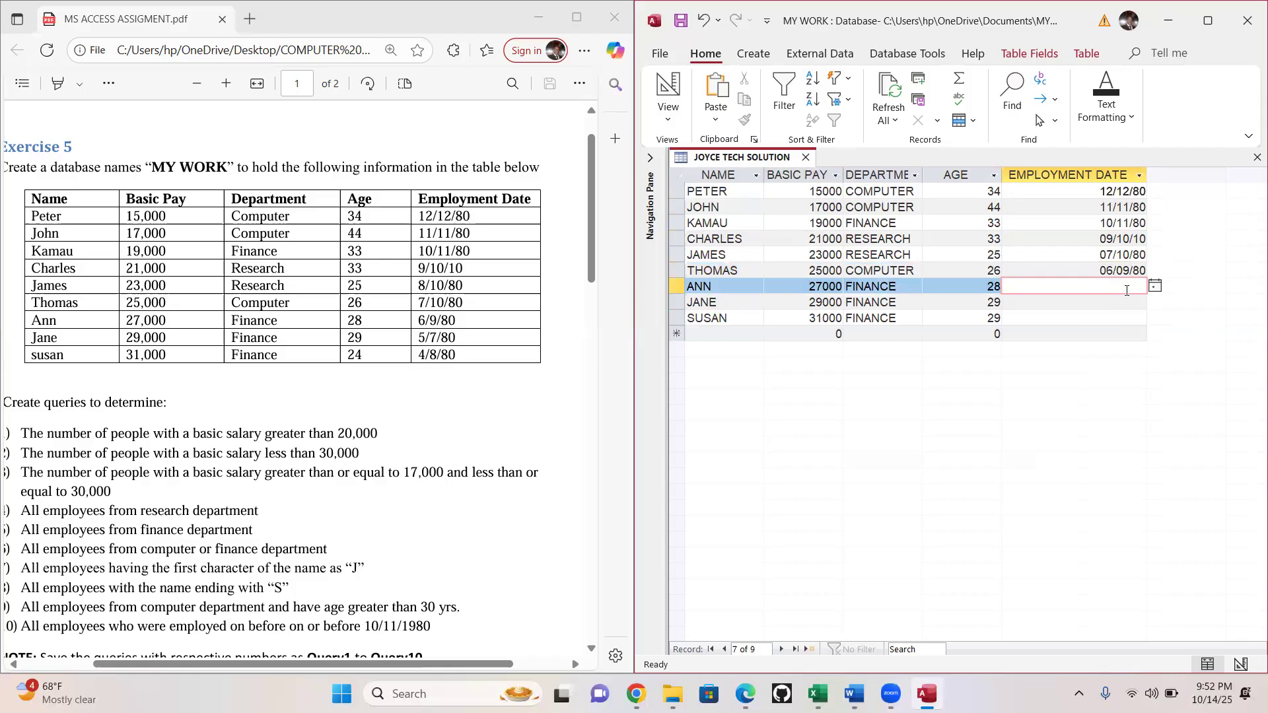
{"action": "type", "text": "5"}
{"action": "type", "text": "/0"}
{"action": "type", "text": "7"}
{"action": "type", "text": "/"}
{"action": "type", "text": "80"}
{"action": "left_click", "coordinate": [1112, 303]}
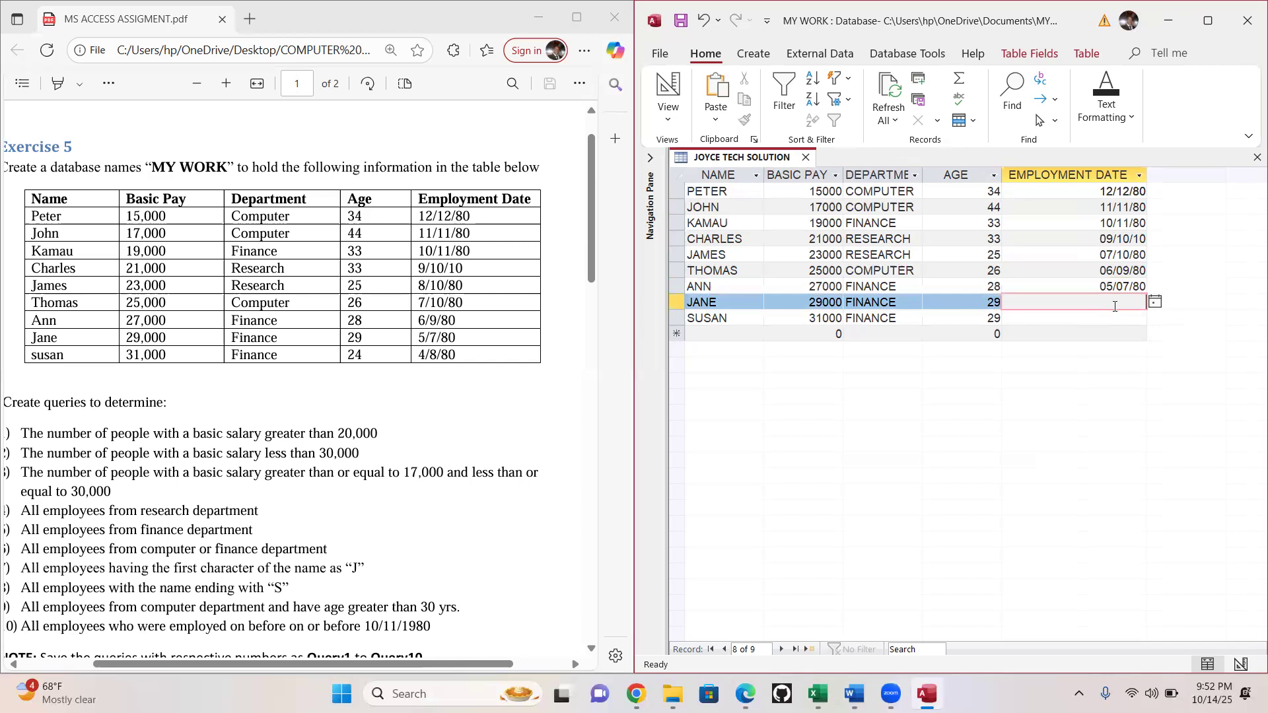
{"action": "type", "text": "4"}
{"action": "type", "text": "/0"}
{"action": "type", "text": "8/"}
{"action": "type", "text": "80"}
Pick October 14, 2025 from the calendar as the last employee's employment date
{"action": "left_click", "coordinate": [1125, 334]}
{"action": "left_click", "coordinate": [1133, 318]}
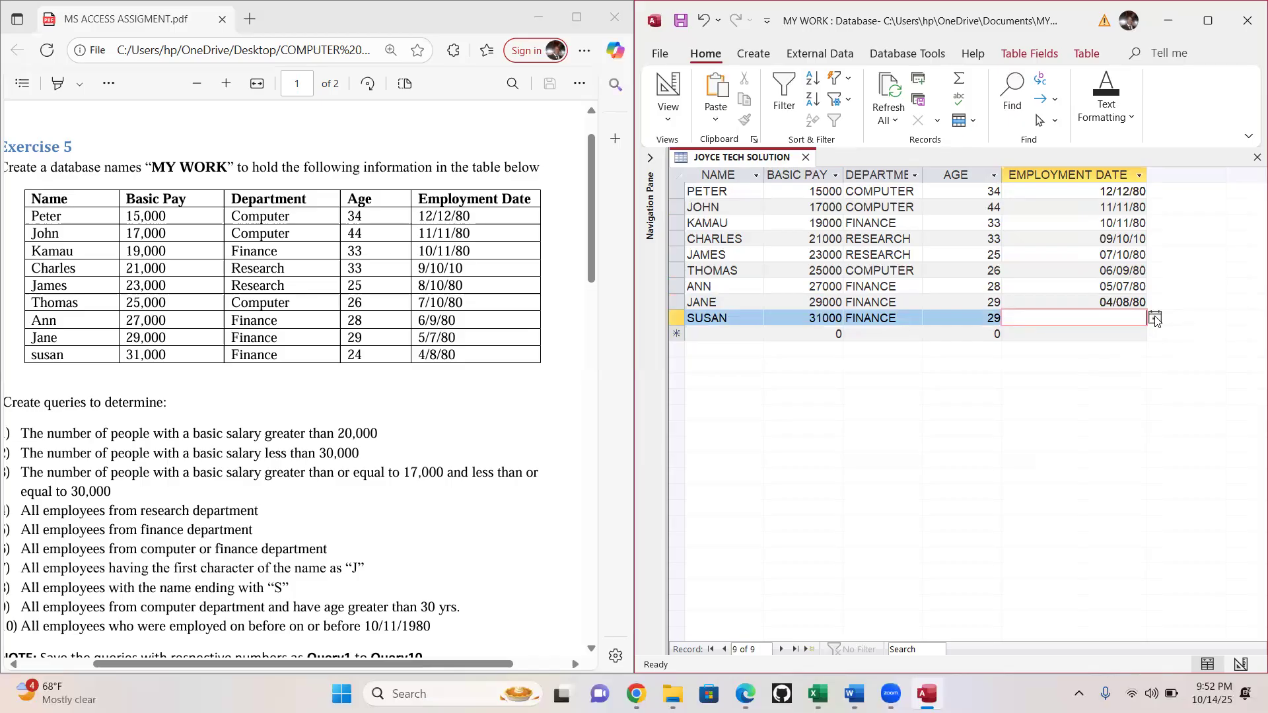
{"action": "left_click", "coordinate": [1155, 319]}
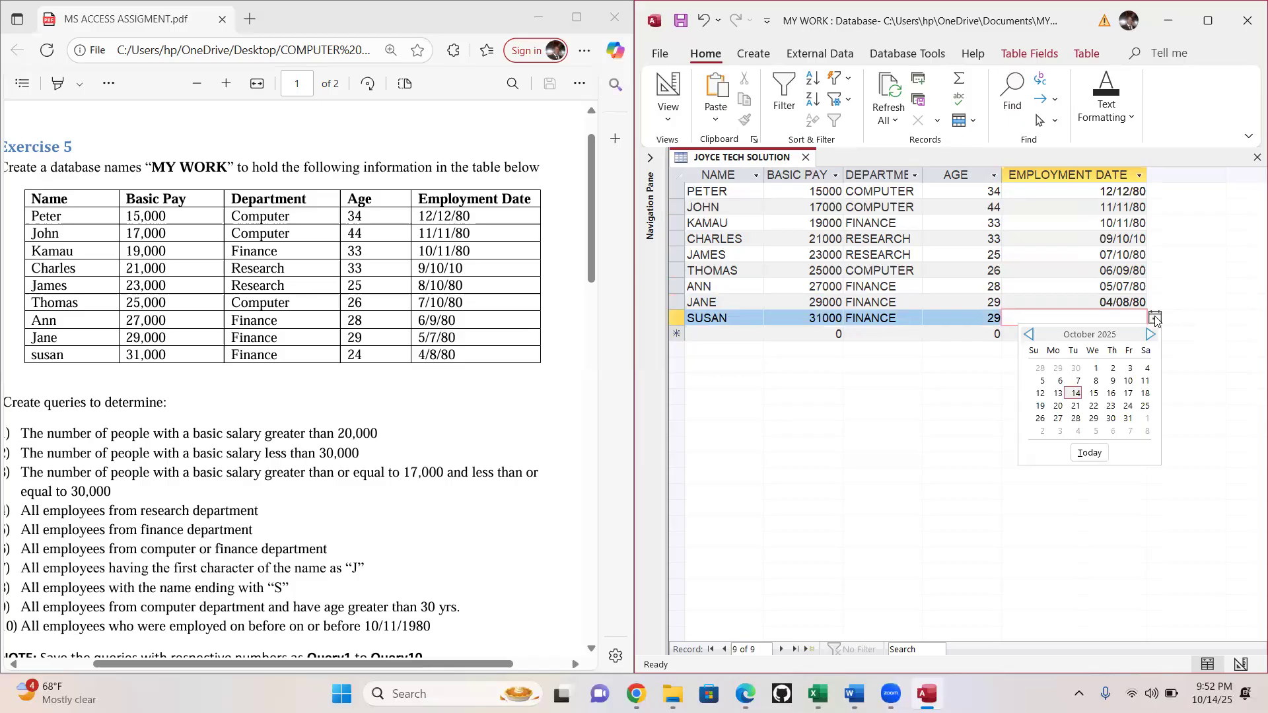
{"action": "left_click", "coordinate": [1072, 396]}
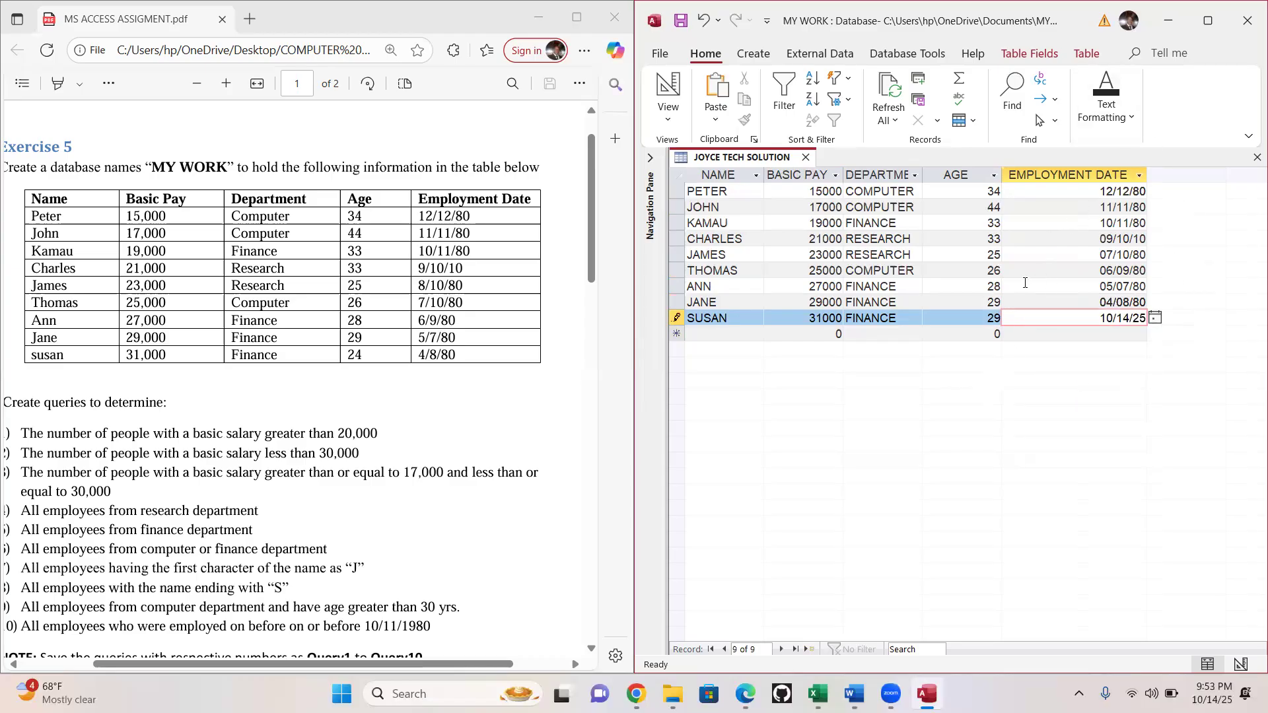
Maximize the database window with its object list shown, and widen the DEPARTMENT and BASIC PAY columns to fit their headings
{"action": "left_click", "coordinate": [1207, 20]}
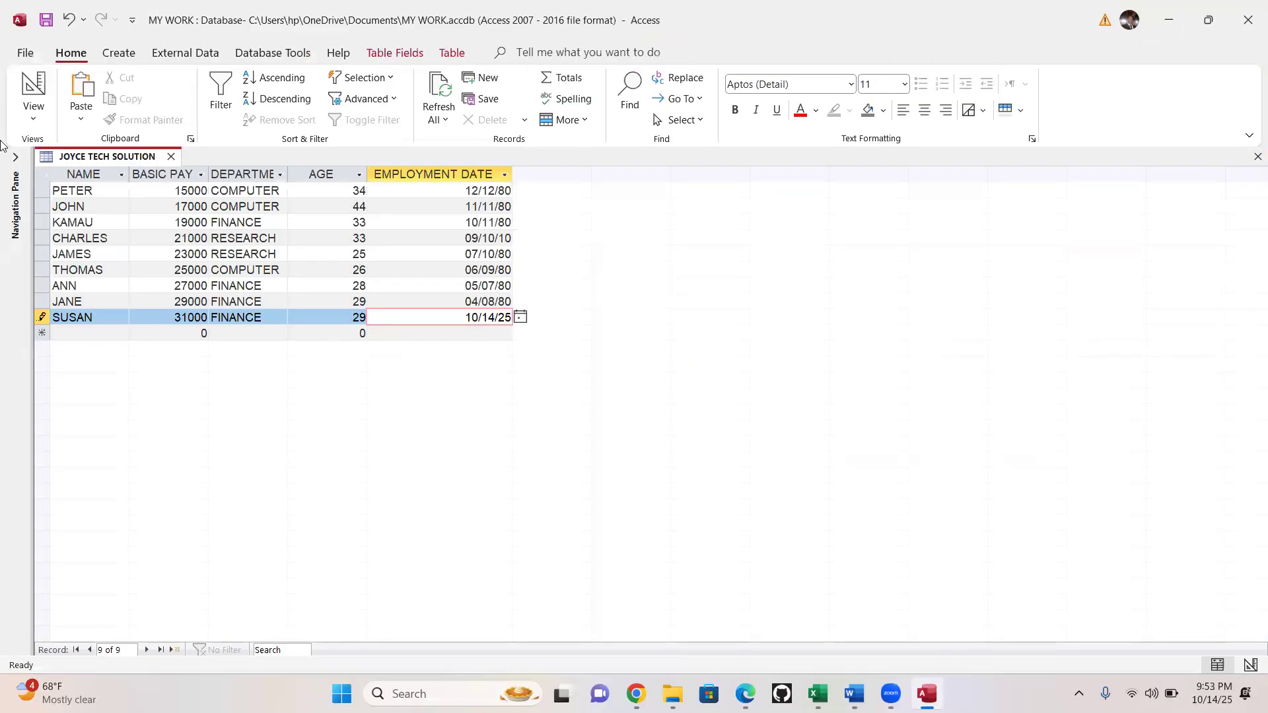
{"action": "left_click", "coordinate": [14, 156]}
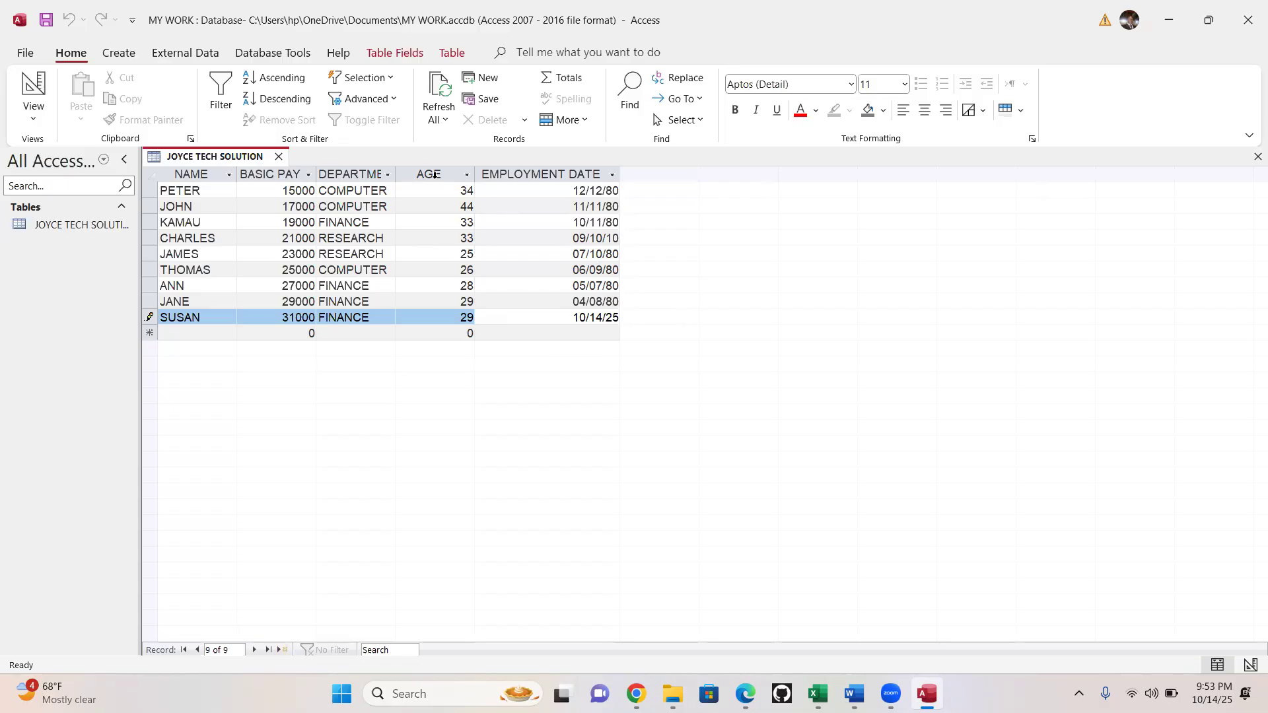
{"action": "left_click_drag", "start_coordinate": [394, 175], "coordinate": [413, 173]}
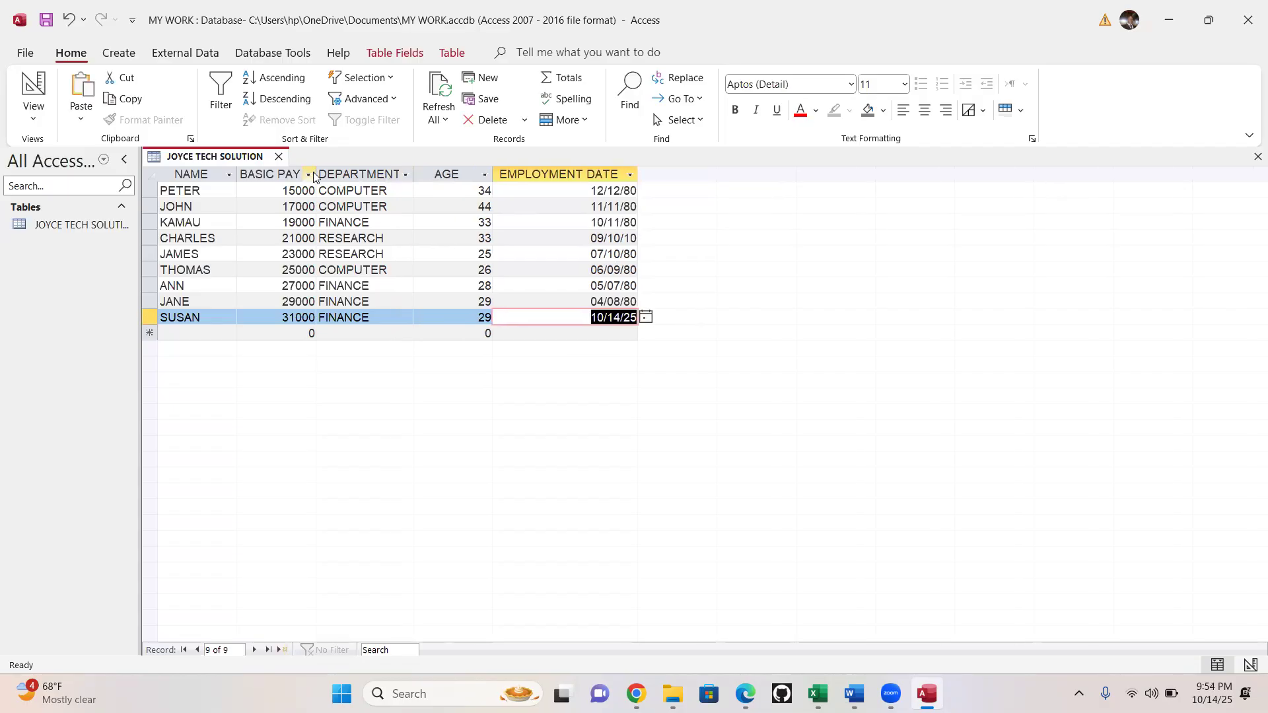
{"action": "left_click_drag", "start_coordinate": [318, 173], "coordinate": [329, 174]}
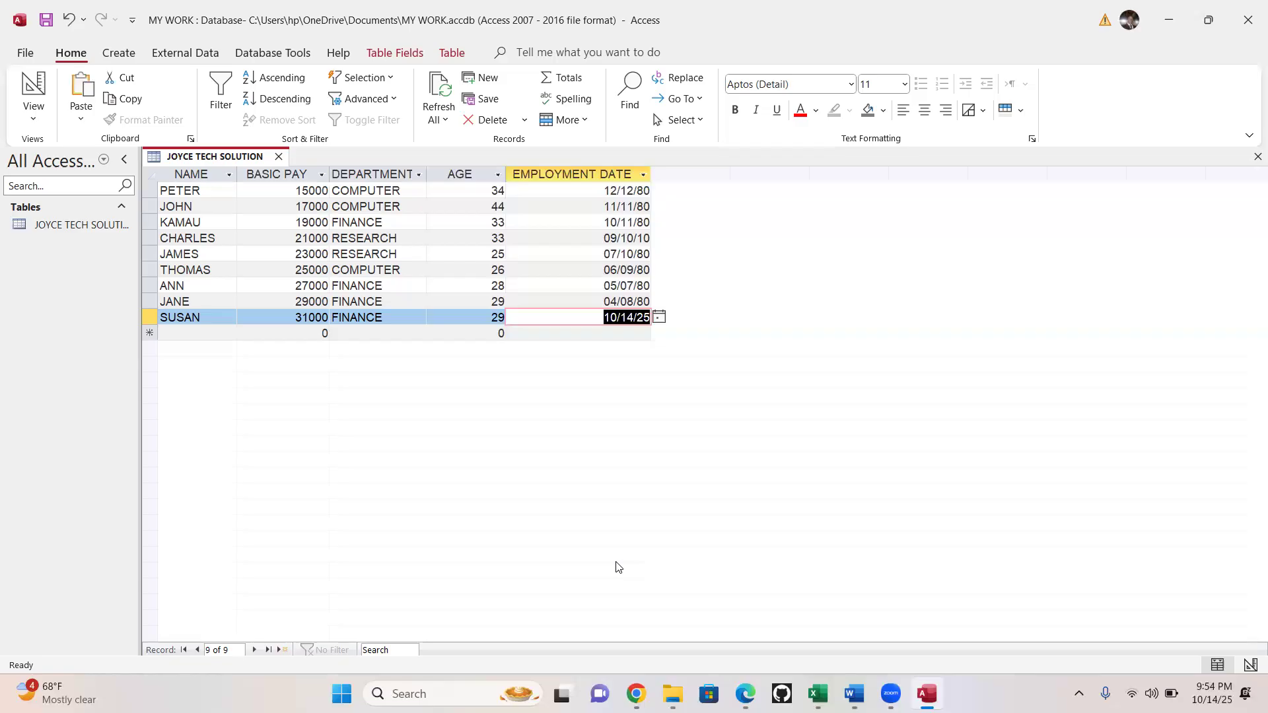
{"action": "left_click", "coordinate": [891, 693]}
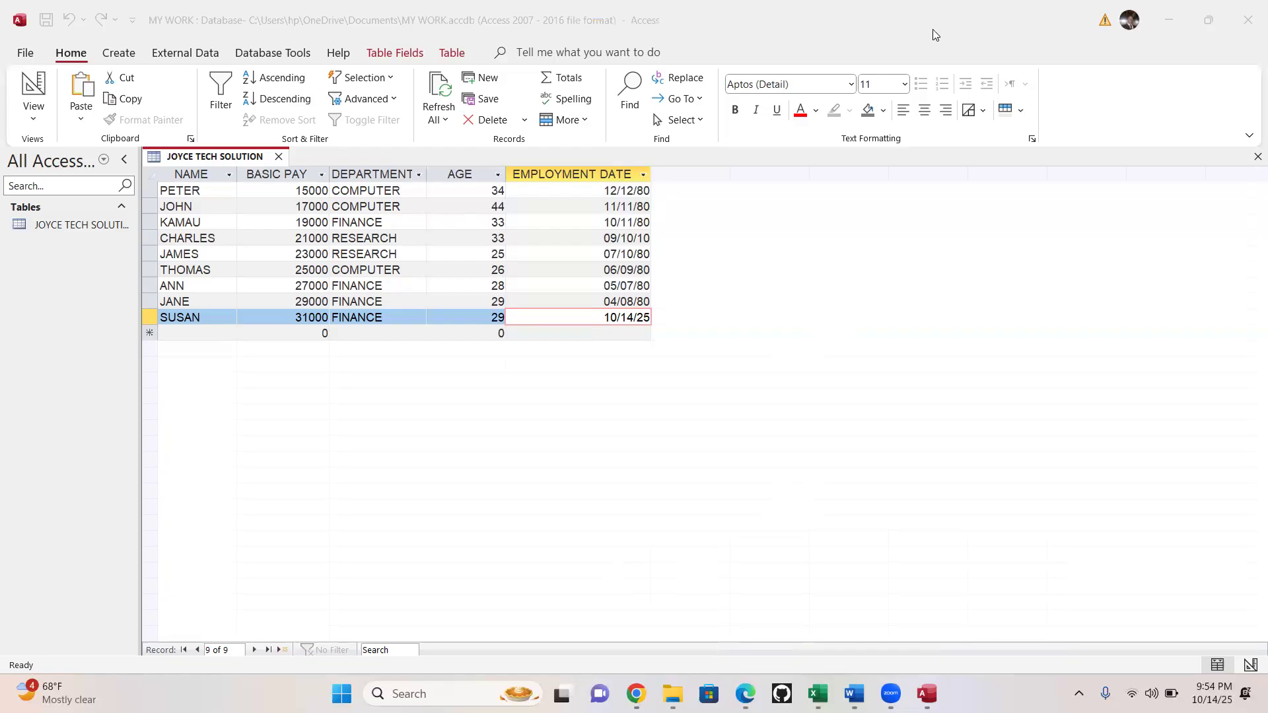
{"action": "left_click", "coordinate": [353, 375]}
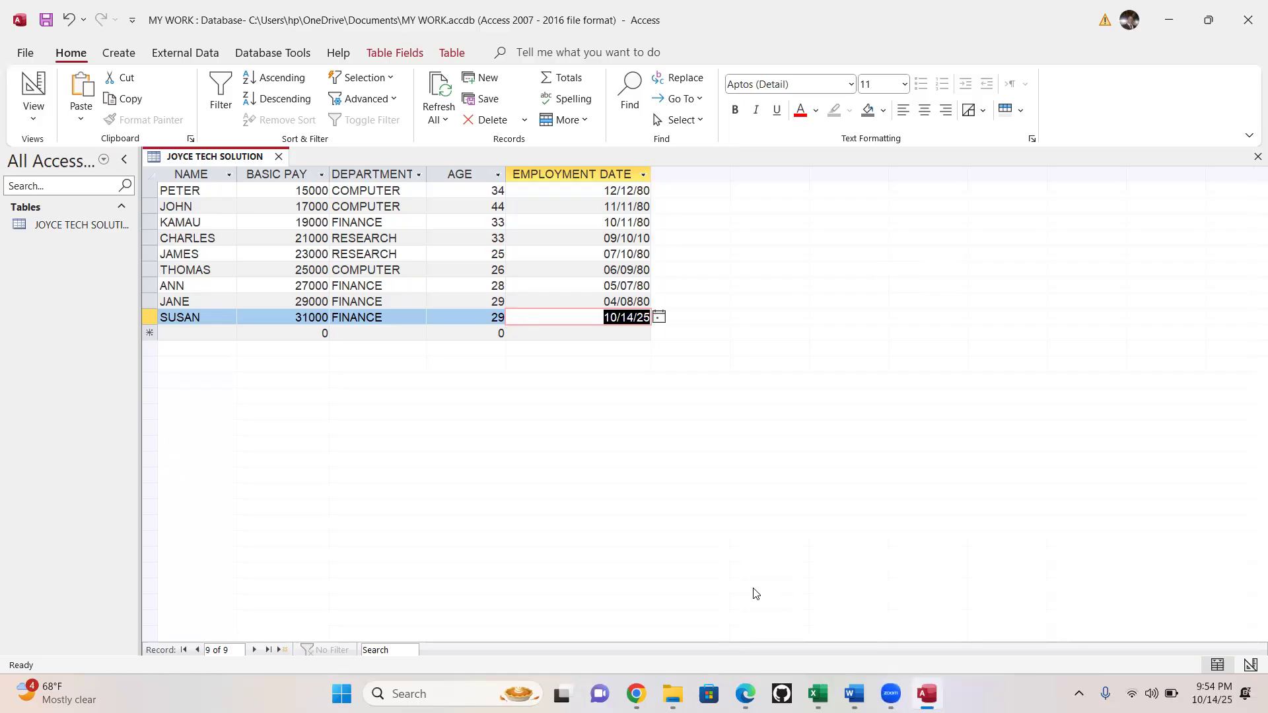
{"action": "key", "text": "alt+Tab"}
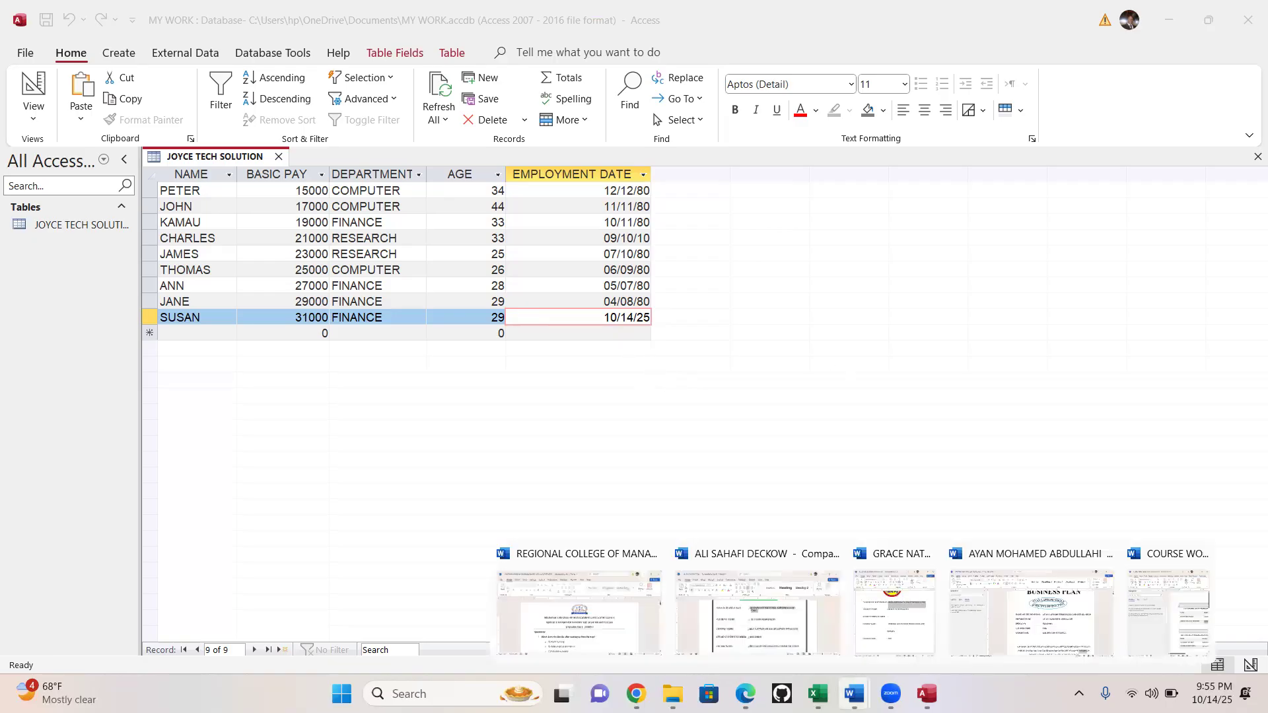
{"action": "mouse_move", "coordinate": [826, 676]}
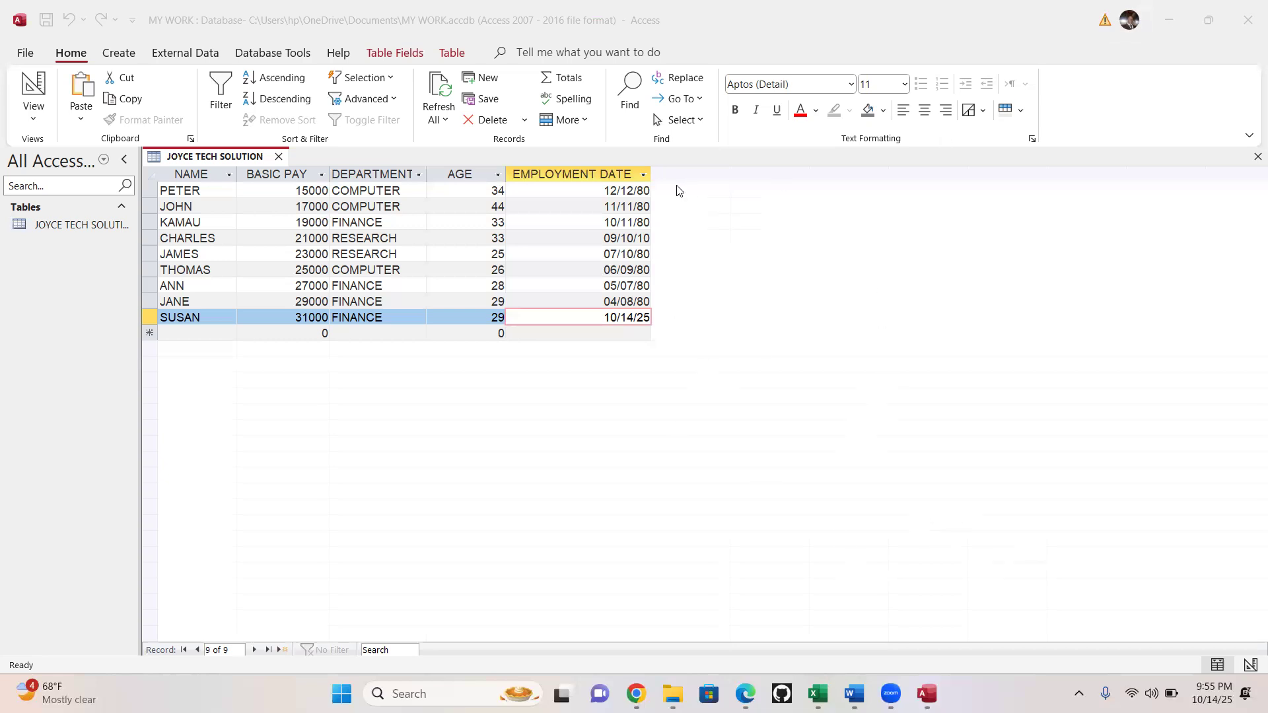
{"action": "mouse_move", "coordinate": [885, 692]}
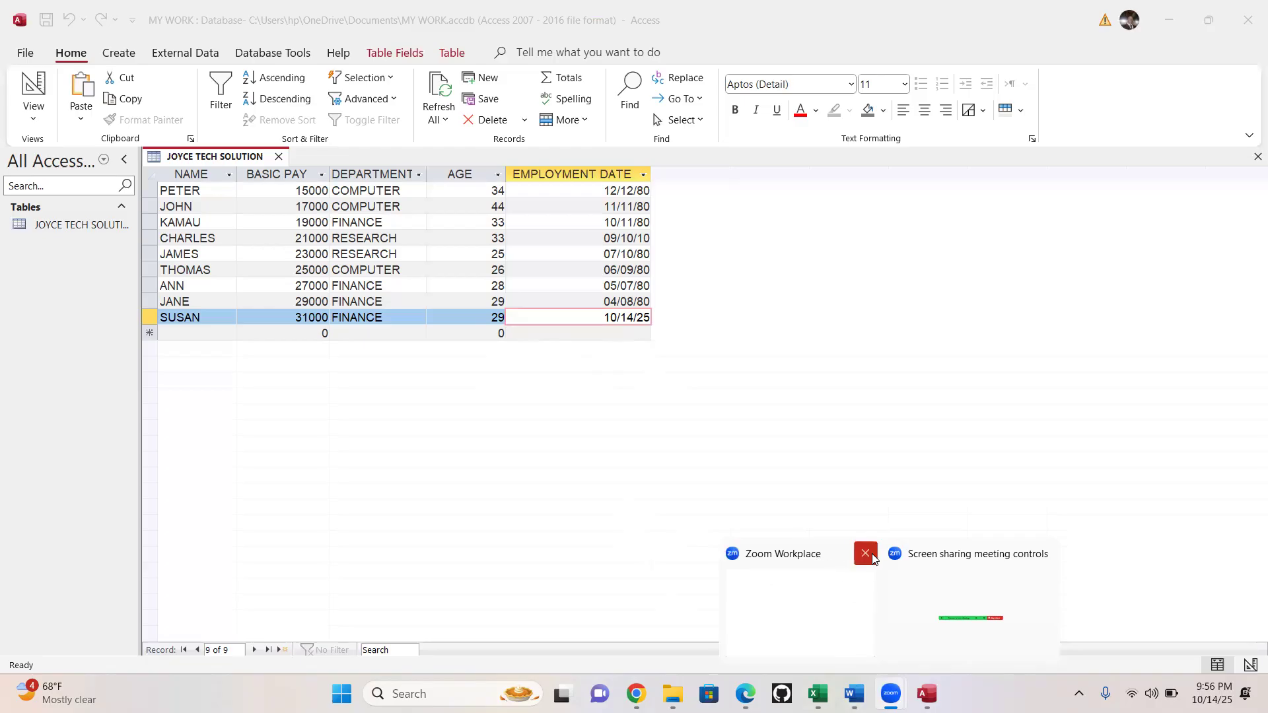
{"action": "left_click", "coordinate": [670, 600]}
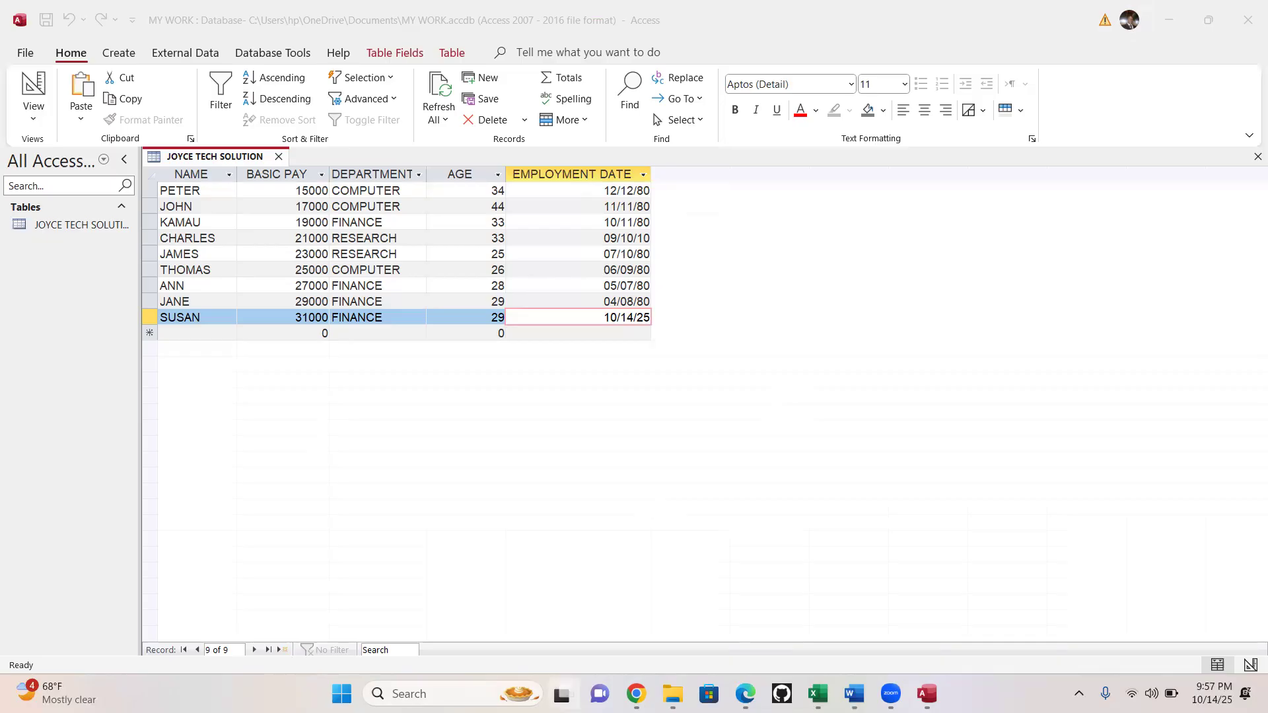
{"action": "mouse_move", "coordinate": [636, 693]}
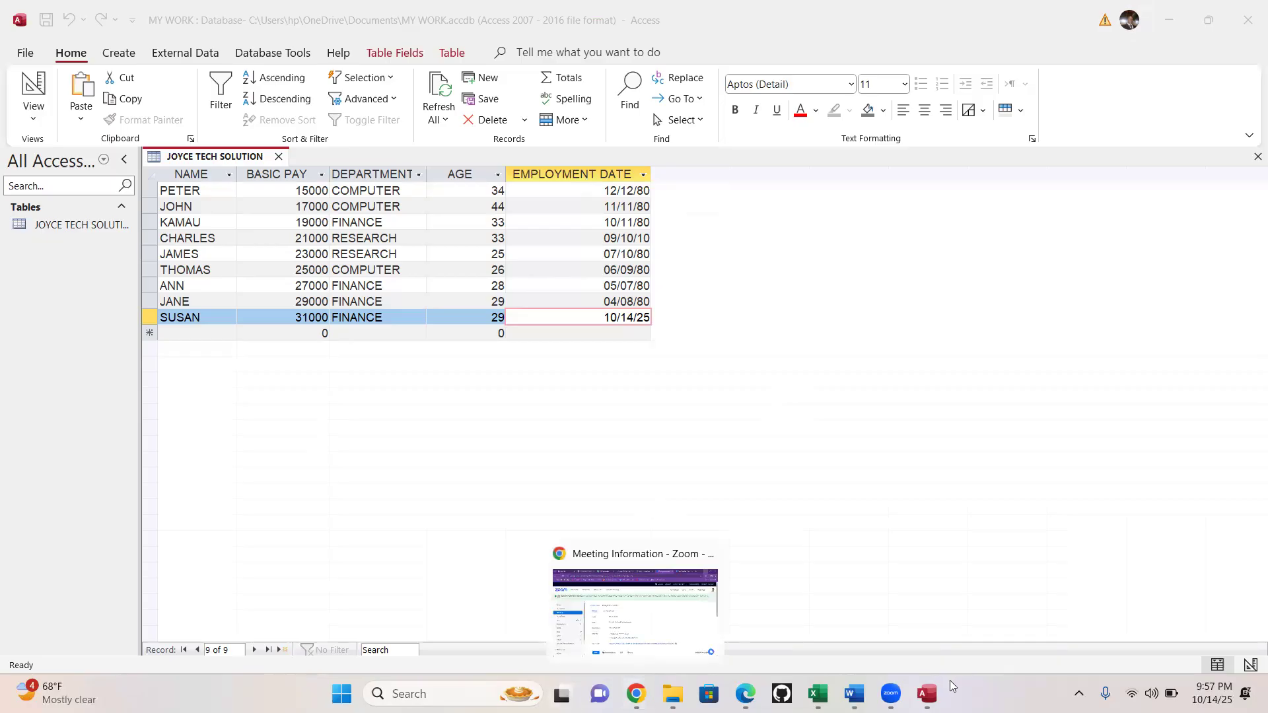
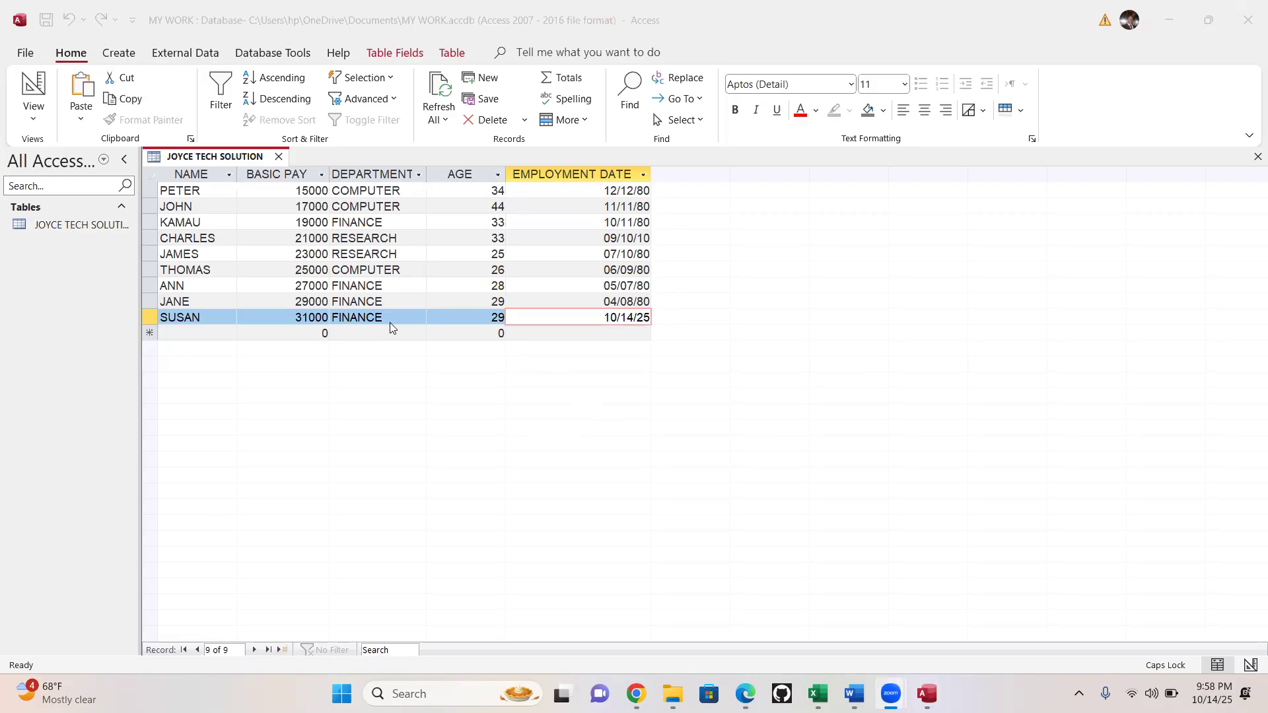
Show the database beside the assignment PDF to review the query tasks, and return it to full screen
{"action": "left_click", "coordinate": [756, 254]}
{"action": "key", "text": "super+Right"}
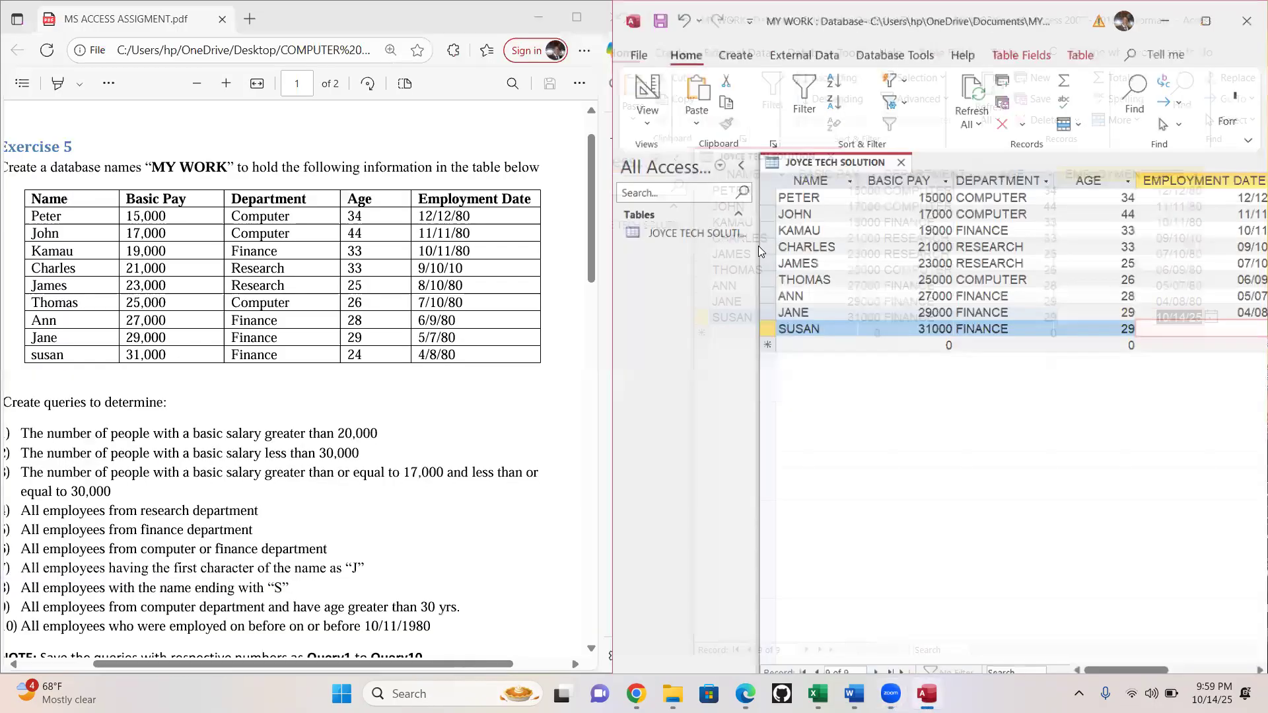
{"action": "left_click", "coordinate": [1207, 21]}
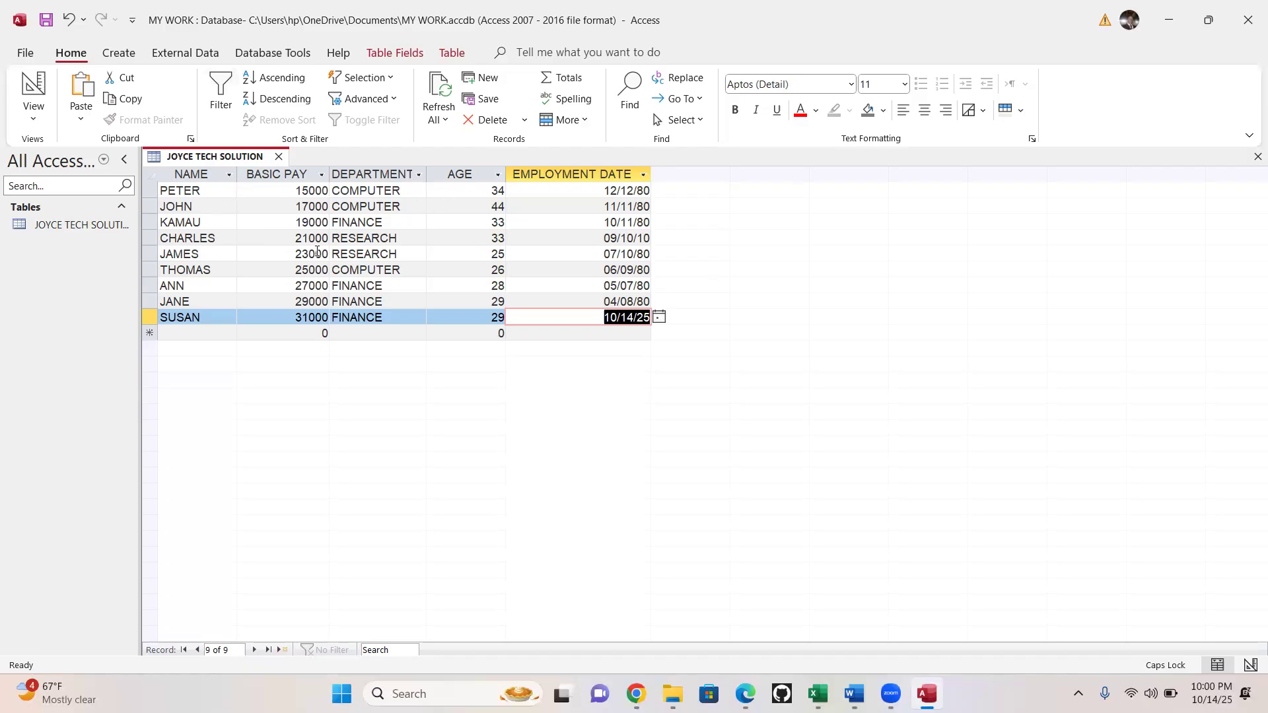
Create a new query in Design view and add the JOYCE TECH SOLUTION table to it
{"action": "left_click", "coordinate": [165, 191]}
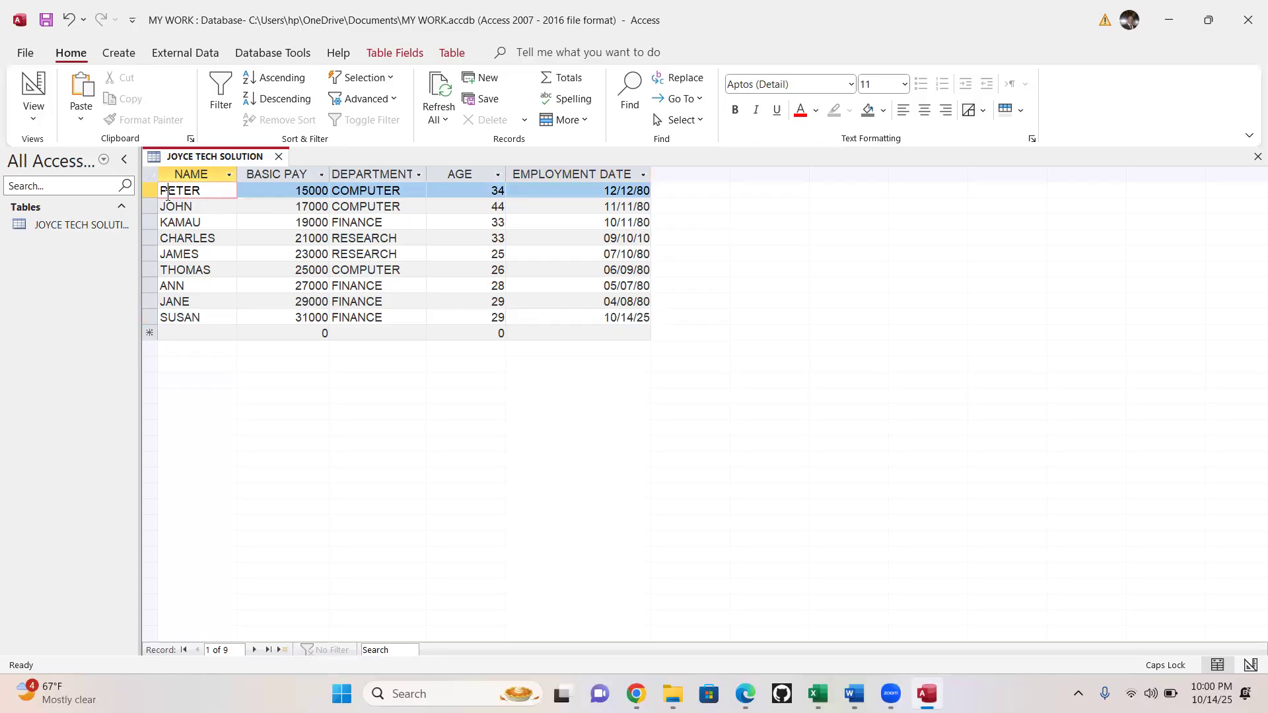
{"action": "left_click", "coordinate": [119, 53]}
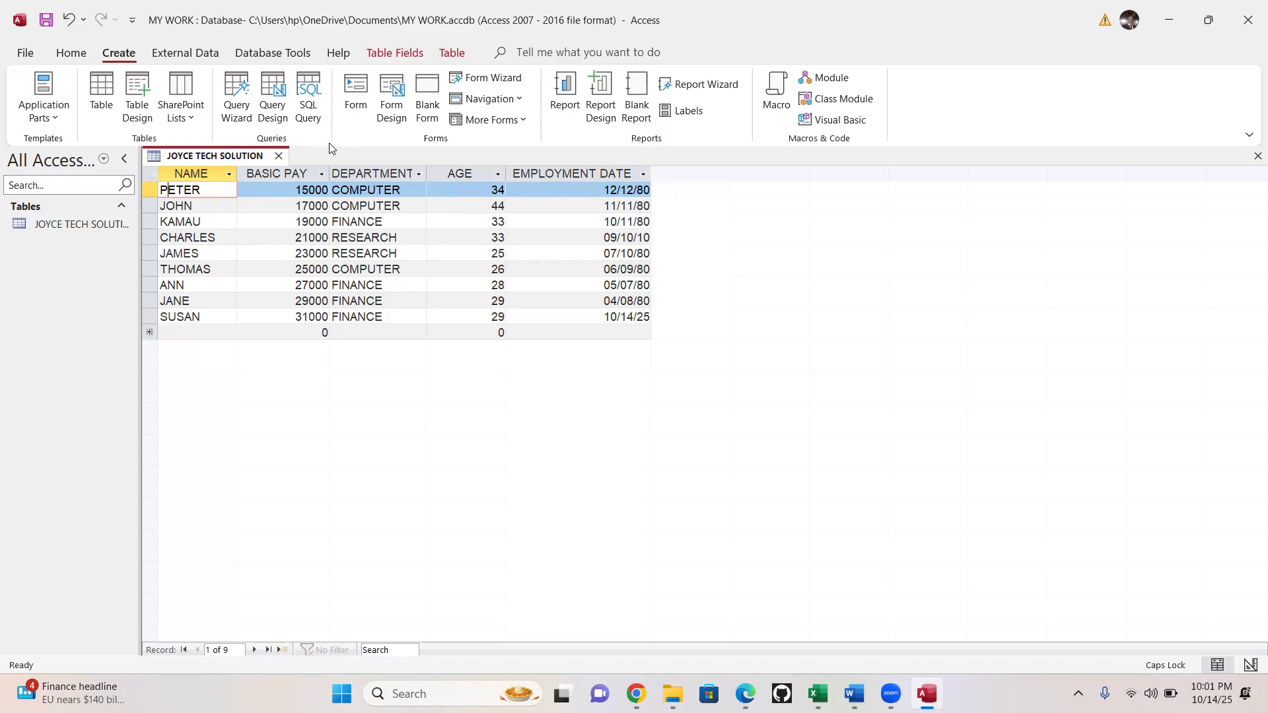
{"action": "left_click", "coordinate": [272, 94]}
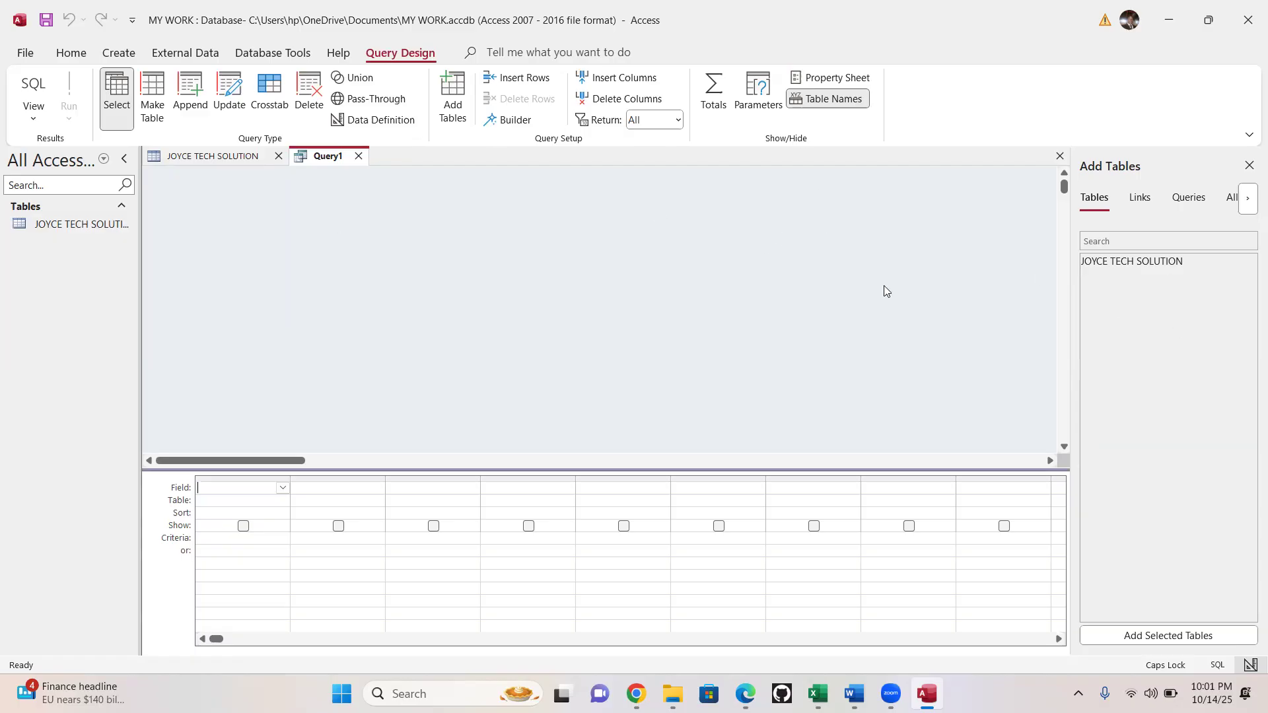
{"action": "left_click_drag", "start_coordinate": [1109, 266], "coordinate": [548, 231]}
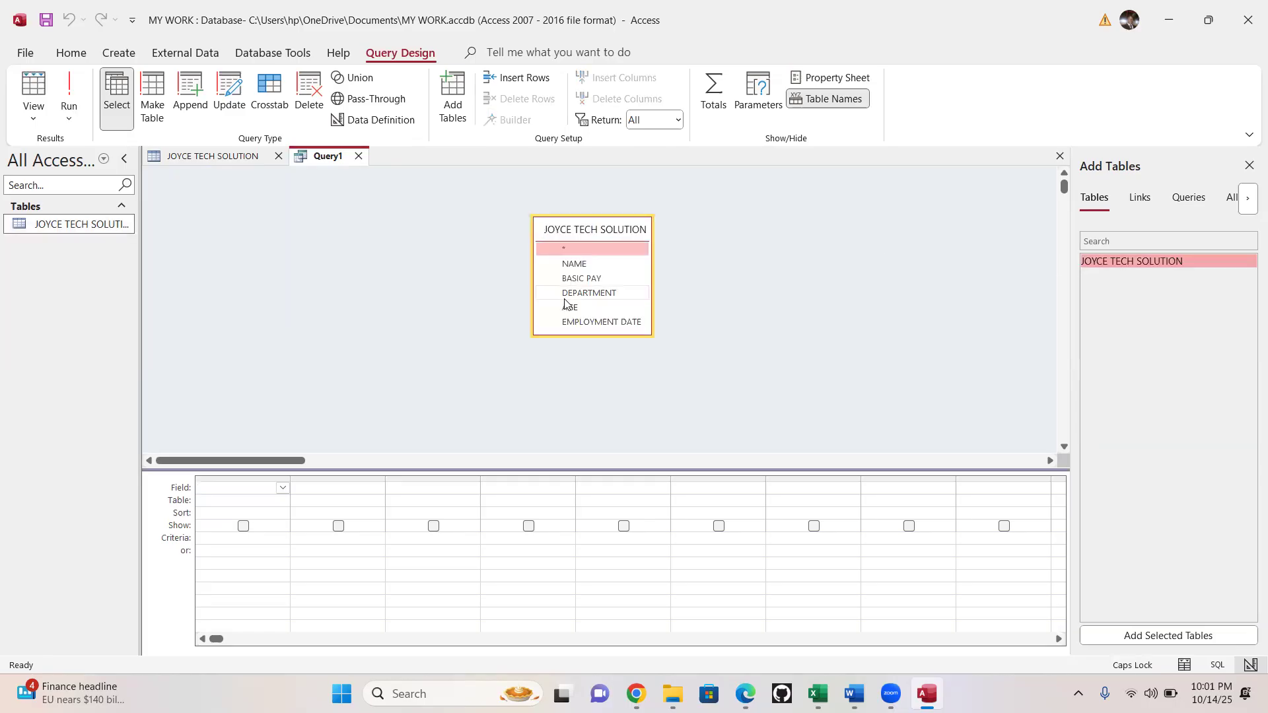
Remove the JOYCE TECH SOLUTION table from the query design, add it again, and remove it once more
{"action": "double_click", "coordinate": [587, 230]}
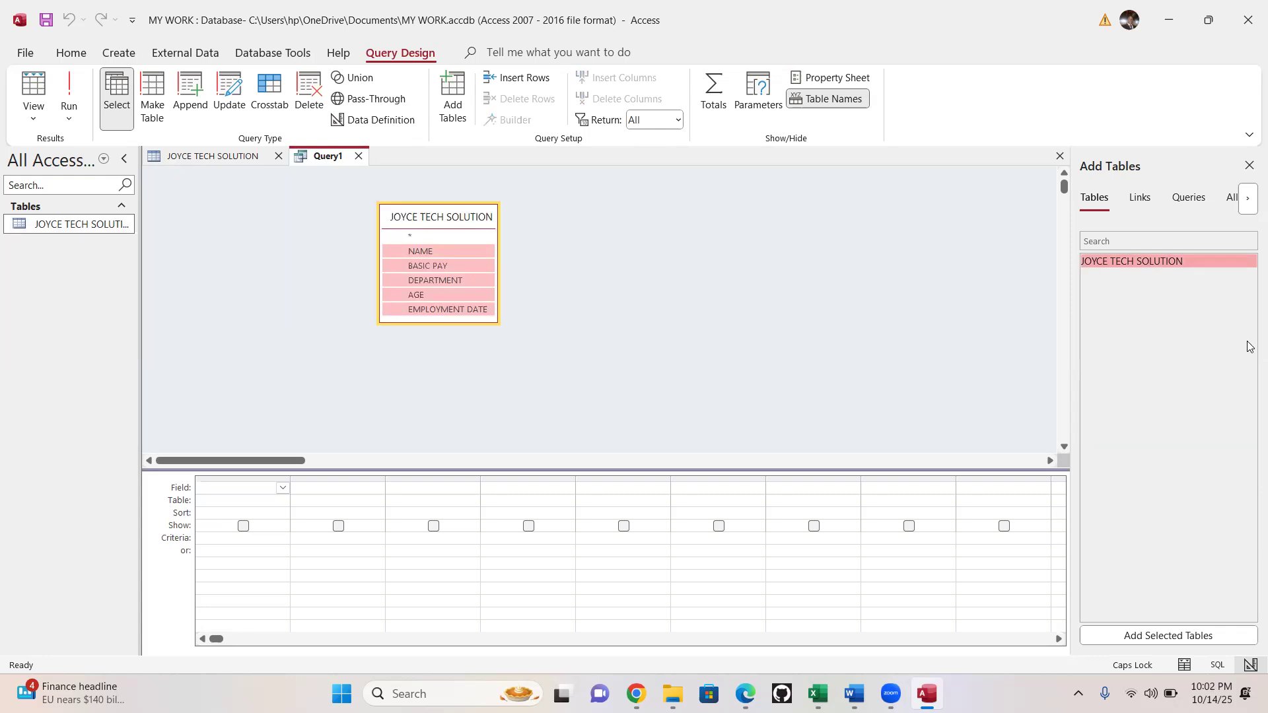
{"action": "right_click", "coordinate": [415, 219]}
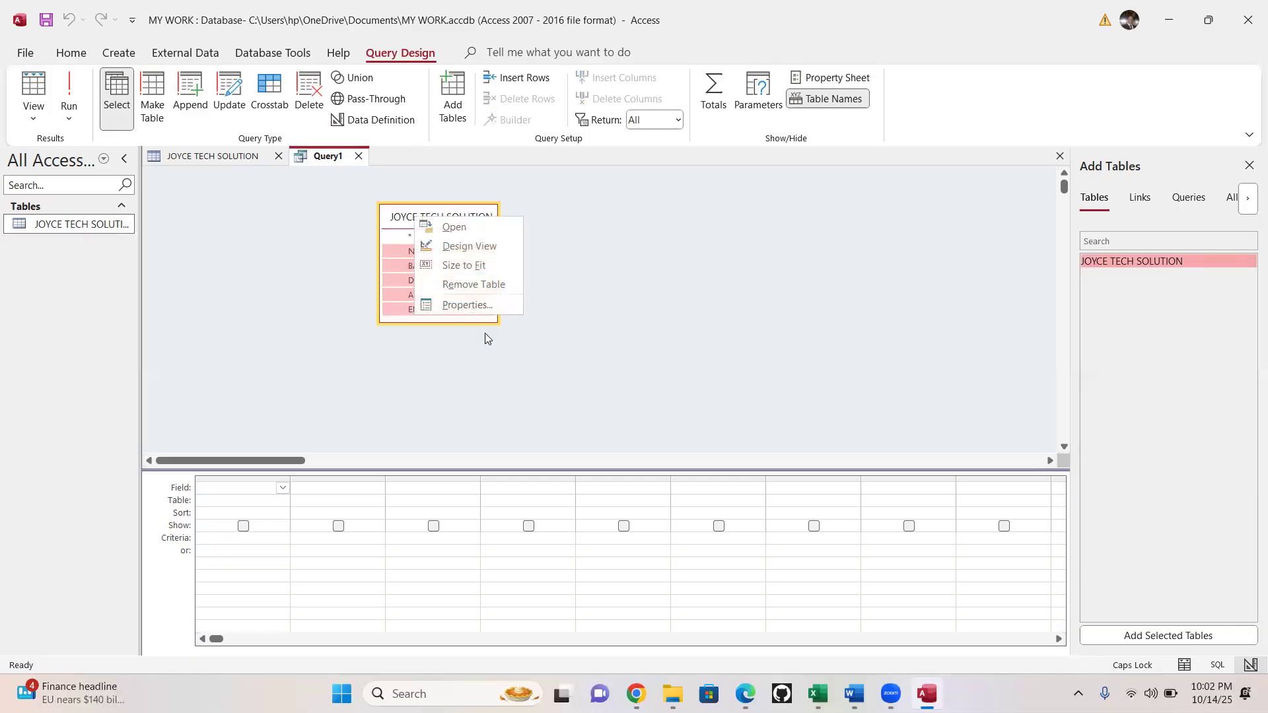
{"action": "left_click", "coordinate": [478, 286]}
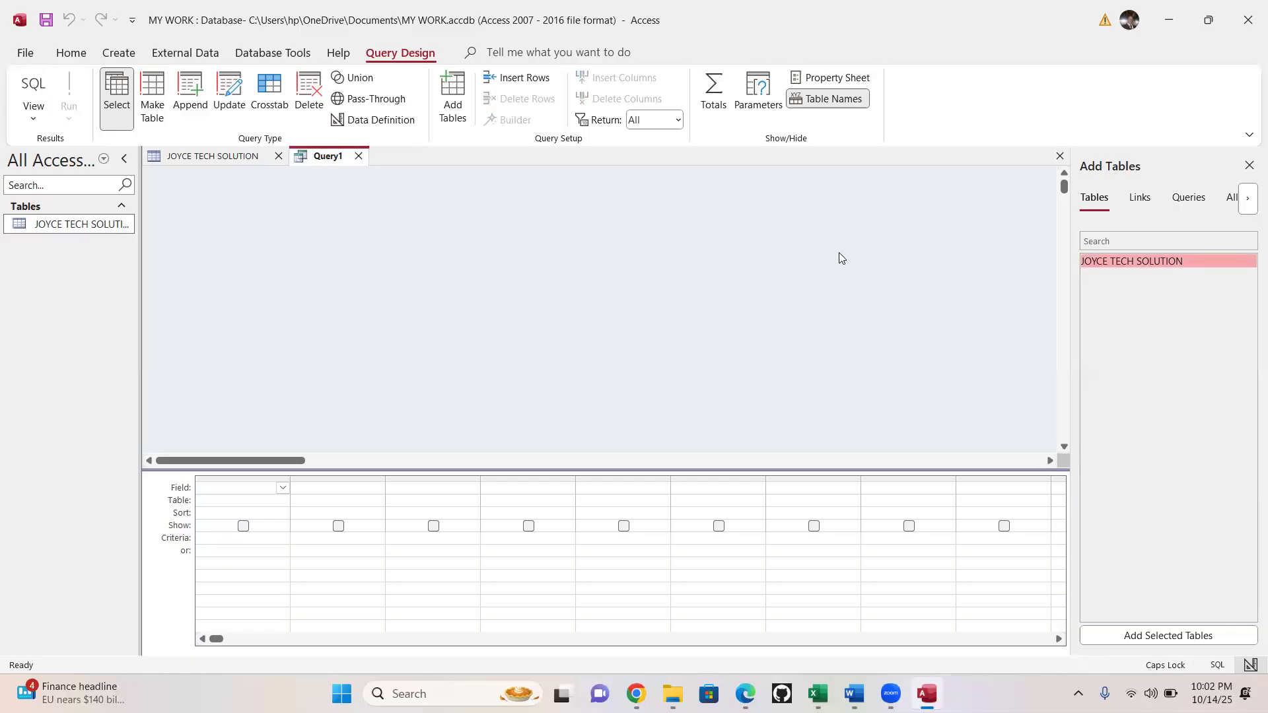
{"action": "left_click_drag", "start_coordinate": [1125, 276], "coordinate": [513, 264]}
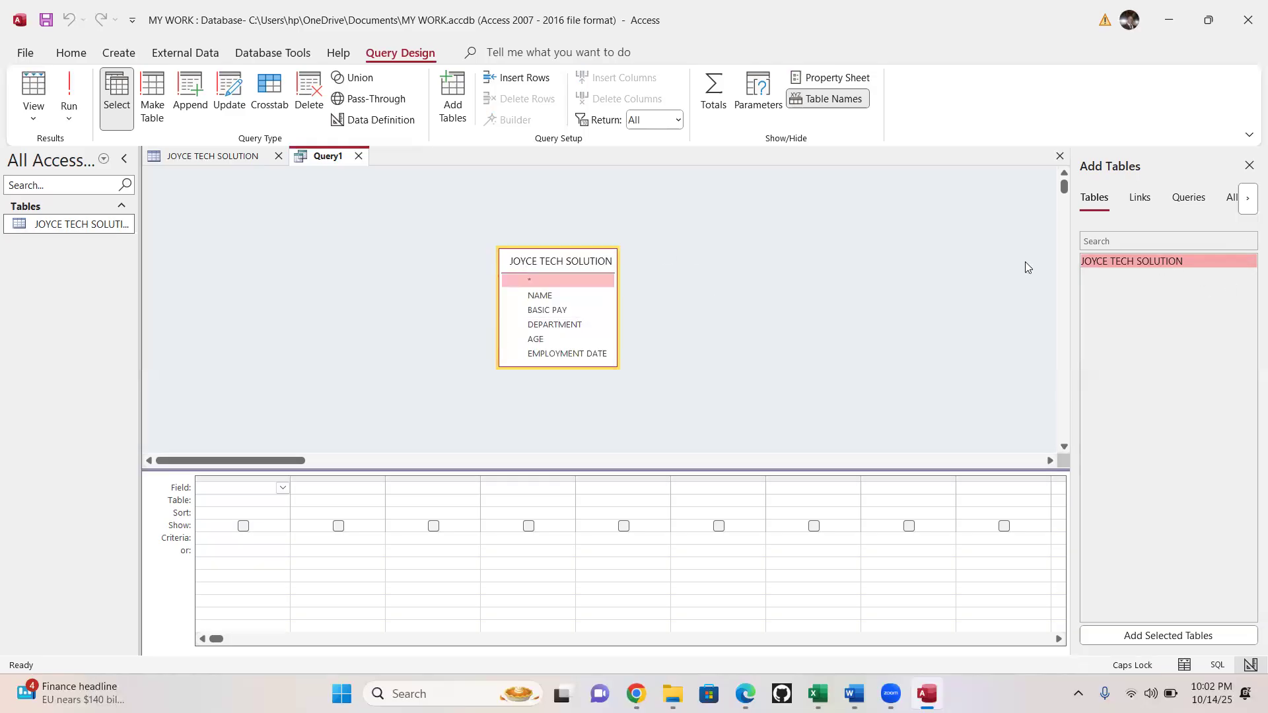
{"action": "left_click_drag", "start_coordinate": [543, 263], "coordinate": [473, 228]}
{"action": "right_click", "coordinate": [472, 229]}
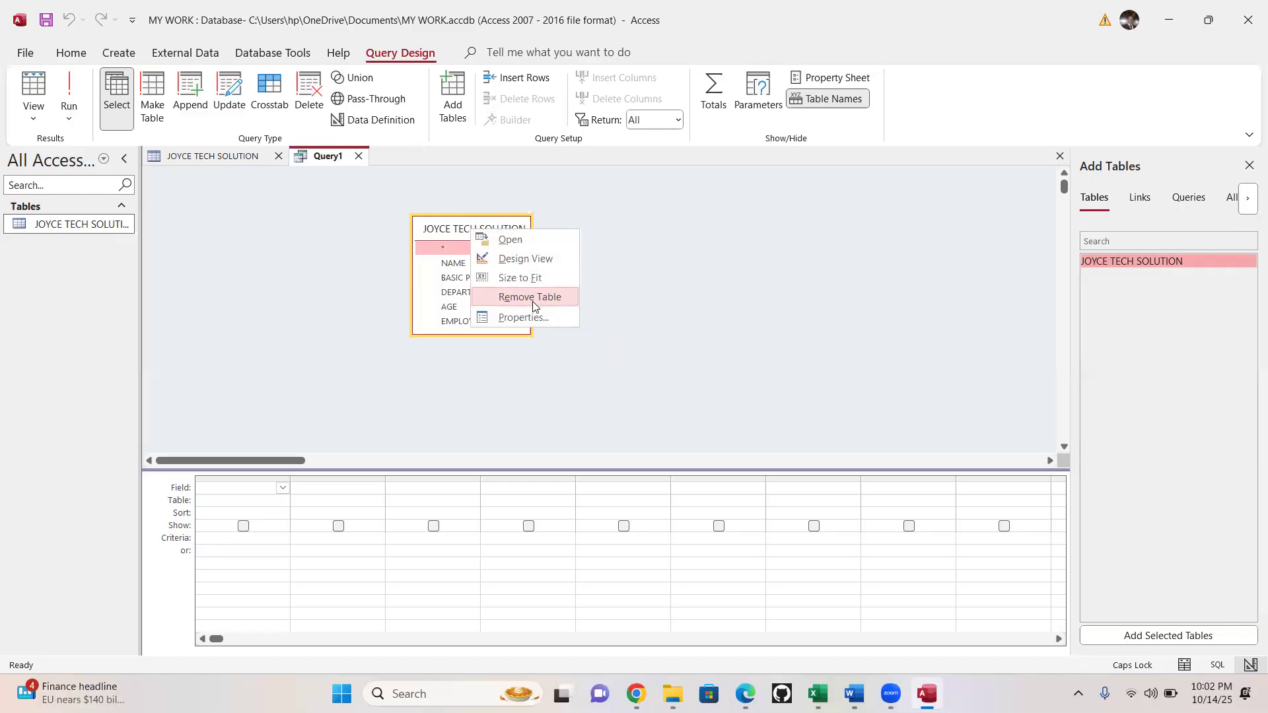
{"action": "left_click", "coordinate": [528, 297]}
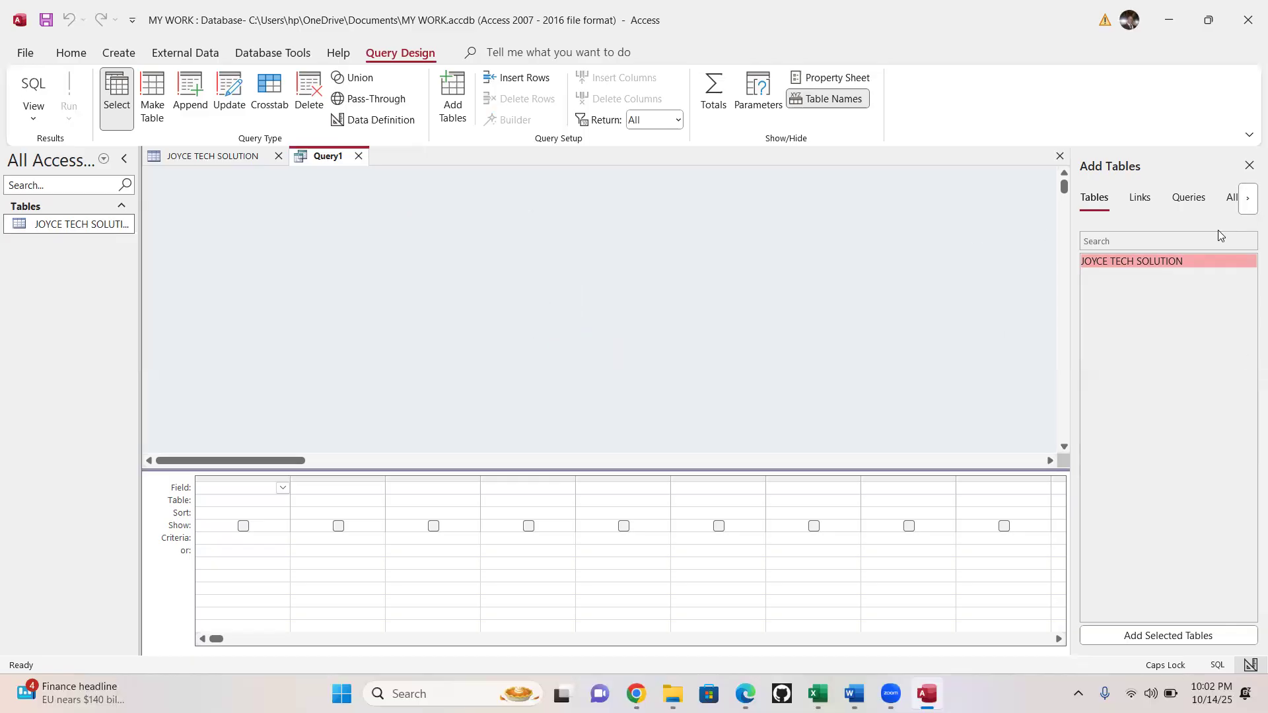
Look through the tables, links and queries that are available to add to the query
{"action": "left_click", "coordinate": [1194, 198]}
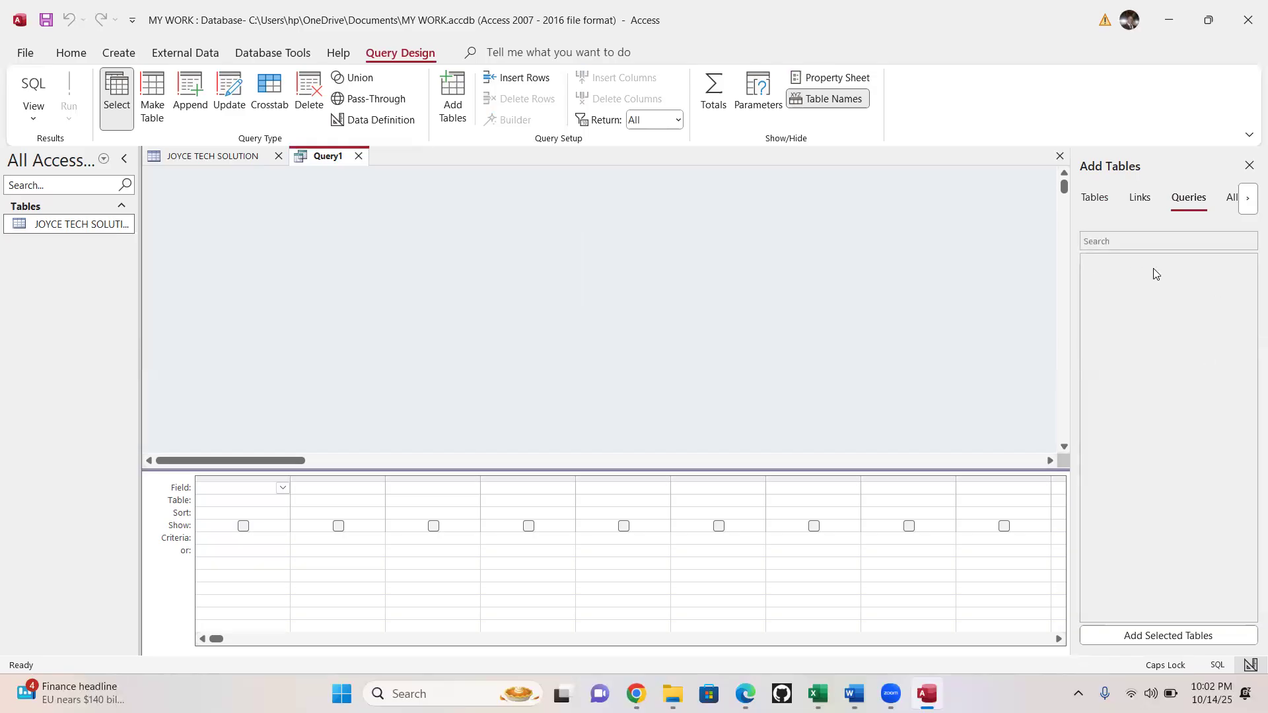
{"action": "left_click", "coordinate": [1248, 199]}
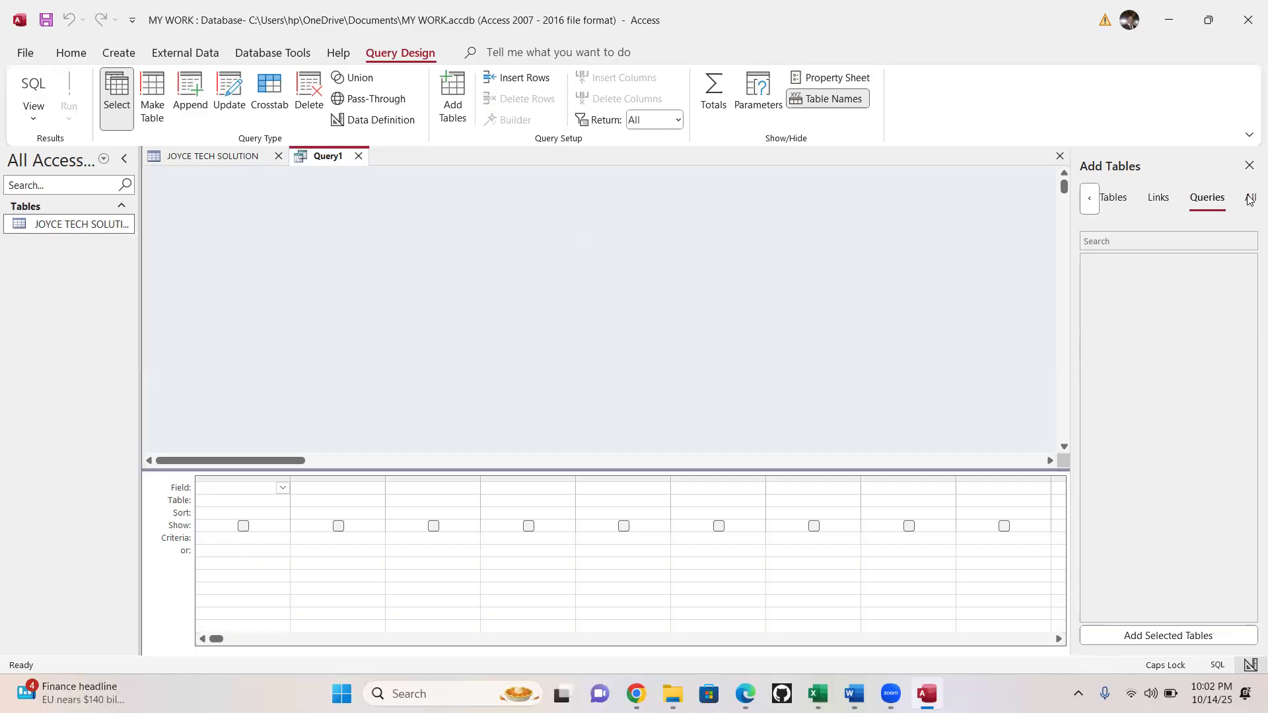
{"action": "left_click", "coordinate": [1249, 200]}
{"action": "left_click", "coordinate": [1207, 202]}
{"action": "left_click", "coordinate": [1158, 198]}
{"action": "left_click", "coordinate": [1115, 204]}
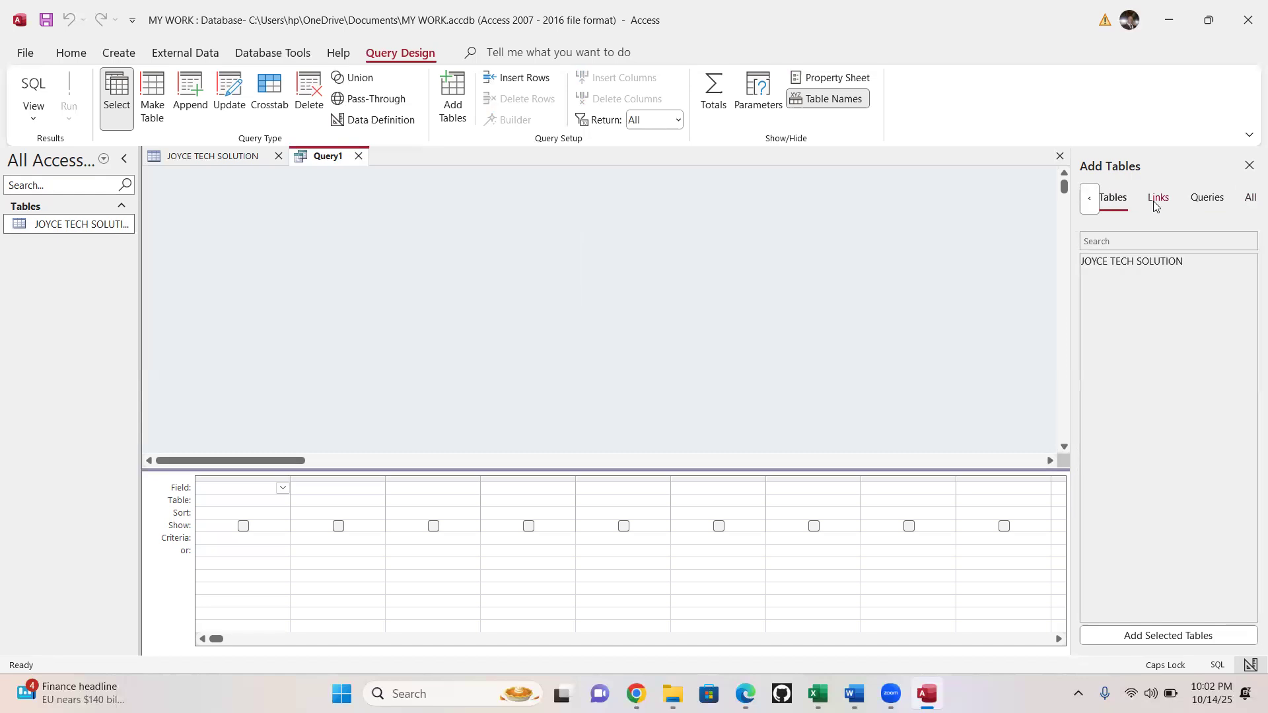
{"action": "left_click", "coordinate": [1090, 201]}
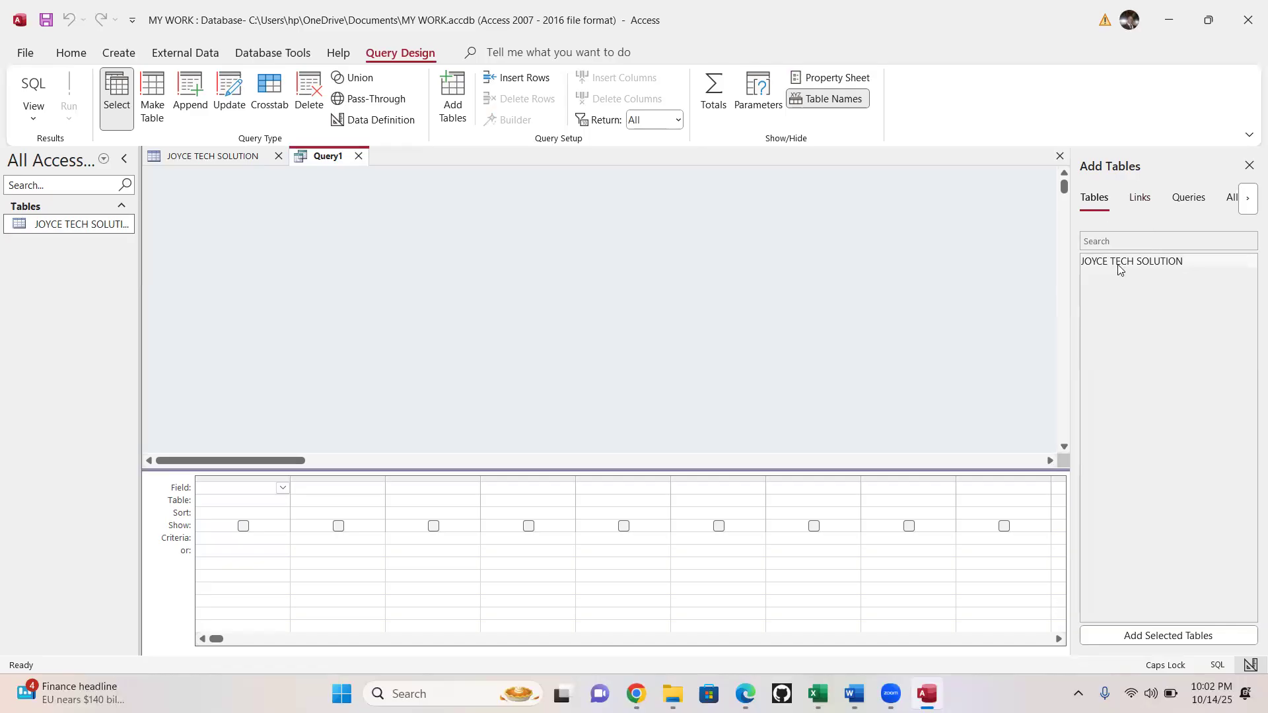
{"action": "left_click", "coordinate": [1140, 198]}
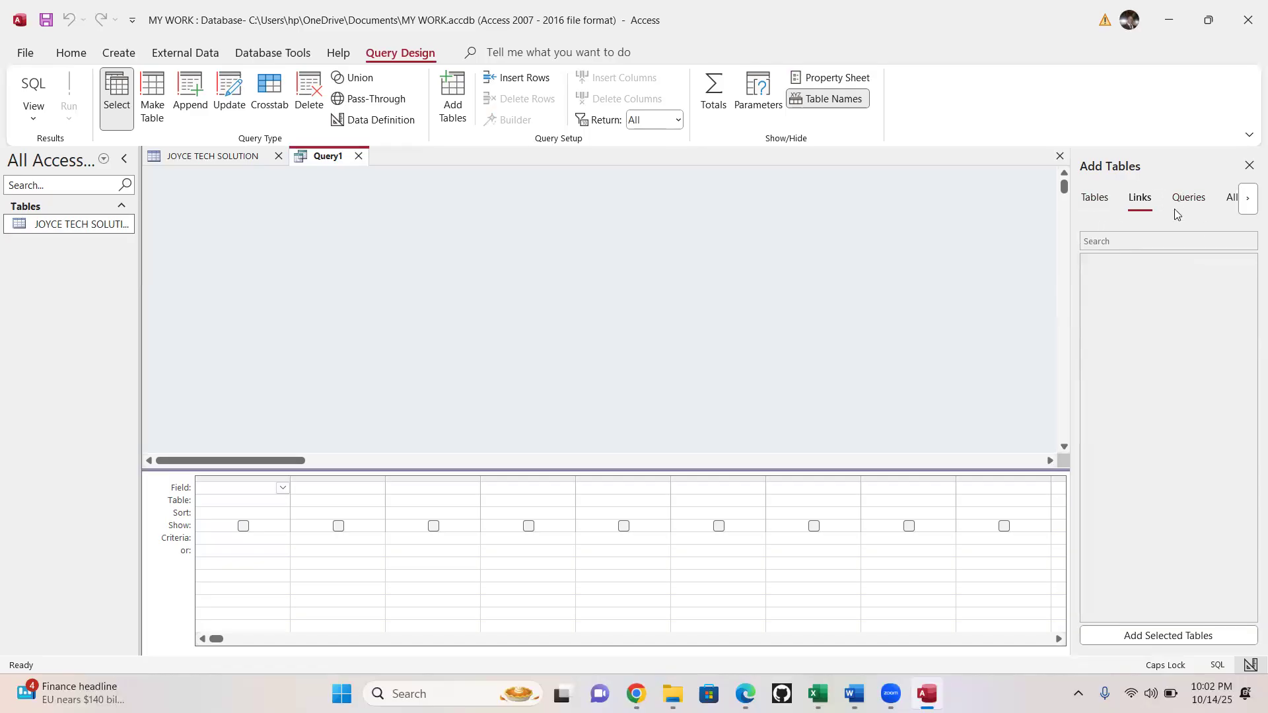
{"action": "left_click", "coordinate": [1094, 198]}
{"action": "left_click", "coordinate": [1187, 199]}
{"action": "left_click", "coordinate": [1101, 206]}
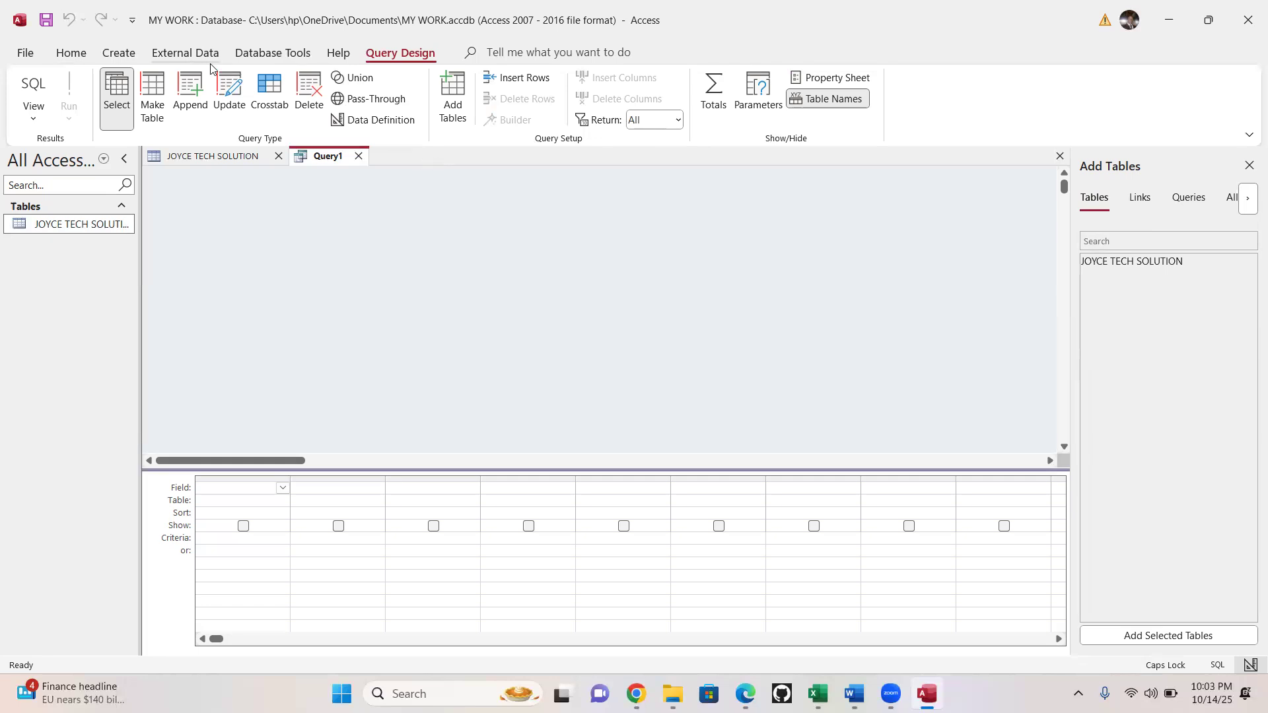
Add the JOYCE TECH SOLUTION table to the empty query and place all five of its fields in the design grid
{"action": "left_click_drag", "start_coordinate": [1123, 262], "coordinate": [430, 240]}
{"action": "double_click", "coordinate": [475, 242]}
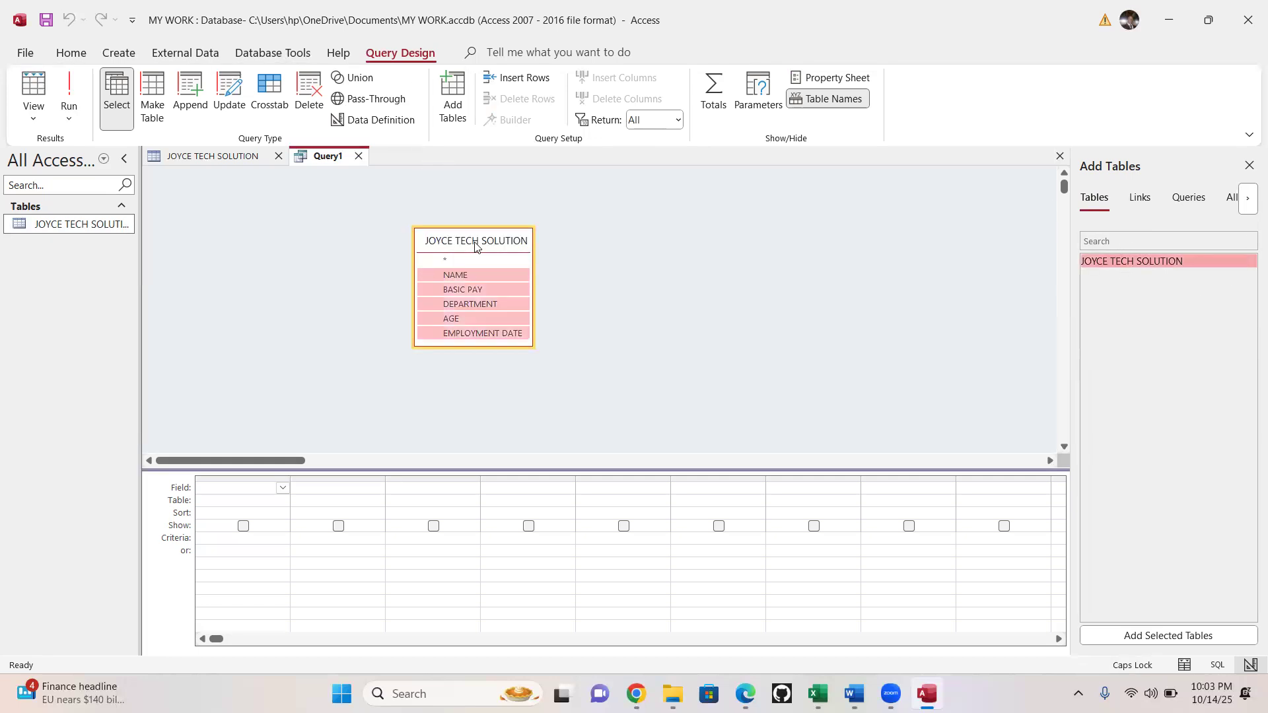
{"action": "left_click_drag", "start_coordinate": [462, 280], "coordinate": [234, 550]}
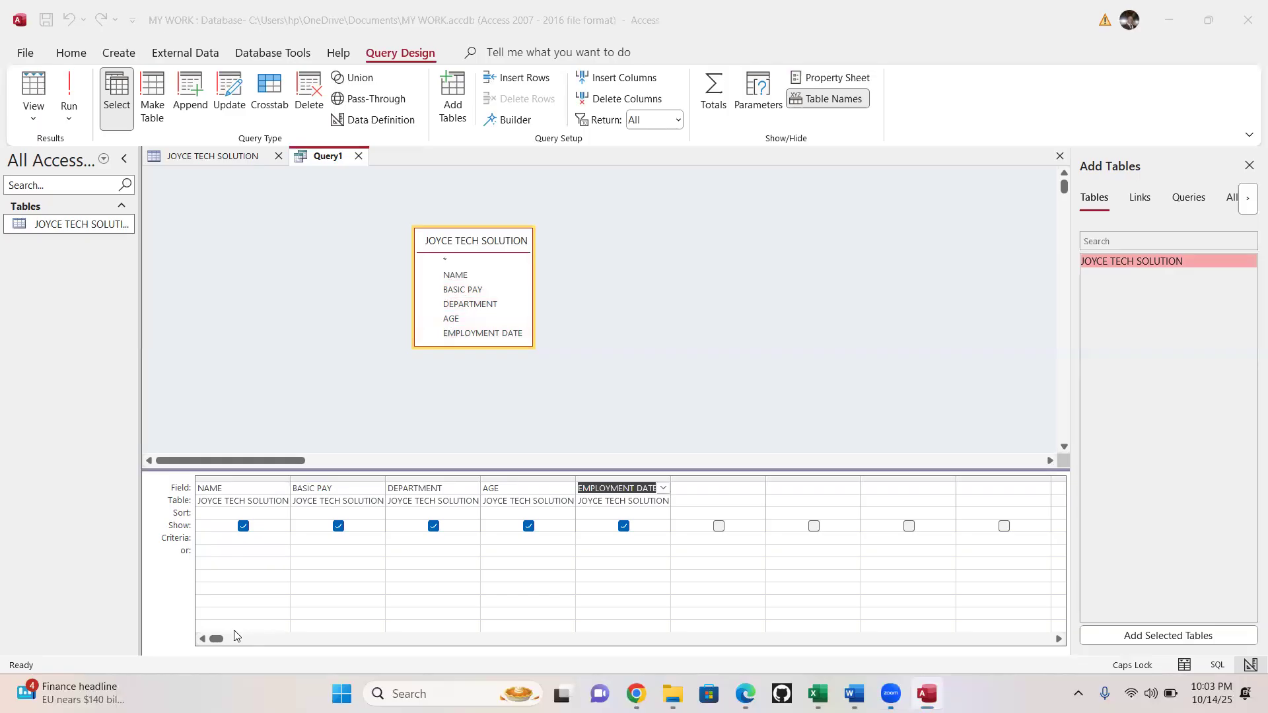
Check the employee names in the table, set the query's NAME criterion to p*, and run the query
{"action": "left_click", "coordinate": [204, 162]}
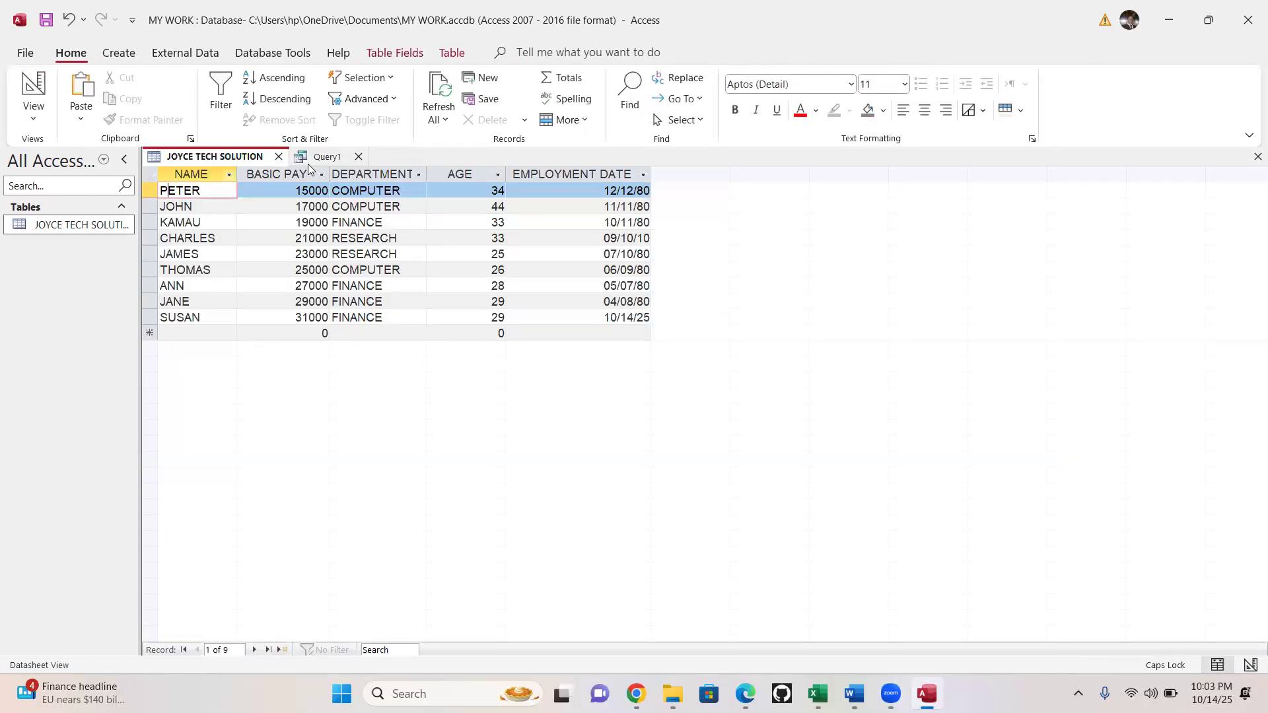
{"action": "left_click", "coordinate": [318, 159]}
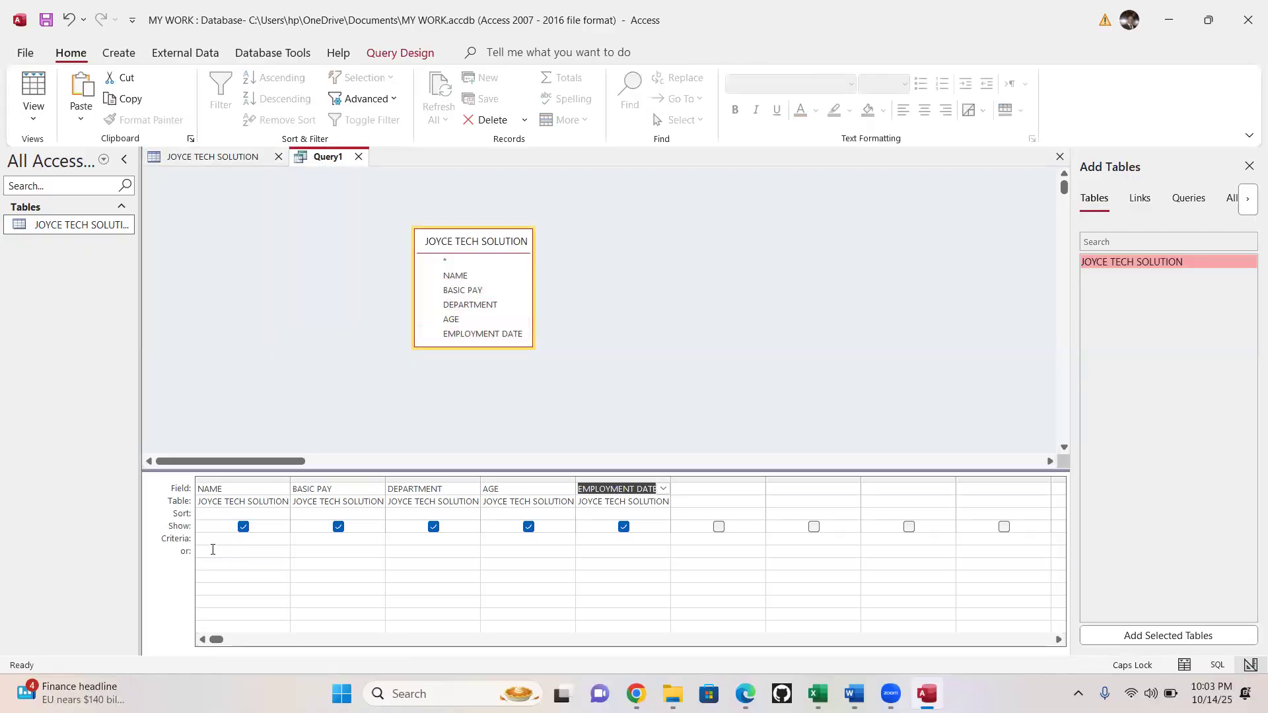
{"action": "left_click", "coordinate": [214, 542]}
{"action": "key", "text": "Caps_Lock"}
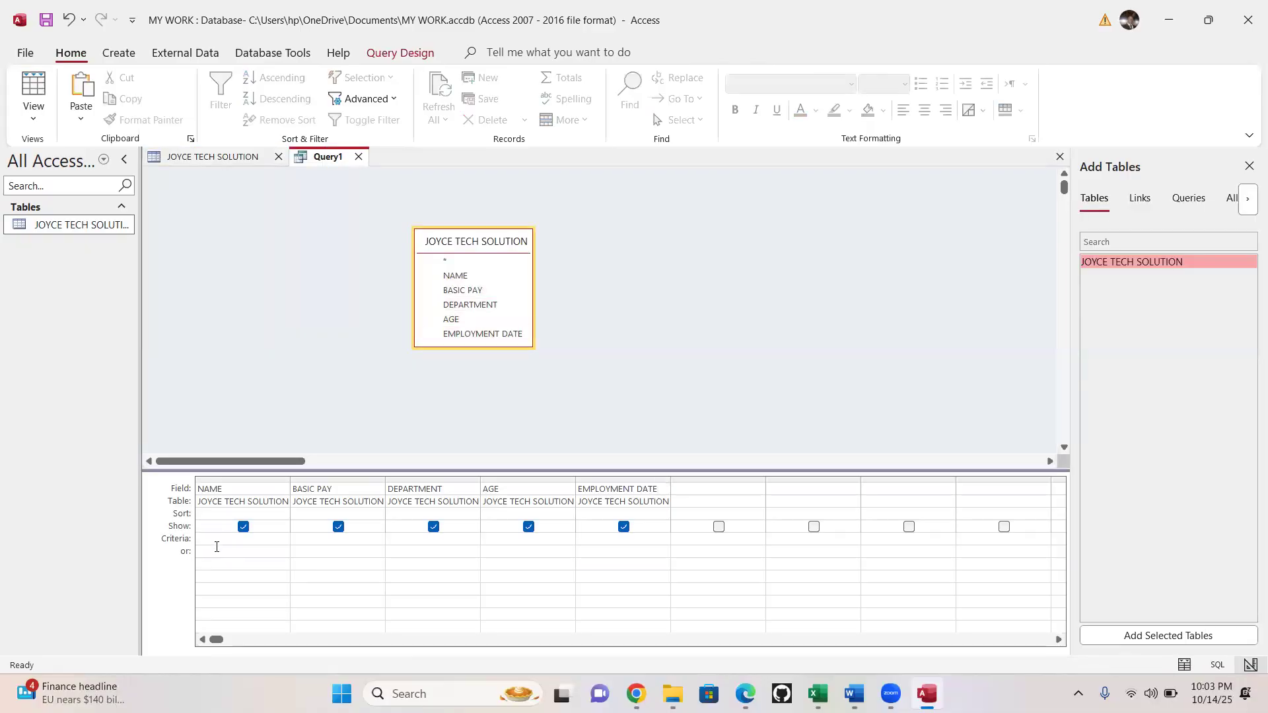
{"action": "type", "text": "p"}
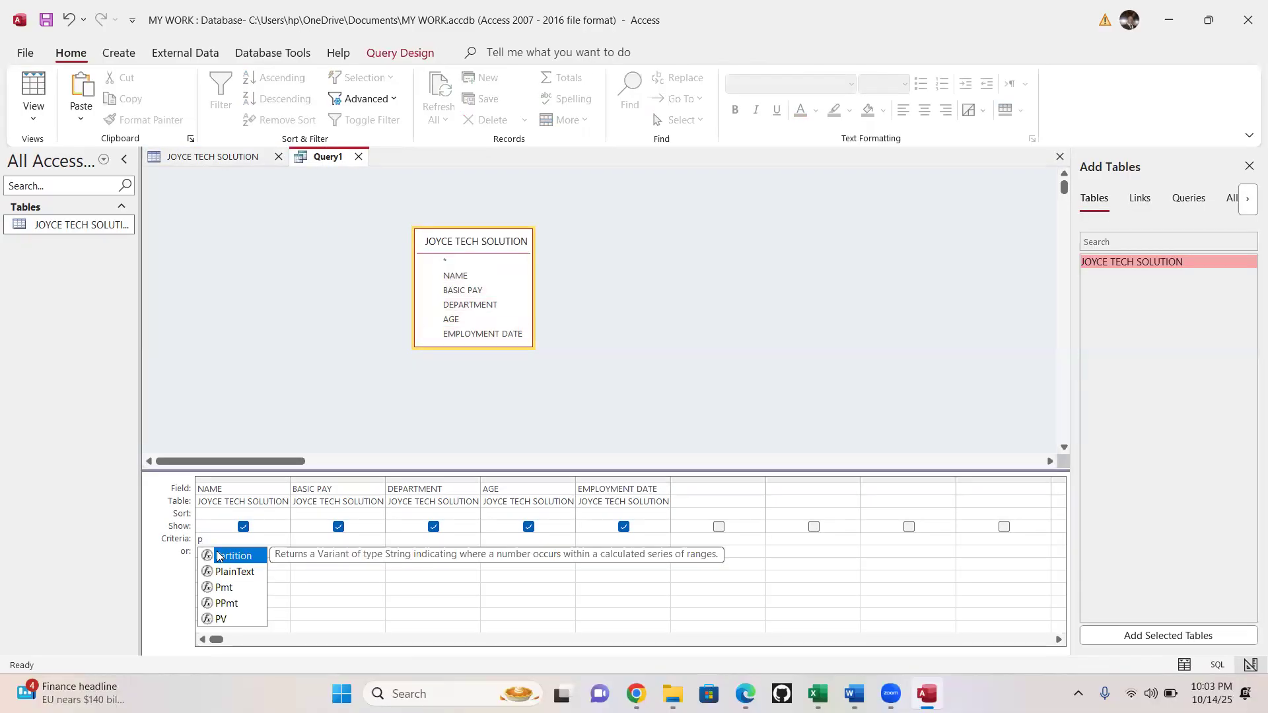
{"action": "type", "text": "*"}
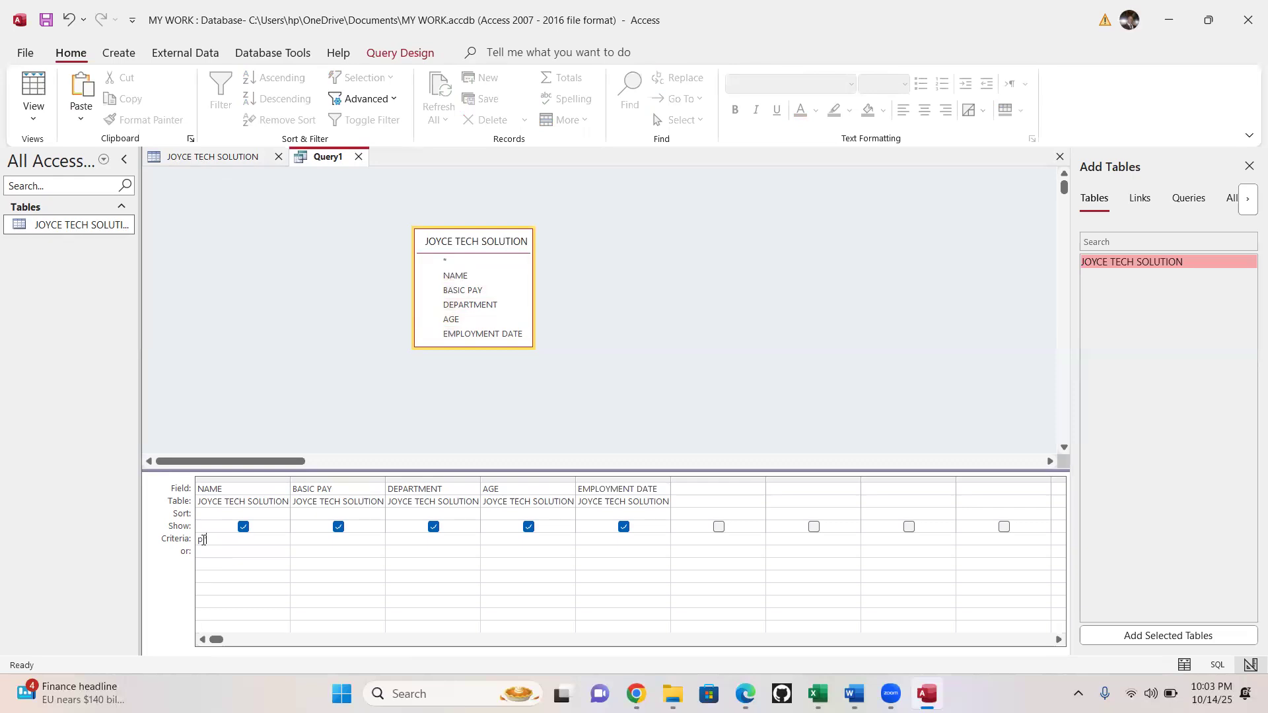
{"action": "left_click", "coordinate": [411, 51]}
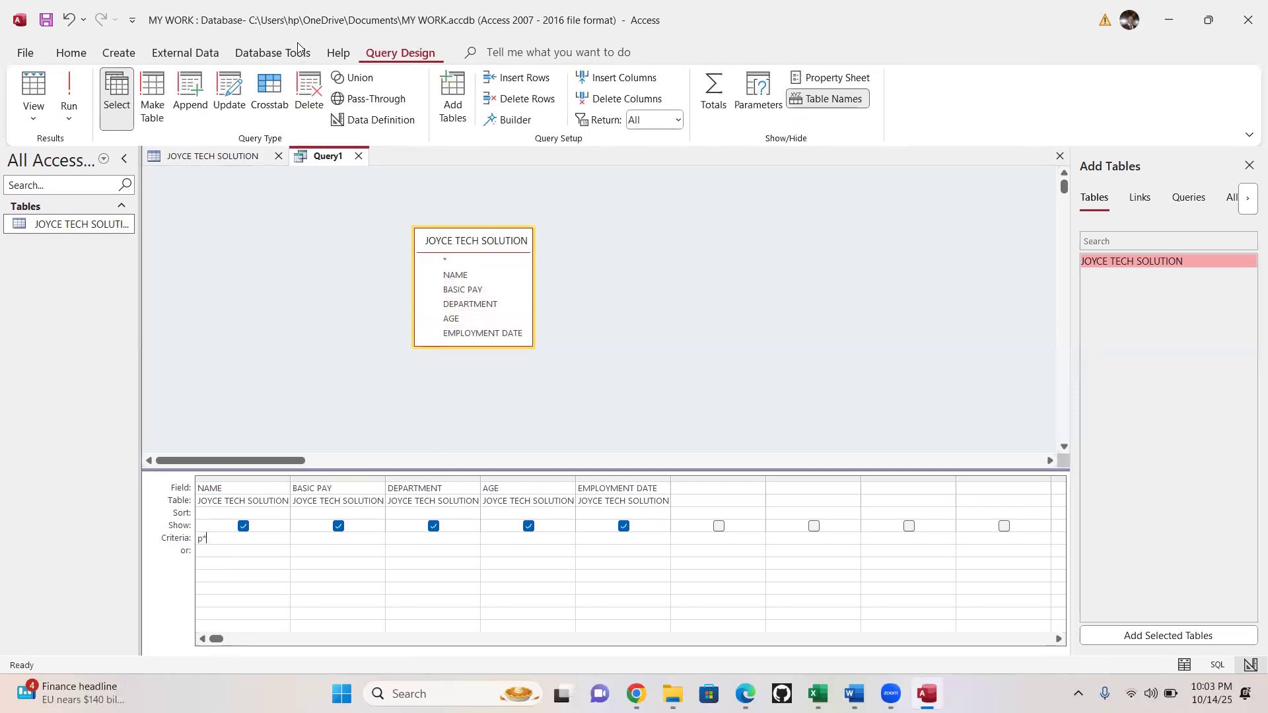
{"action": "left_click", "coordinate": [71, 99]}
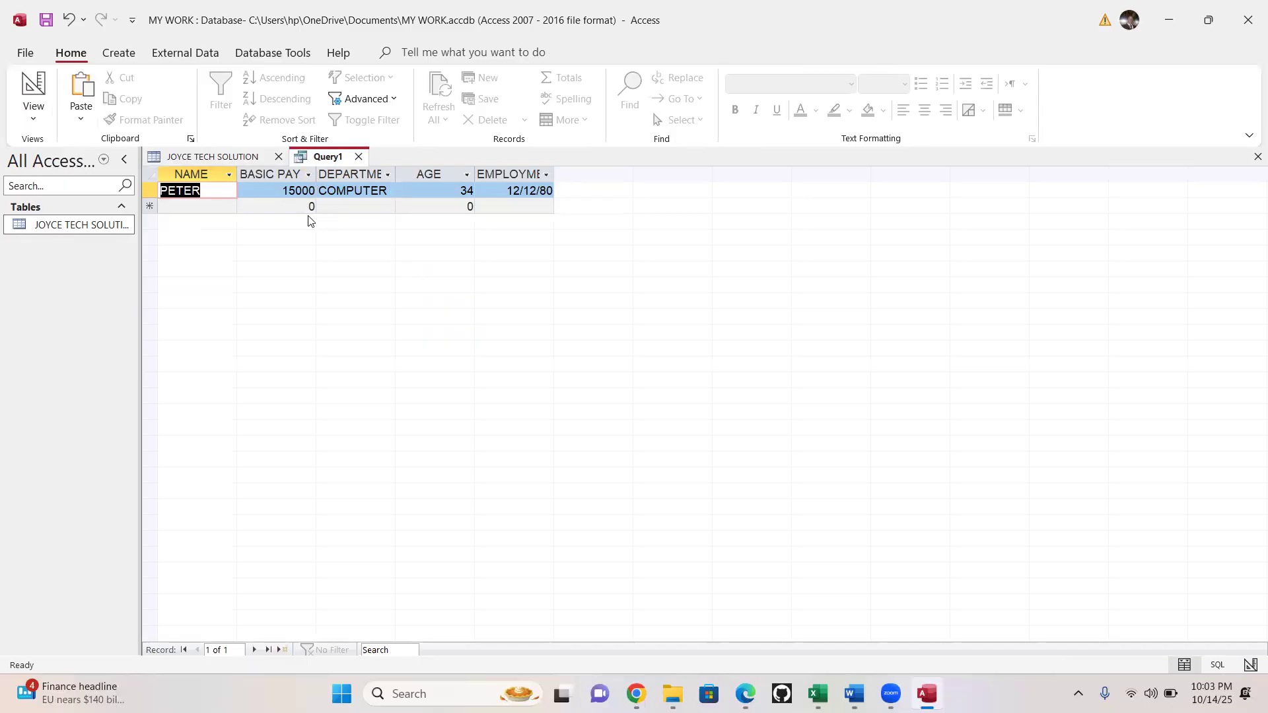
Save the query under the name PPP and close it
{"action": "right_click", "coordinate": [319, 159]}
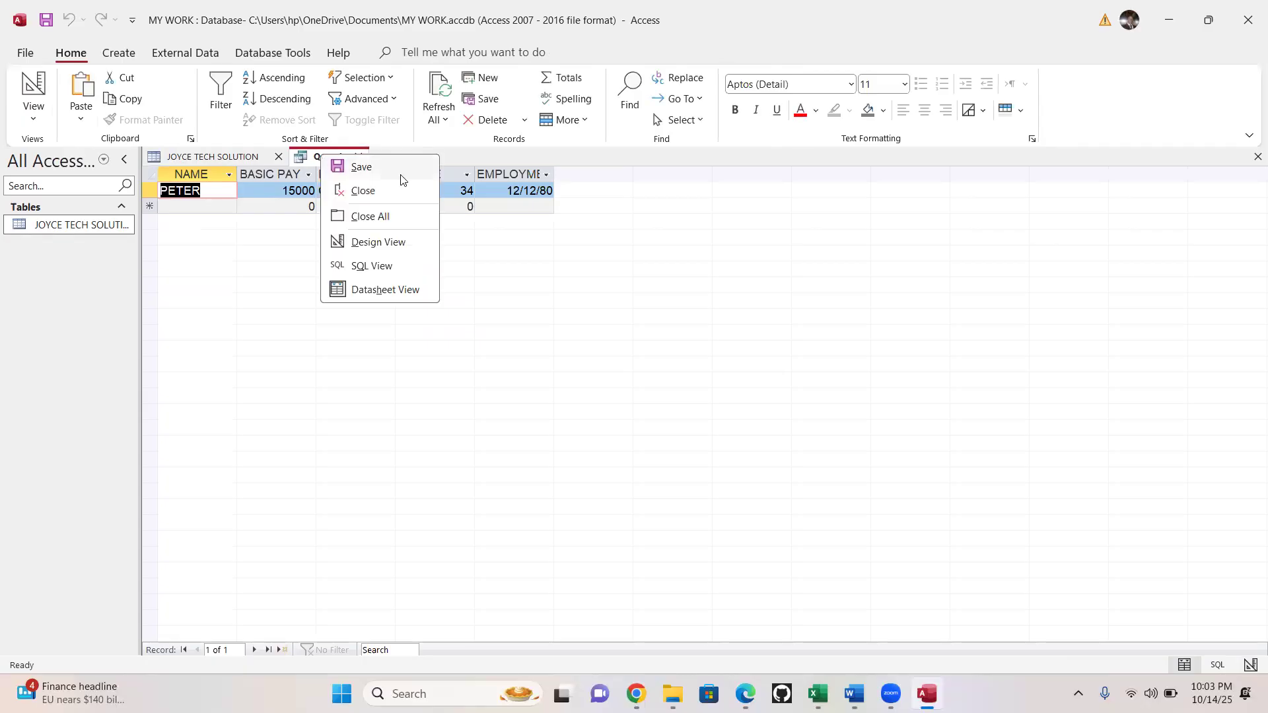
{"action": "left_click", "coordinate": [368, 172]}
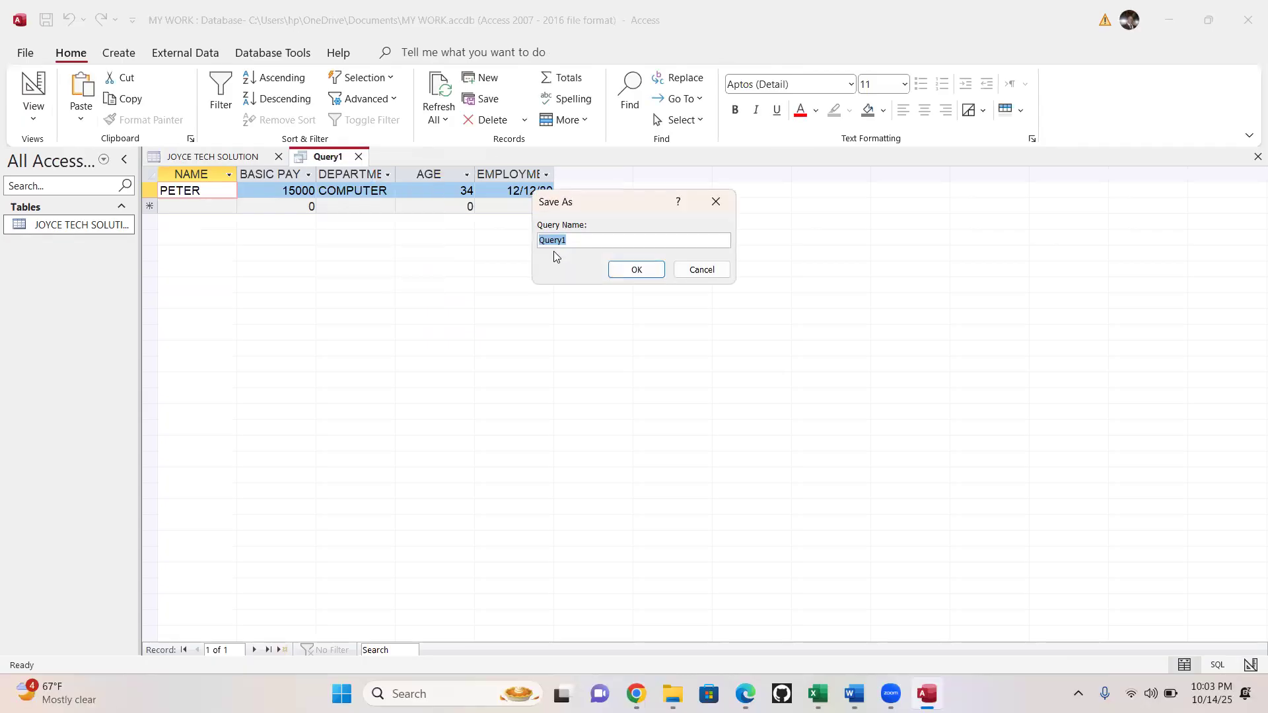
{"action": "key", "text": "Caps_Lock"}
{"action": "type", "text": "PPP"}
{"action": "left_click", "coordinate": [639, 273]}
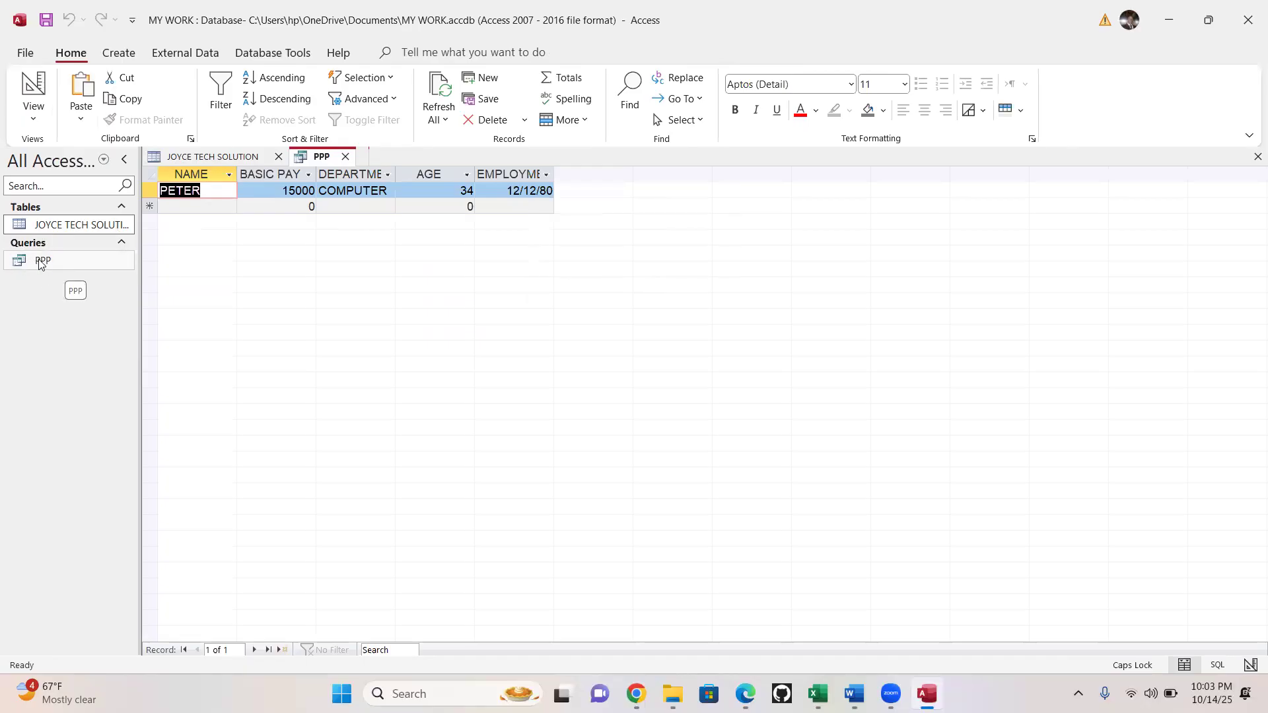
{"action": "left_click", "coordinate": [345, 157]}
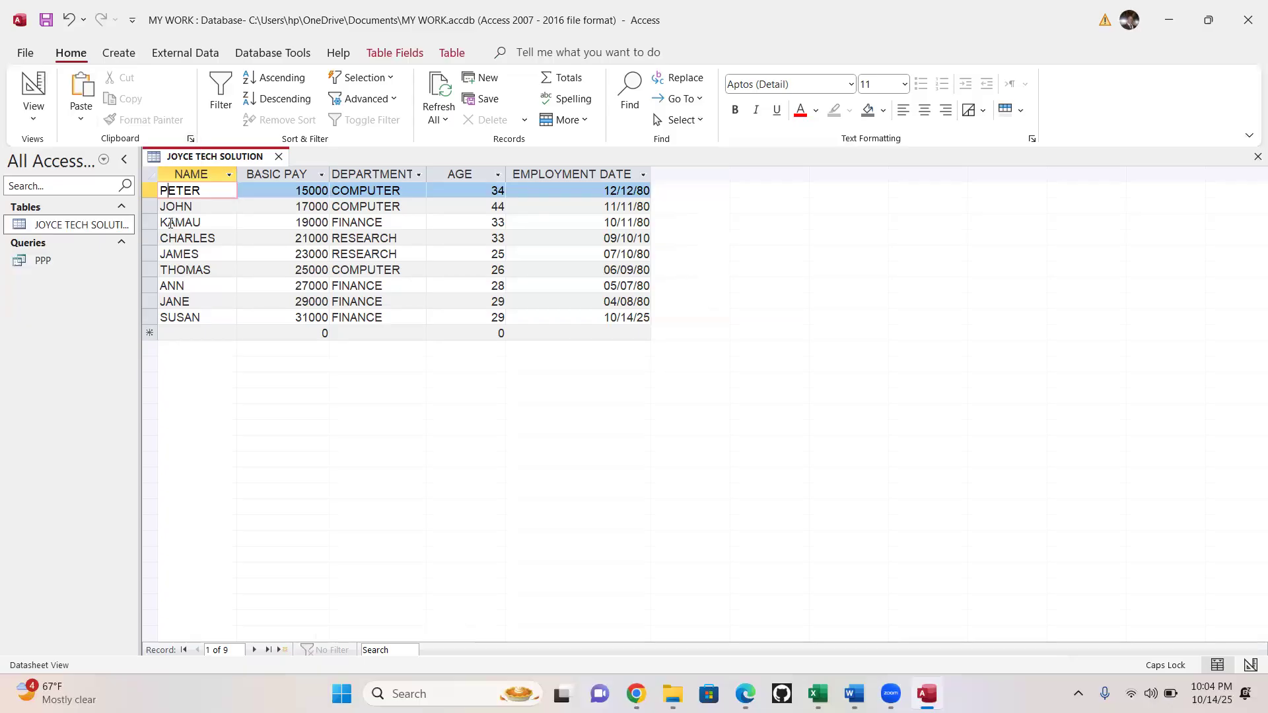
Create another query in Design view with all five fields of the JOYCE TECH SOLUTION table in the grid
{"action": "left_click", "coordinate": [119, 53]}
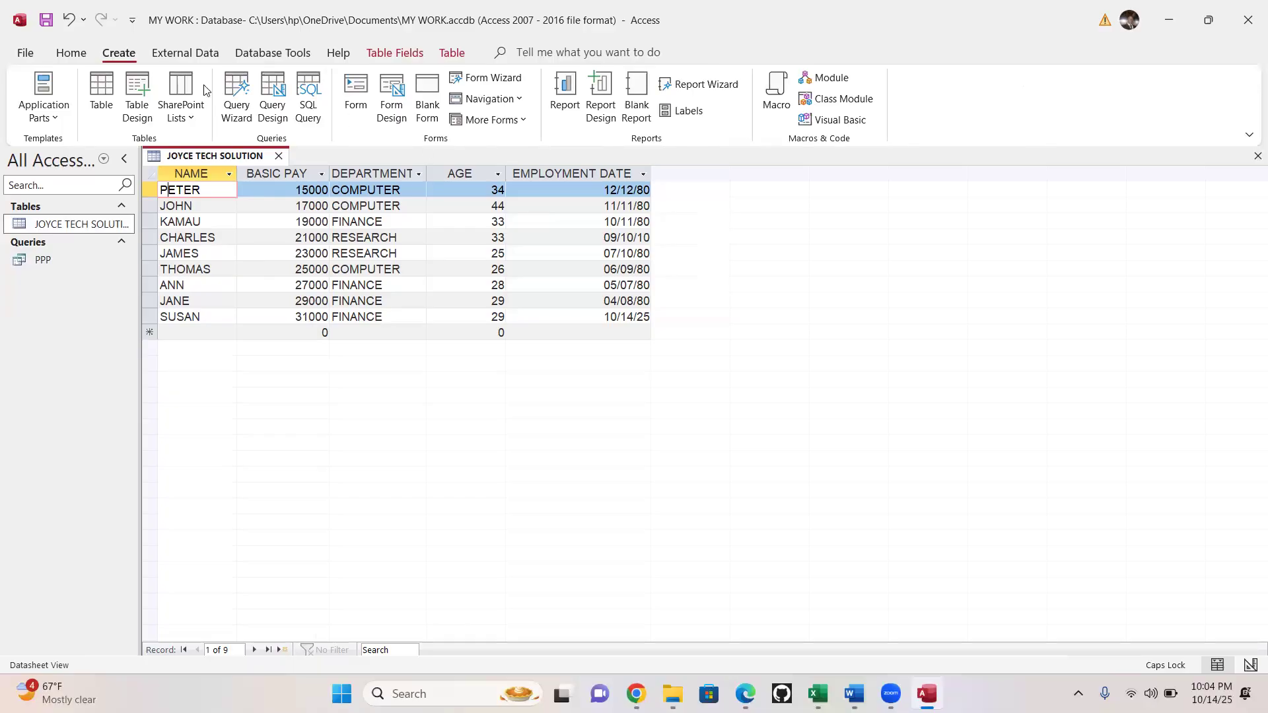
{"action": "left_click", "coordinate": [279, 104]}
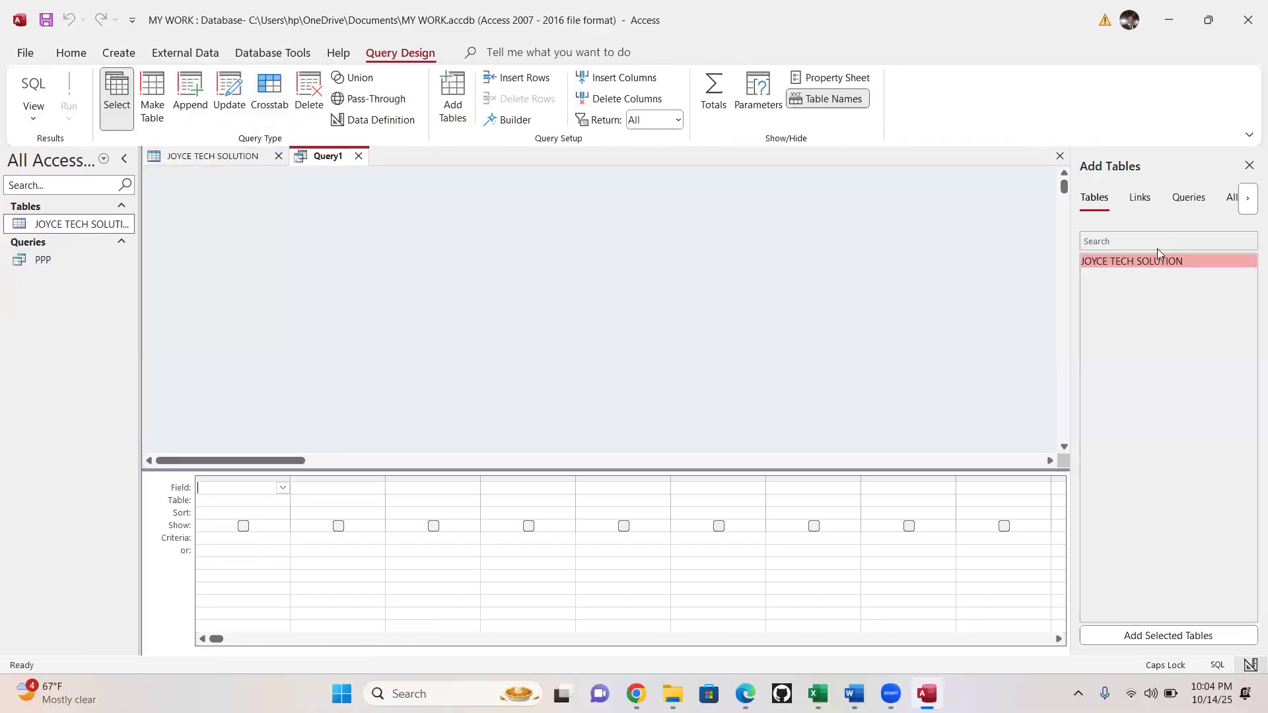
{"action": "left_click_drag", "start_coordinate": [1131, 258], "coordinate": [353, 236]}
{"action": "double_click", "coordinate": [396, 232]}
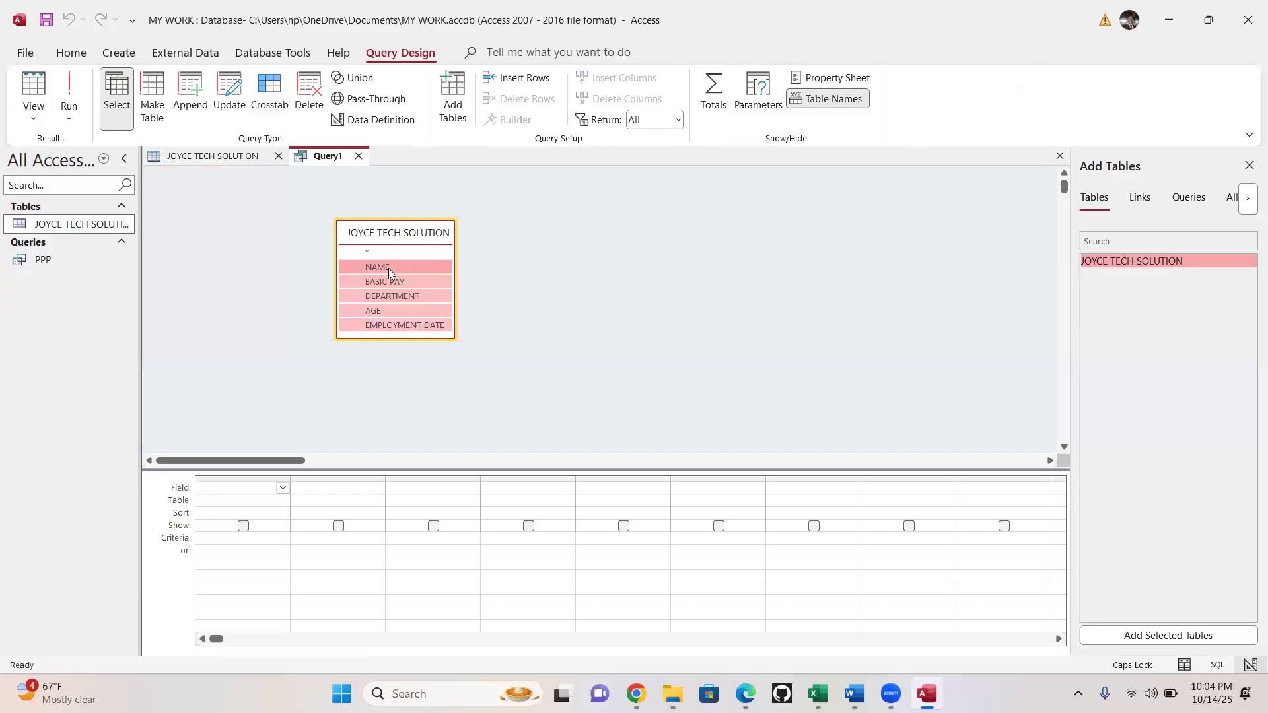
{"action": "left_click_drag", "start_coordinate": [388, 267], "coordinate": [238, 555]}
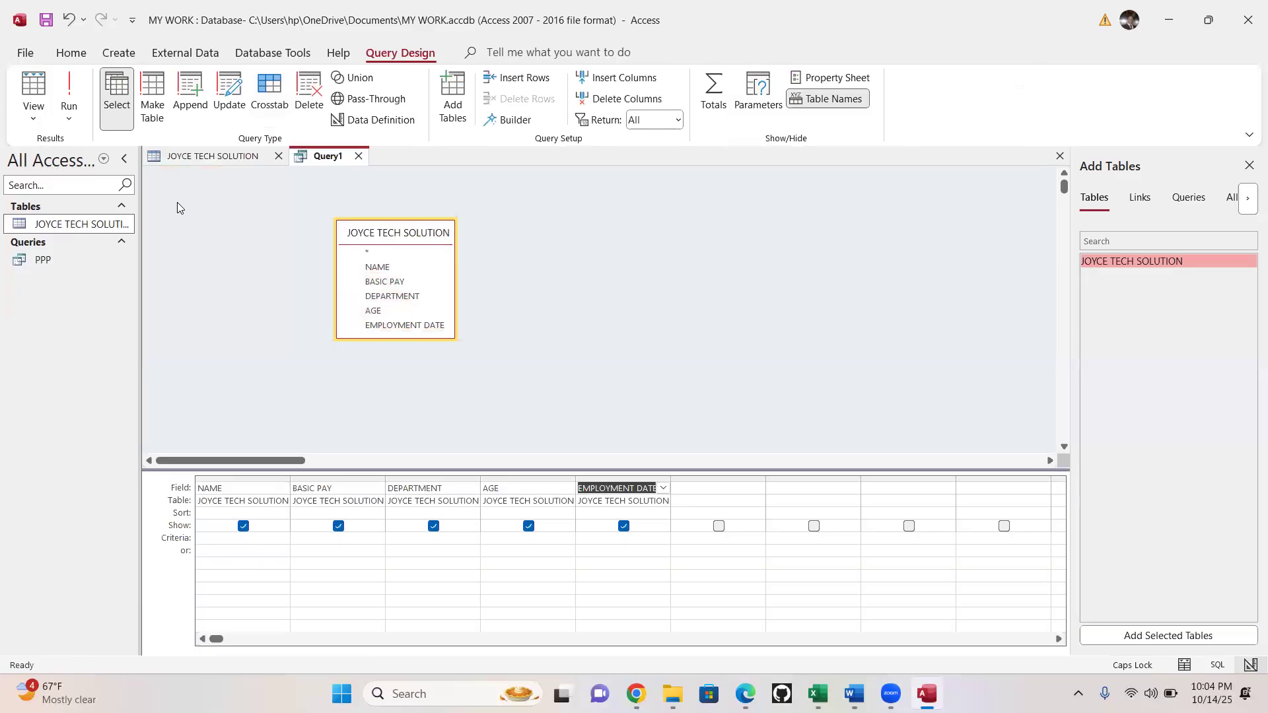
Check the table's names, set the new query's NAME criterion to k*, and run it
{"action": "left_click", "coordinate": [223, 158]}
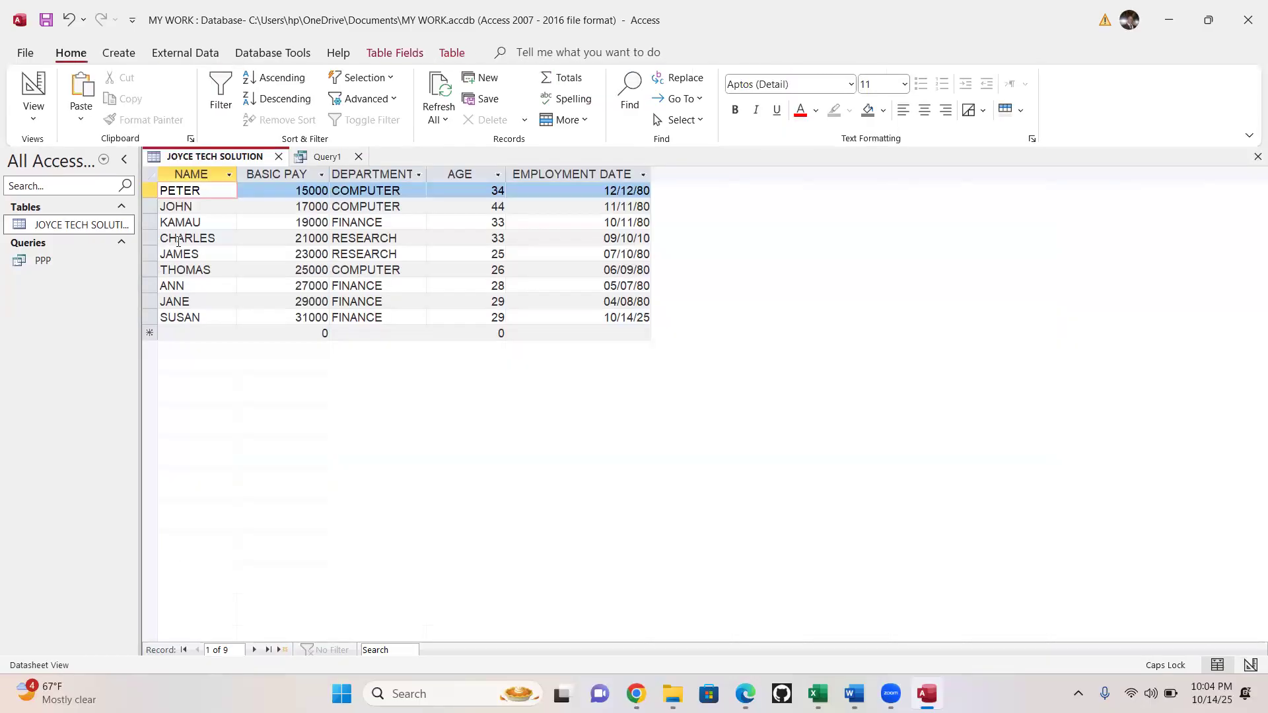
{"action": "left_click", "coordinate": [327, 157]}
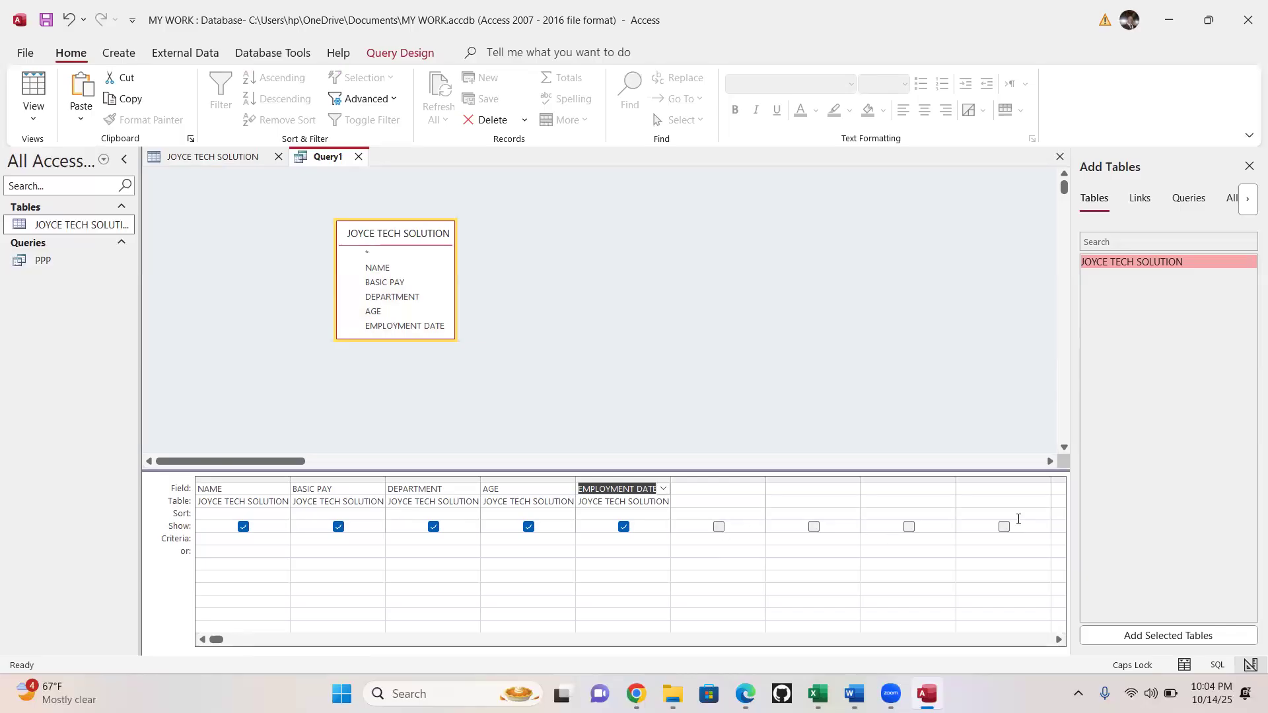
{"action": "left_click", "coordinate": [213, 540]}
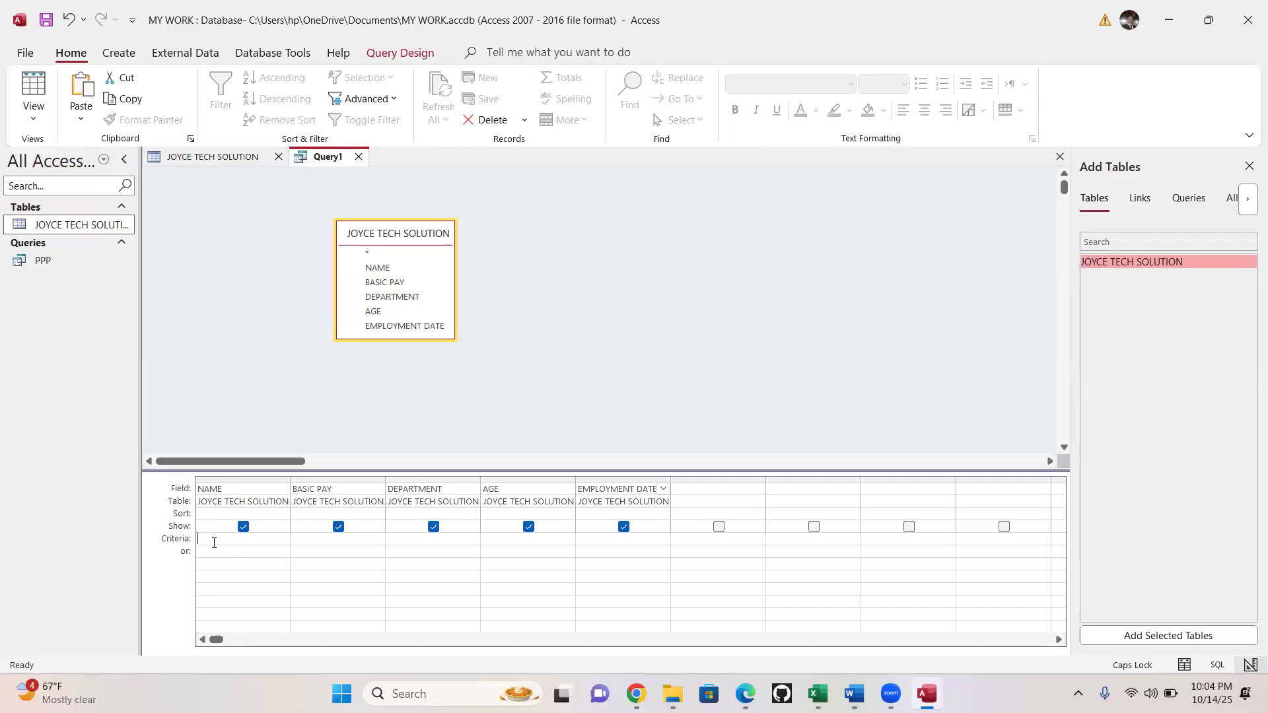
{"action": "key", "text": "Caps_Lock"}
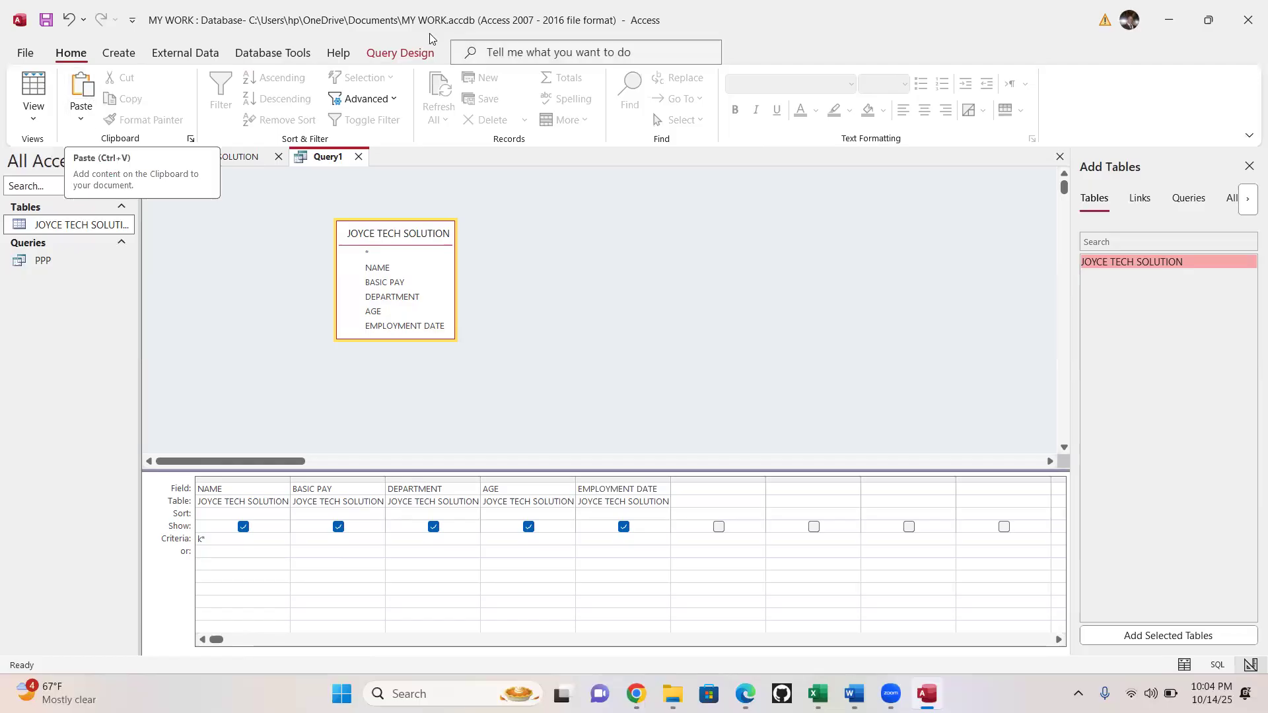
{"action": "left_click", "coordinate": [406, 52]}
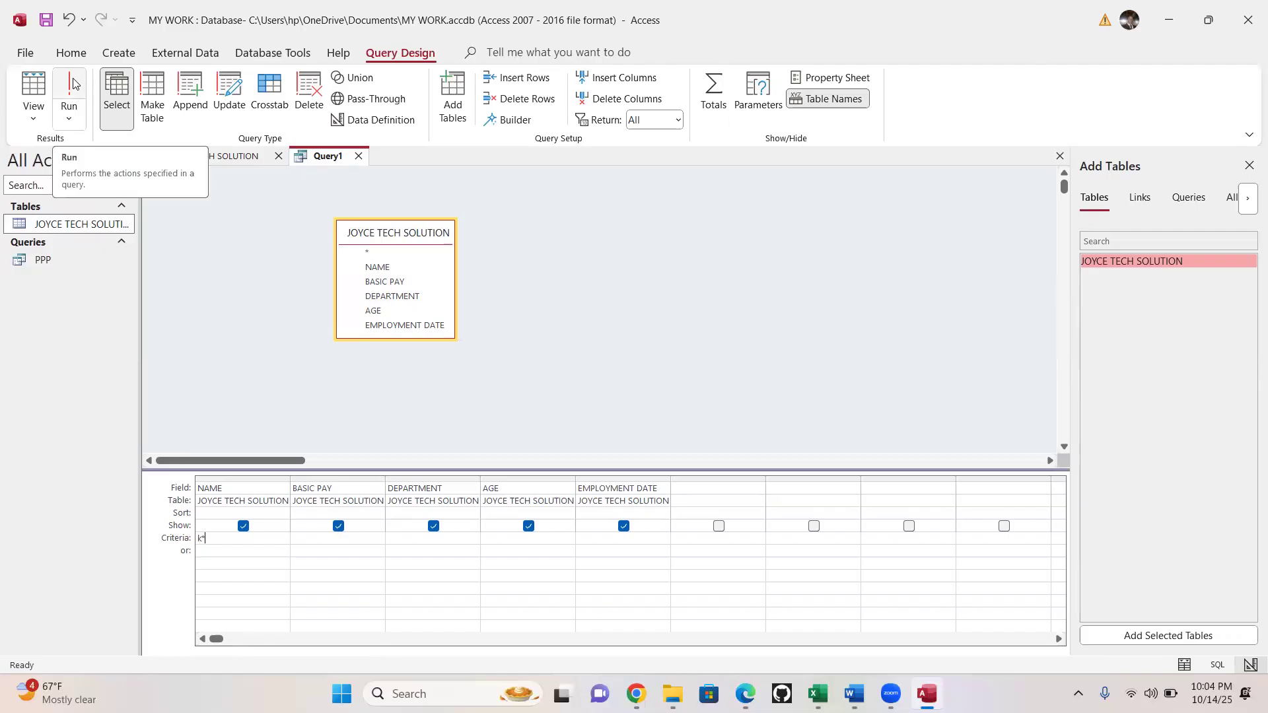
{"action": "left_click", "coordinate": [72, 83]}
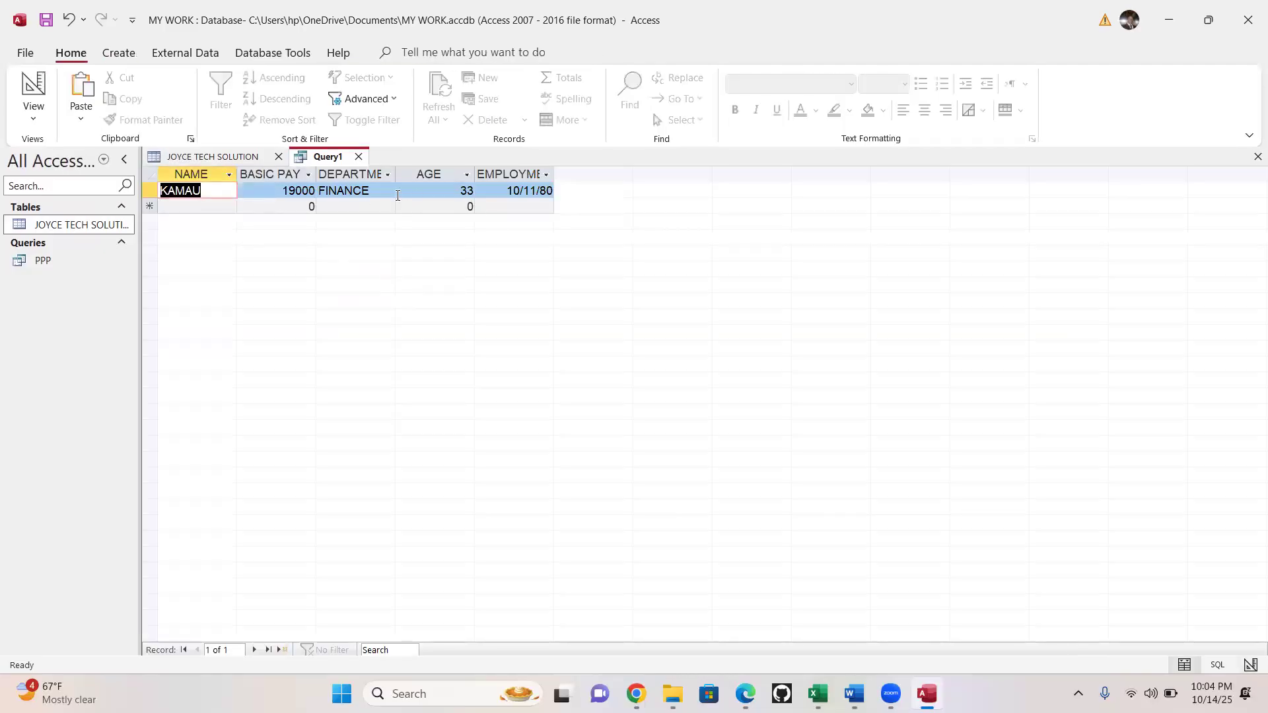
Save the query of names beginning with K under the name kkk and close it
{"action": "left_click", "coordinate": [173, 190]}
{"action": "right_click", "coordinate": [336, 165]}
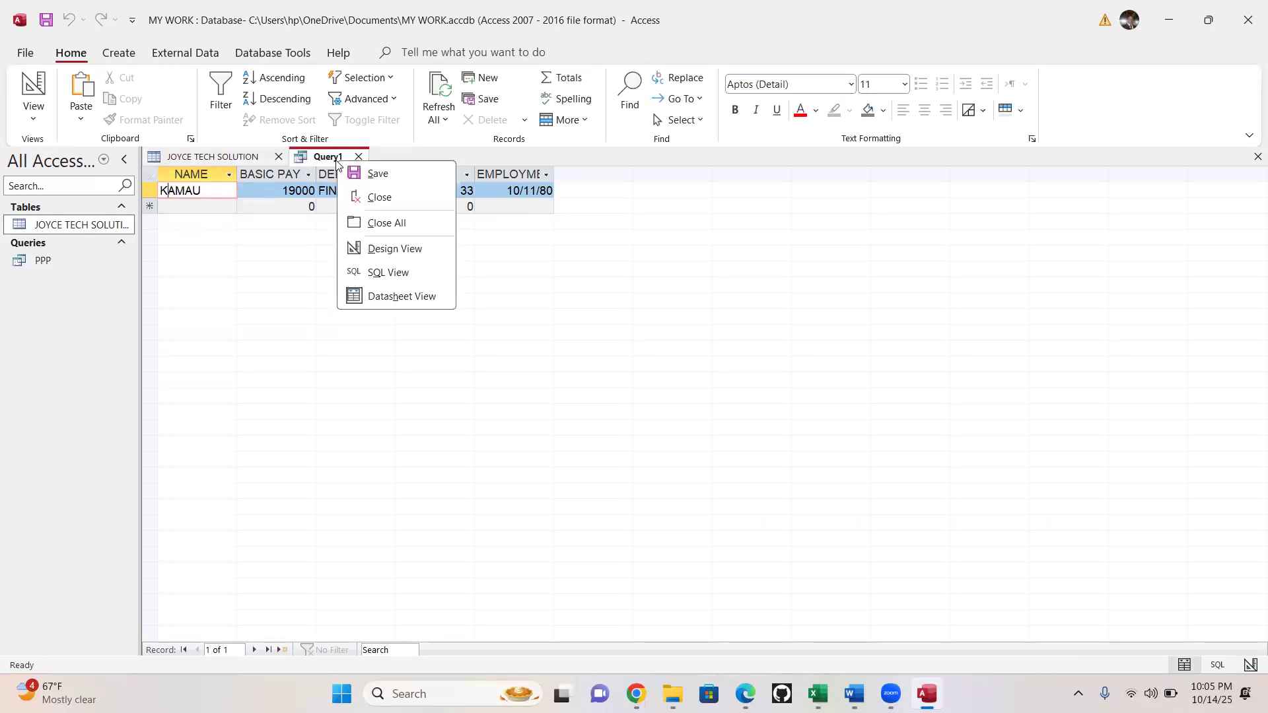
{"action": "left_click", "coordinate": [380, 173]}
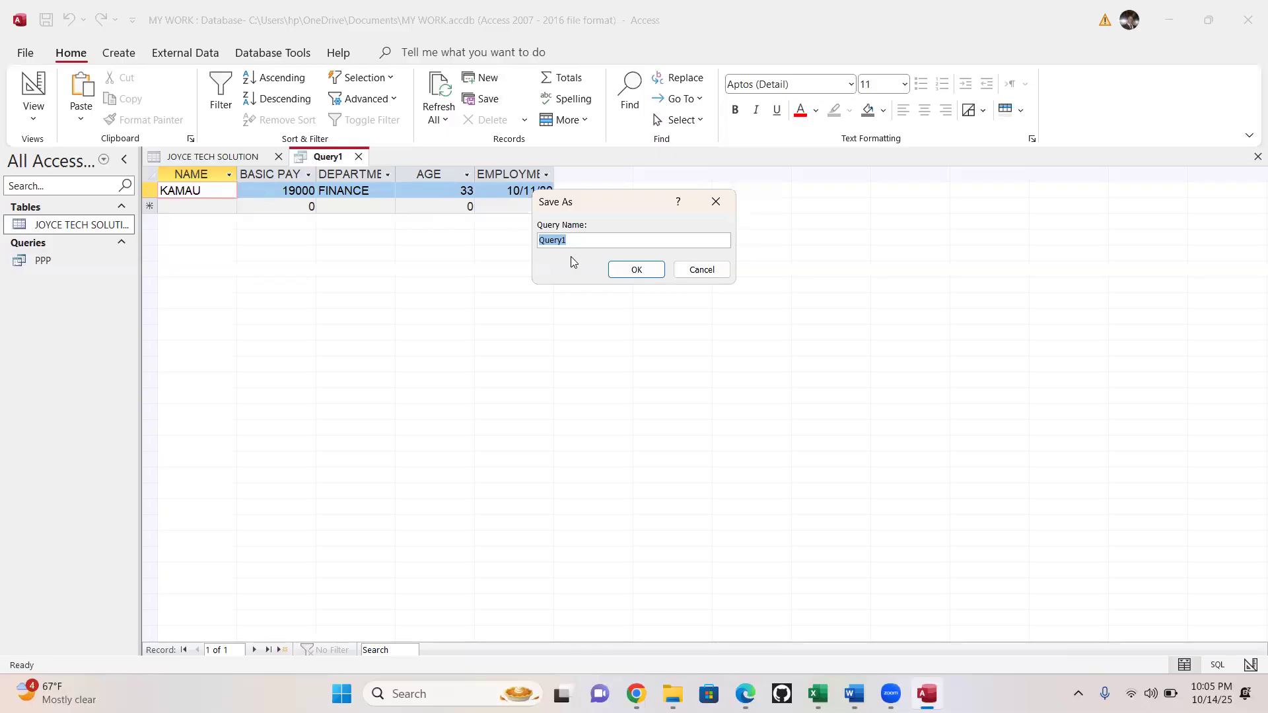
{"action": "type", "text": "kkk"}
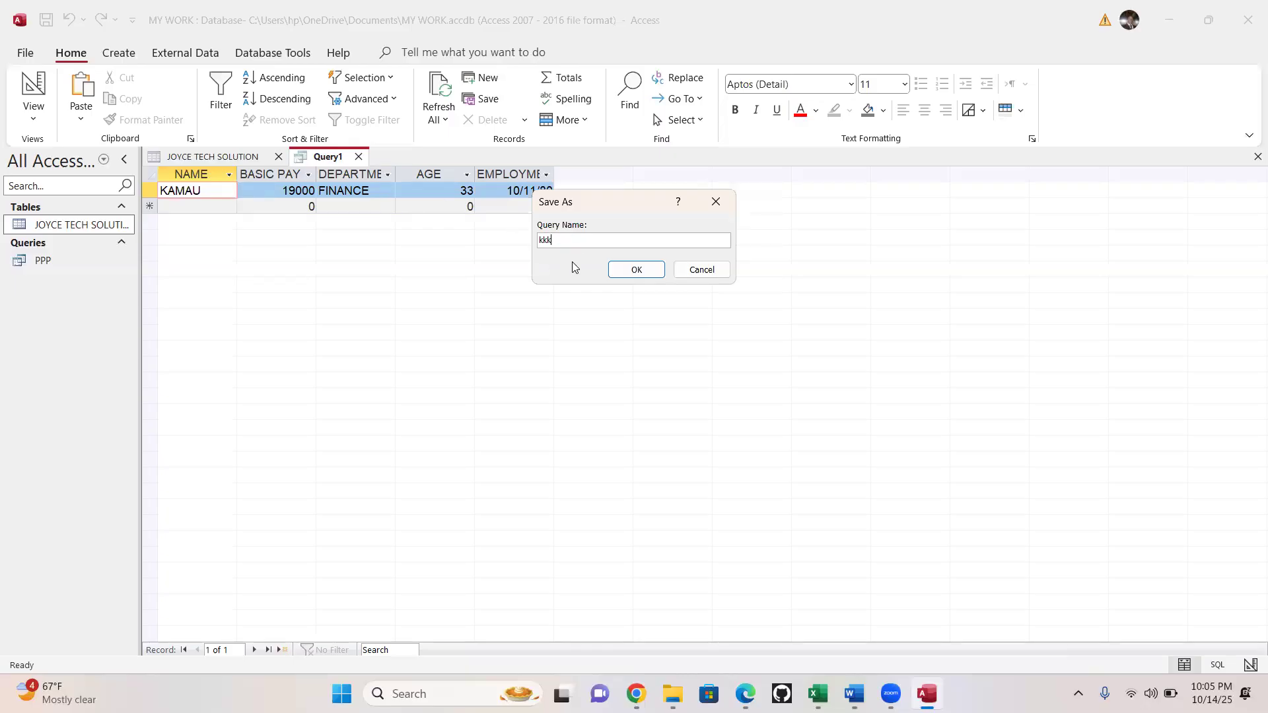
{"action": "left_click", "coordinate": [637, 271]}
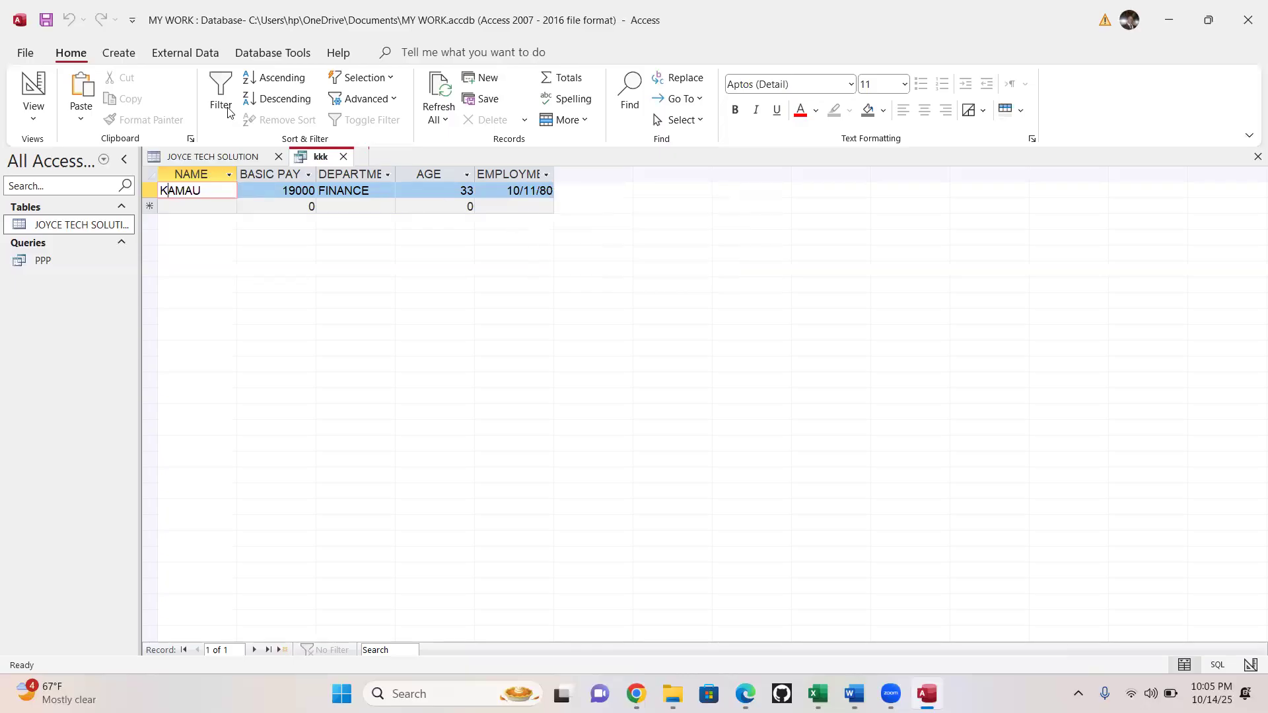
{"action": "right_click", "coordinate": [321, 158]}
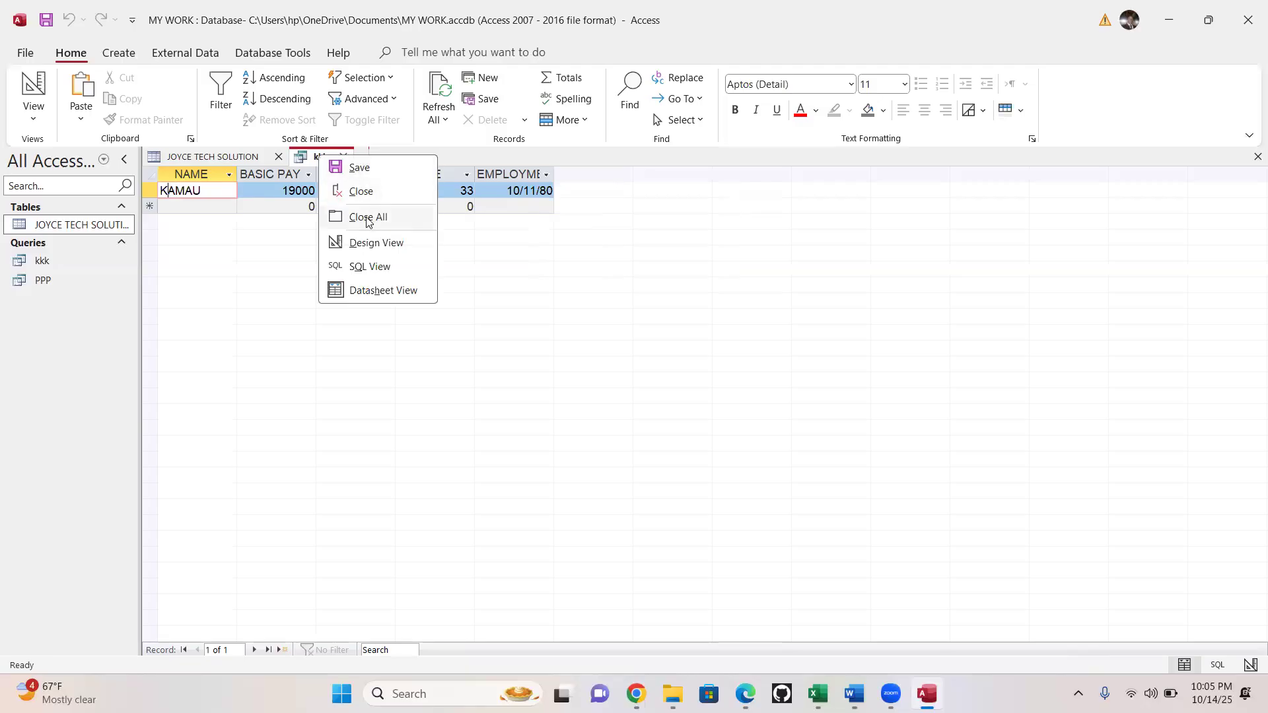
{"action": "left_click", "coordinate": [340, 161]}
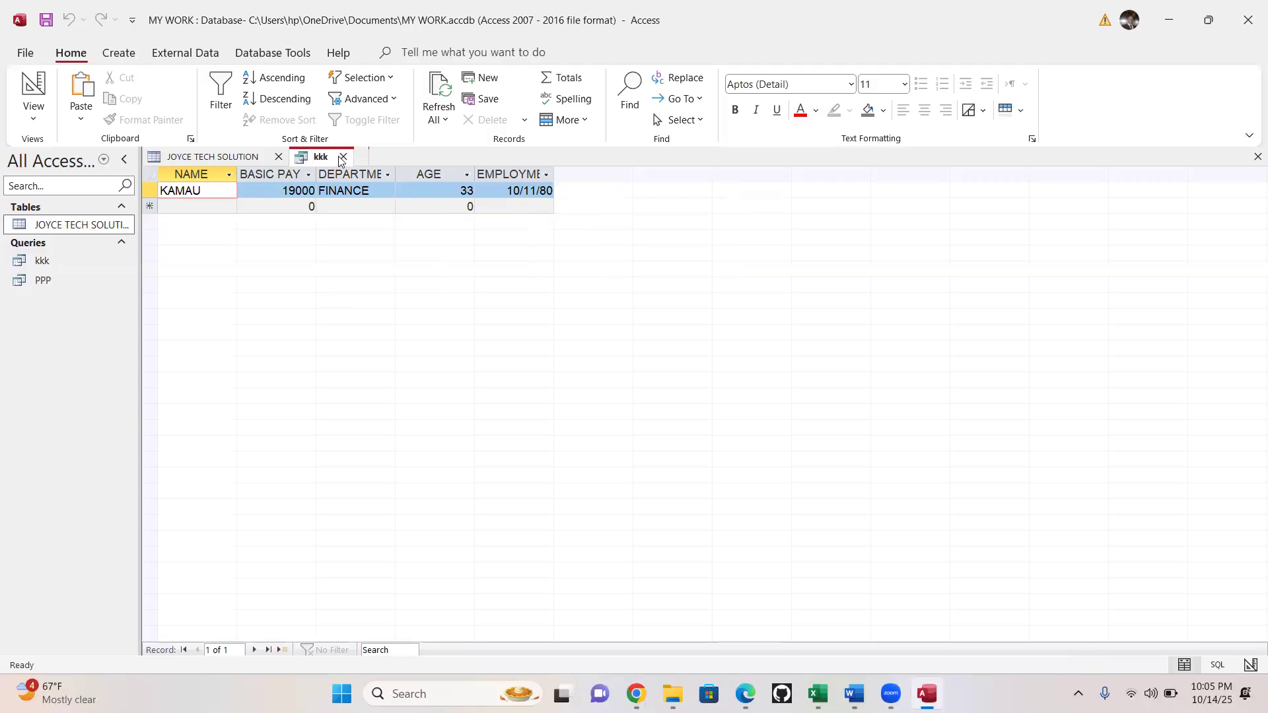
{"action": "left_click", "coordinate": [343, 157]}
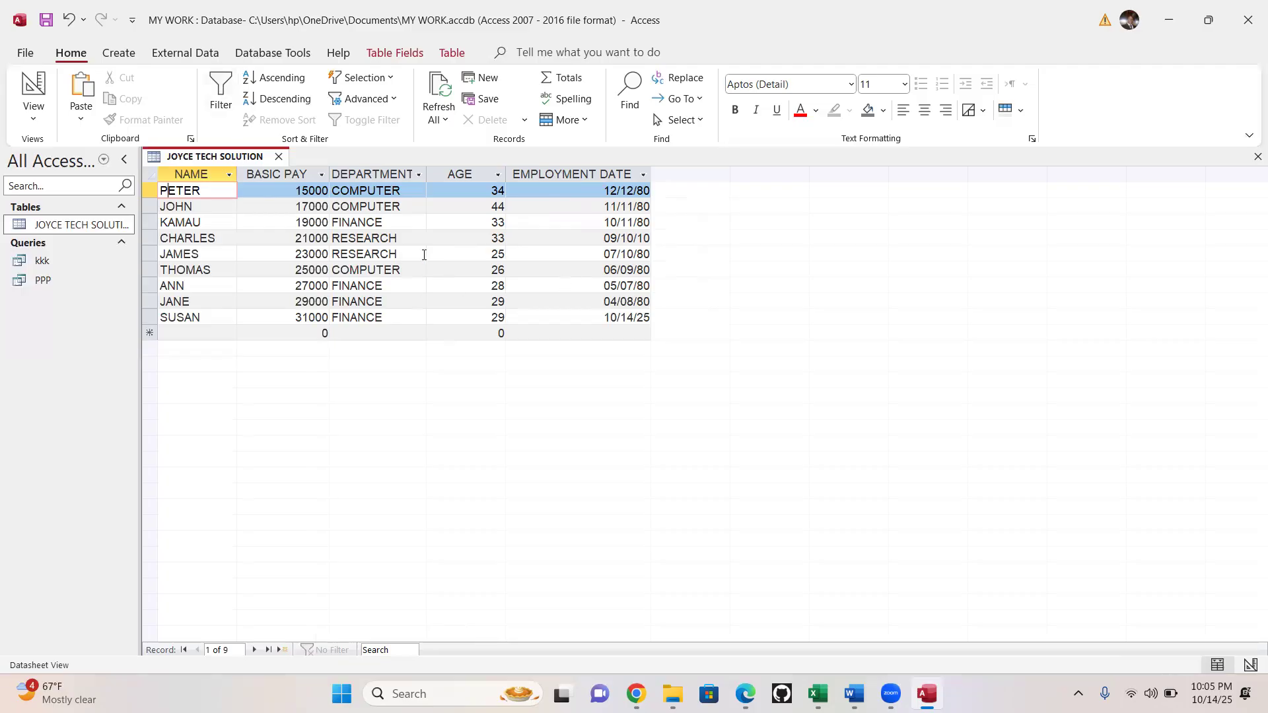
Create a new query in Design view with all five fields of the JOYCE TECH SOLUTION table in the grid
{"action": "left_click", "coordinate": [178, 287]}
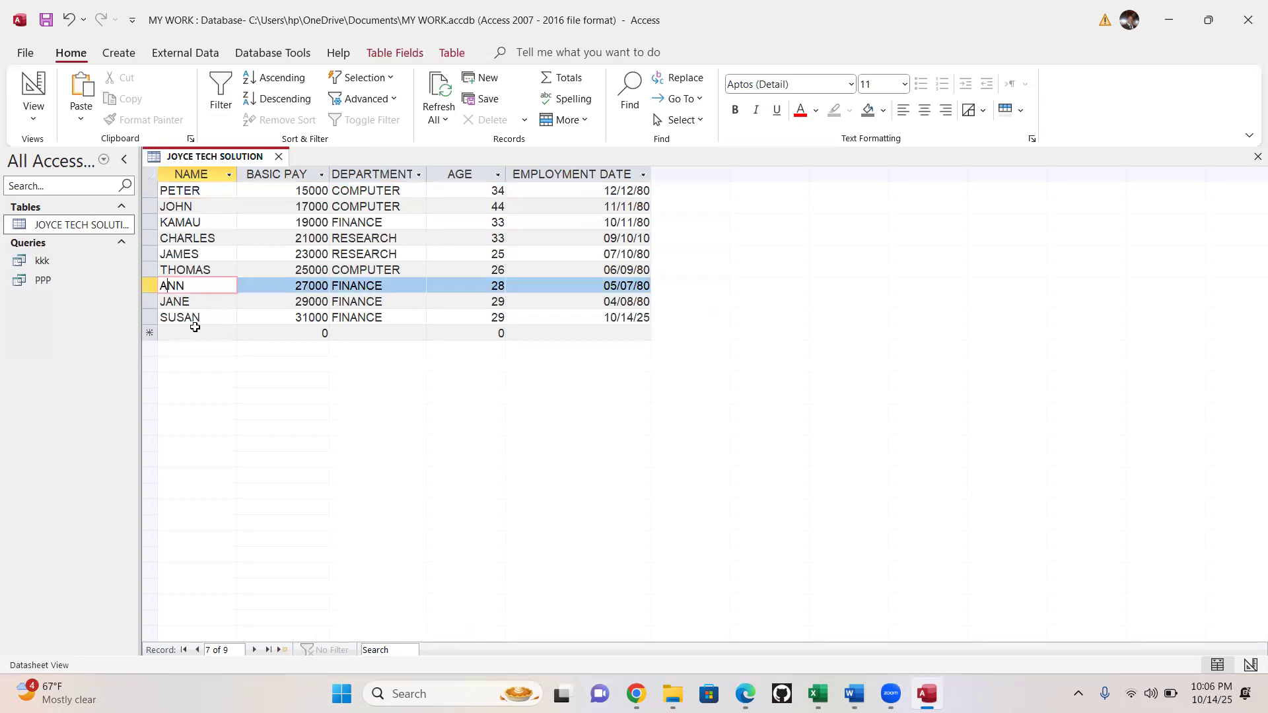
{"action": "left_click", "coordinate": [118, 53]}
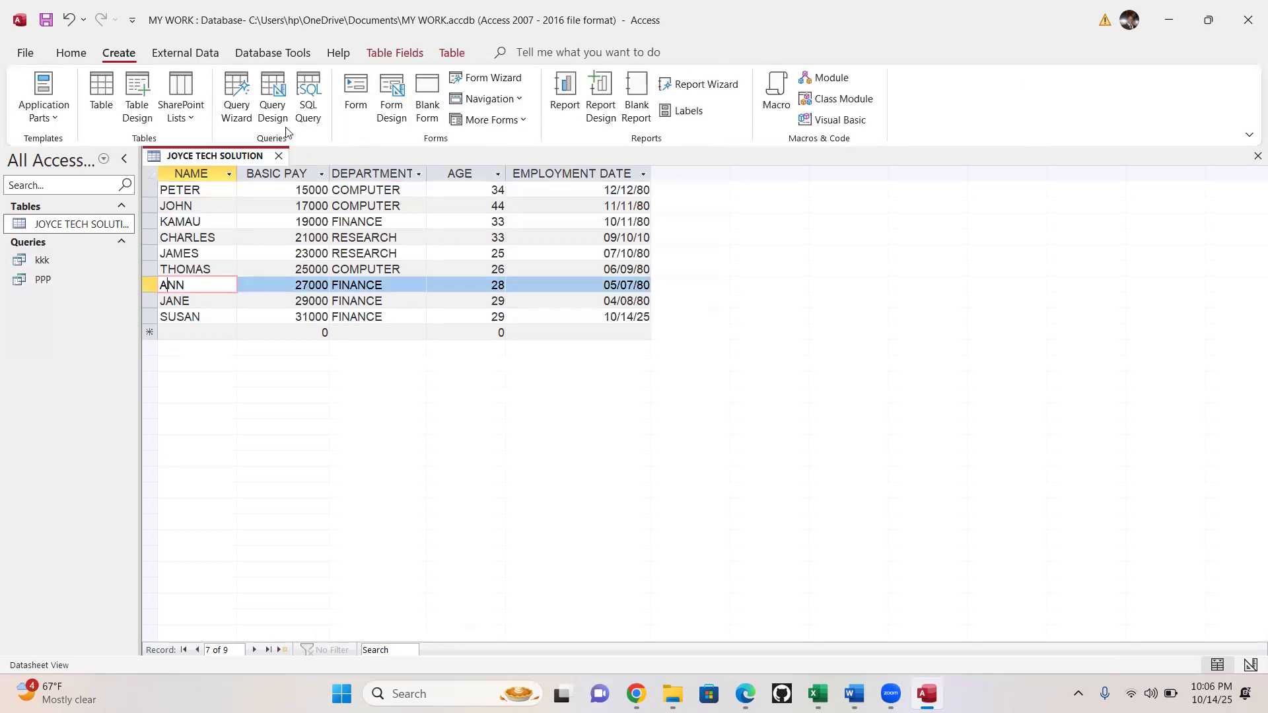
{"action": "left_click", "coordinate": [274, 99]}
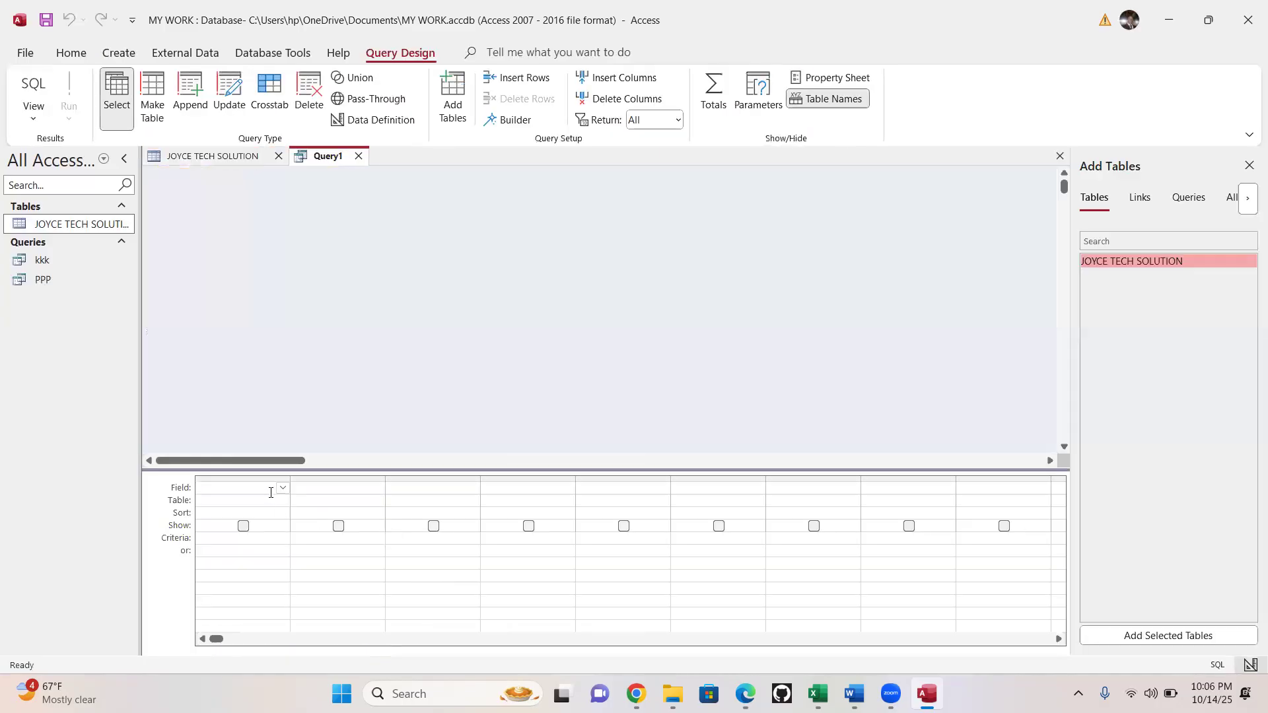
{"action": "left_click_drag", "start_coordinate": [1115, 260], "coordinate": [428, 256]}
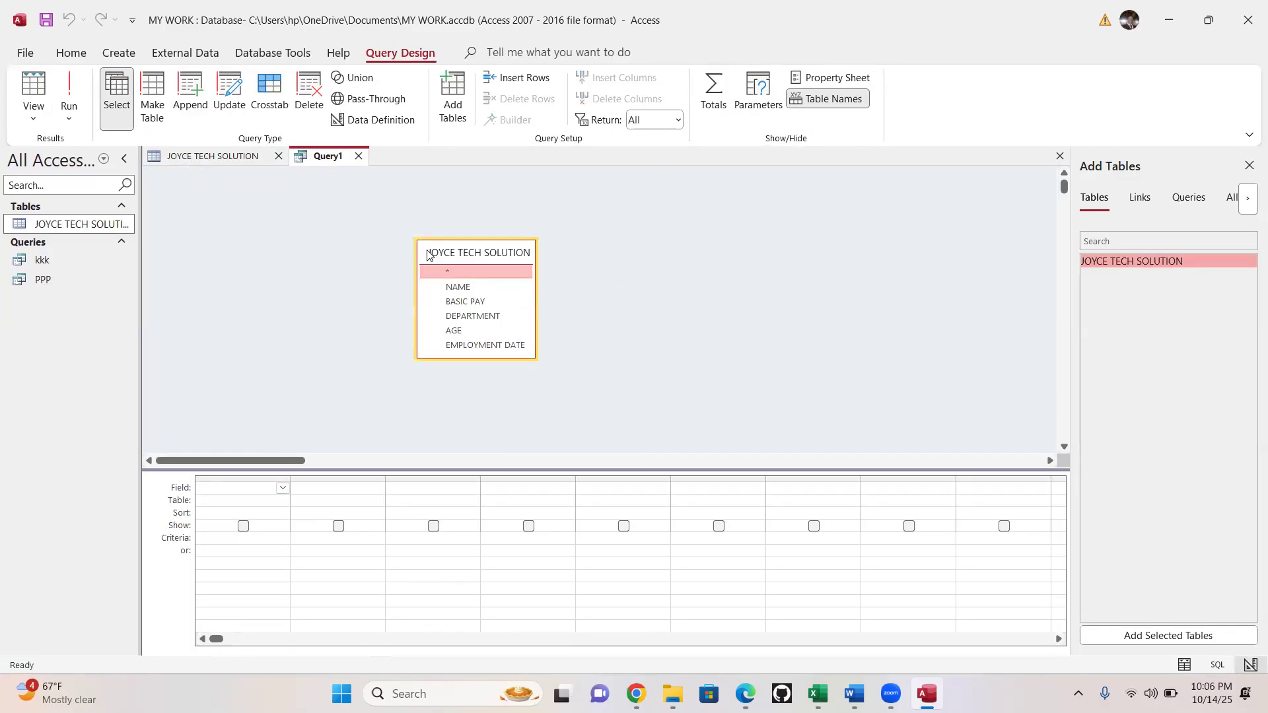
{"action": "double_click", "coordinate": [430, 254]}
{"action": "left_click_drag", "start_coordinate": [459, 289], "coordinate": [246, 532]}
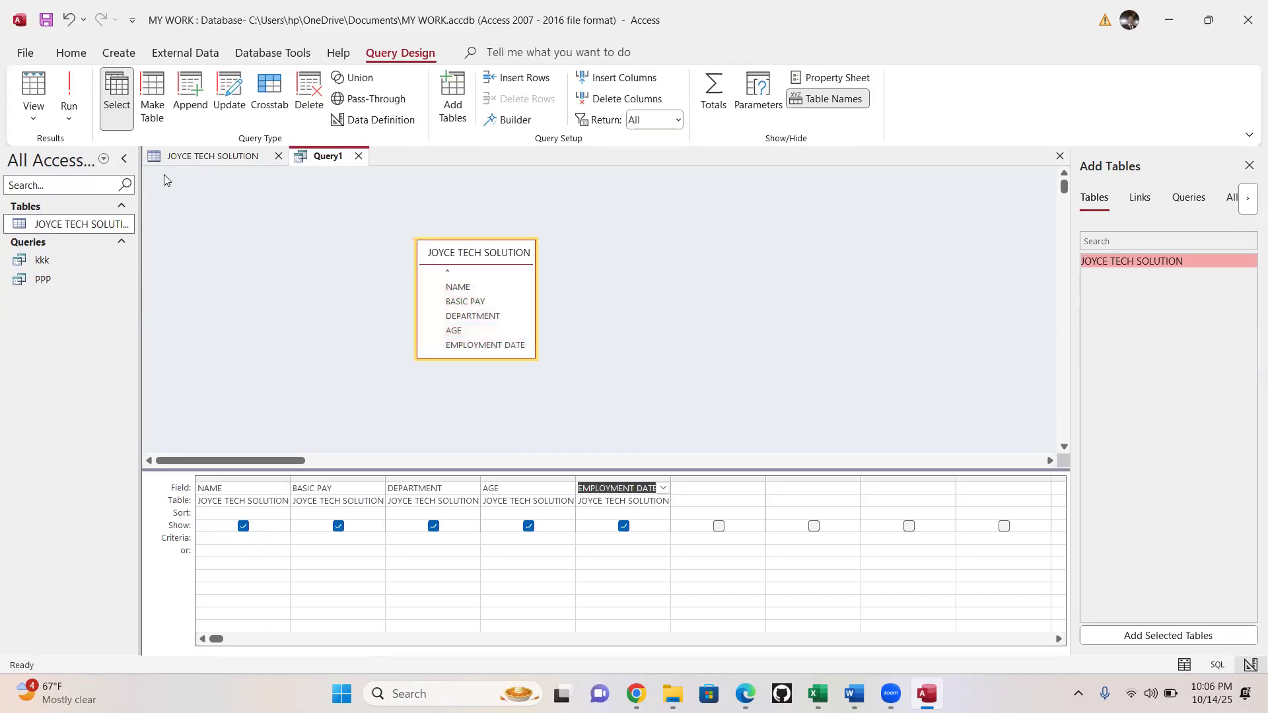
Check the names in the table, set the new query's NAME criterion to A*, and run the query
{"action": "left_click", "coordinate": [213, 156]}
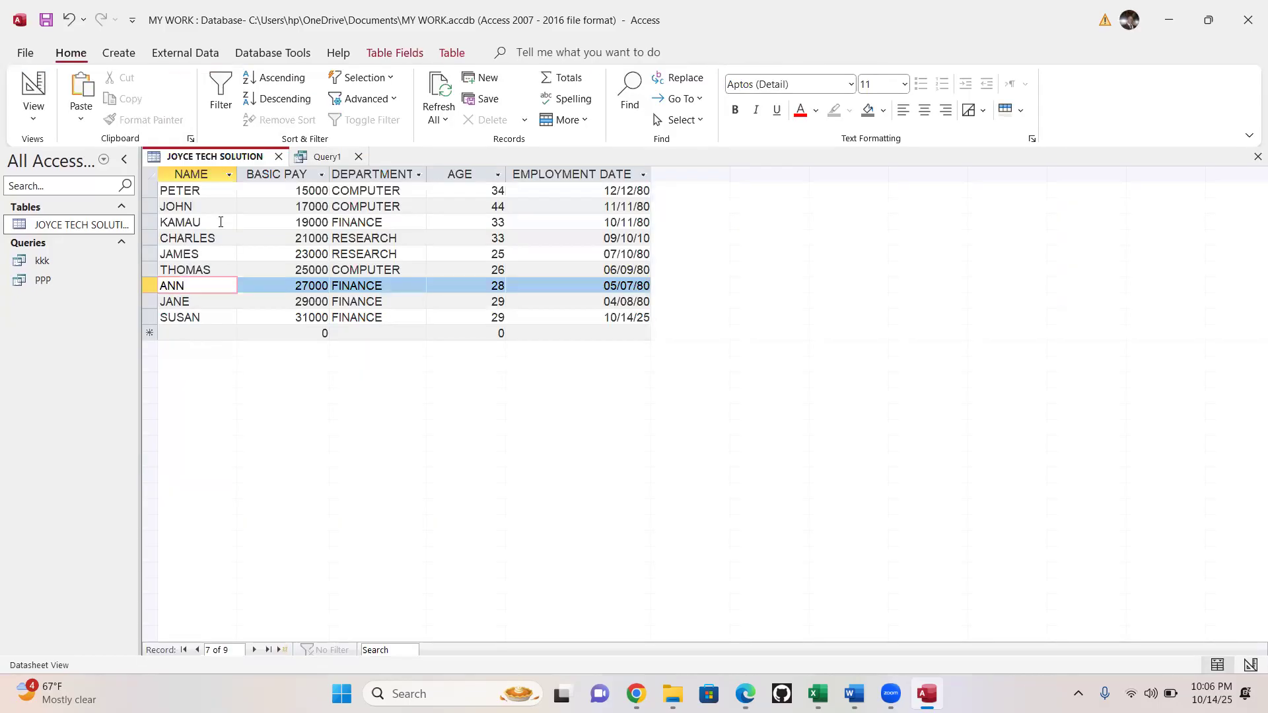
{"action": "left_click", "coordinate": [325, 156]}
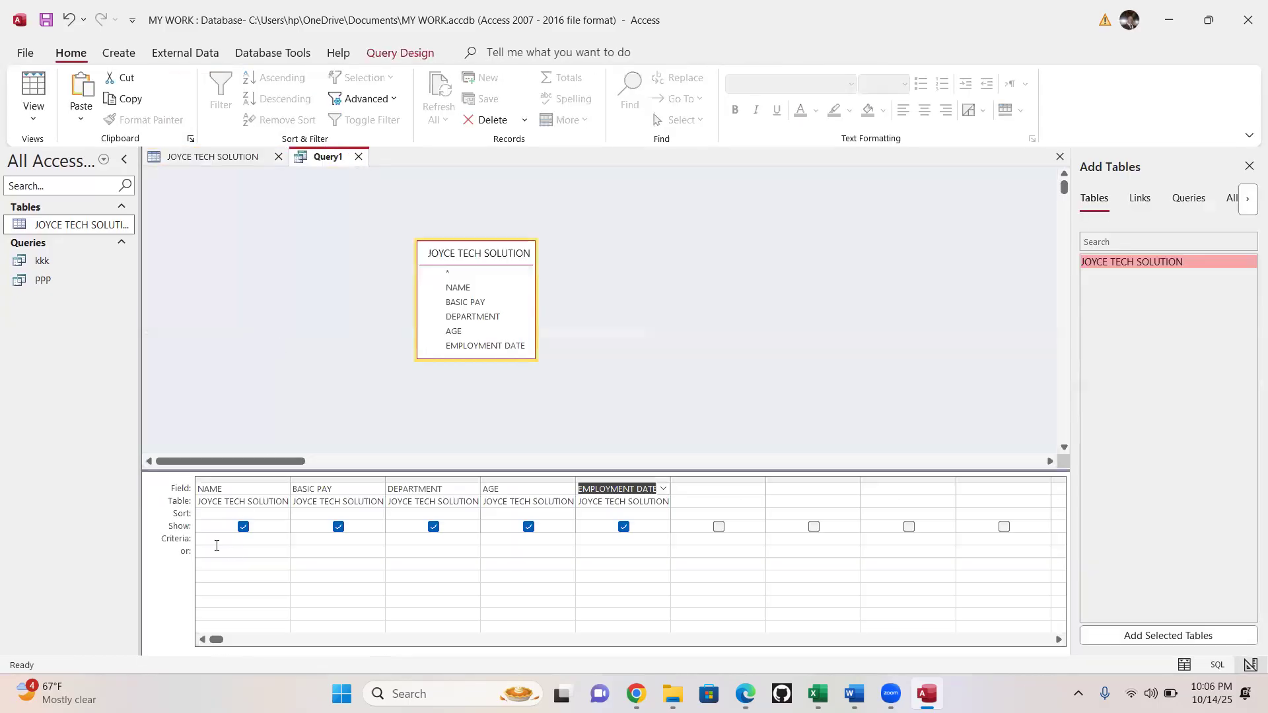
{"action": "left_click", "coordinate": [216, 540]}
{"action": "key", "text": "Caps_Lock"}
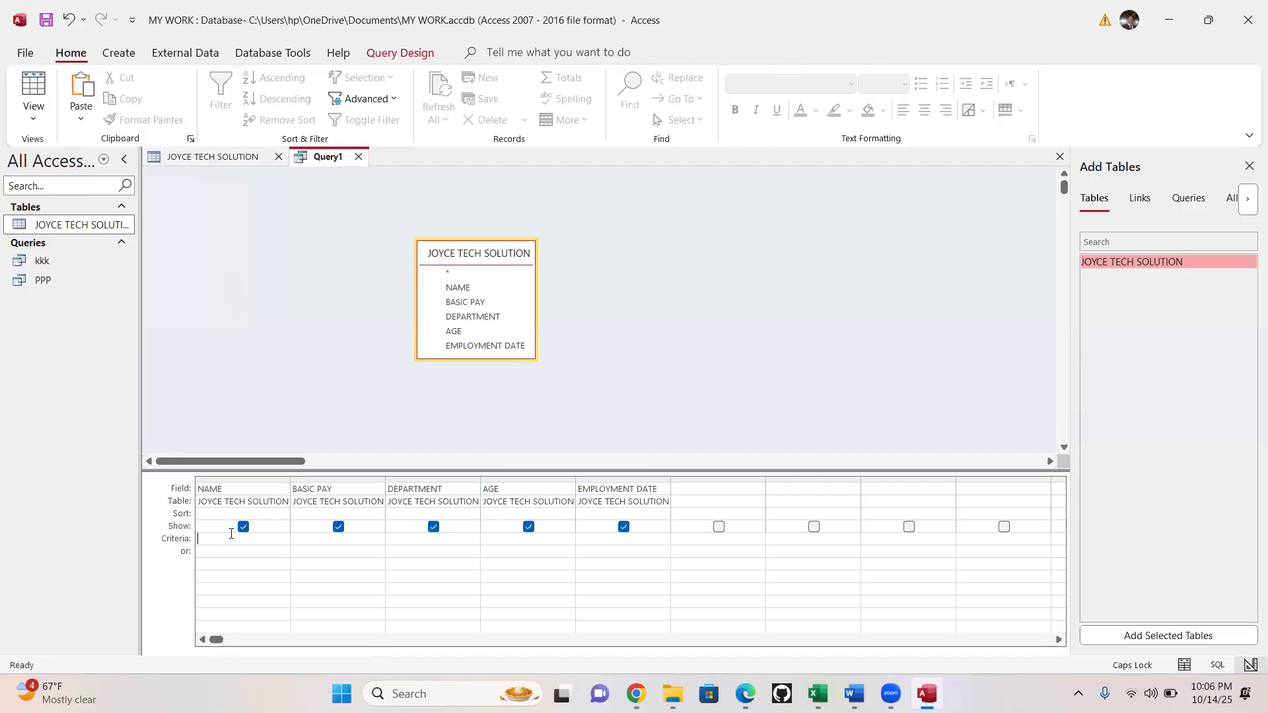
{"action": "type", "text": "A"}
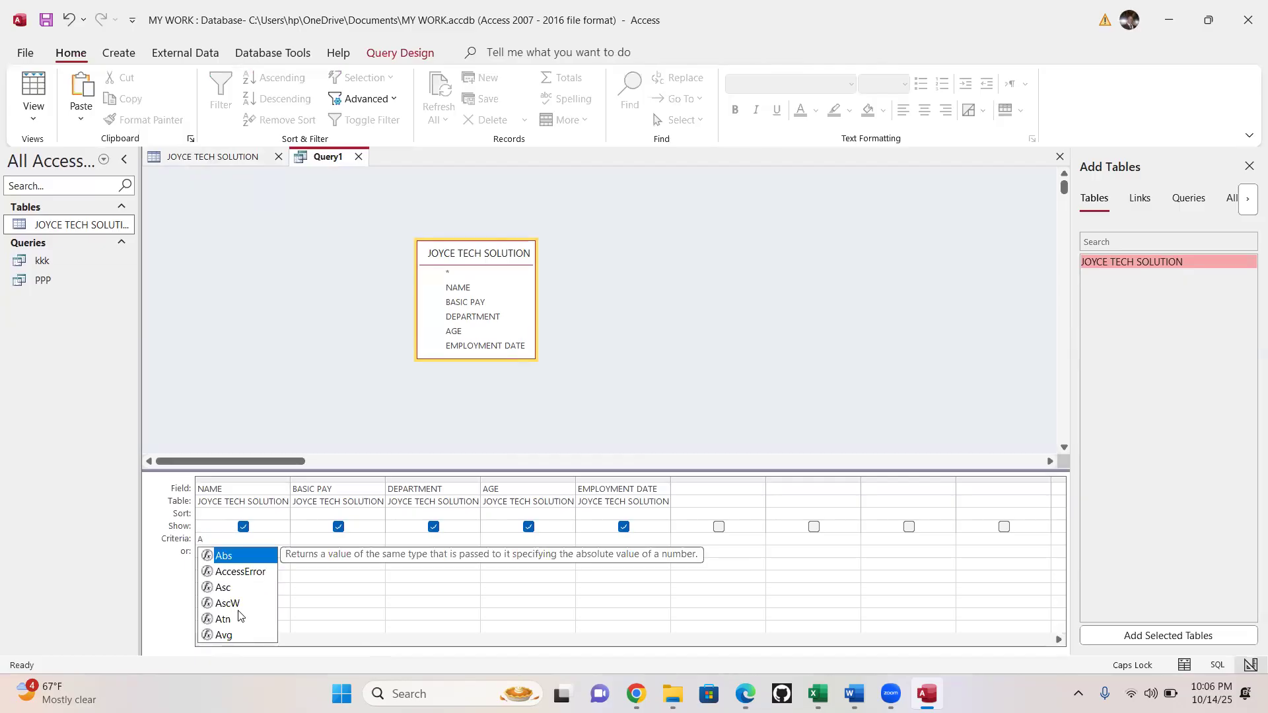
{"action": "type", "text": "*"}
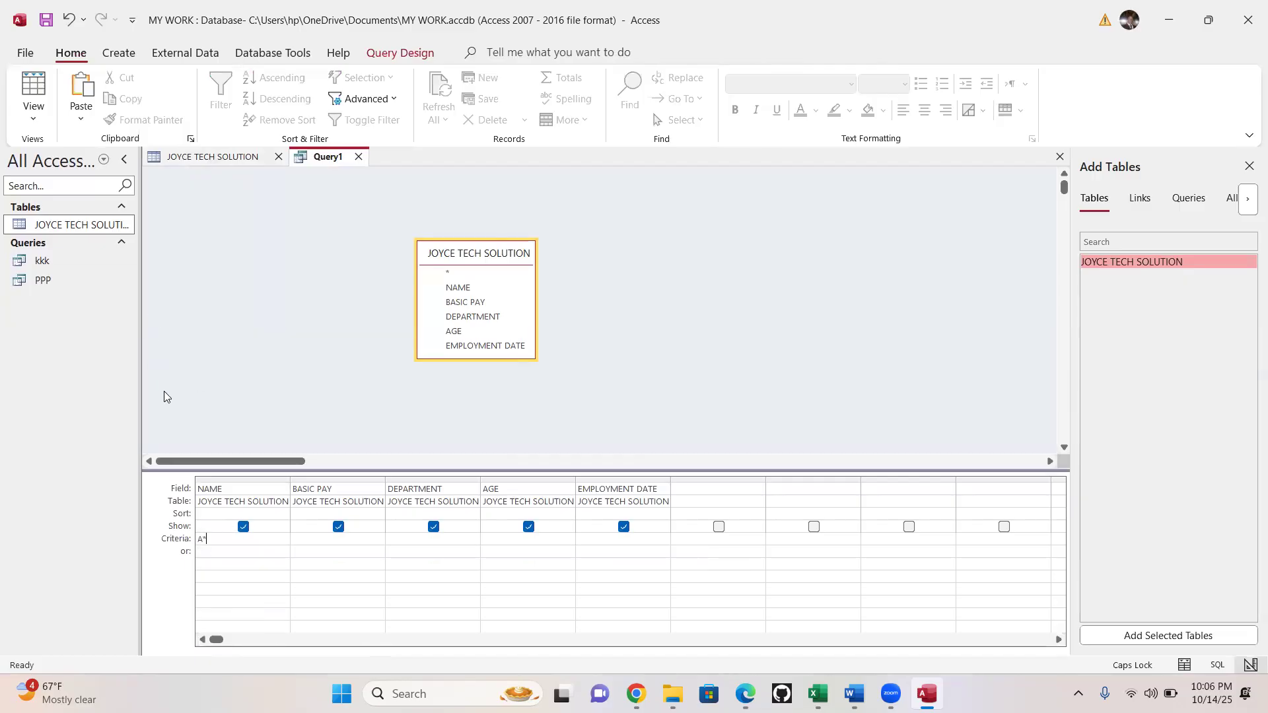
{"action": "left_click", "coordinate": [400, 53]}
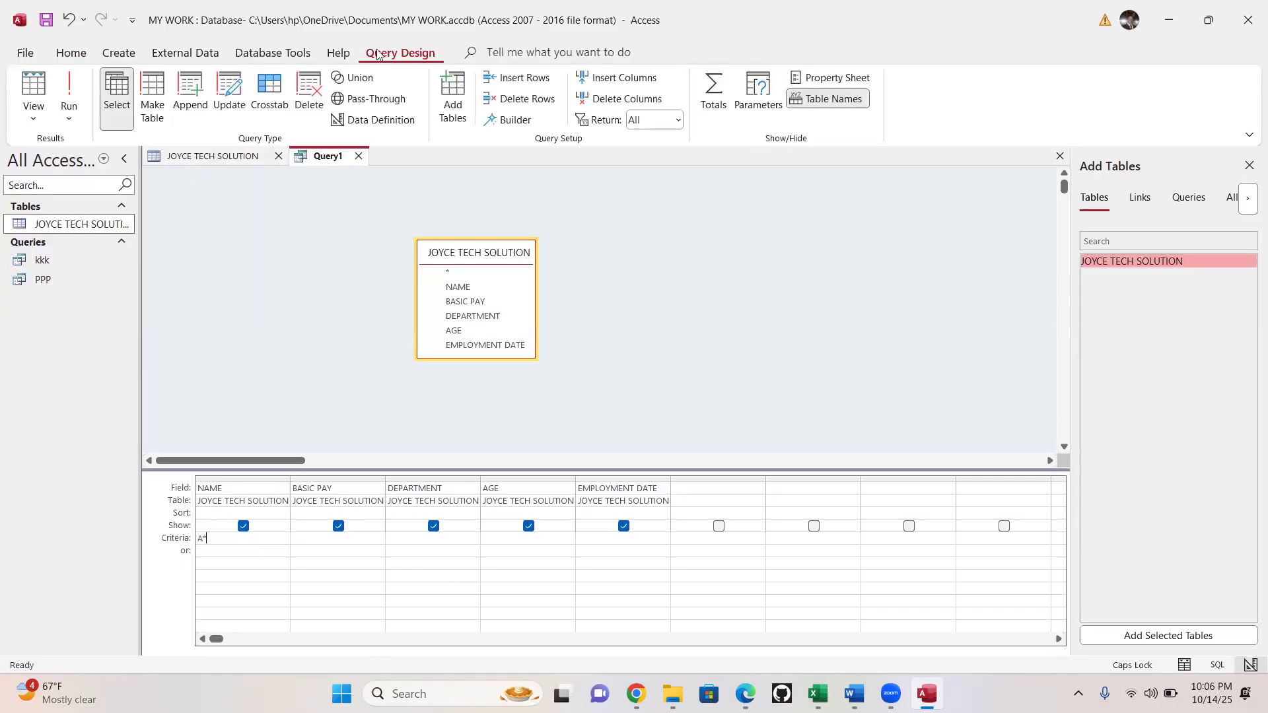
{"action": "left_click", "coordinate": [67, 89]}
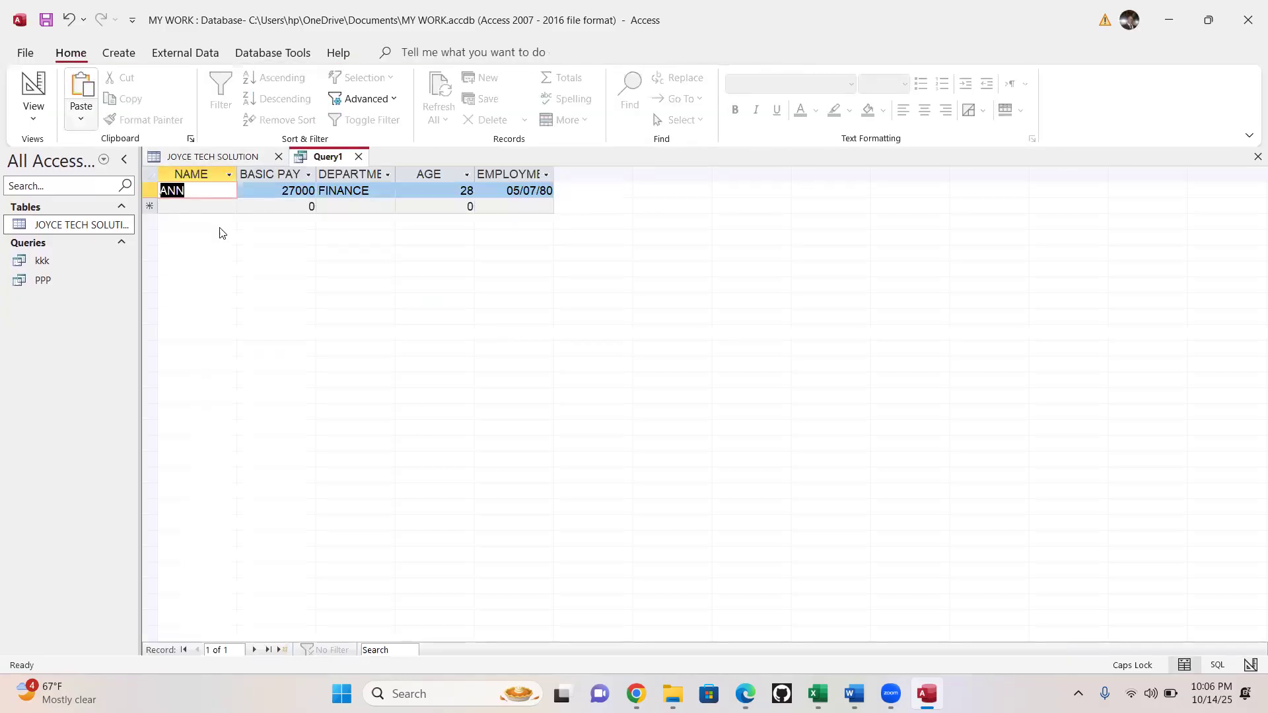
Save the query under the name AAAA and close it
{"action": "right_click", "coordinate": [325, 160]}
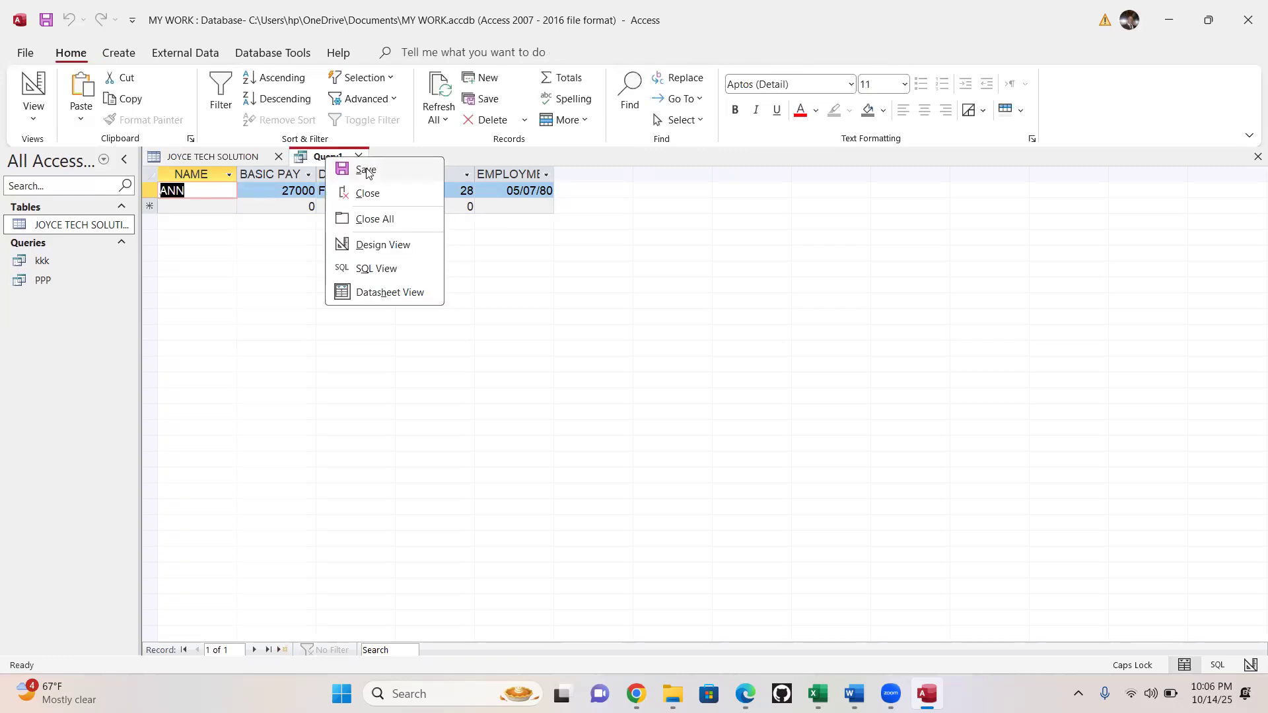
{"action": "left_click", "coordinate": [365, 169]}
{"action": "type", "text": "AAAA"}
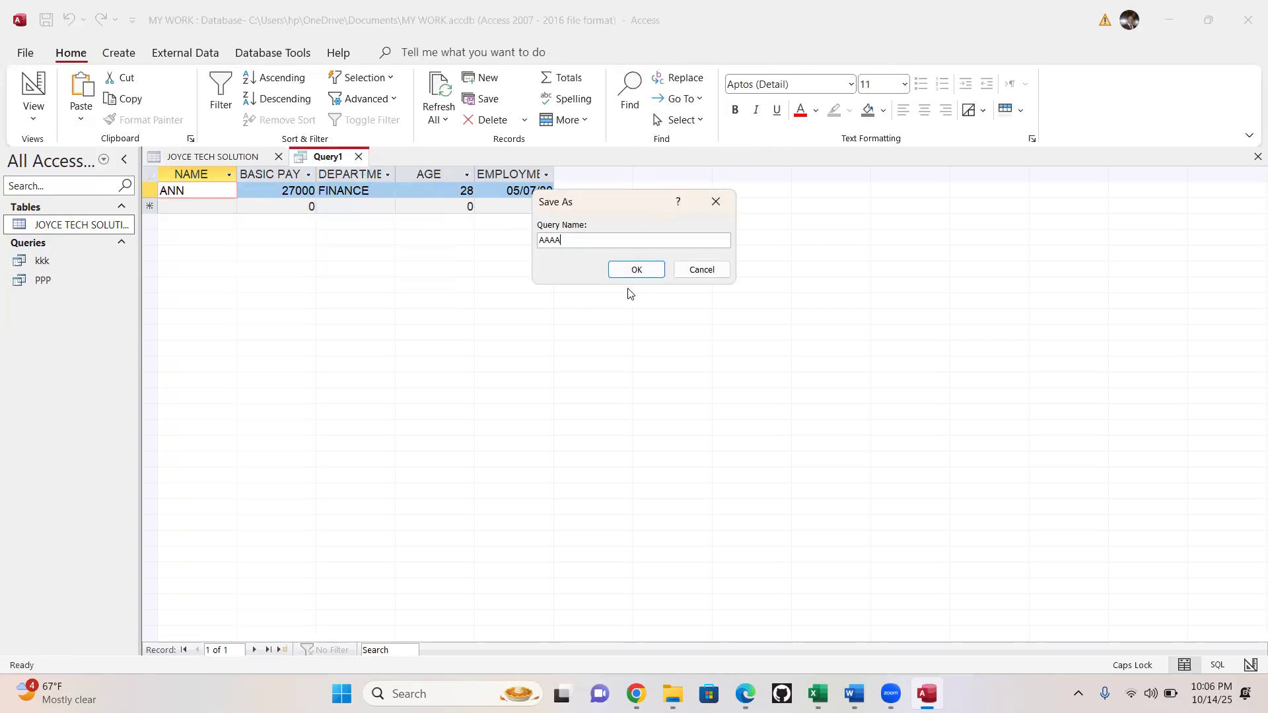
{"action": "key", "text": "Return"}
{"action": "left_click", "coordinate": [357, 157]}
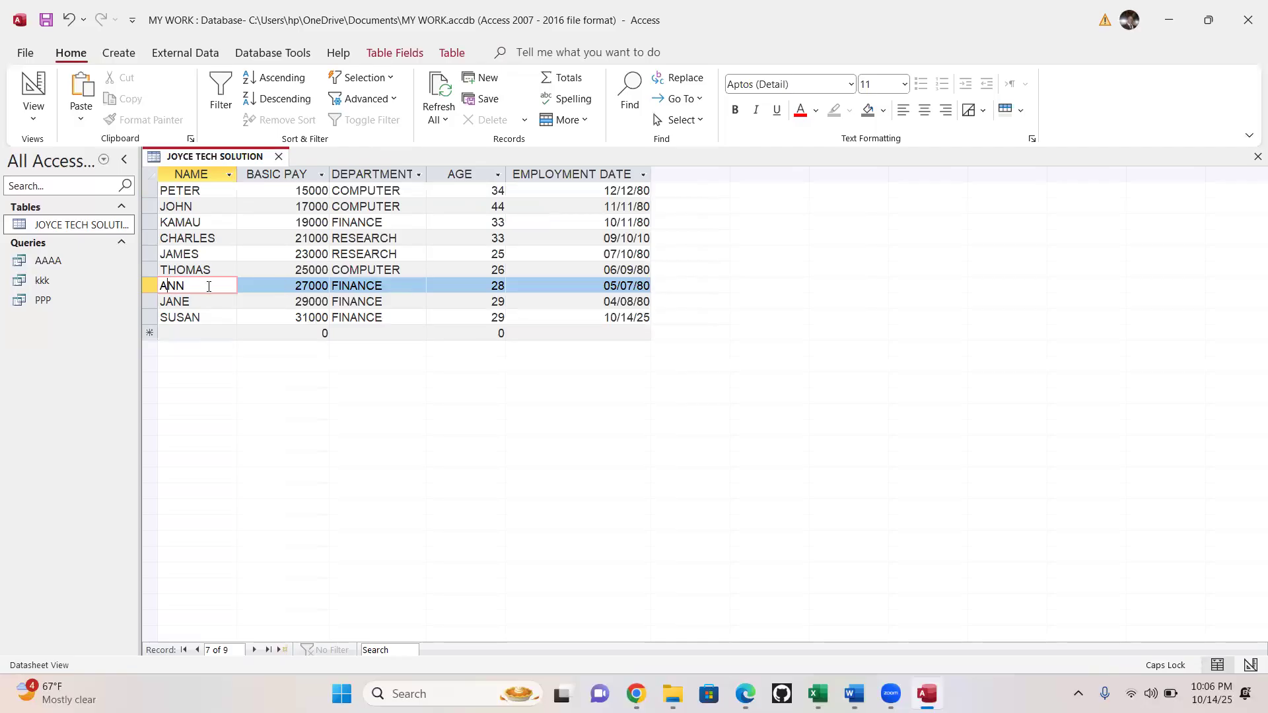
Create another query in Design view from the JOYCE TECH SOLUTION table, adding NAME, BASIC PAY, DEPARTMENT, AGE and EMPLOYMENT DATE to the grid
{"action": "left_click", "coordinate": [205, 264]}
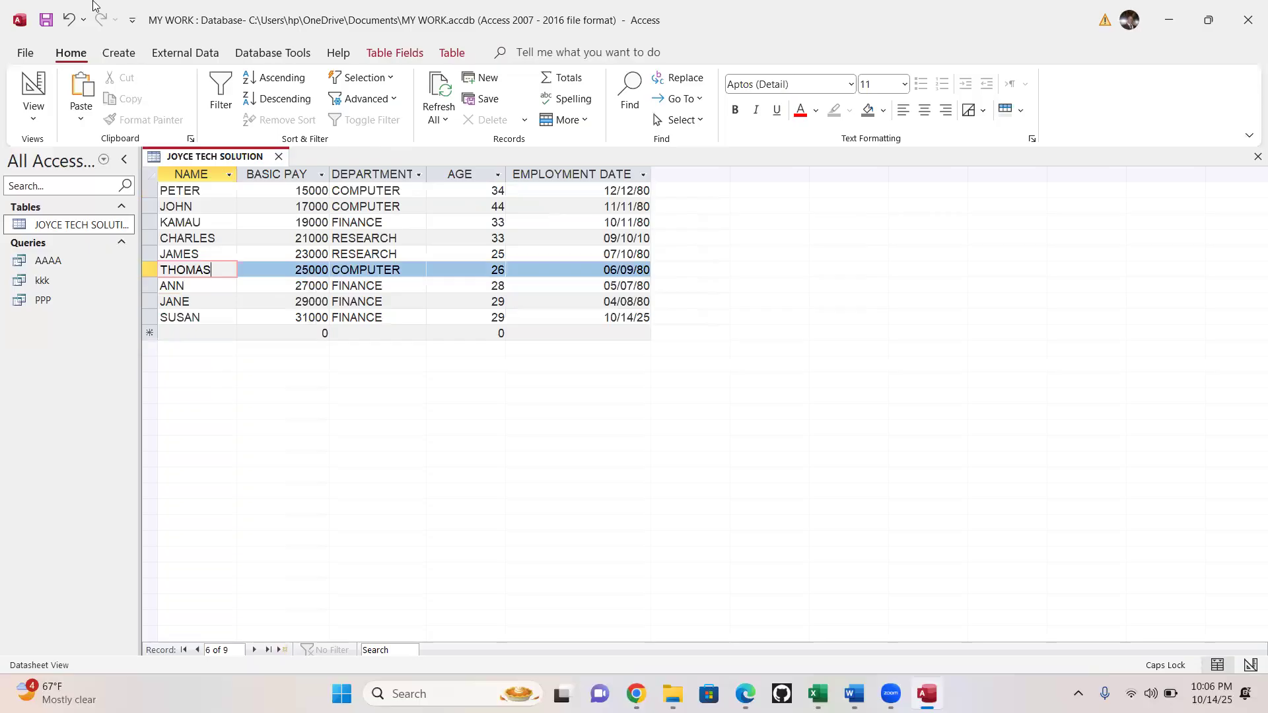
{"action": "left_click", "coordinate": [118, 52]}
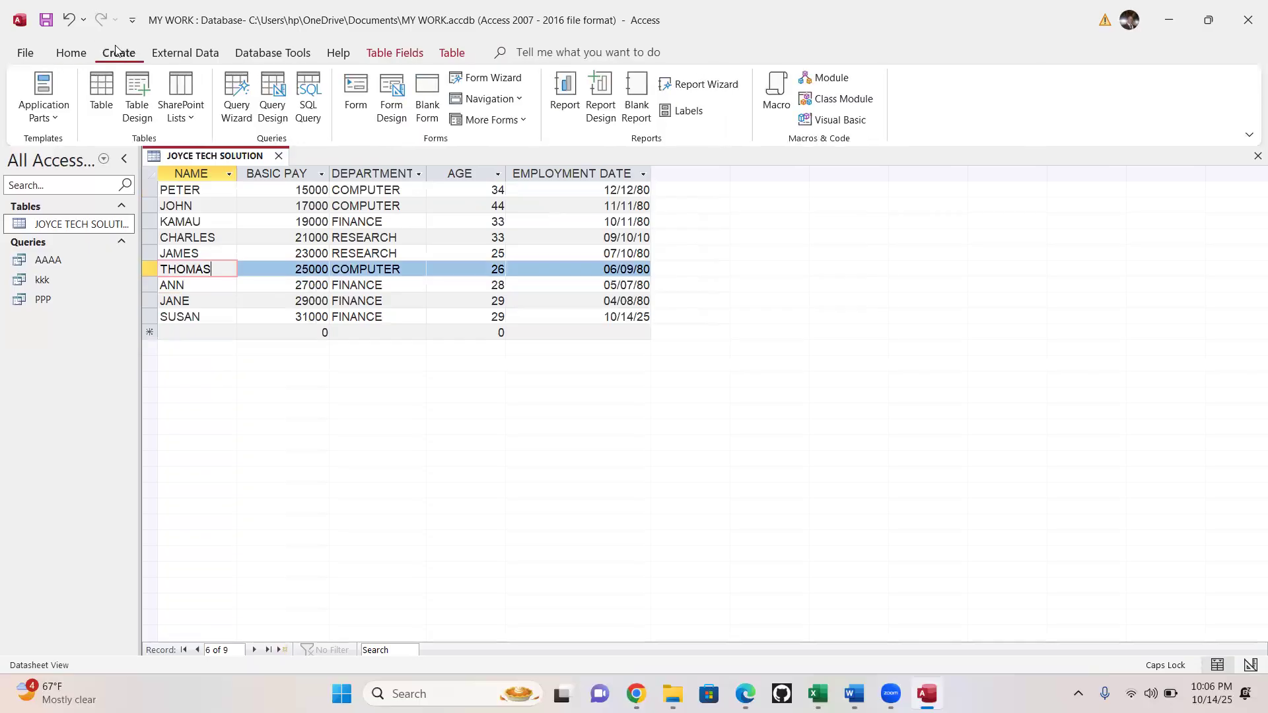
{"action": "left_click", "coordinate": [274, 105]}
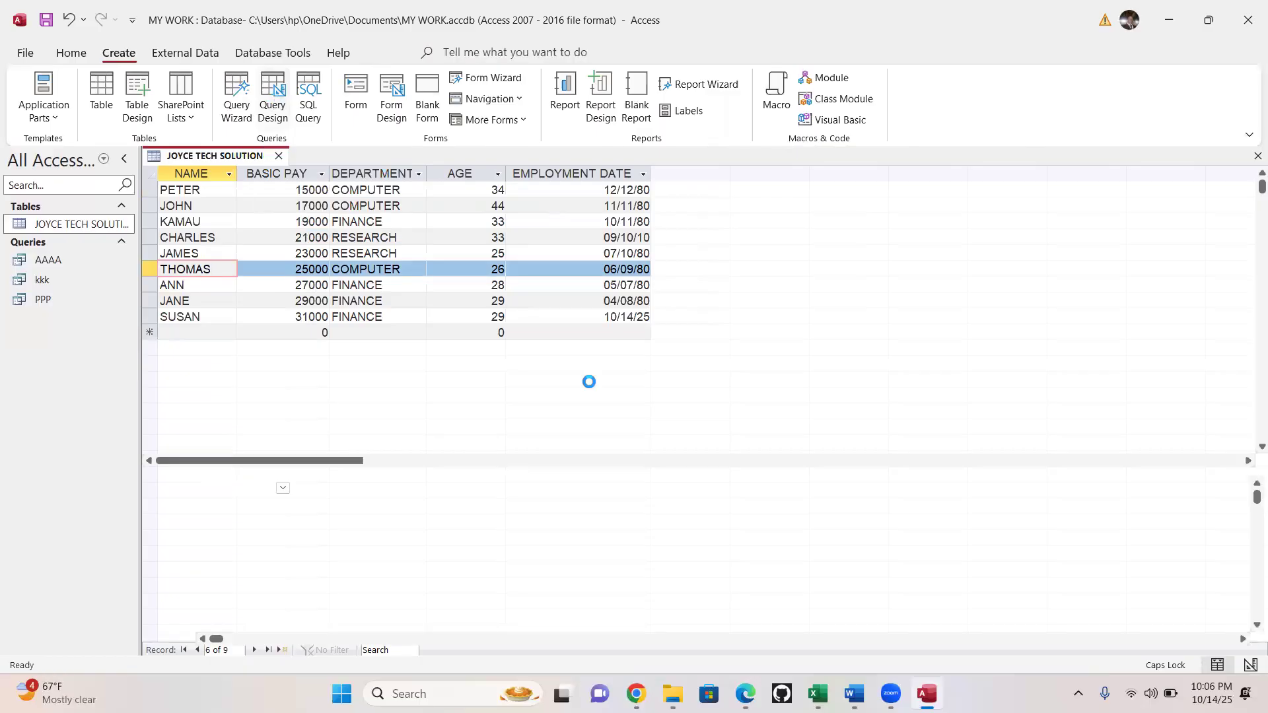
{"action": "left_click_drag", "start_coordinate": [1113, 261], "coordinate": [248, 545]}
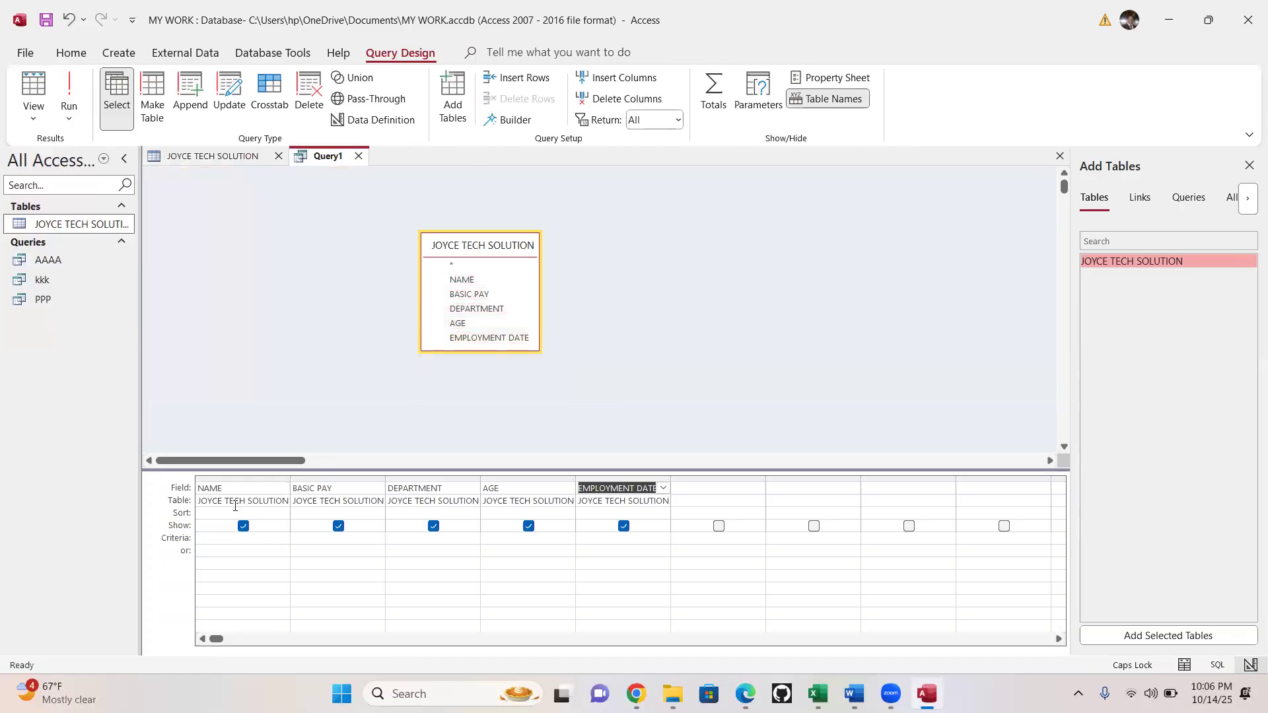
Check the table's name endings, set the query's NAME criterion to *s, and run it
{"action": "left_click", "coordinate": [213, 157]}
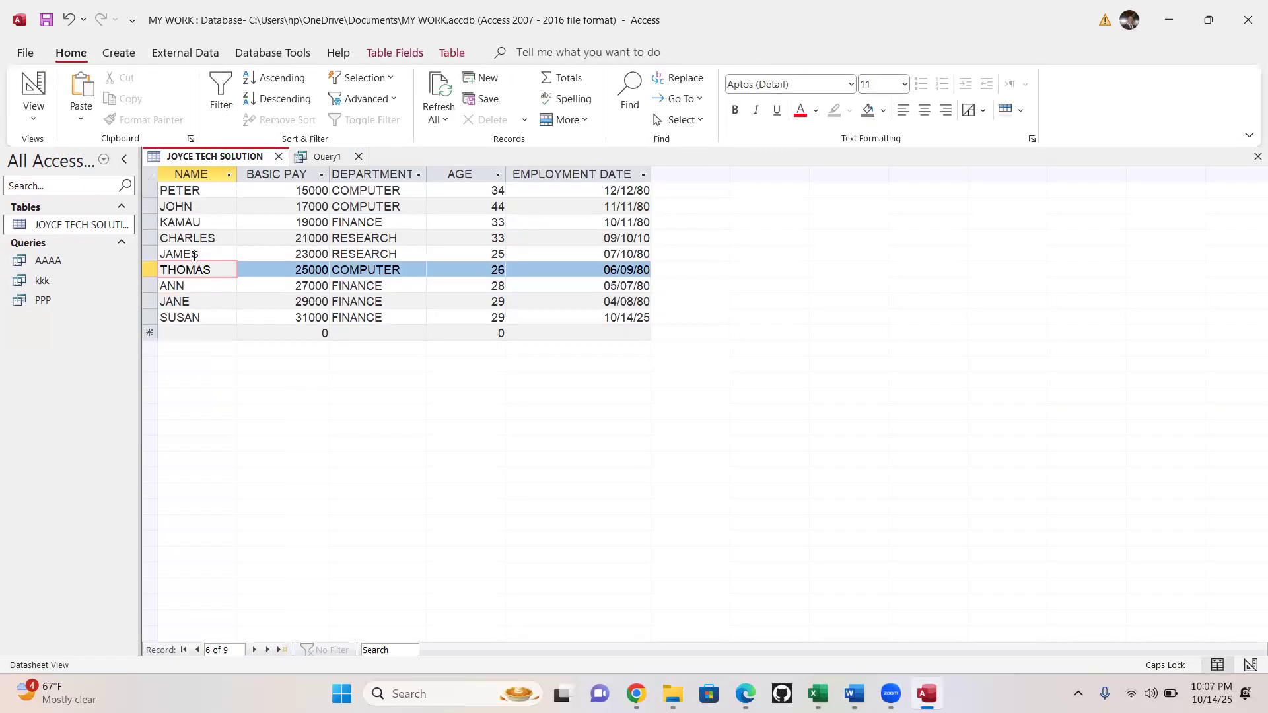
{"action": "left_click", "coordinate": [324, 158]}
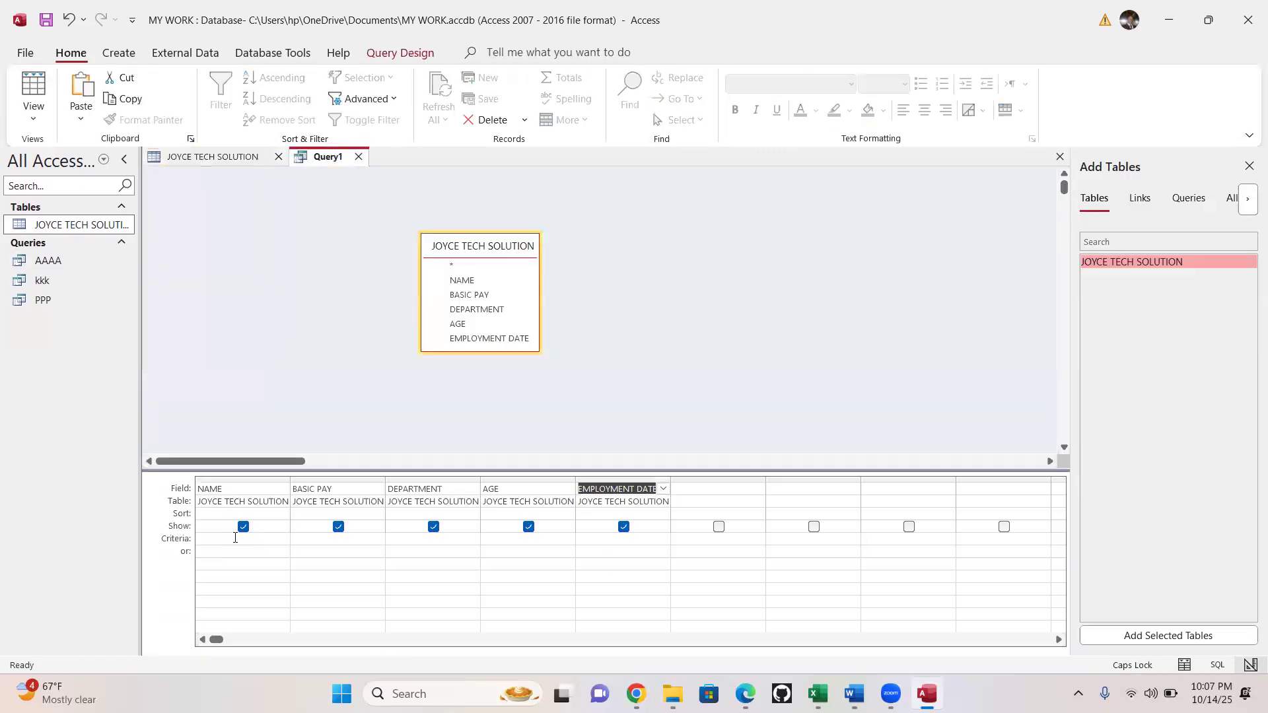
{"action": "left_click", "coordinate": [213, 538]}
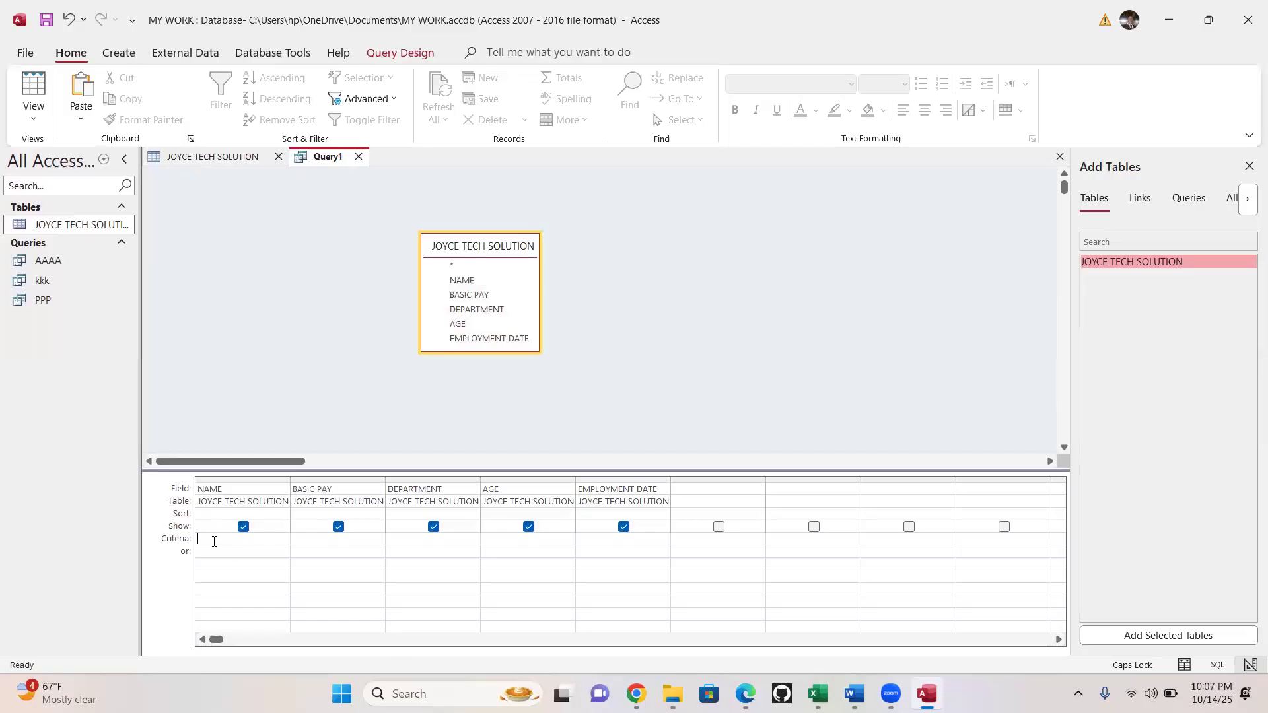
{"action": "key", "text": "Caps_Lock"}
{"action": "type", "text": "*s"}
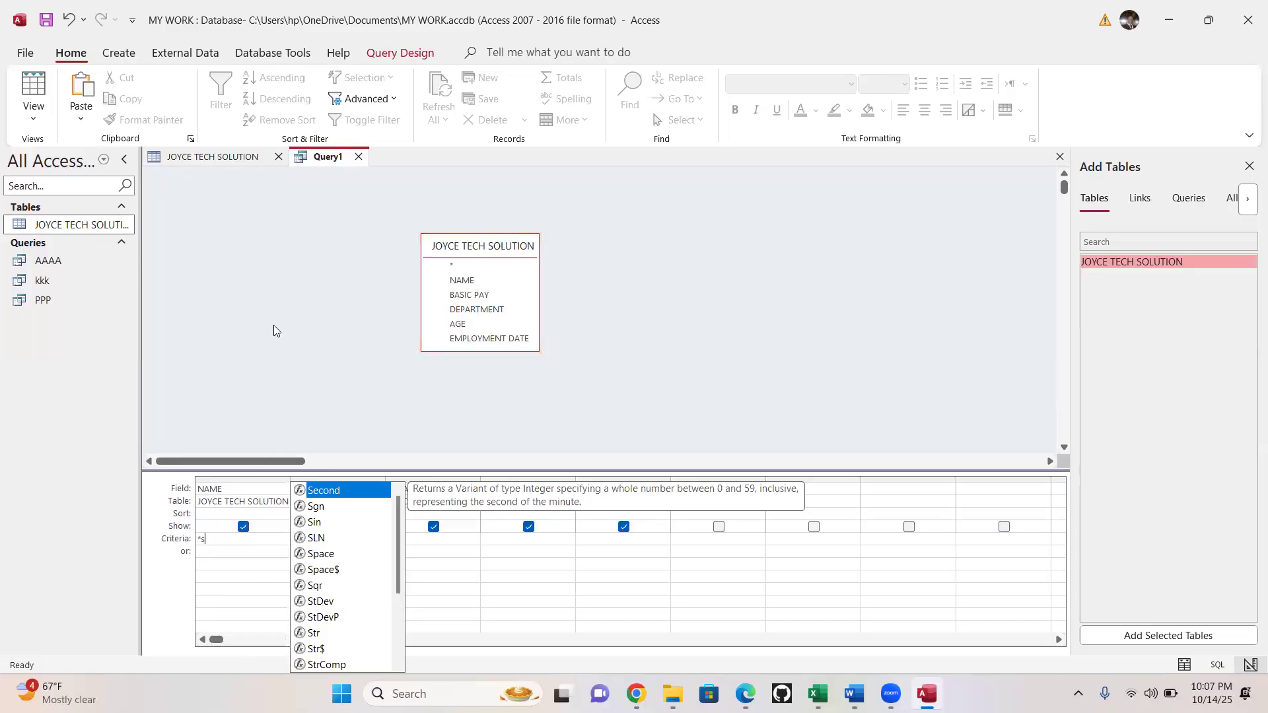
{"action": "left_click", "coordinate": [400, 52]}
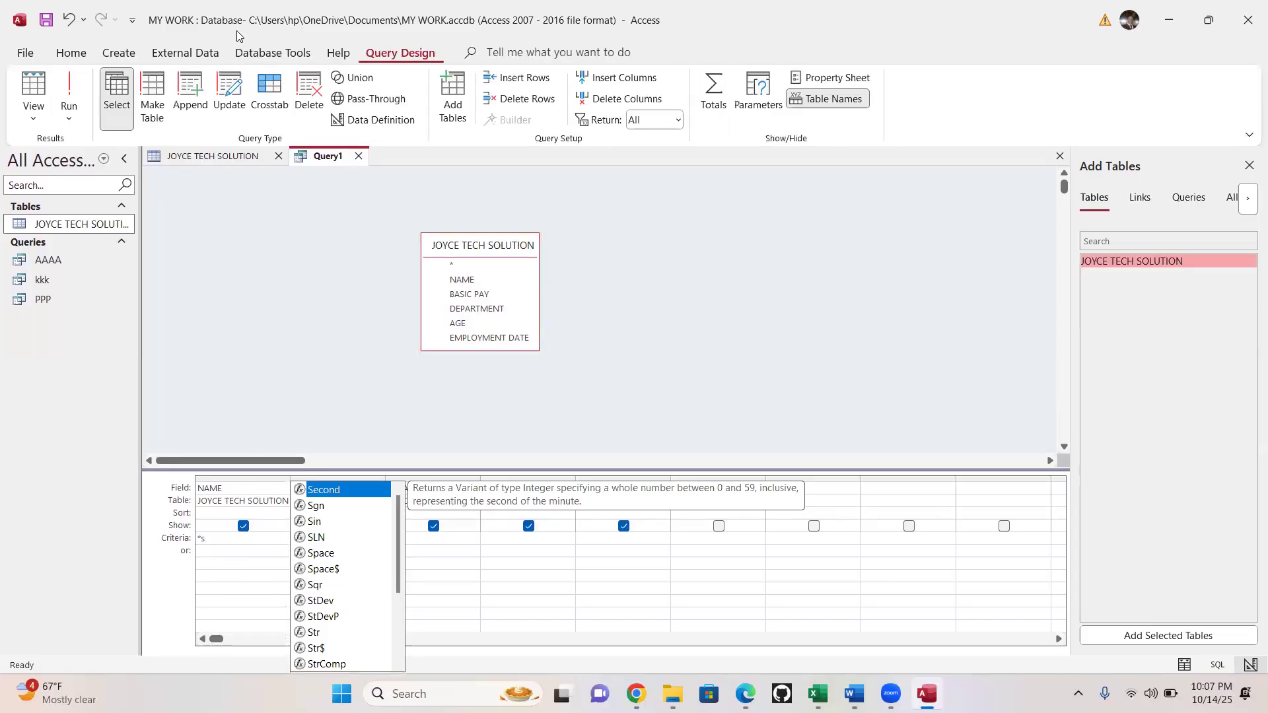
{"action": "left_click", "coordinate": [70, 86]}
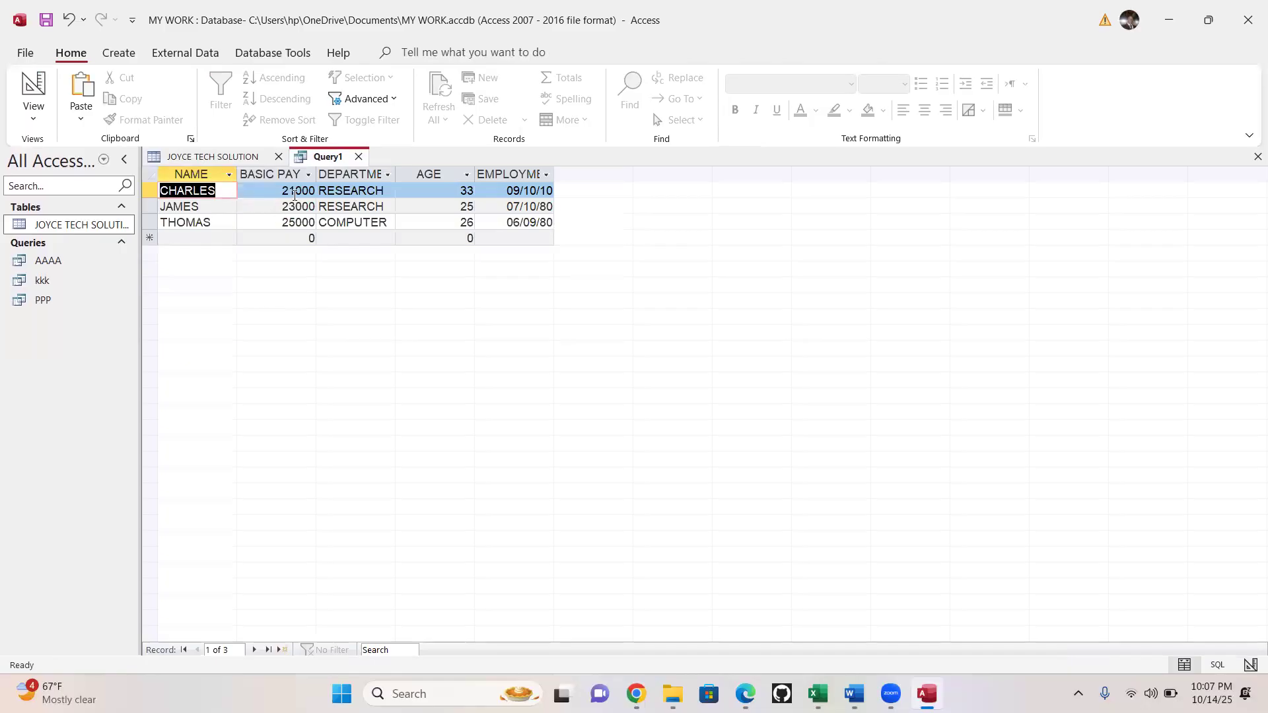
Check the name endings in the query results, save the query under the name SS and close it
{"action": "left_click", "coordinate": [218, 188]}
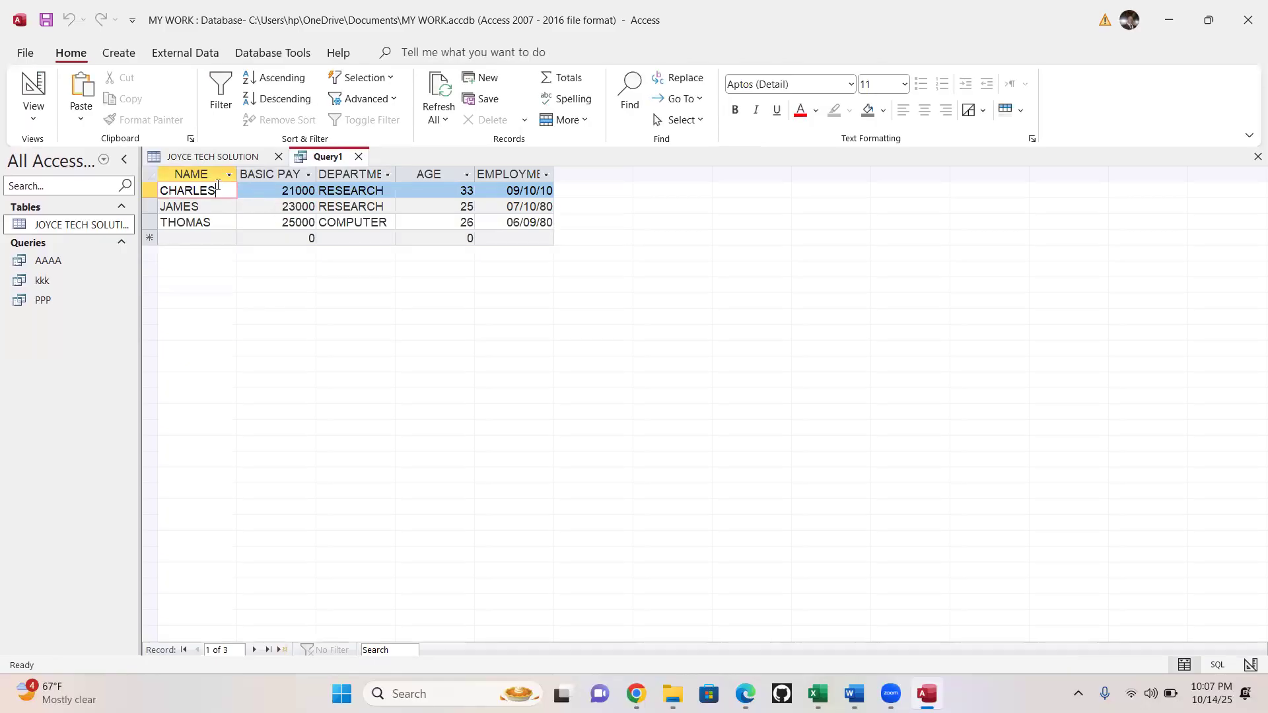
{"action": "left_click", "coordinate": [217, 223]}
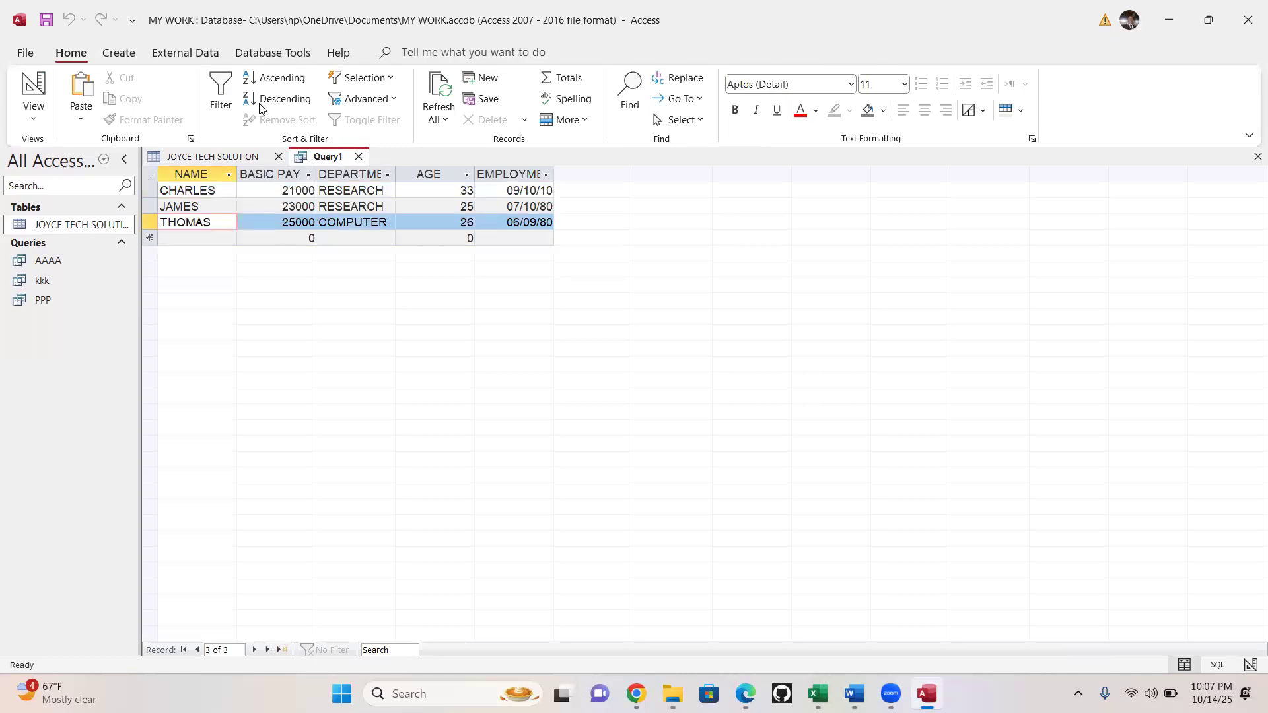
{"action": "right_click", "coordinate": [307, 158]}
{"action": "left_click", "coordinate": [367, 166]}
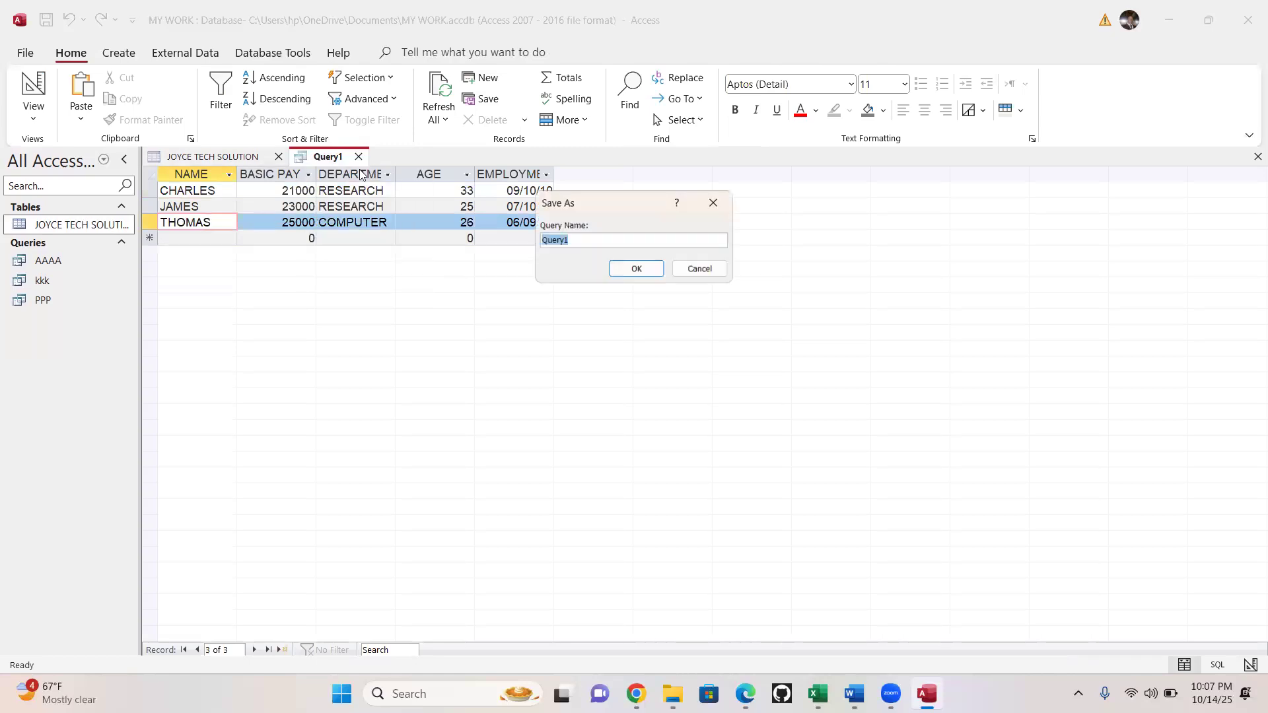
{"action": "key", "text": "Caps_Lock"}
{"action": "type", "text": "SS"}
{"action": "left_click", "coordinate": [636, 269]}
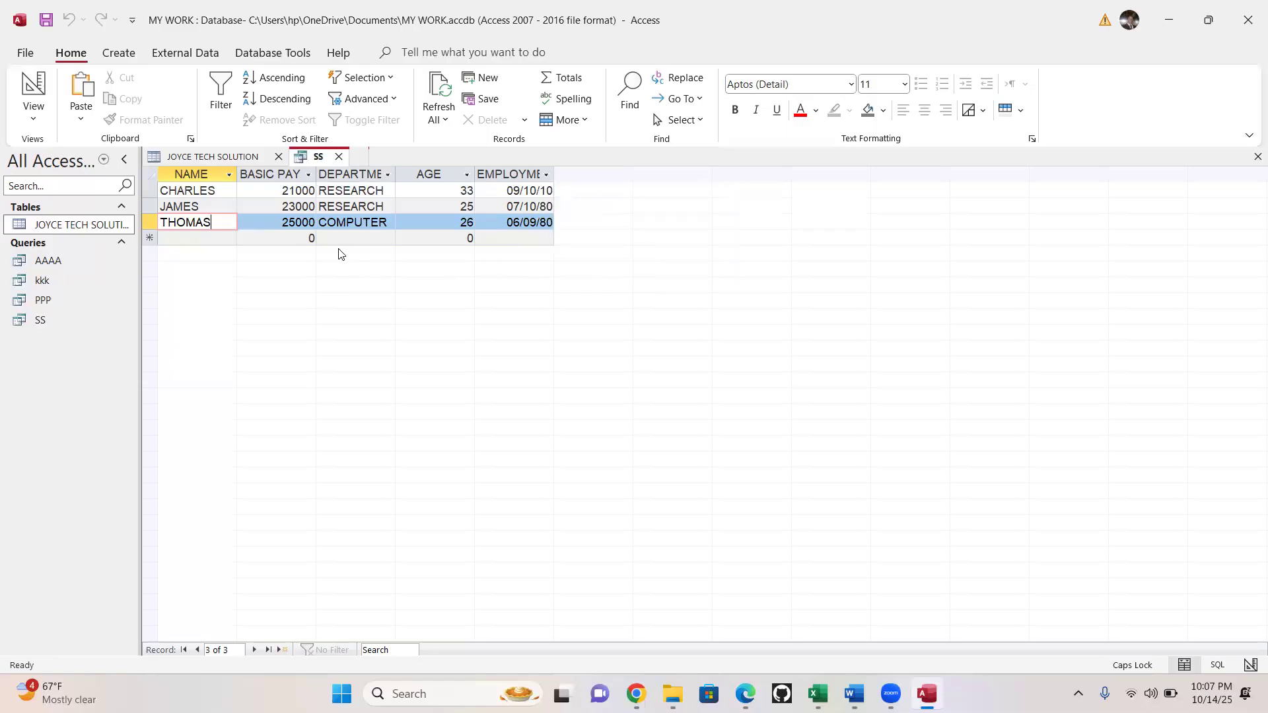
{"action": "right_click", "coordinate": [320, 157]}
{"action": "left_click", "coordinate": [365, 170]}
{"action": "left_click", "coordinate": [339, 156]}
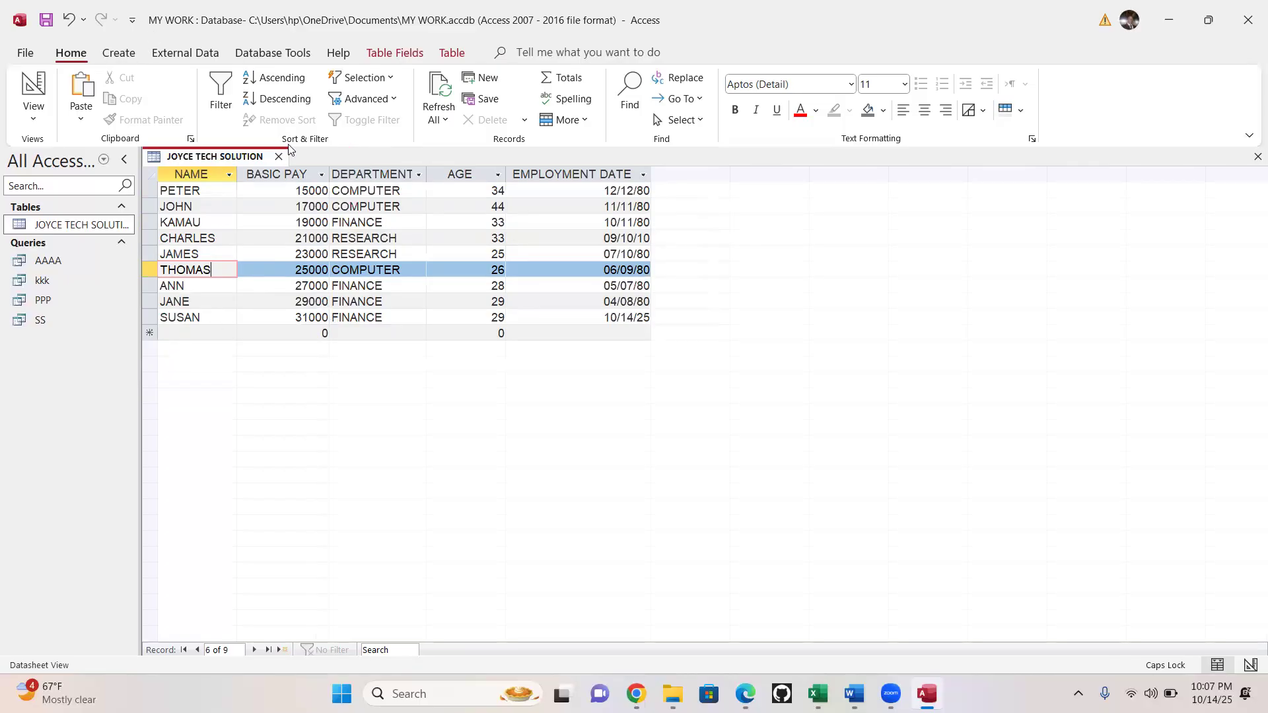
Create another query in Design view from the JOYCE TECH SOLUTION table, adding NAME, BASIC PAY, DEPARTMENT, AGE and EMPLOYMENT DATE to the grid
{"action": "left_click", "coordinate": [118, 52]}
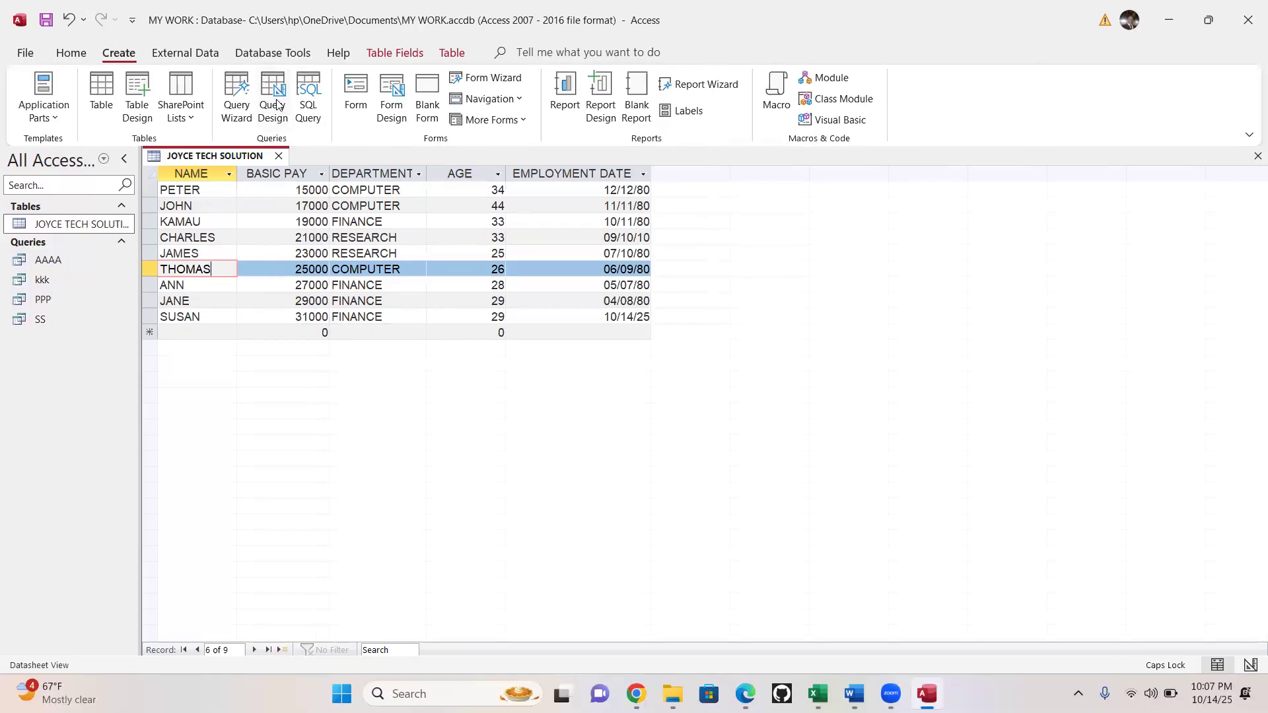
{"action": "left_click", "coordinate": [278, 105]}
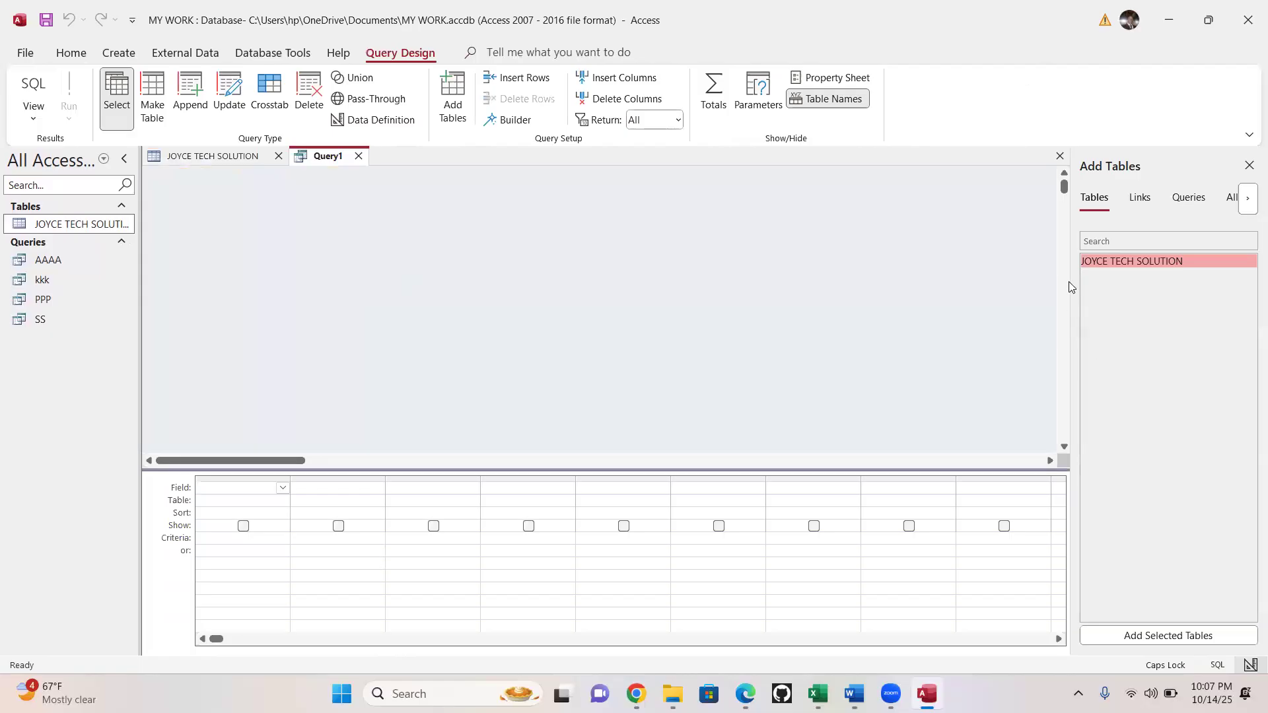
{"action": "left_click_drag", "start_coordinate": [1109, 261], "coordinate": [265, 495]}
{"action": "double_click", "coordinate": [371, 253]}
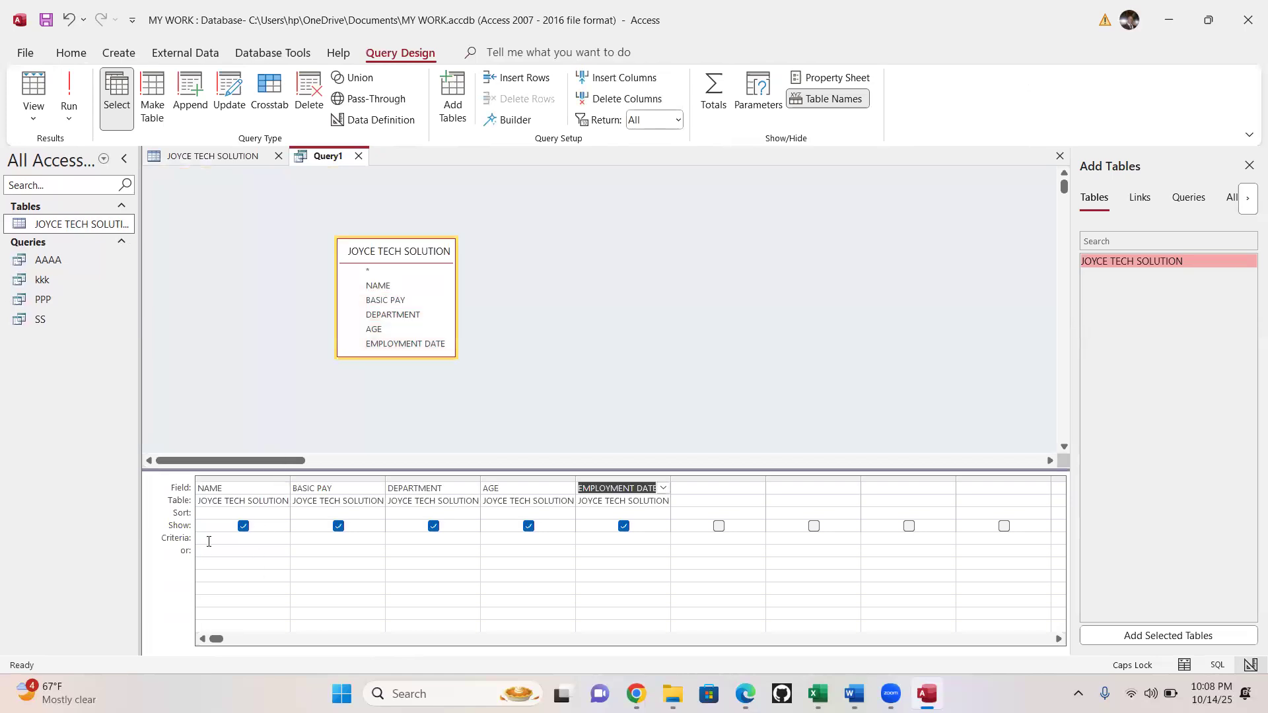
Check the names in the table, set the new query's NAME criterion to *N, and run the query
{"action": "left_click", "coordinate": [208, 543]}
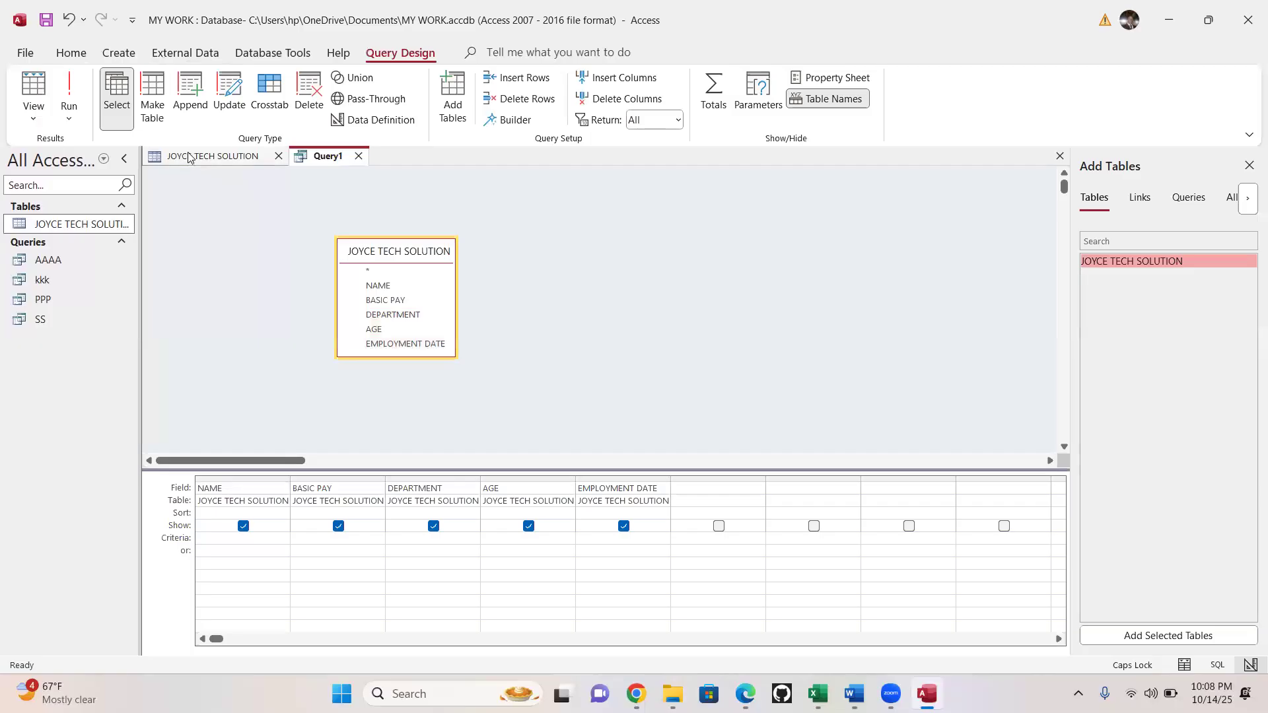
{"action": "left_click", "coordinate": [208, 156]}
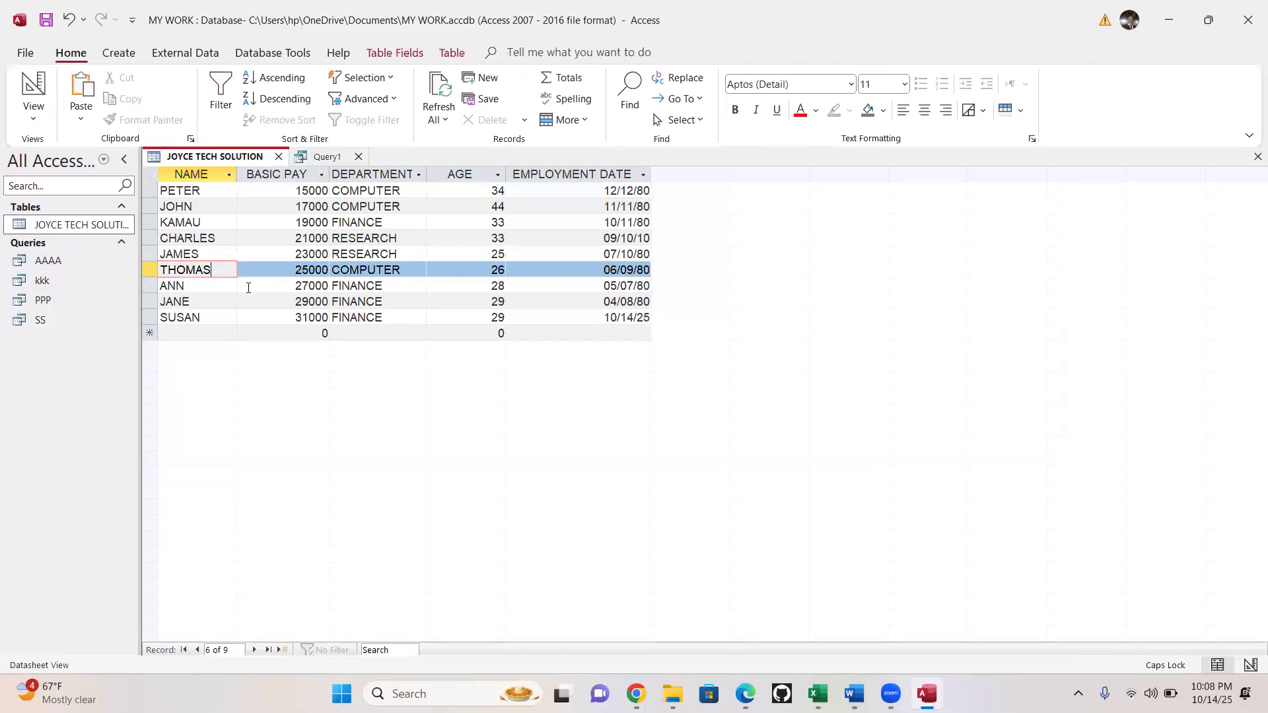
{"action": "left_click", "coordinate": [204, 320]}
{"action": "left_click", "coordinate": [328, 159]}
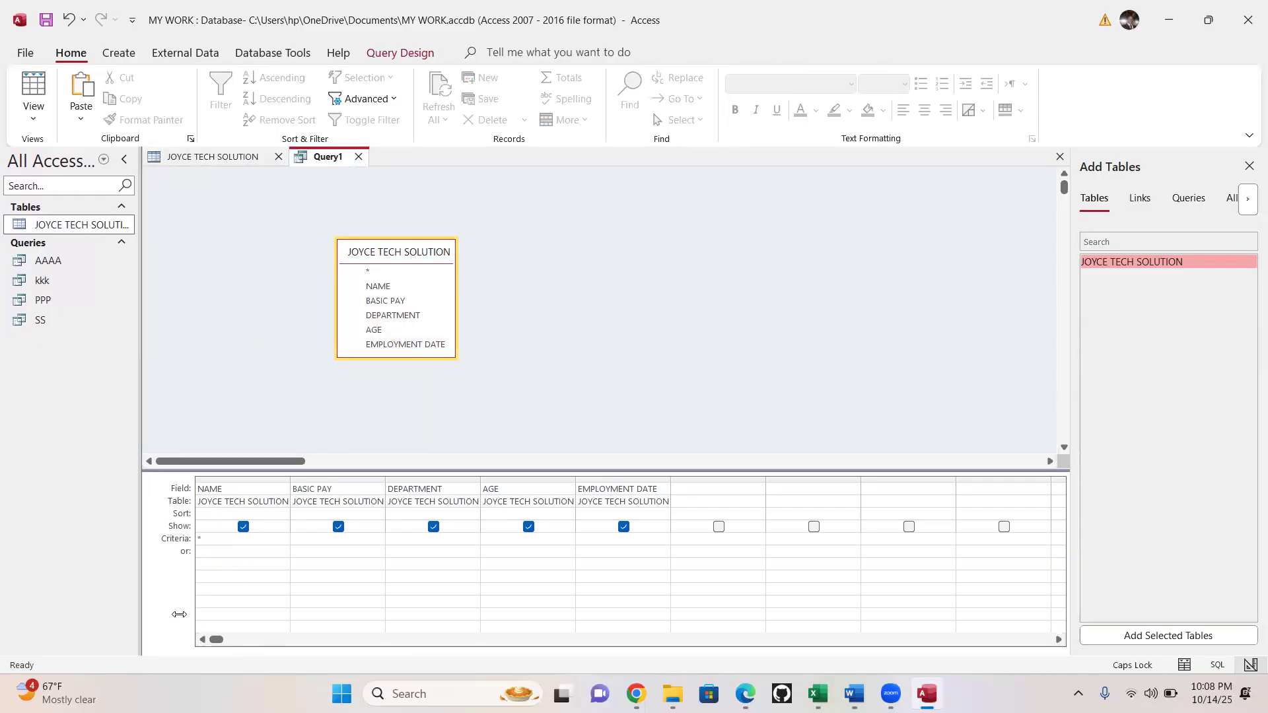
{"action": "type", "text": "N"}
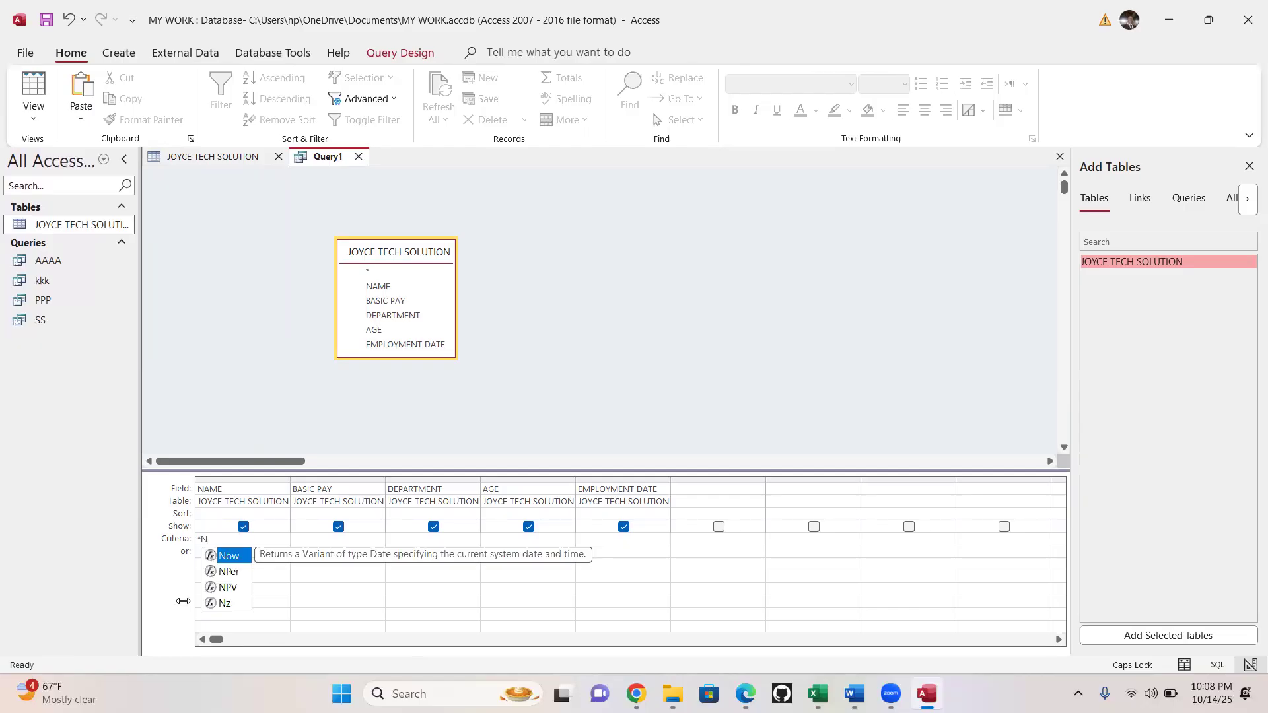
{"action": "left_click", "coordinate": [394, 53]}
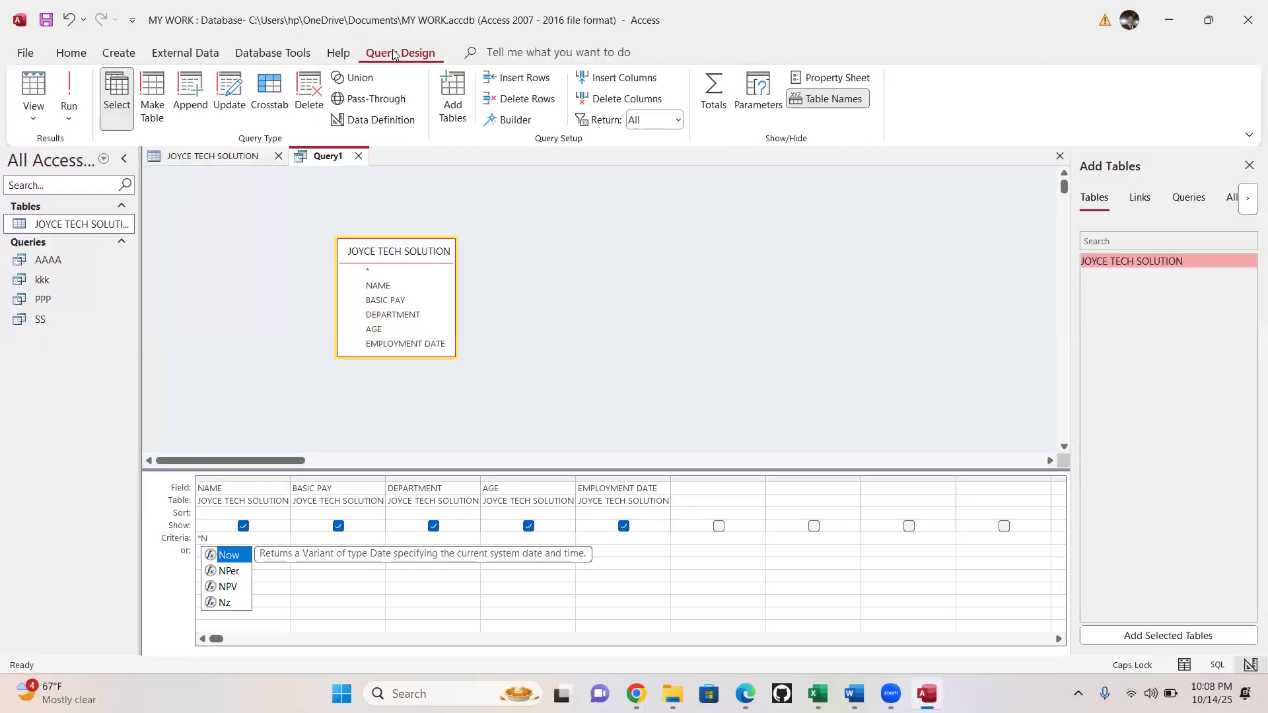
{"action": "left_click", "coordinate": [70, 87]}
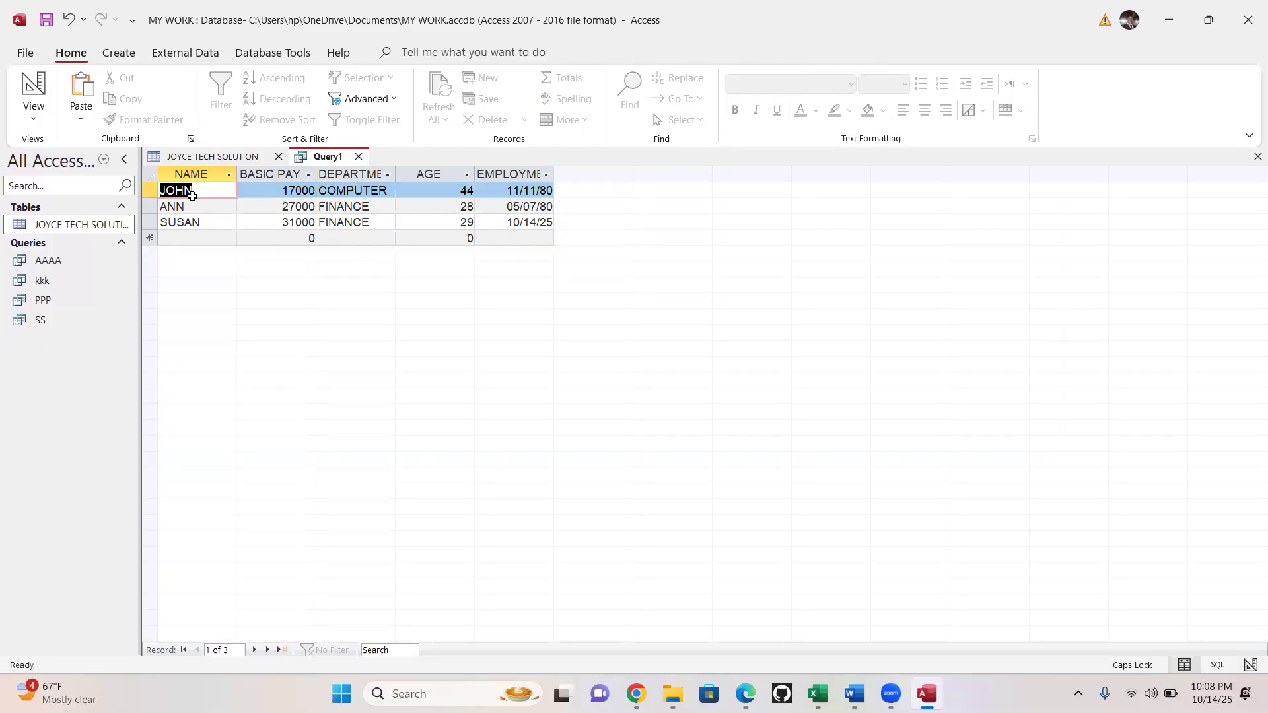
Check the last letters of the returned names, save the query under the name nnn and close it
{"action": "left_click", "coordinate": [198, 191]}
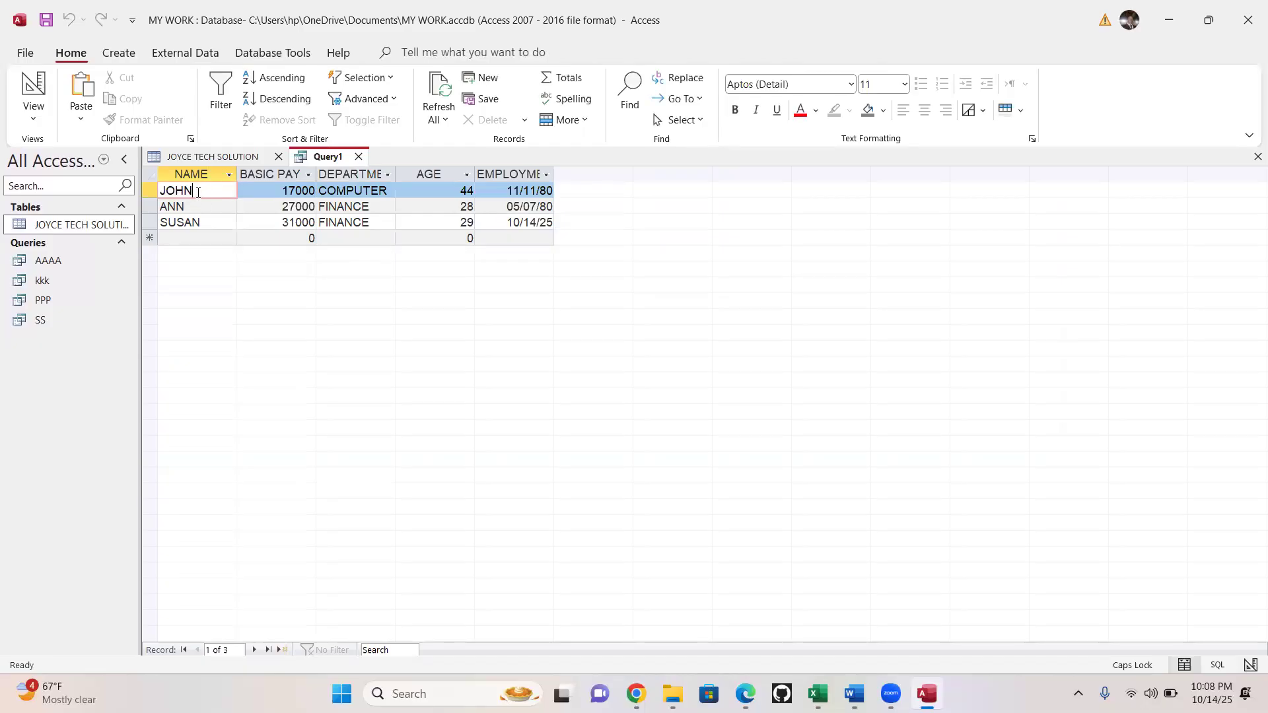
{"action": "left_click", "coordinate": [191, 208]}
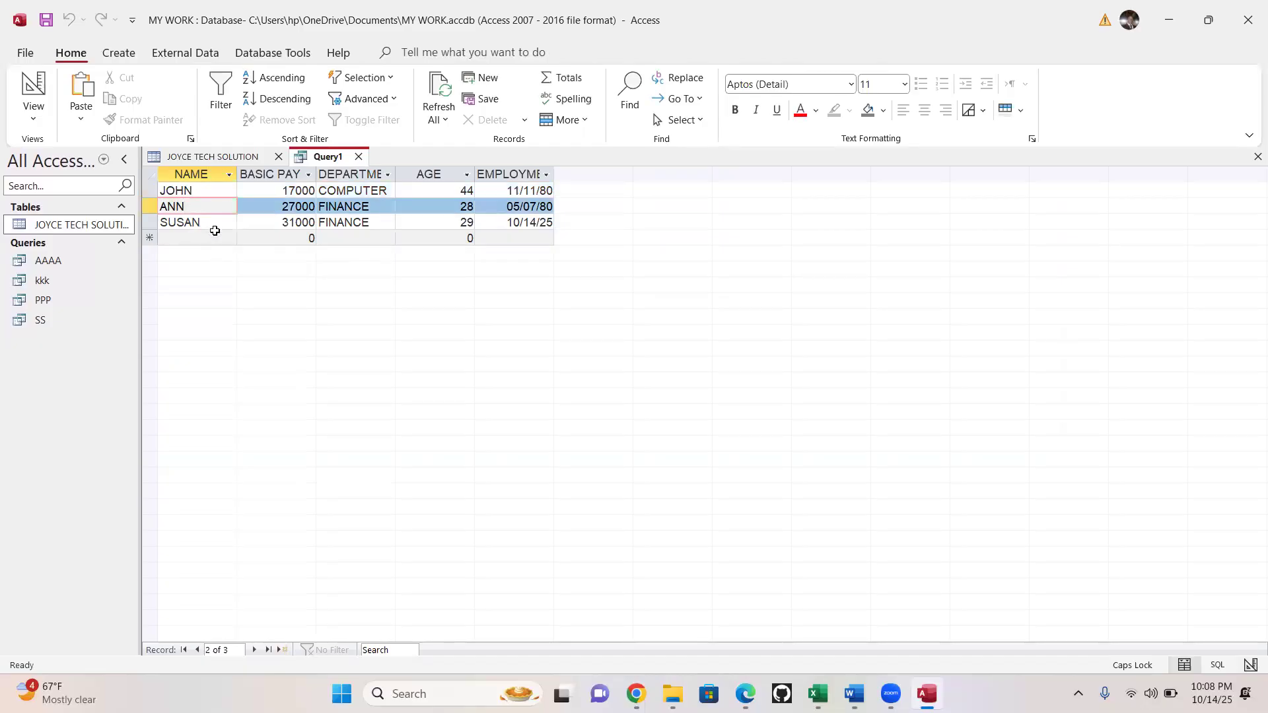
{"action": "left_click", "coordinate": [213, 223]}
{"action": "left_click_drag", "start_coordinate": [310, 161], "coordinate": [307, 158]}
{"action": "right_click", "coordinate": [307, 158]}
{"action": "left_click", "coordinate": [343, 168]}
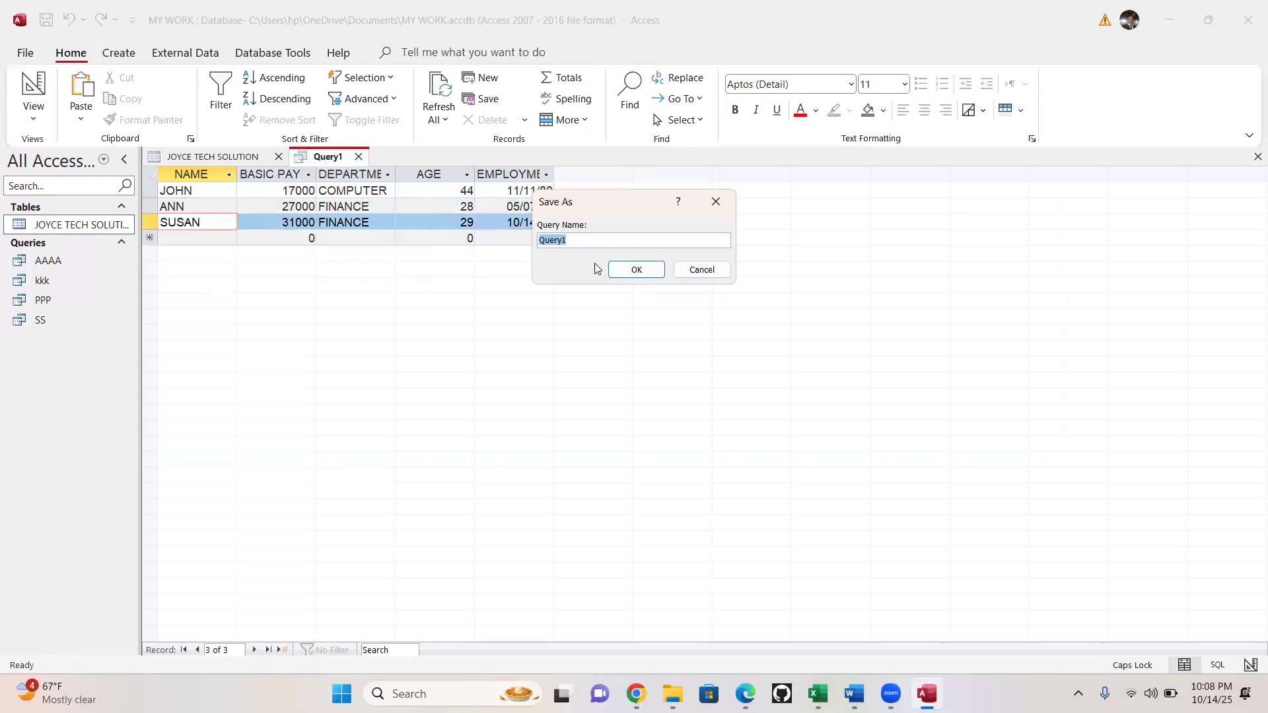
{"action": "type", "text": "nnn"}
{"action": "left_click", "coordinate": [633, 270]}
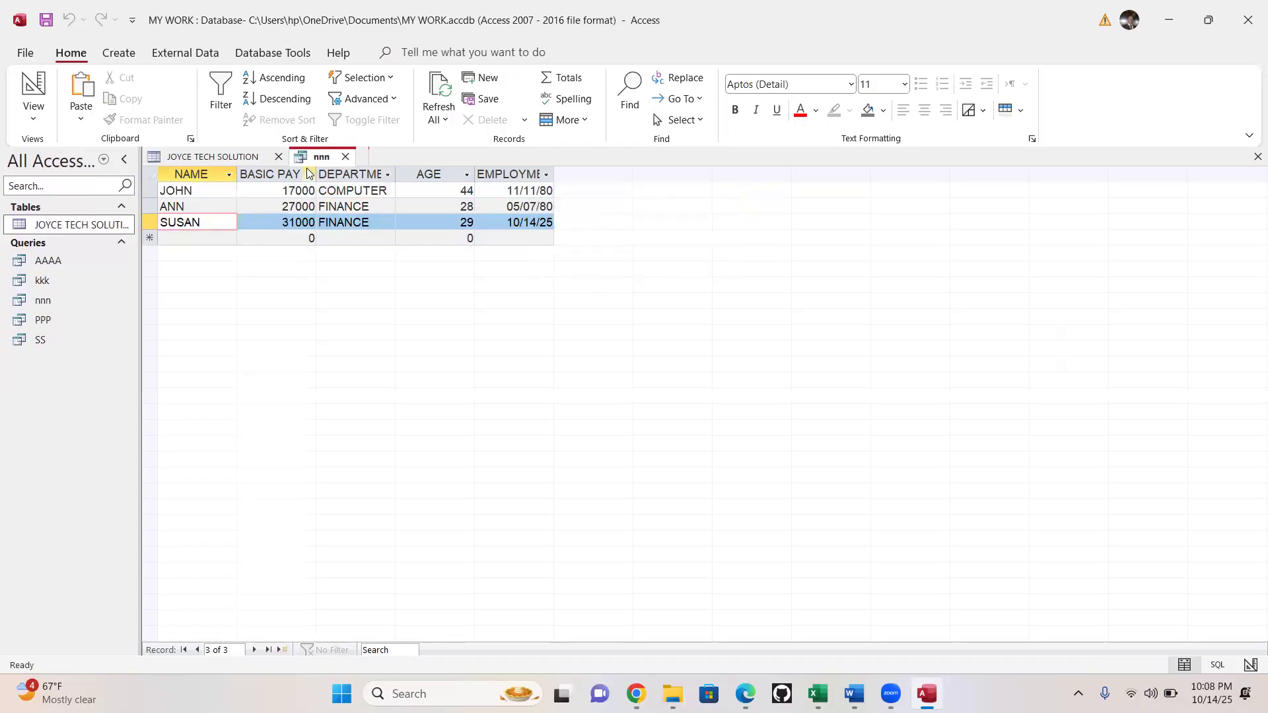
{"action": "left_click", "coordinate": [345, 157]}
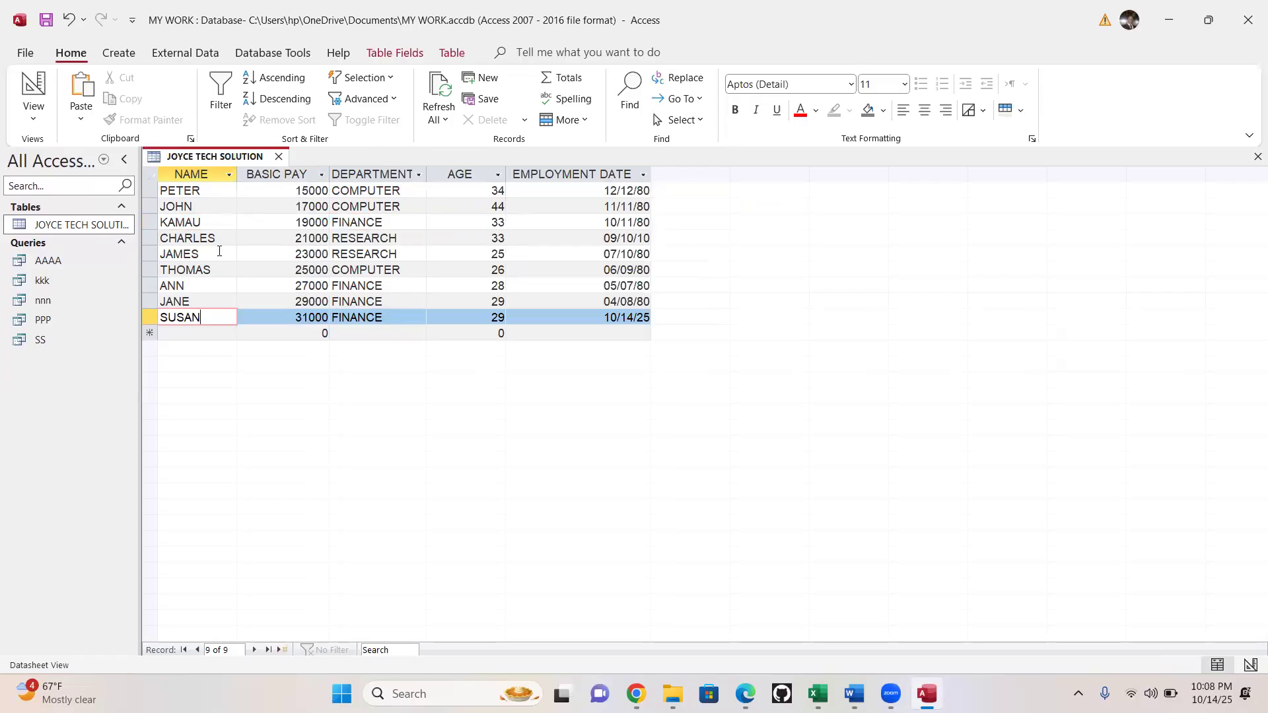
Create a further query in Design view from the JOYCE TECH SOLUTION table with NAME, BASIC PAY, DEPARTMENT, AGE and EMPLOYMENT DATE in the grid
{"action": "left_click", "coordinate": [185, 239]}
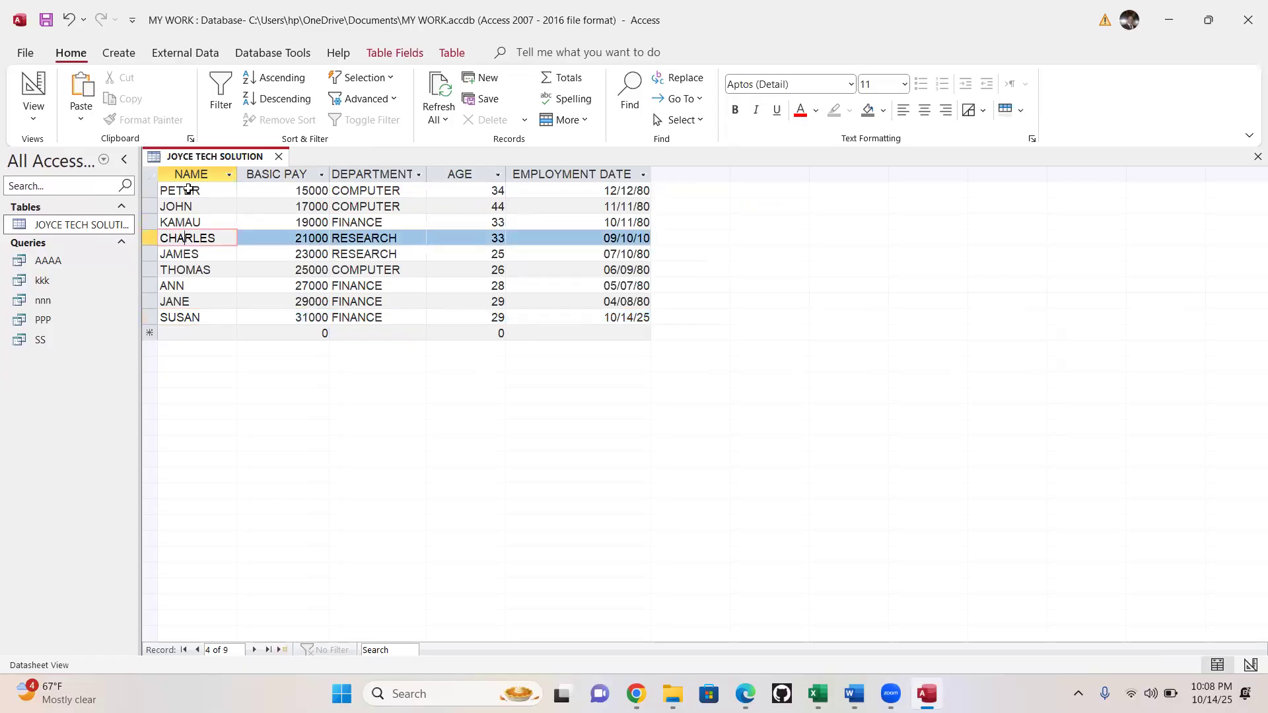
{"action": "left_click", "coordinate": [118, 52]}
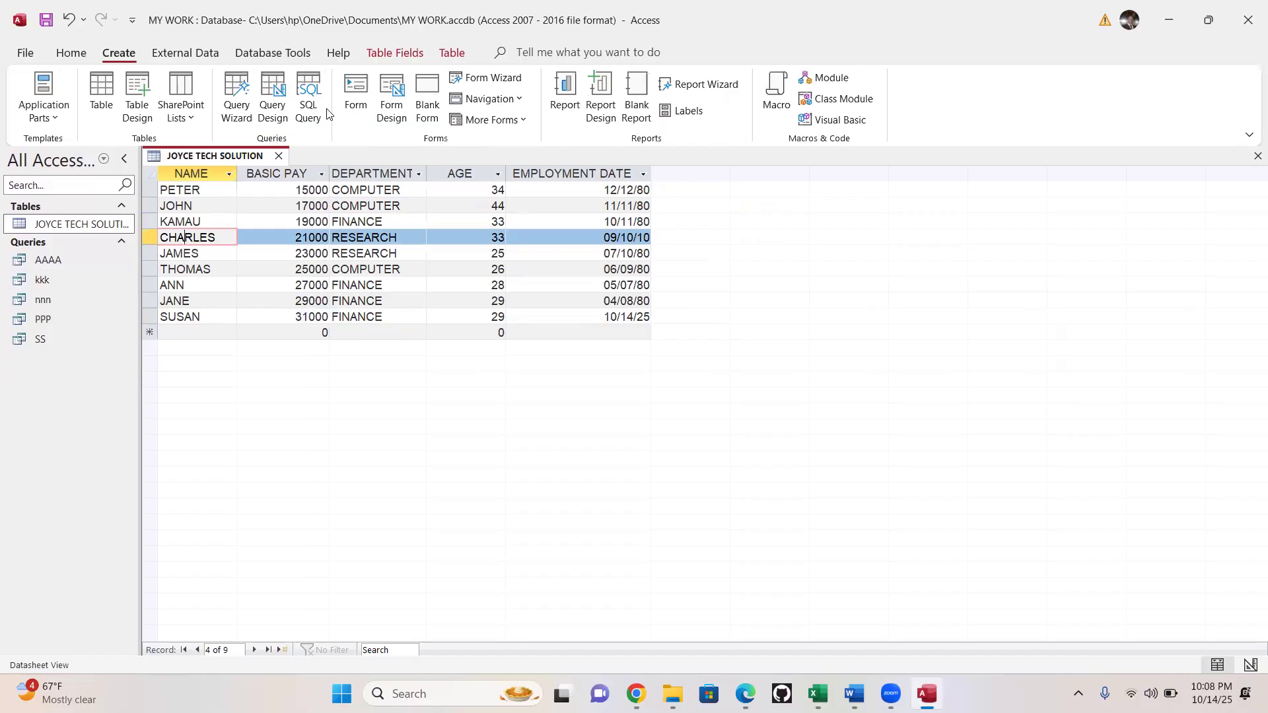
{"action": "left_click", "coordinate": [284, 105]}
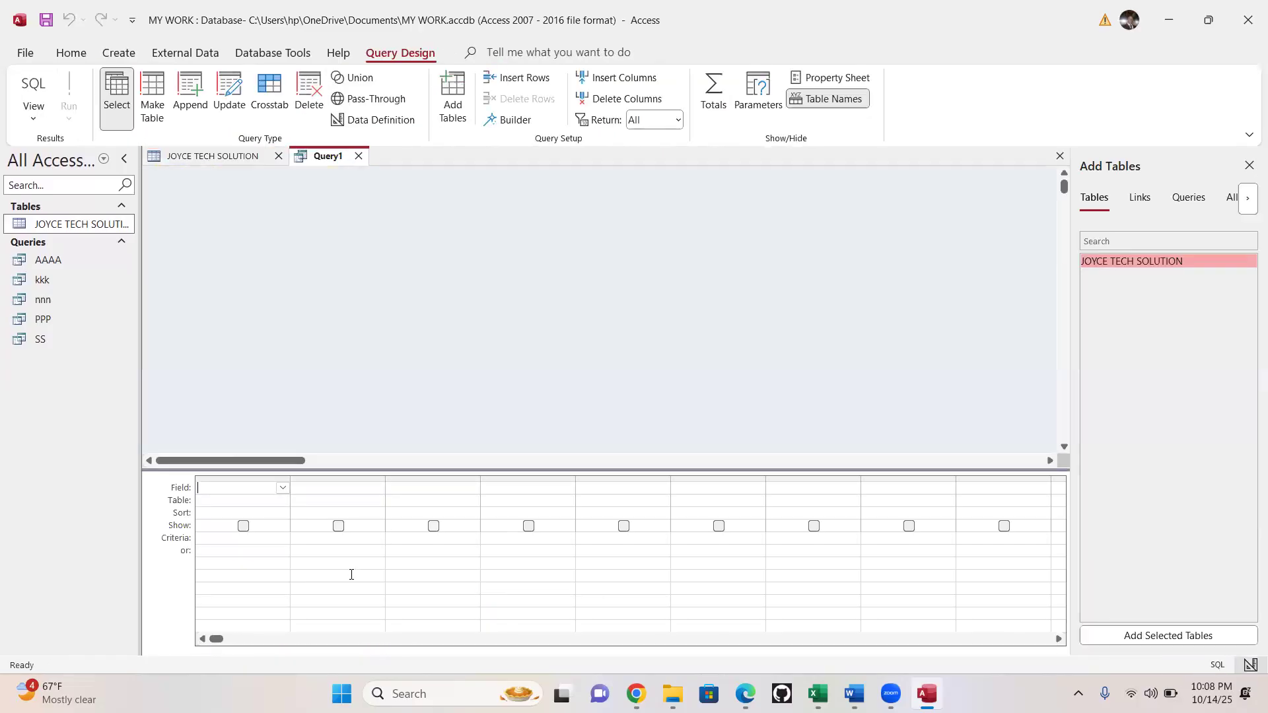
{"action": "left_click_drag", "start_coordinate": [1131, 259], "coordinate": [510, 217]}
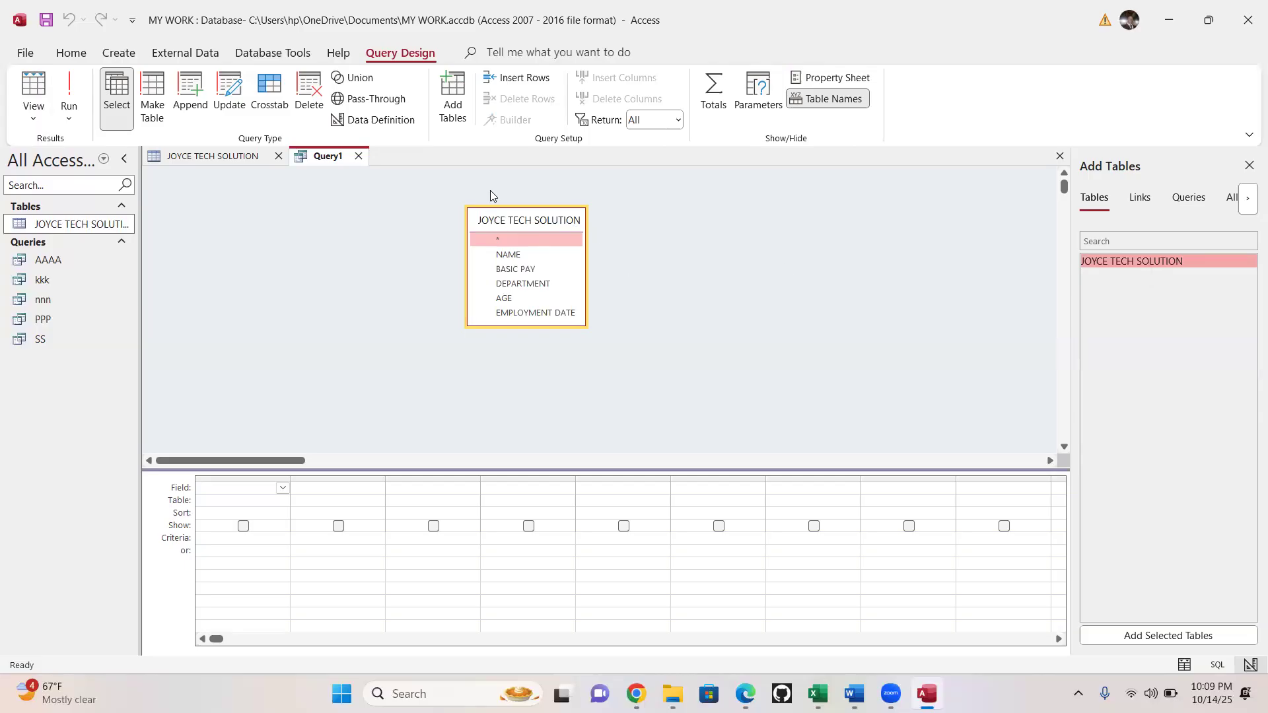
{"action": "left_click_drag", "start_coordinate": [482, 217], "coordinate": [486, 211]}
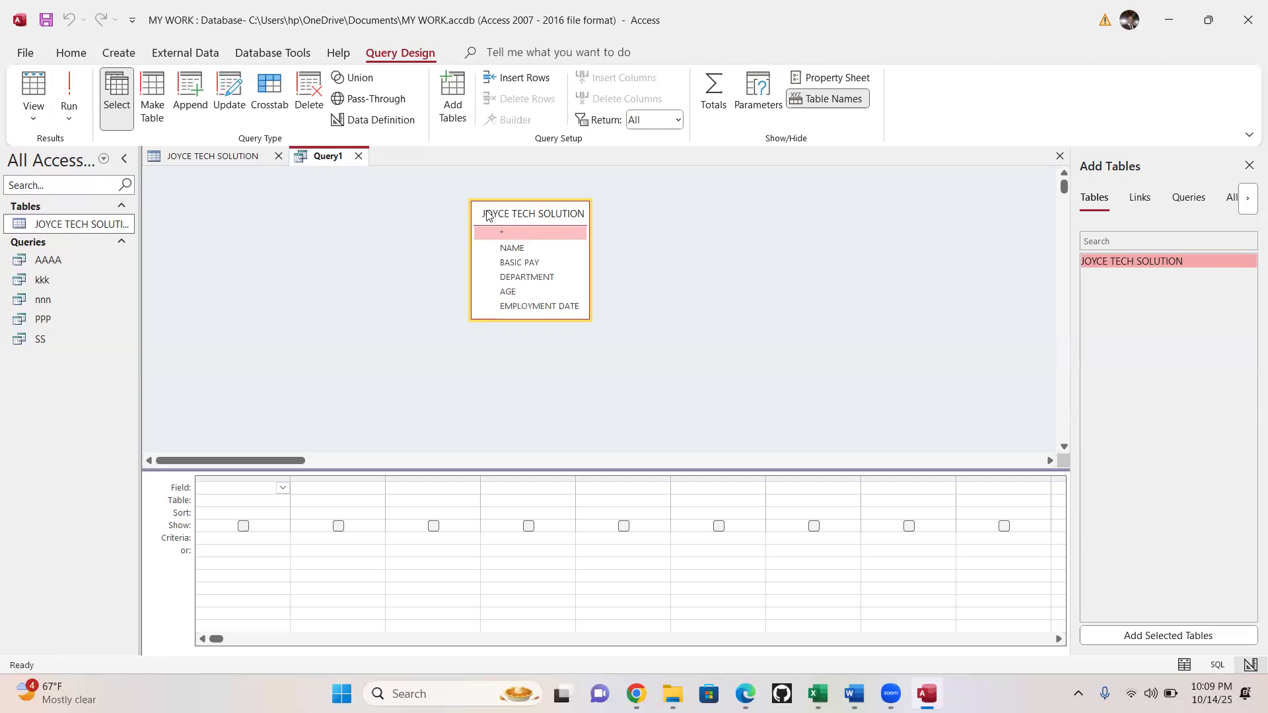
{"action": "double_click", "coordinate": [531, 213]}
{"action": "left_click_drag", "start_coordinate": [519, 254], "coordinate": [221, 540]}
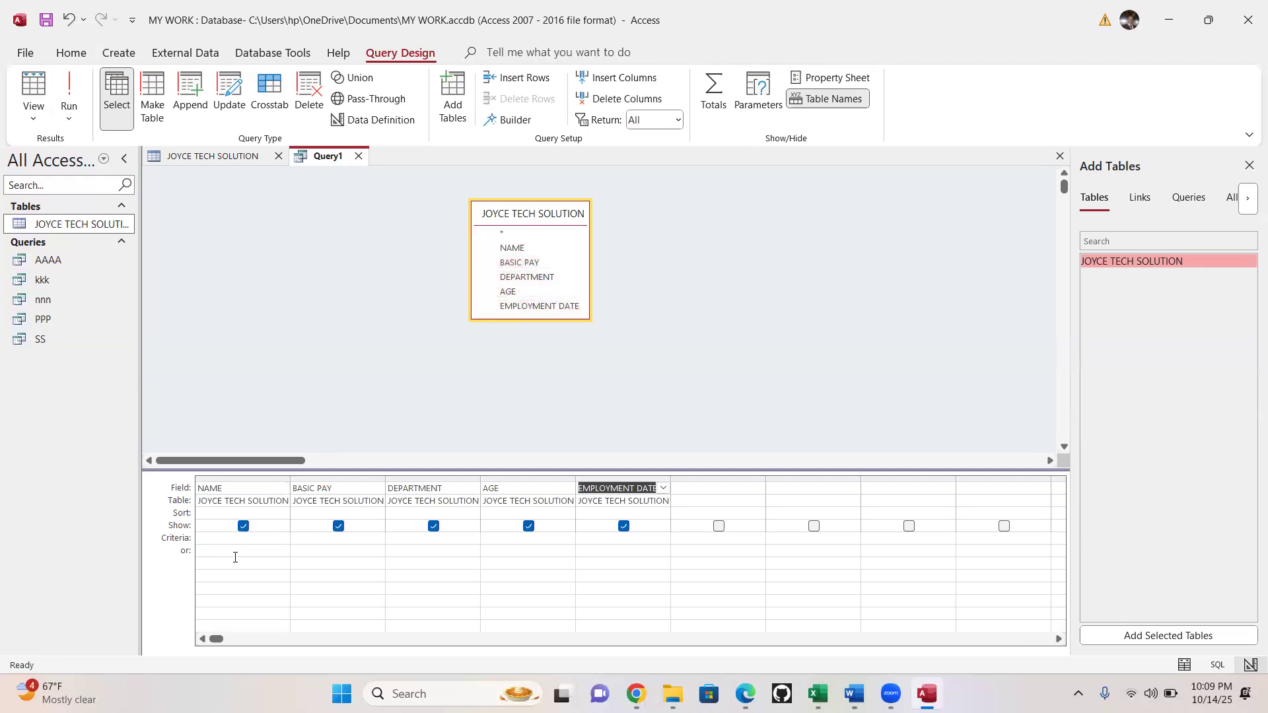
Check the table for names containing the letter a, set the query's NAME criterion to *a*, and run it
{"action": "left_click", "coordinate": [226, 161]}
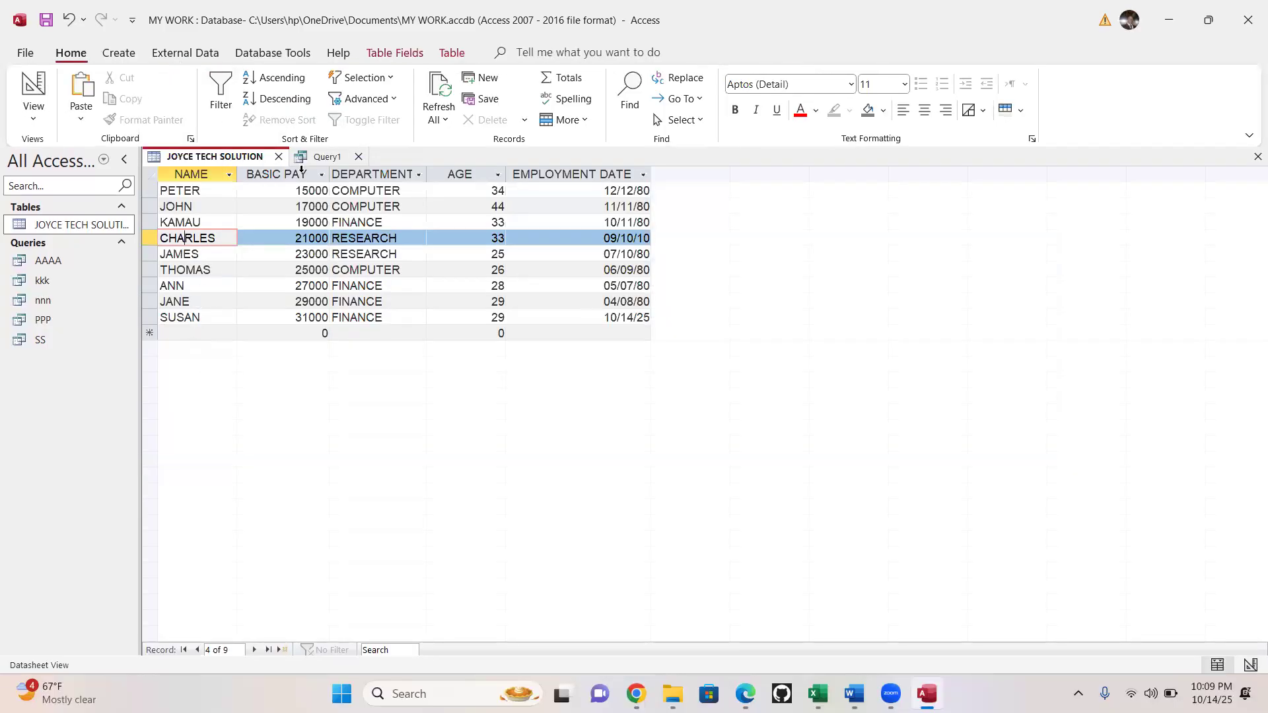
{"action": "left_click", "coordinate": [327, 157]}
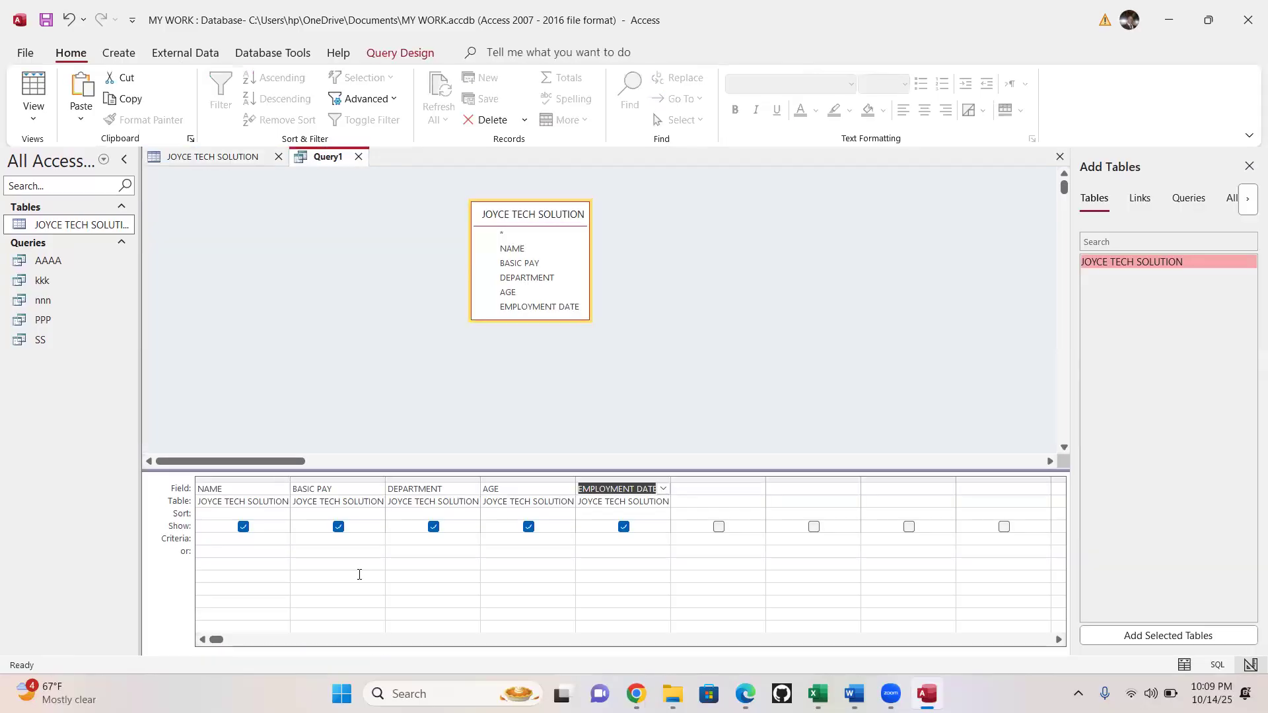
{"action": "left_click", "coordinate": [215, 158]}
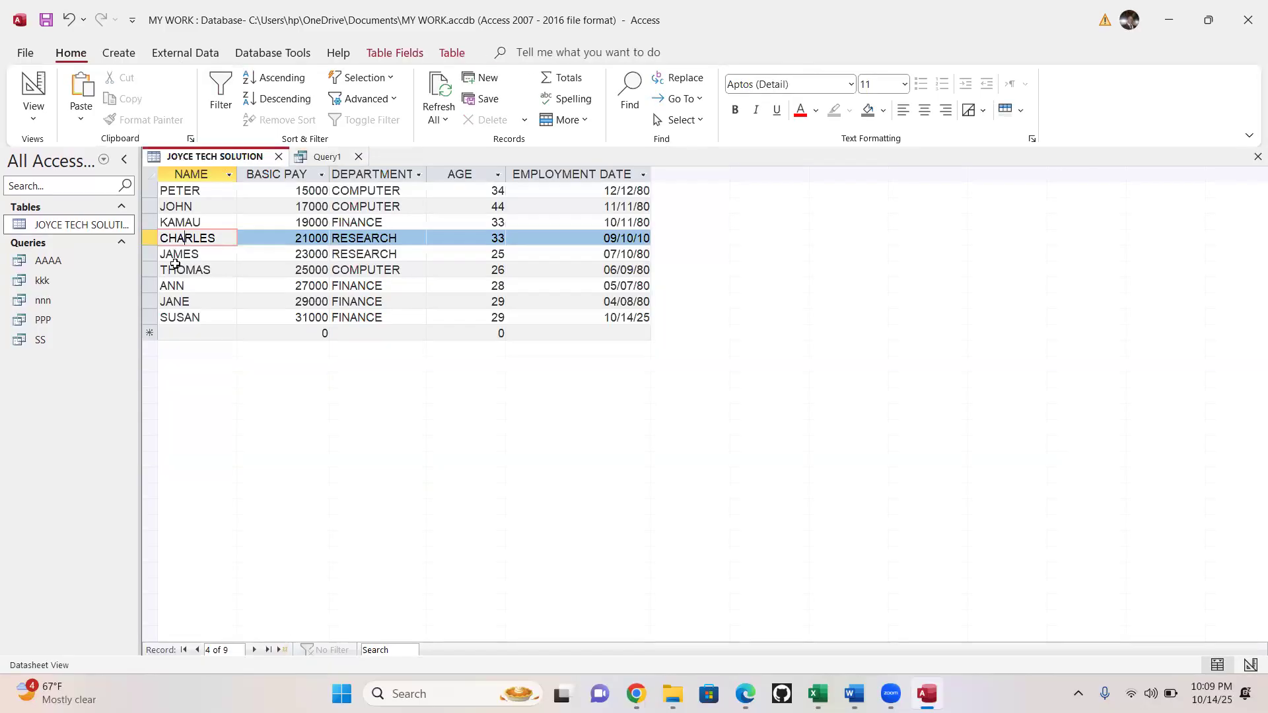
{"action": "left_click", "coordinate": [320, 157]}
{"action": "left_click", "coordinate": [205, 541]}
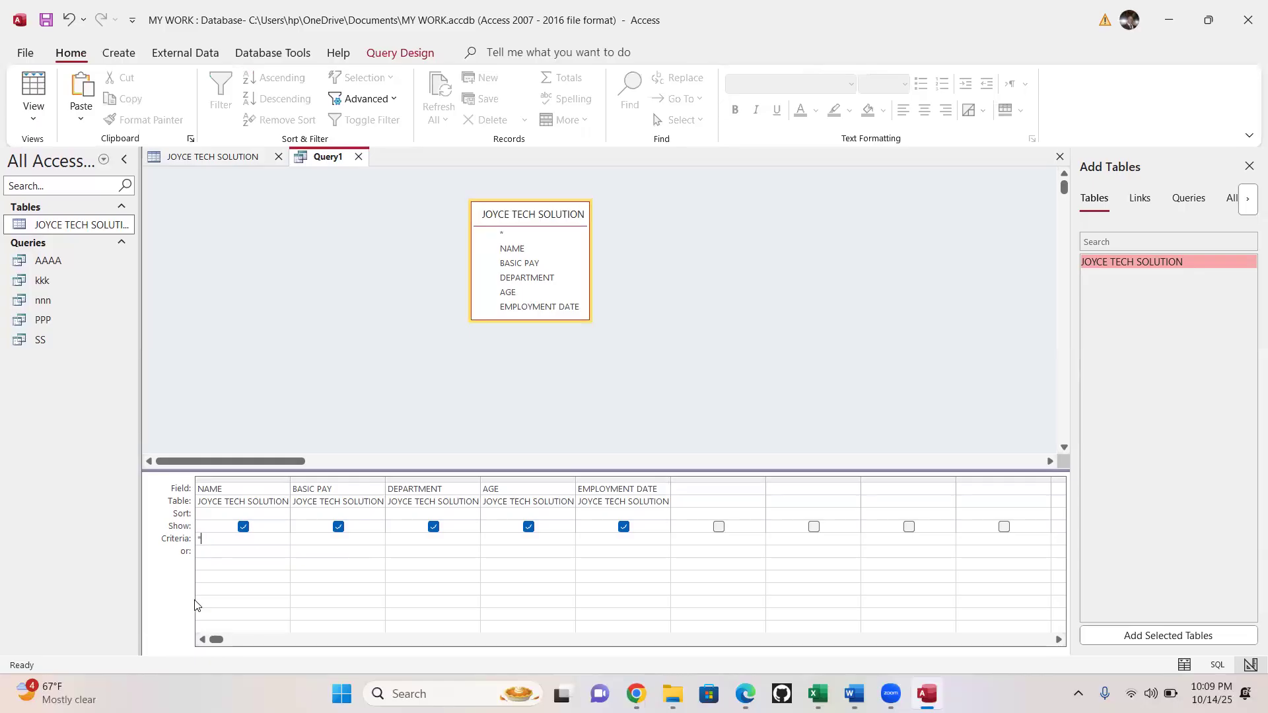
{"action": "type", "text": "*a"}
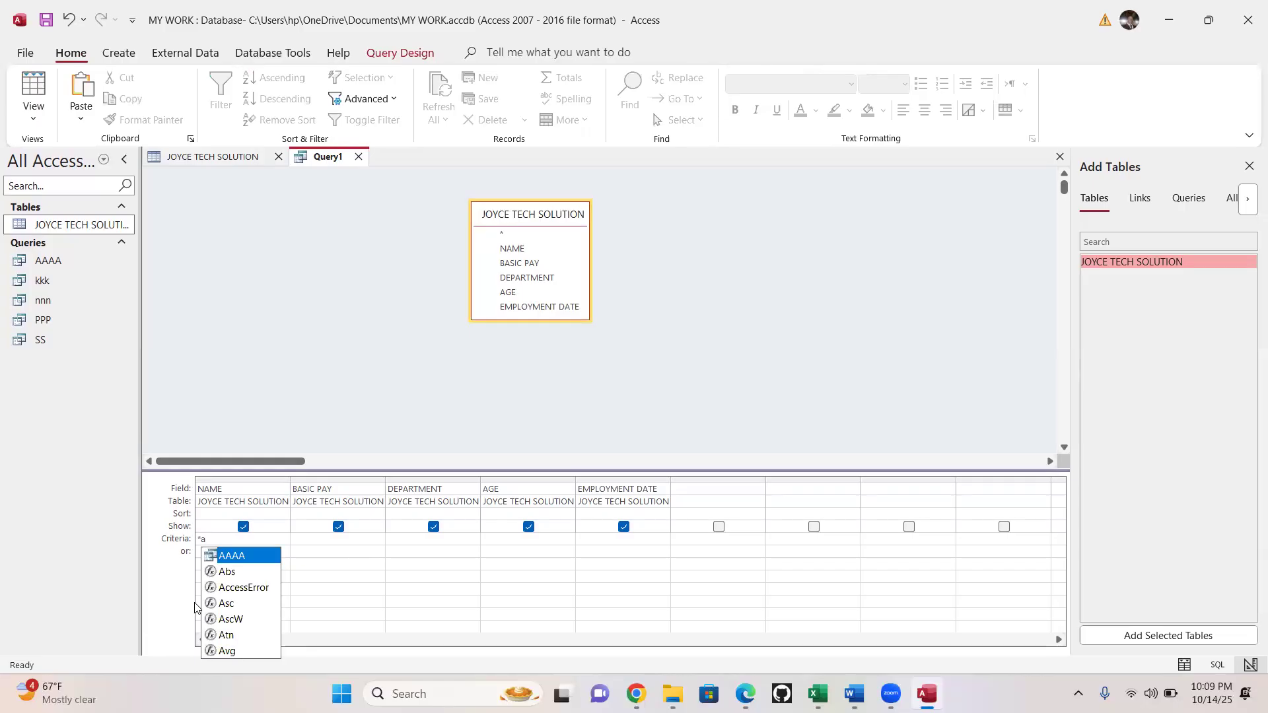
{"action": "type", "text": "*"}
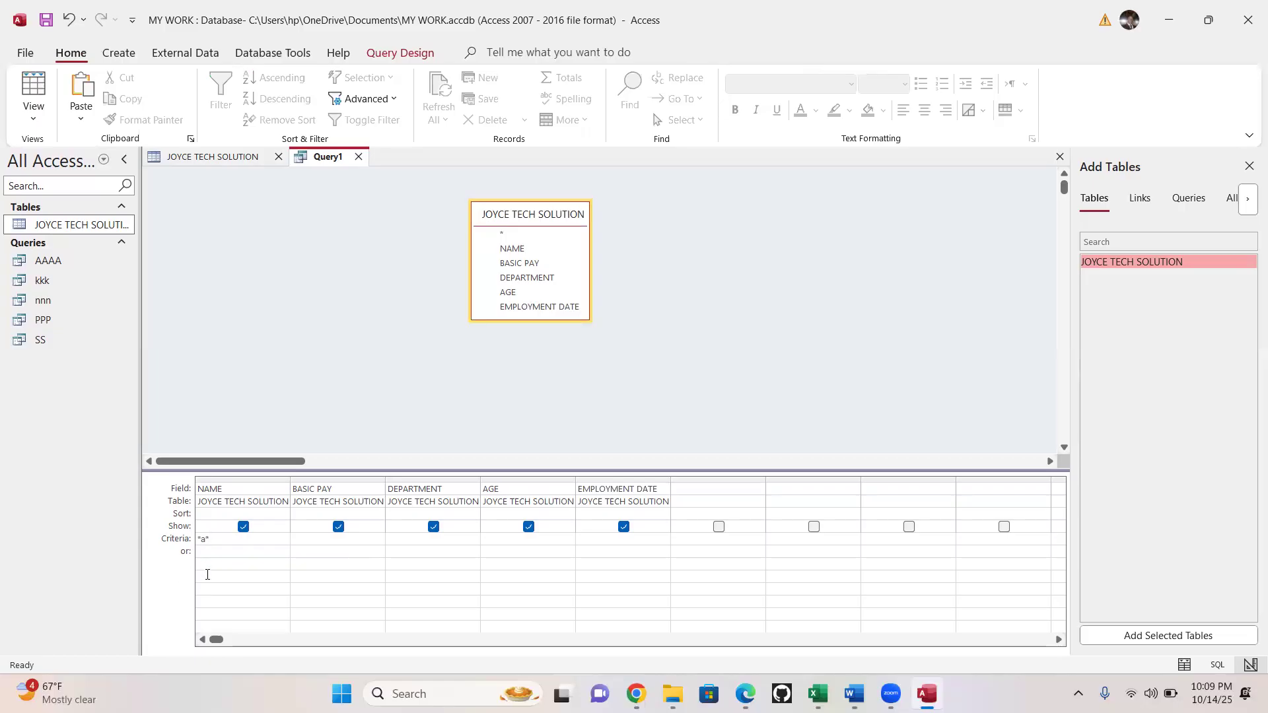
{"action": "left_click", "coordinate": [412, 52]}
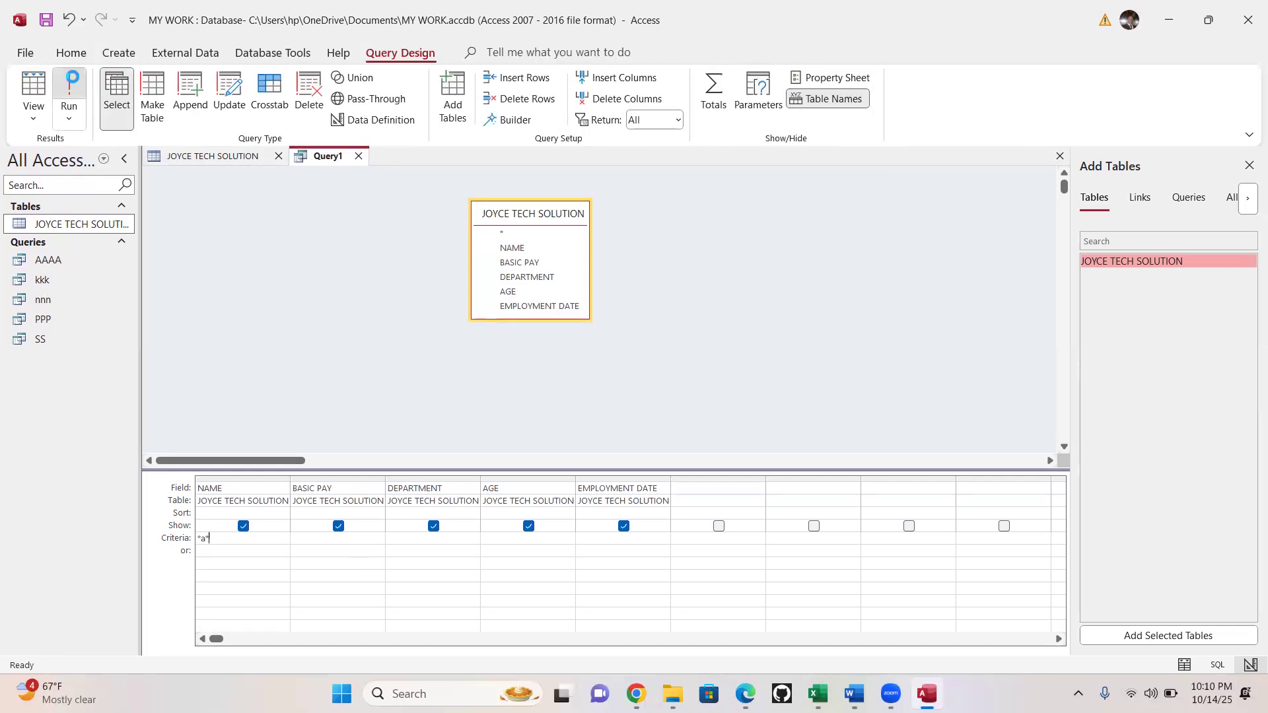
{"action": "left_click", "coordinate": [70, 93]}
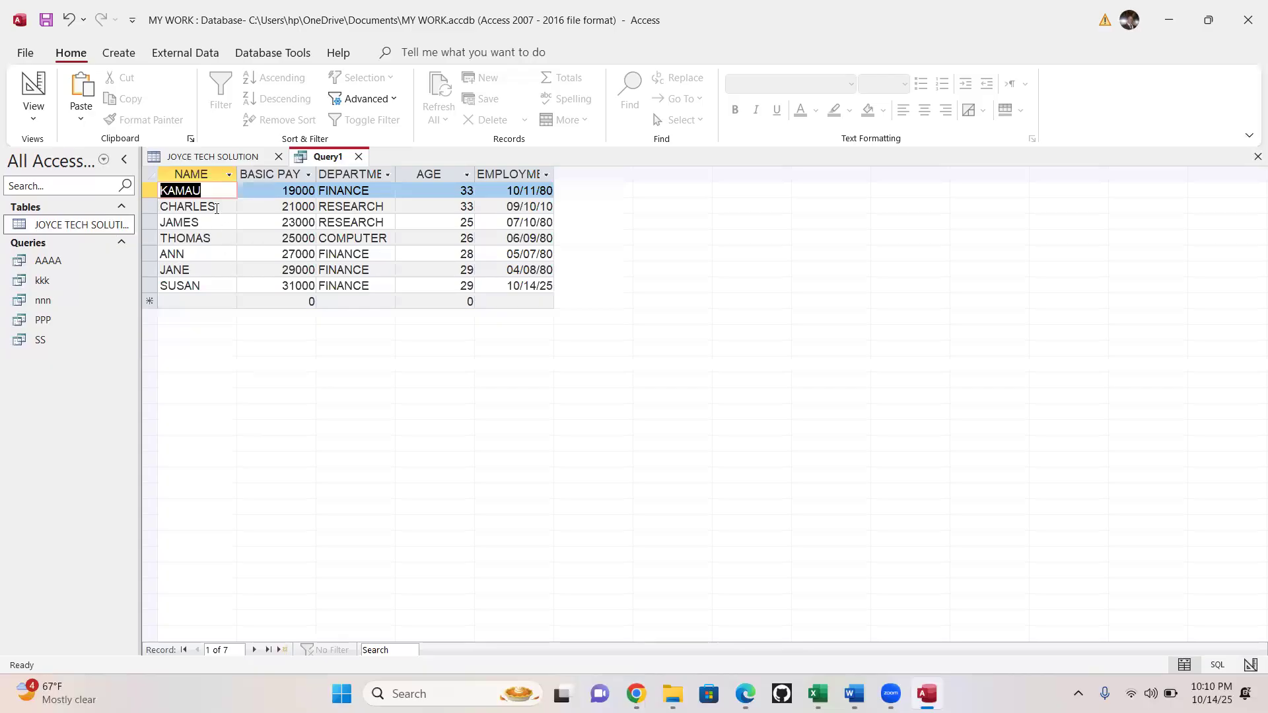
Save the query of names containing the letter a under the name AAA
{"action": "right_click", "coordinate": [330, 162]}
{"action": "left_click", "coordinate": [377, 171]}
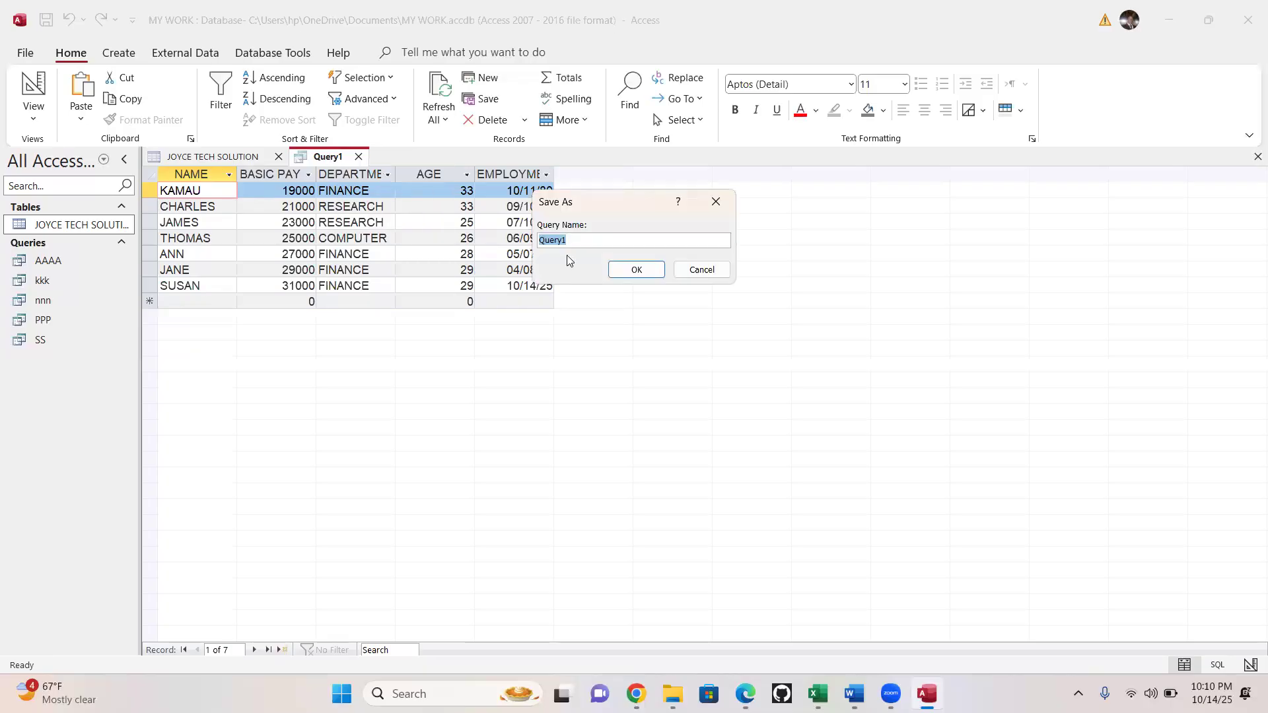
{"action": "key", "text": "Caps_Lock"}
{"action": "type", "text": "AAA"}
{"action": "left_click", "coordinate": [635, 270]}
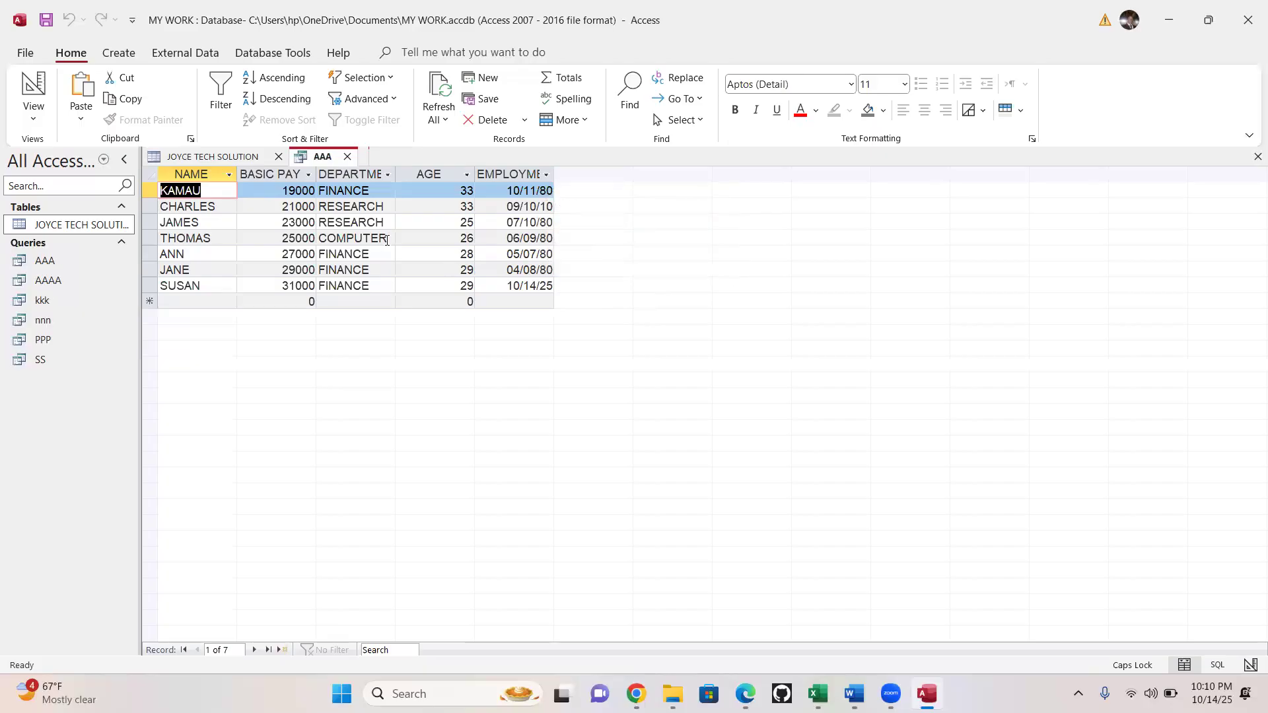
Close the AAA query and reopen it from the saved queries to check its records
{"action": "left_click", "coordinate": [346, 156]}
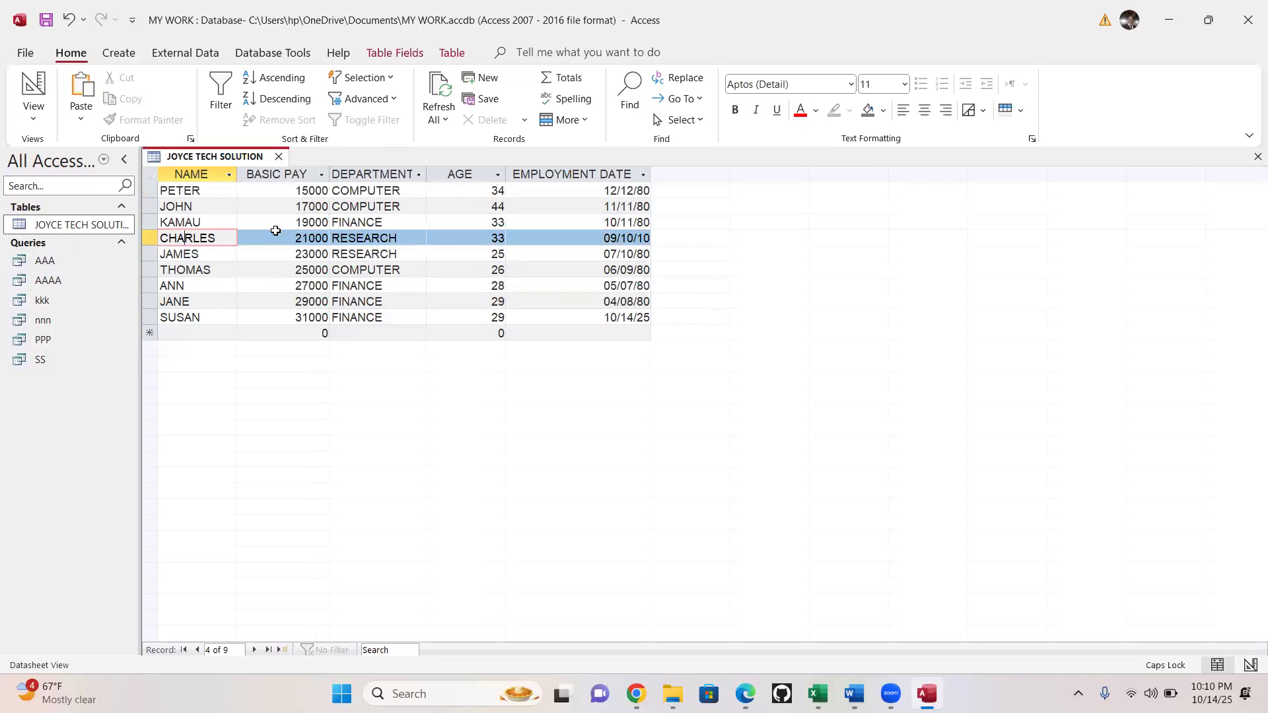
{"action": "left_click", "coordinate": [43, 263]}
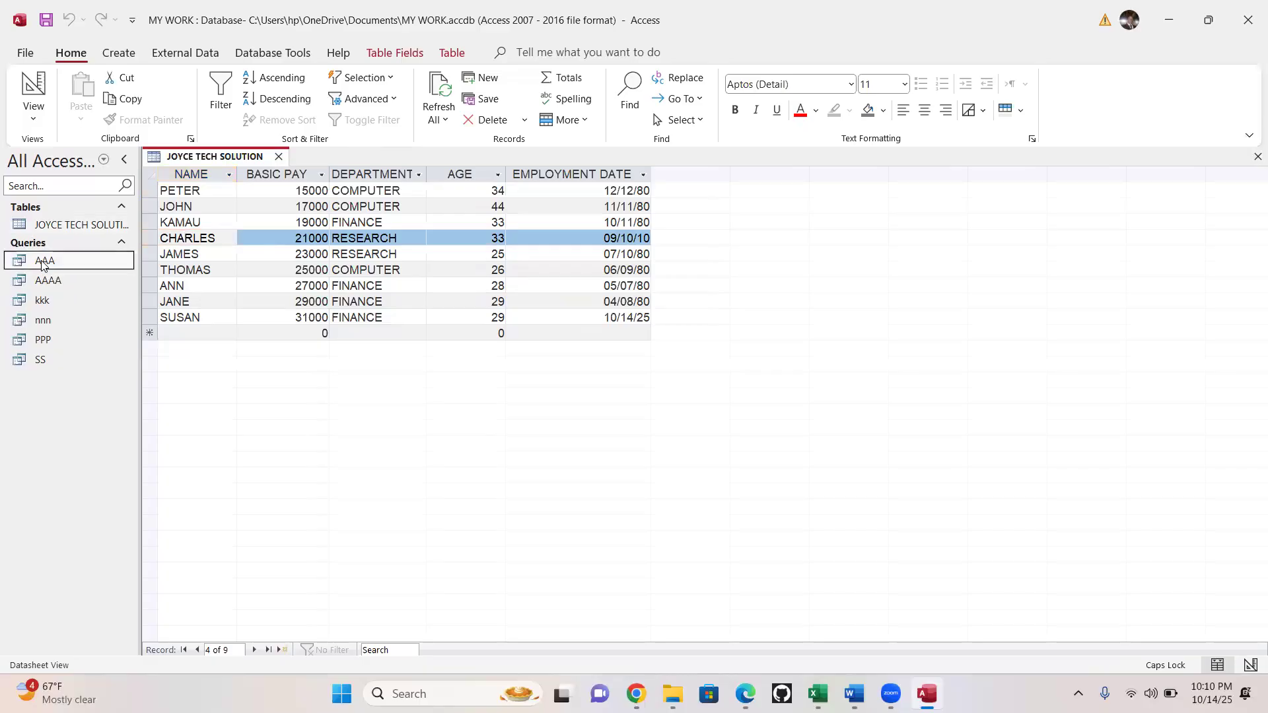
{"action": "double_click", "coordinate": [43, 261]}
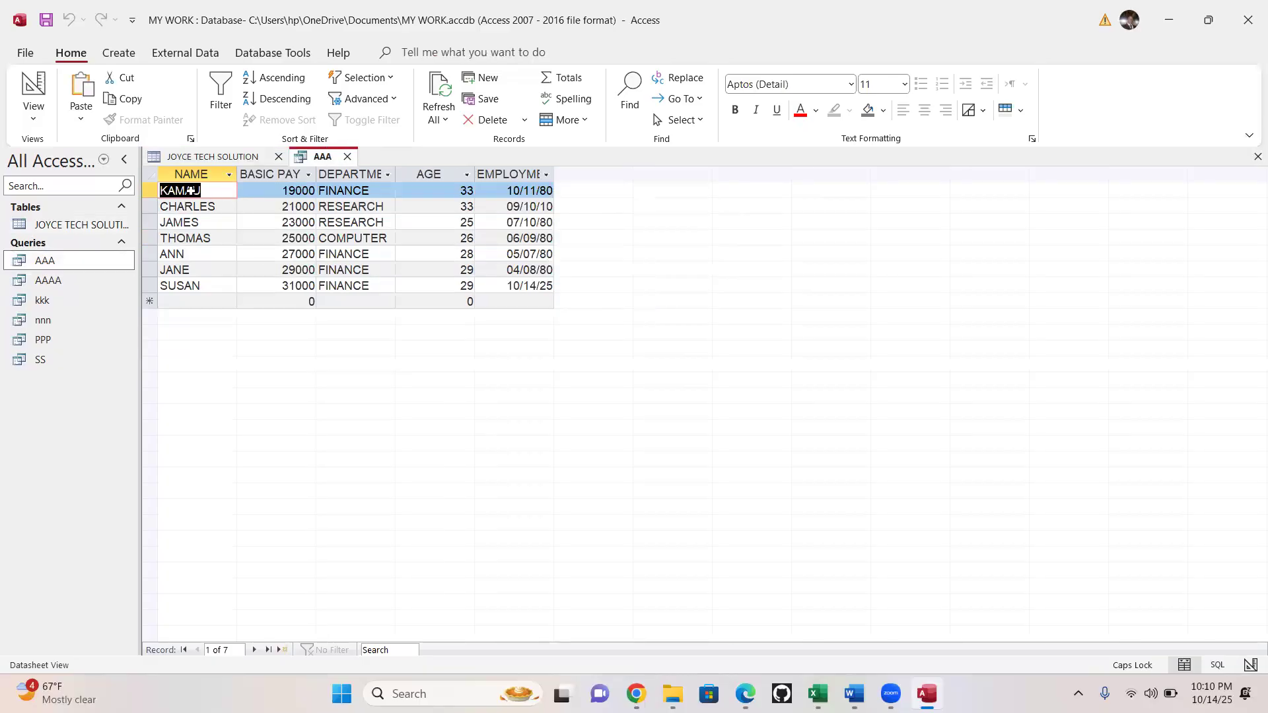
Try to rename the AAA query while it is open, and close its datasheet
{"action": "left_click", "coordinate": [59, 264]}
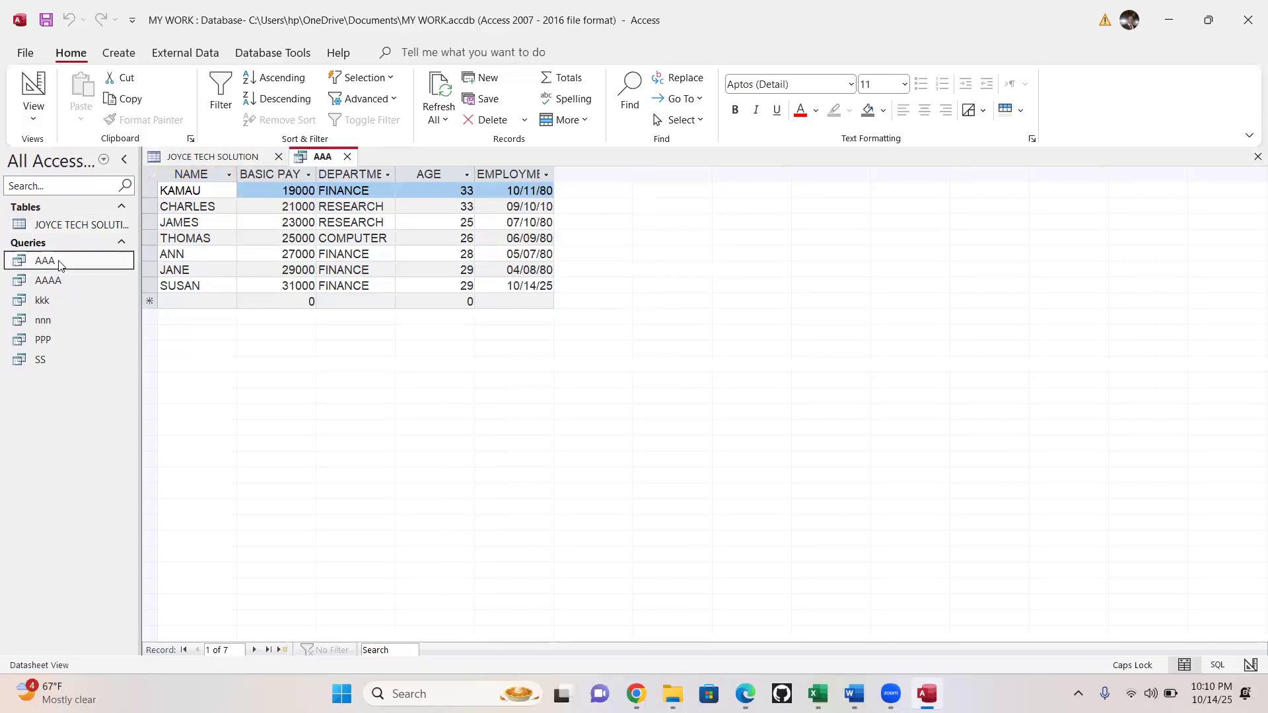
{"action": "right_click", "coordinate": [59, 263]}
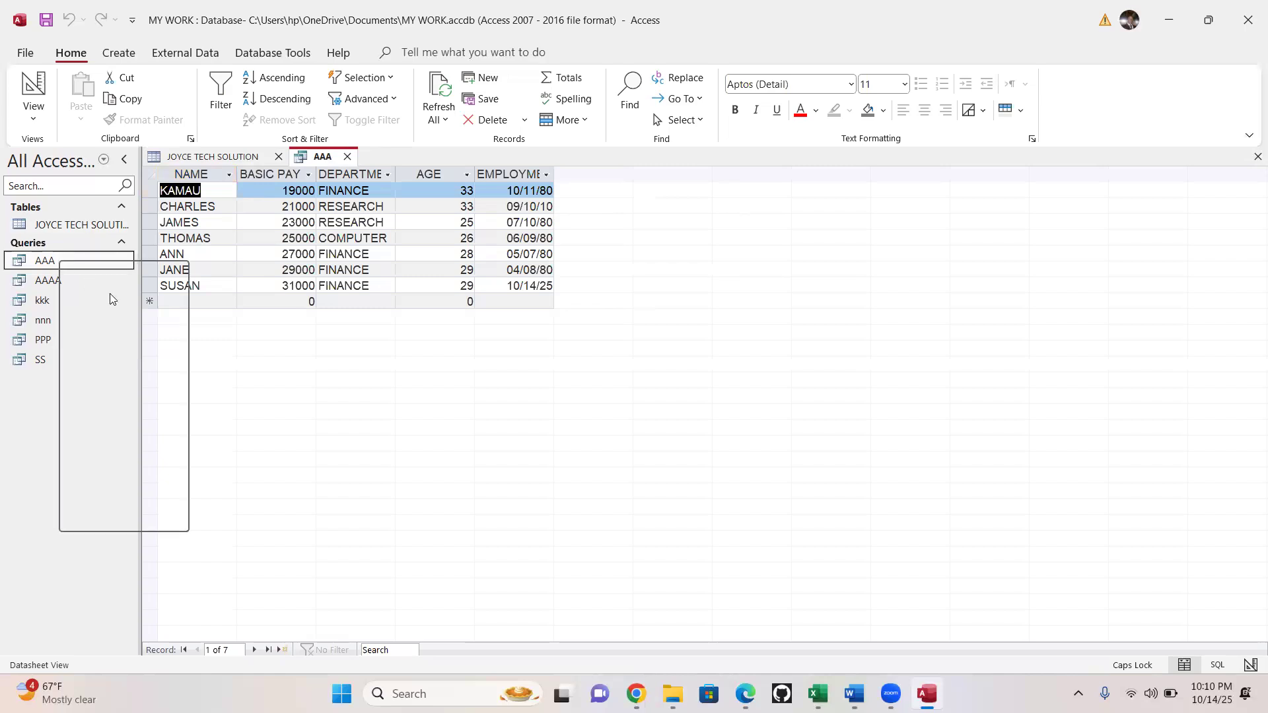
{"action": "left_click", "coordinate": [106, 370]}
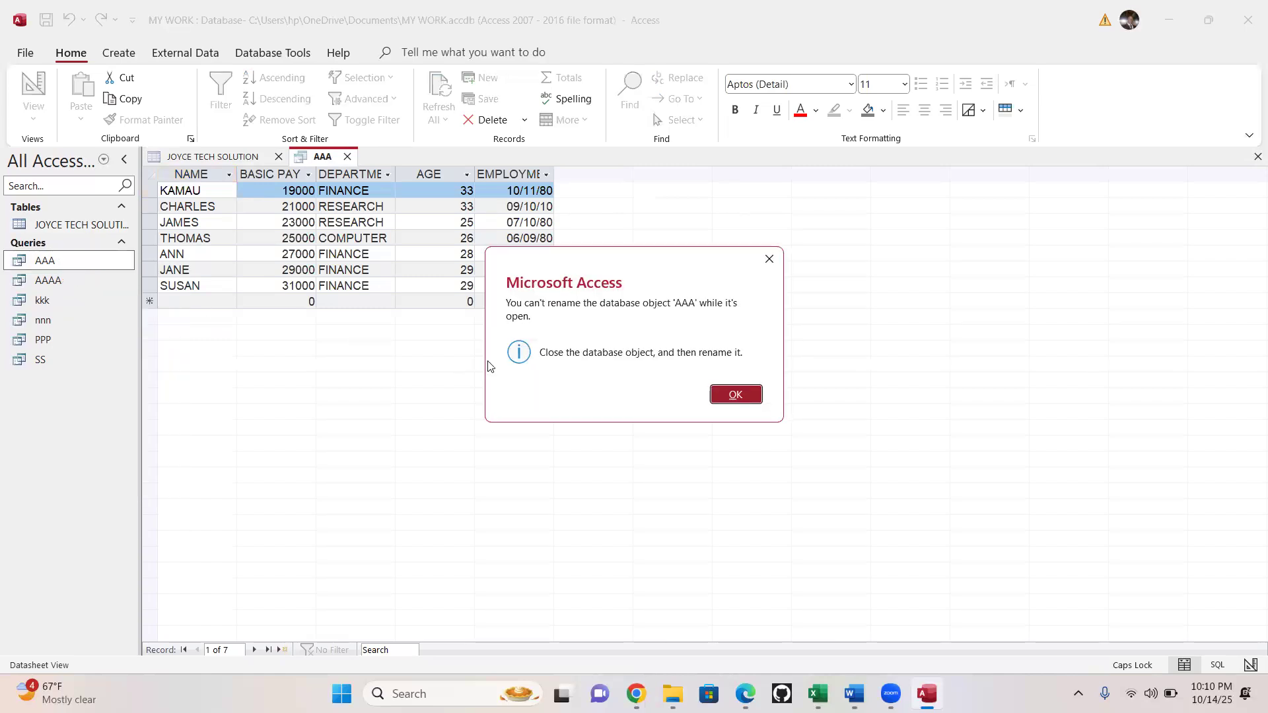
{"action": "left_click", "coordinate": [767, 259]}
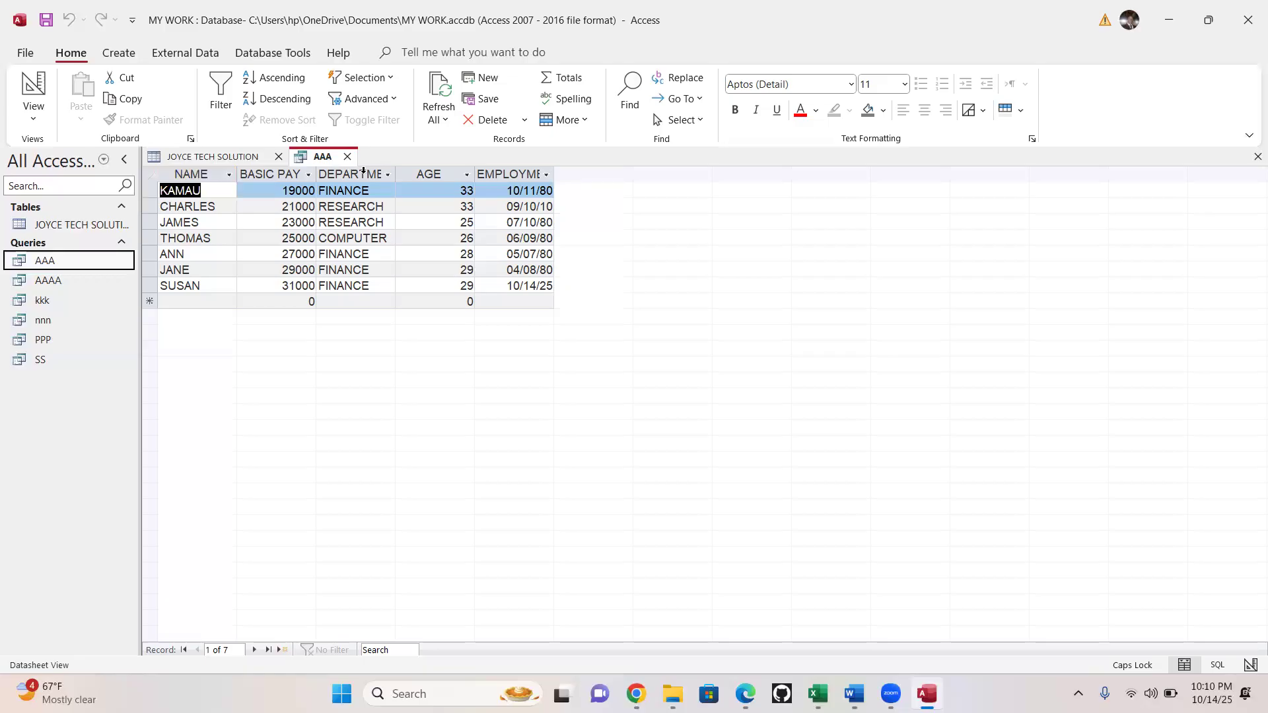
{"action": "left_click", "coordinate": [347, 156]}
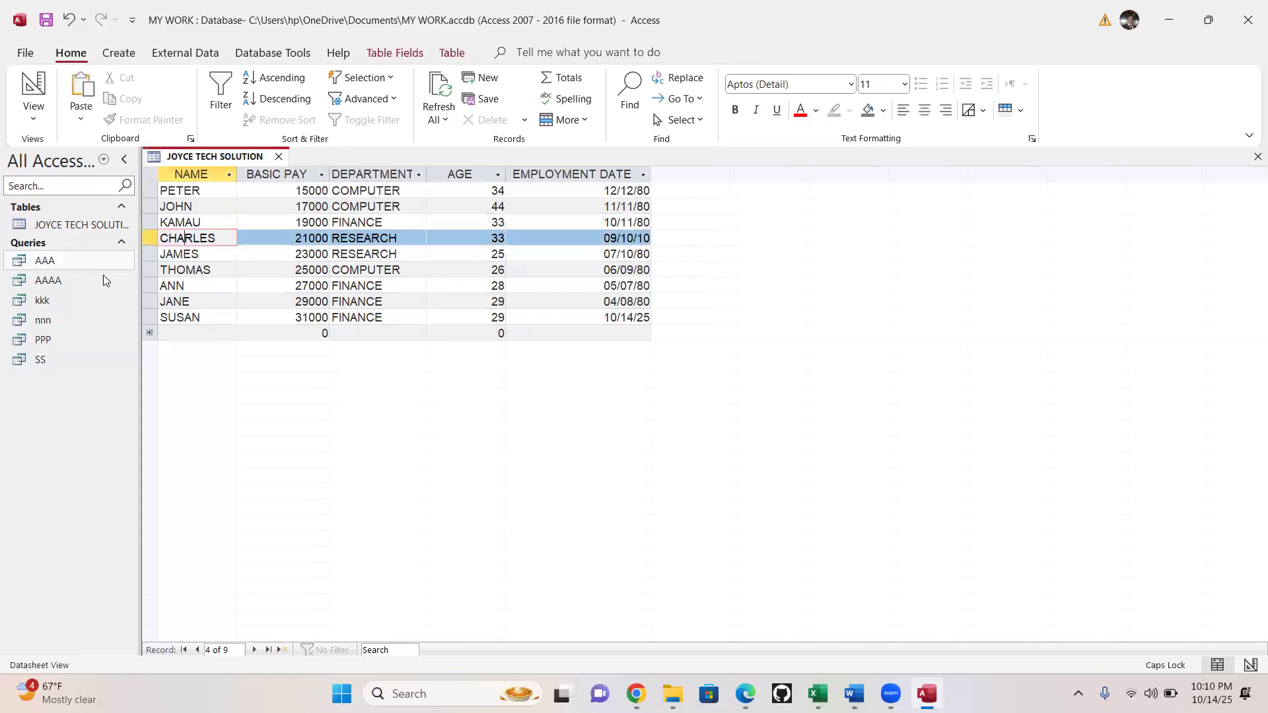
Review the records of the saved AAAA, kkk and nnn queries one after another, closing each before opening the following one
{"action": "double_click", "coordinate": [47, 278]}
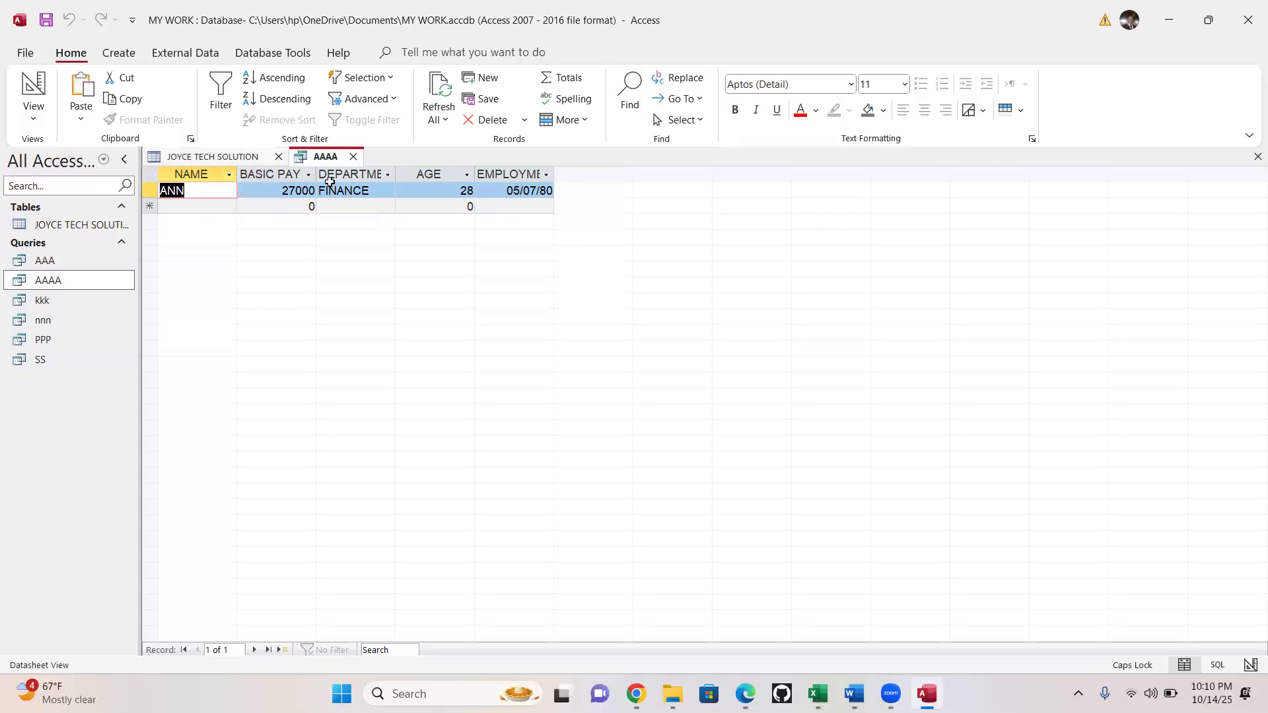
{"action": "left_click", "coordinate": [354, 157]}
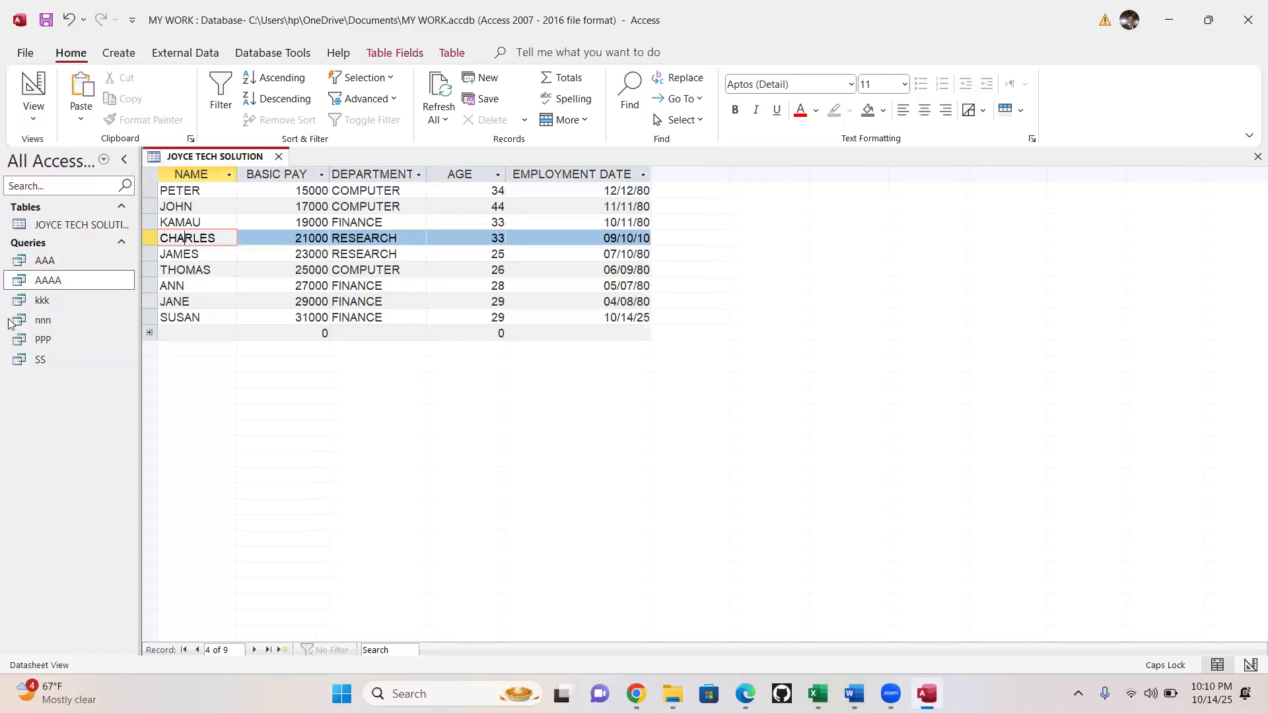
{"action": "double_click", "coordinate": [55, 305]}
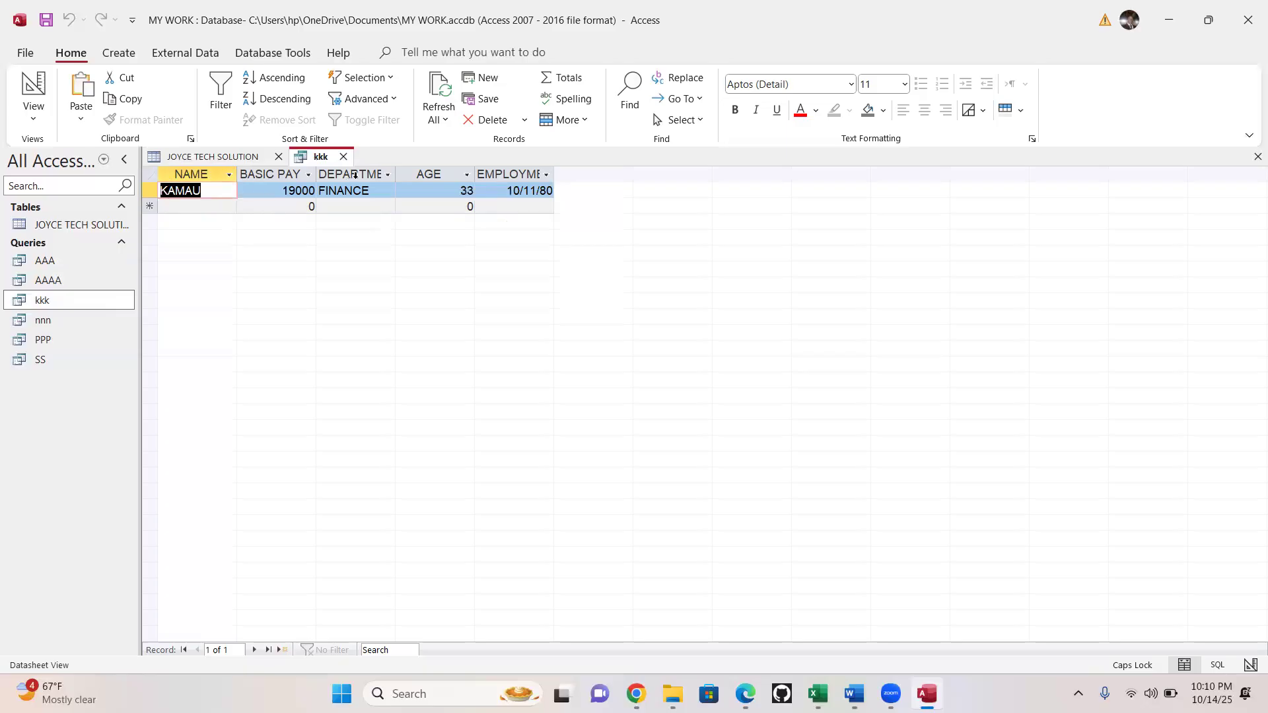
{"action": "left_click", "coordinate": [344, 156]}
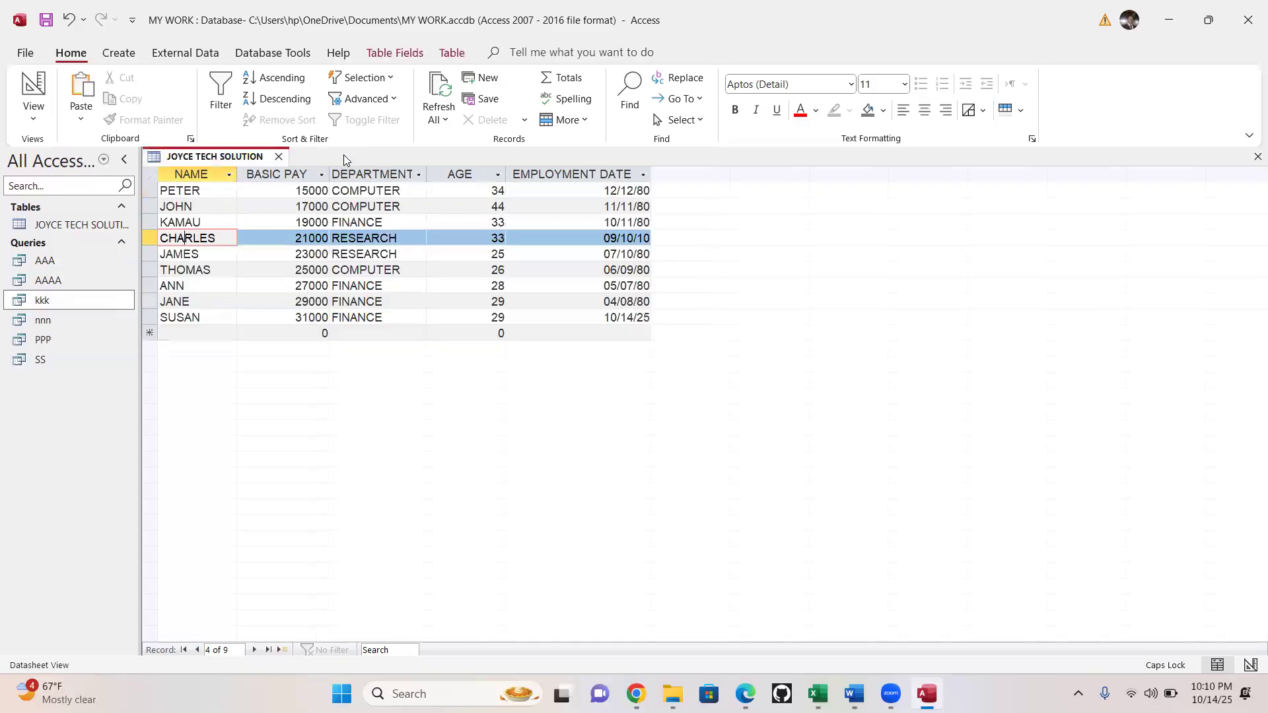
{"action": "double_click", "coordinate": [43, 320]}
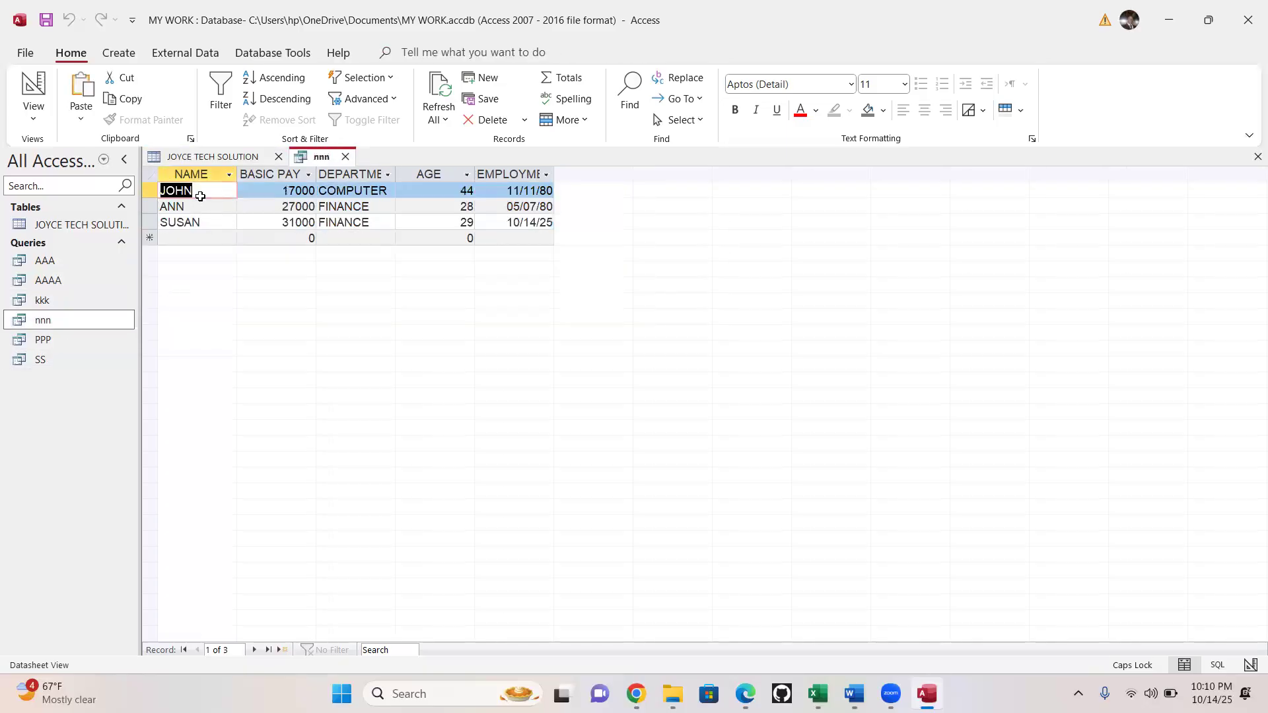